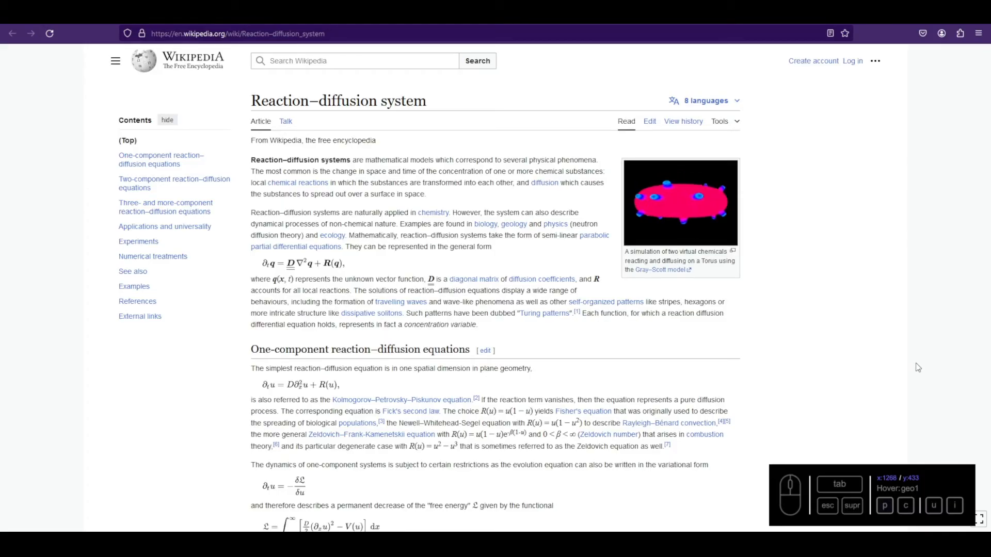
- Look through the Wikipedia article on reaction–diffusion systems, including the two-component equations and the hexagonal pattern figures
scroll(481, 369, down, 4)
scroll(481, 369, down, 11)
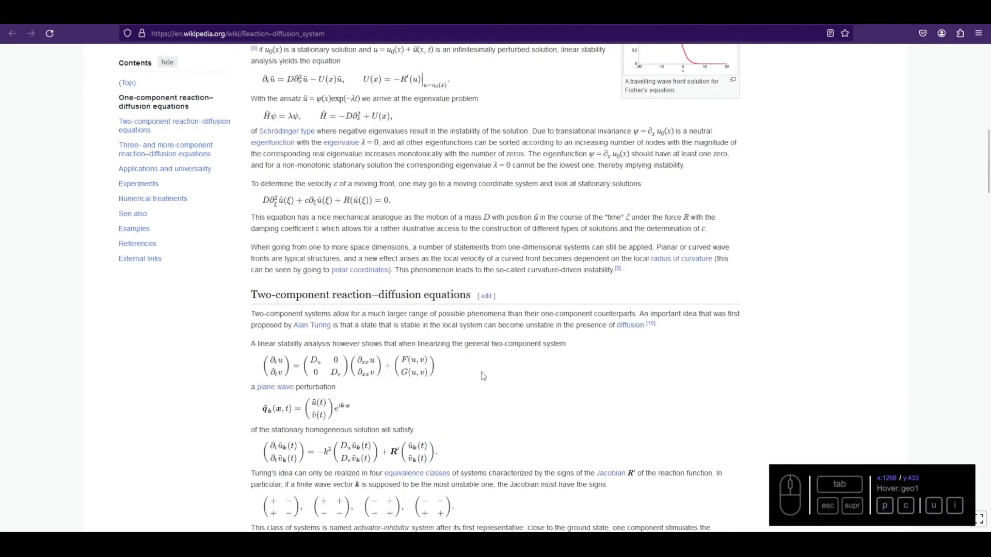
scroll(484, 375, up, 6)
scroll(483, 375, down, 14)
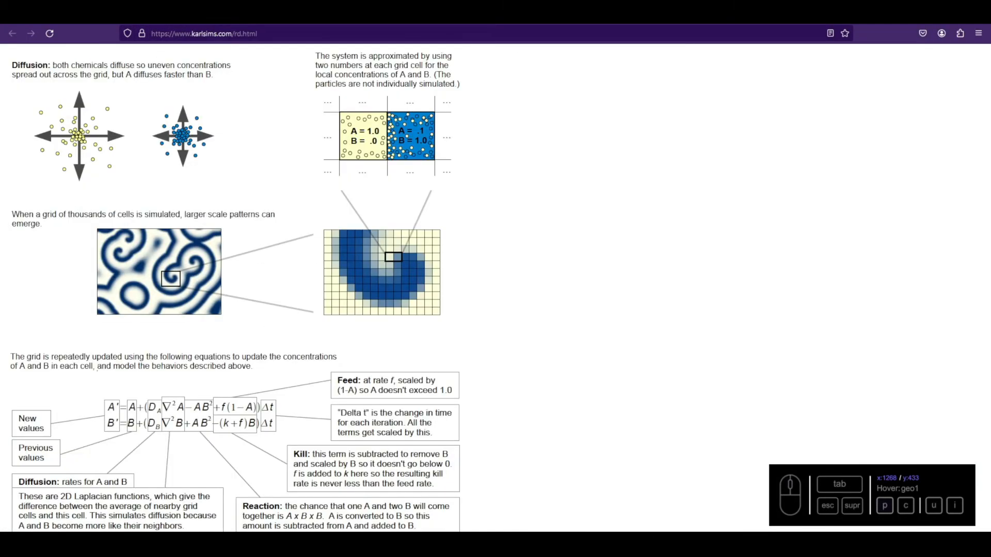
scroll(387, 262, up, 6)
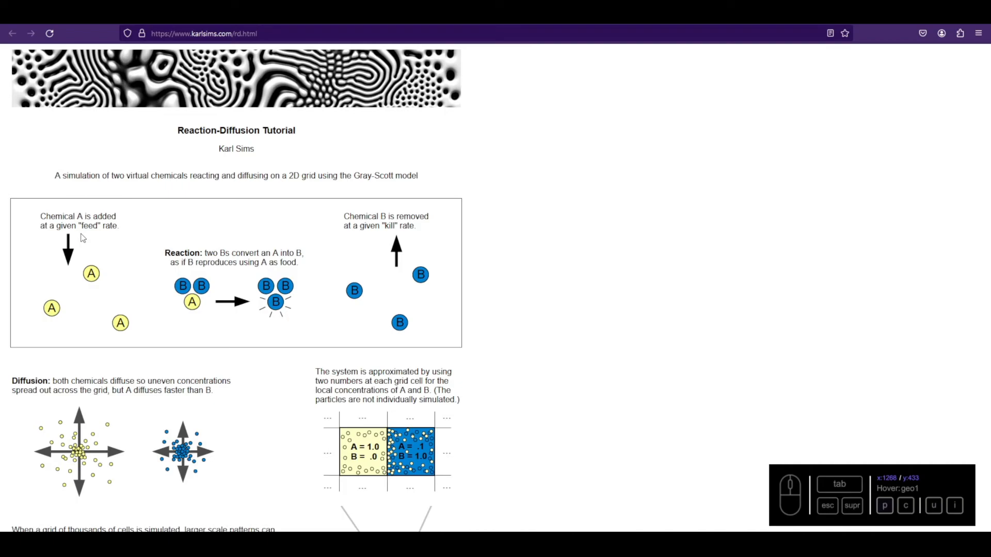
- Read the Reaction-Diffusion Tutorial on karlsims.com, covering the feed, kill and diffusion rules, the update equations and the pattern examples
scroll(246, 361, down, 4)
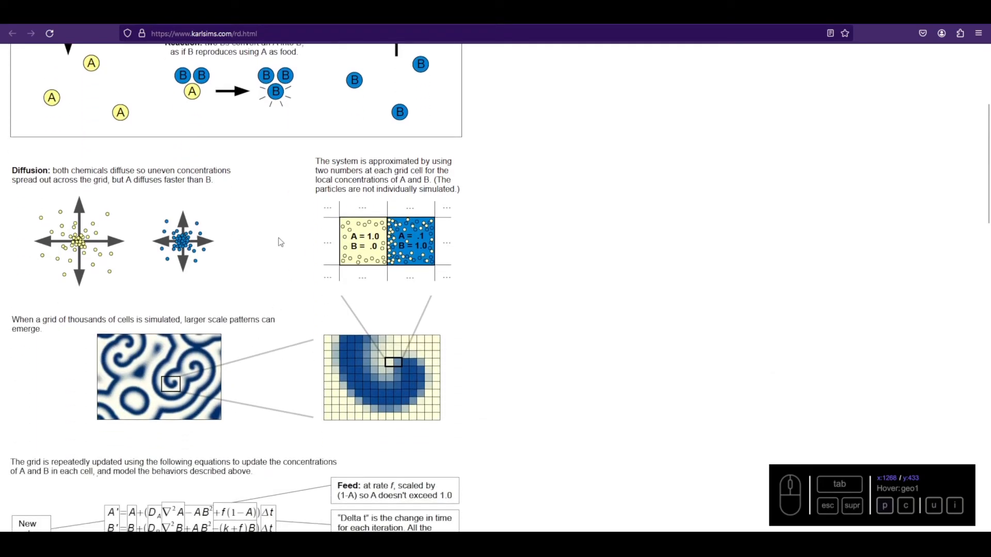
scroll(288, 272, down, 1)
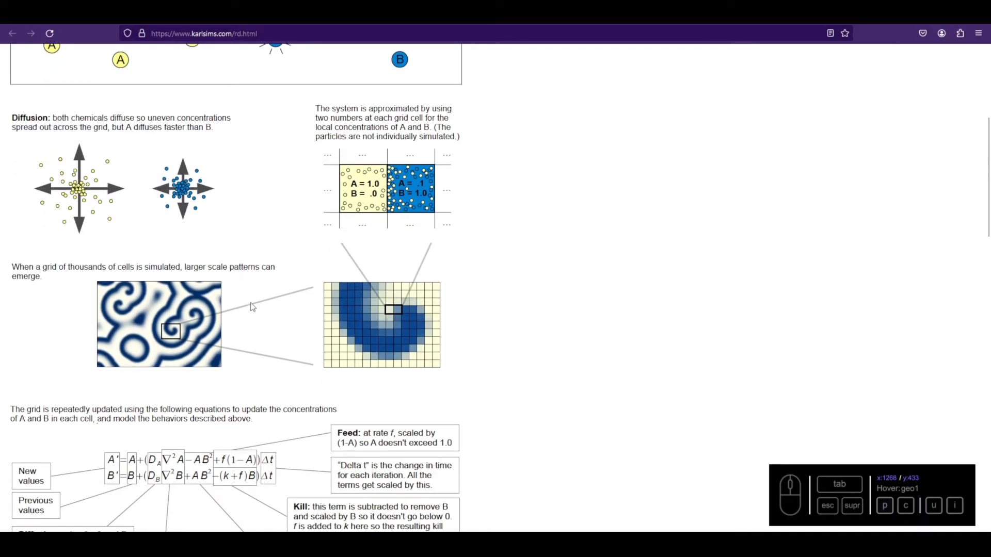
scroll(252, 307, down, 7)
scroll(254, 269, down, 2)
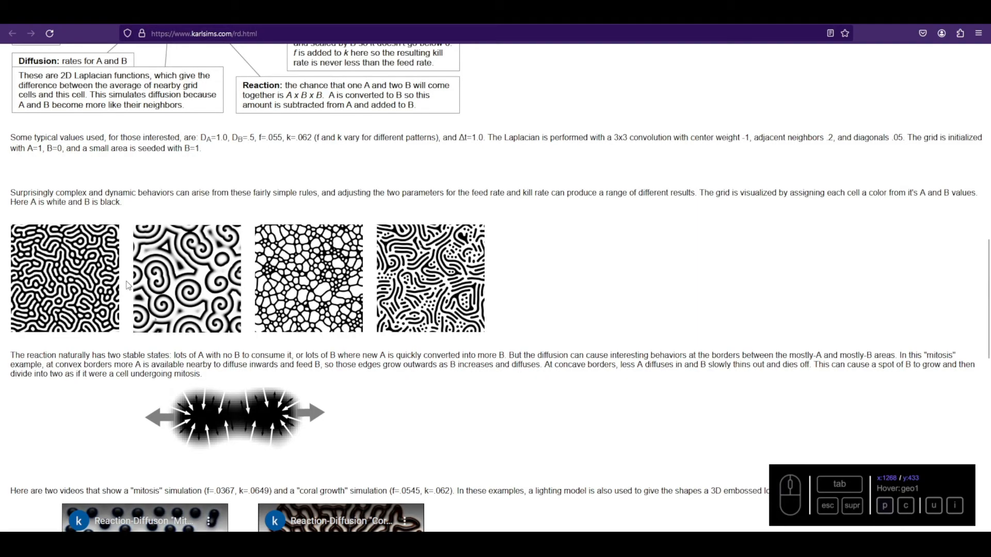
scroll(135, 273, down, 6)
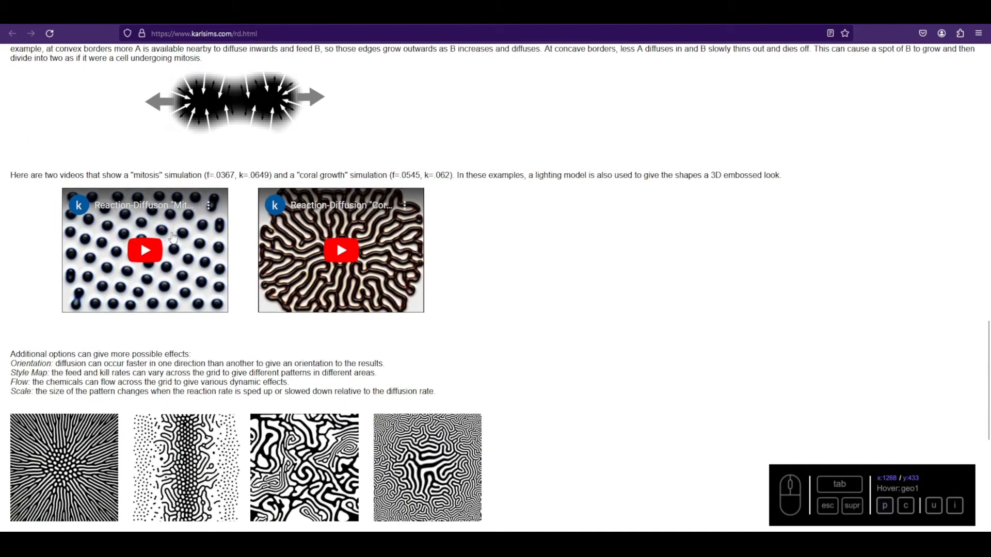
- Watch the "Mitosis" and "Coral Growth" example videos in full screen and review the rest of the tutorial page
click(142, 256)
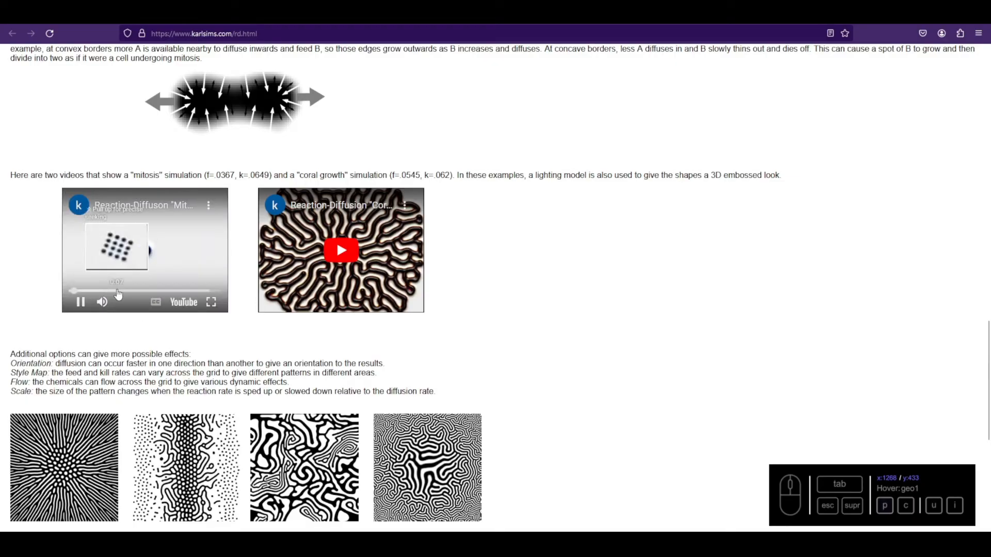
click(211, 302)
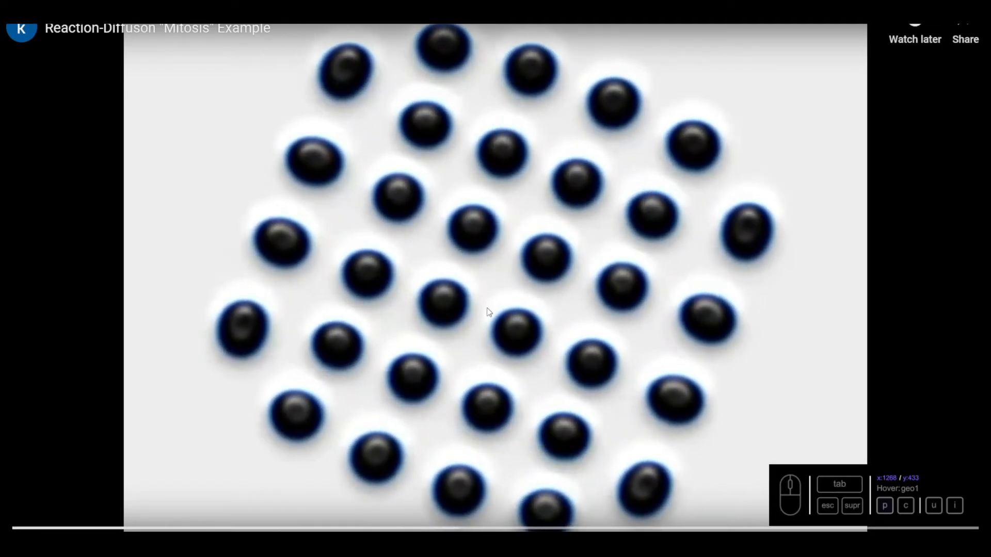
key(Escape)
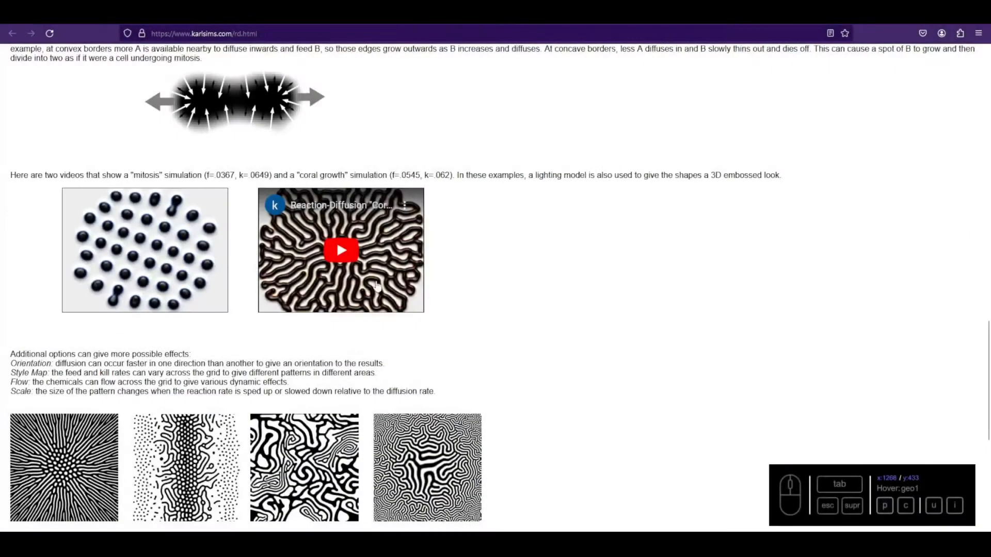
click(351, 254)
click(414, 303)
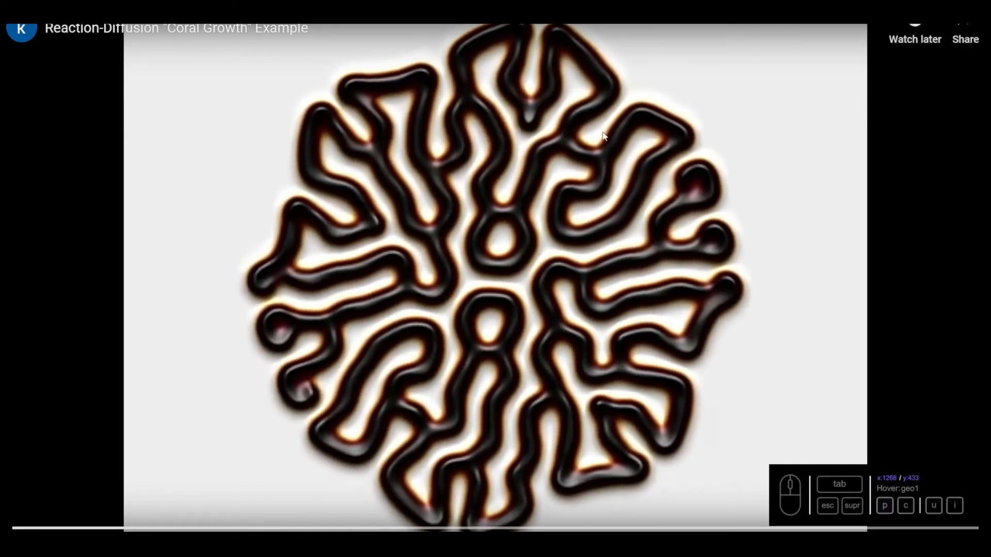
key(Escape)
scroll(549, 394, down, 4)
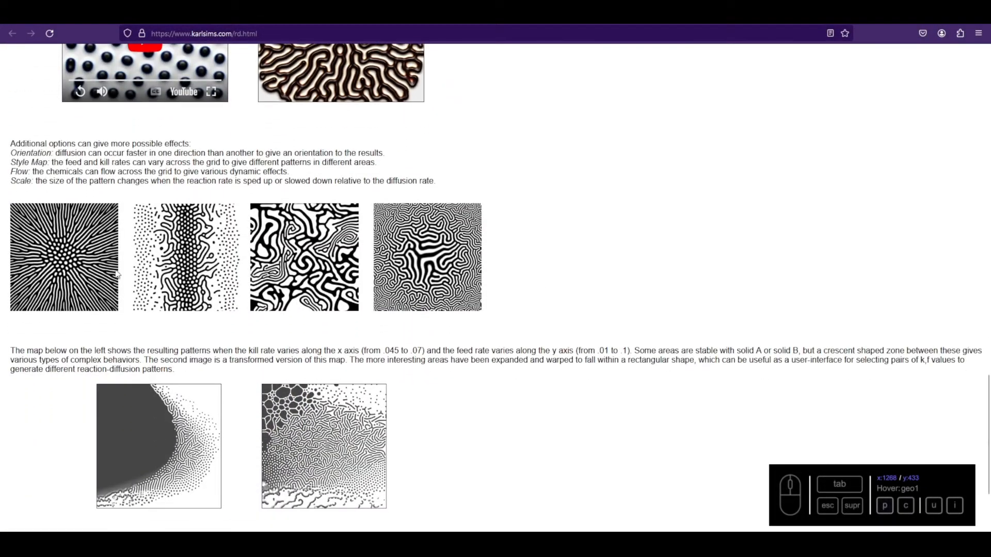
scroll(454, 299, down, 3)
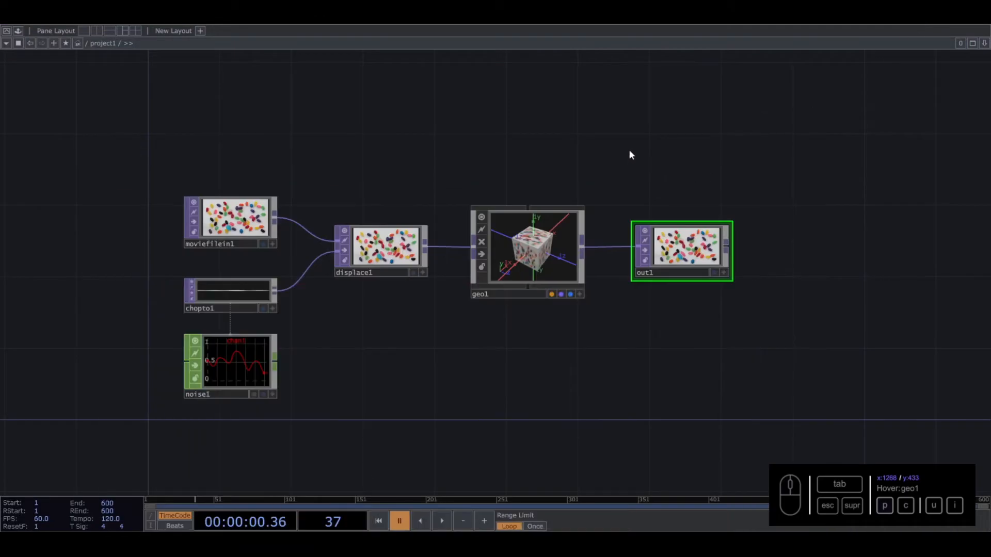
- Switch to TouchDesigner, start the timeline playback and set the project frame rate to 30 FPS
drag(565, 143, 587, 129)
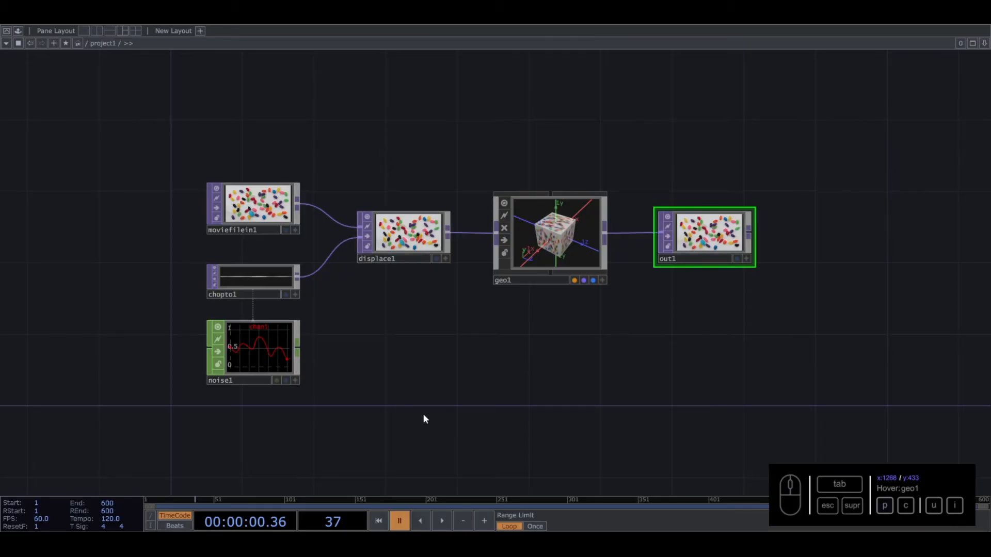
scroll(416, 400, down, 3)
key(space)
drag(139, 235, 154, 180)
click(34, 518)
drag(34, 518, 25, 518)
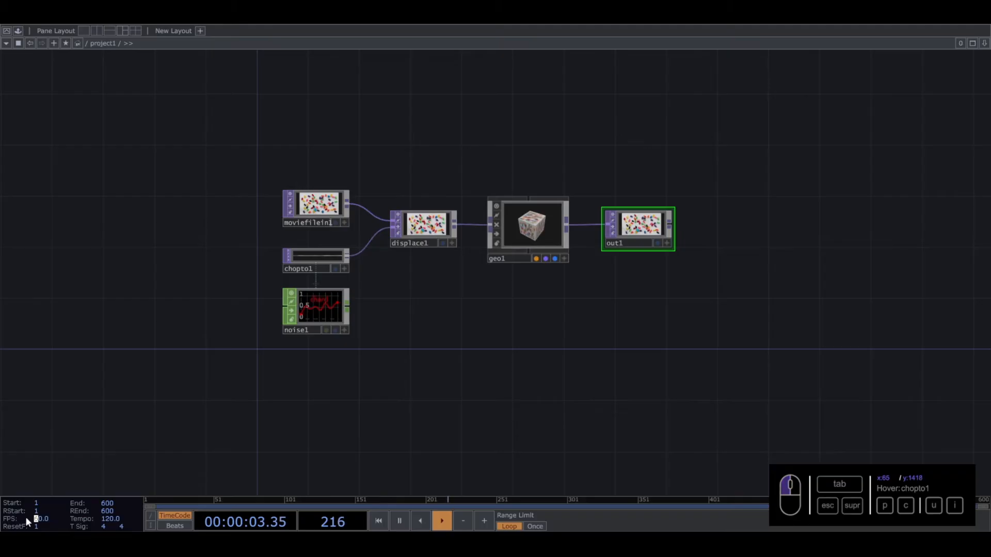
text(3)
click(474, 345)
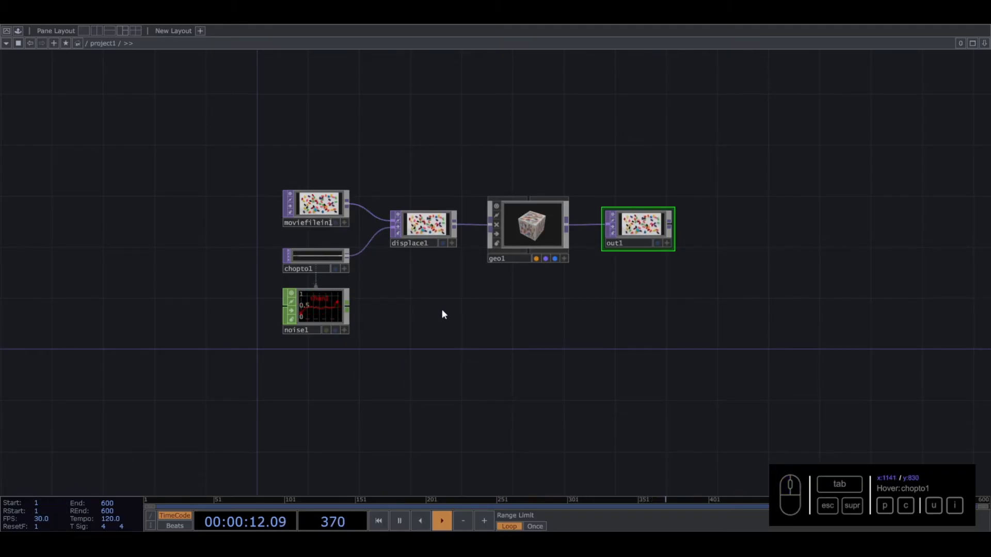
- Delete all the default operators from the project1 network
drag(243, 154, 673, 398)
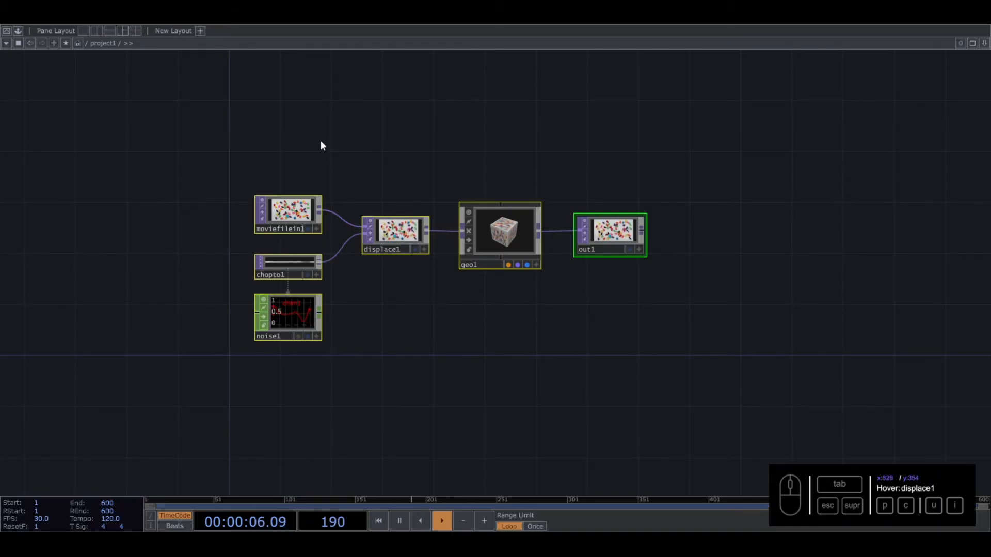
drag(210, 144, 675, 376)
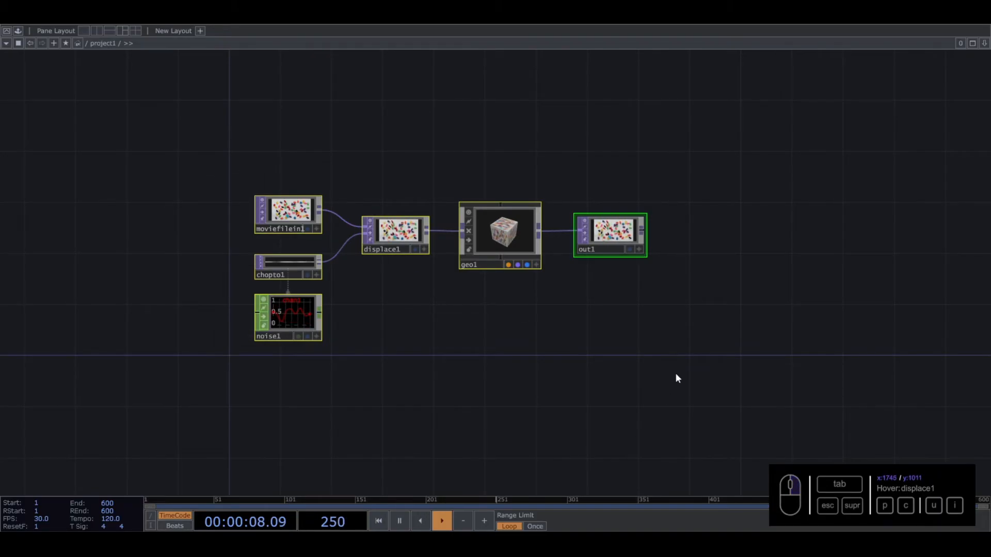
drag(298, 126, 672, 379)
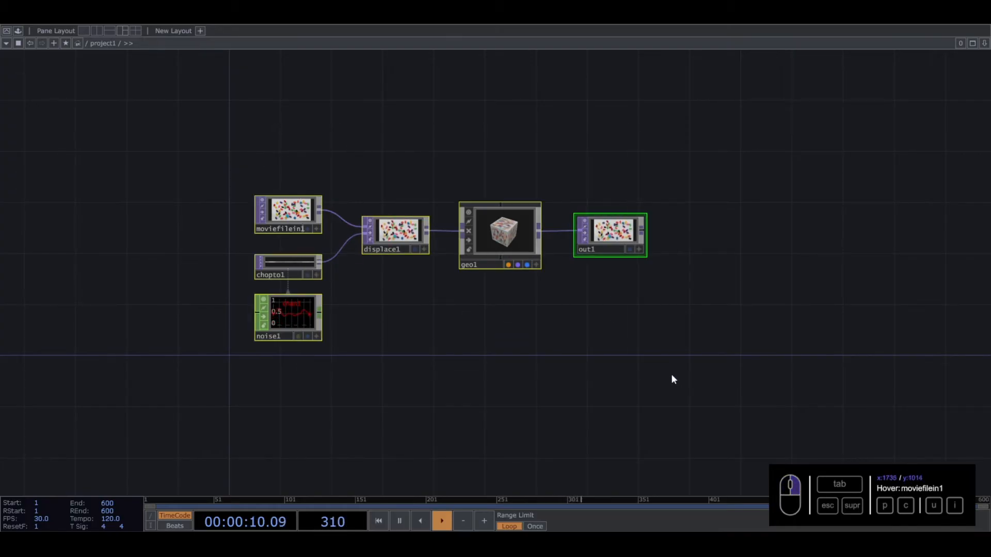
key(Delete)
- Add a Noise TOP to the empty project1 network
drag(546, 440, 451, 310)
scroll(435, 290, up, 3)
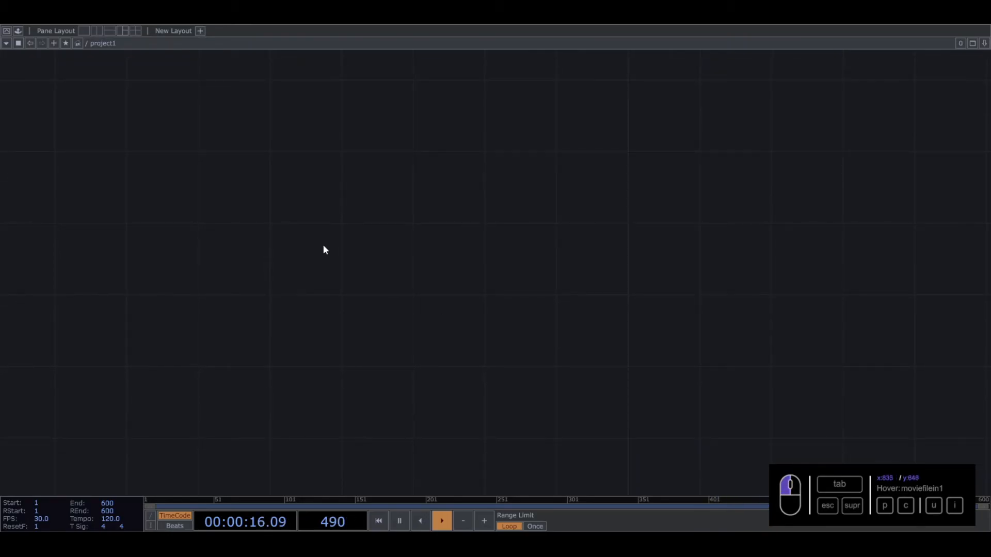
key(Tab)
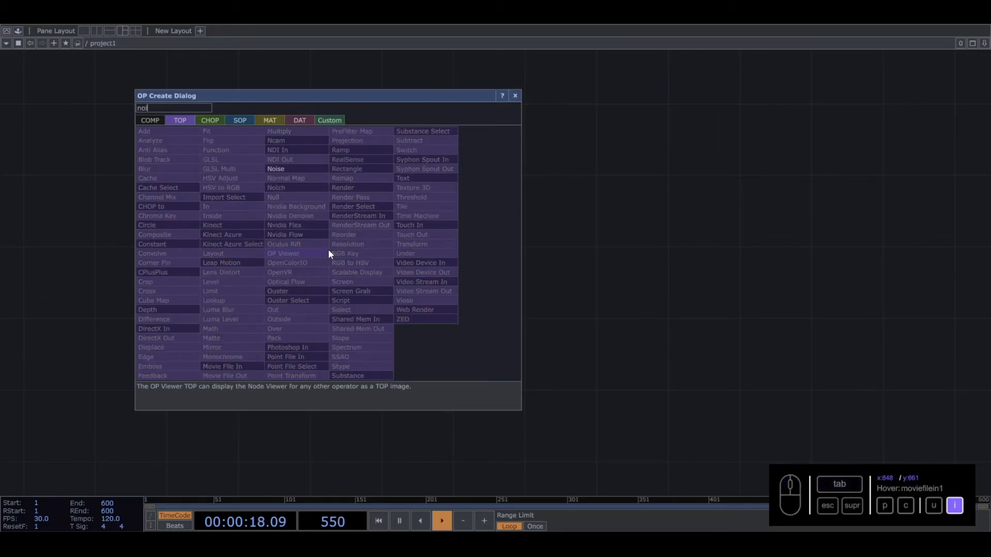
click(291, 169)
click(303, 248)
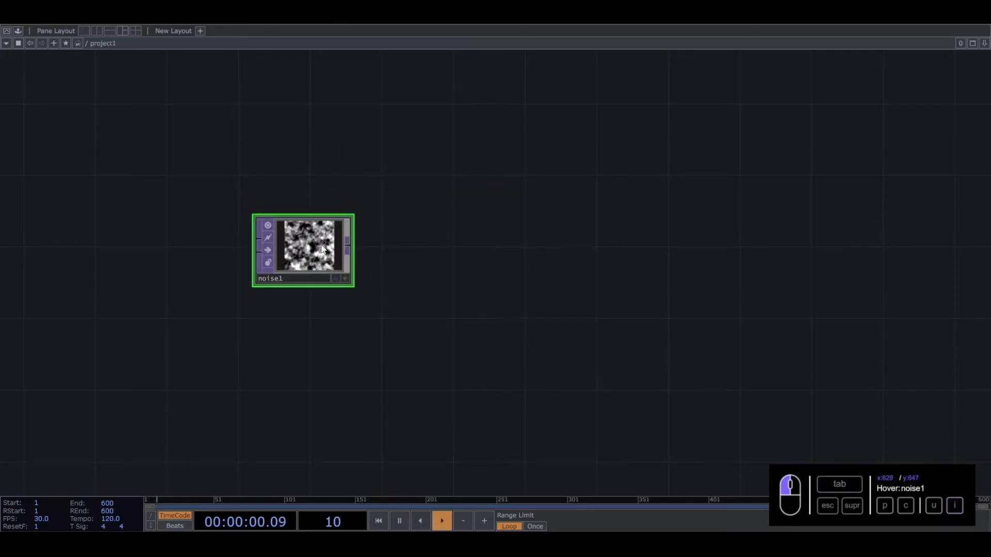
- Set the Noise TOP's output resolution to Parent Panel Size and check the operator's size information
key(p)
click(874, 84)
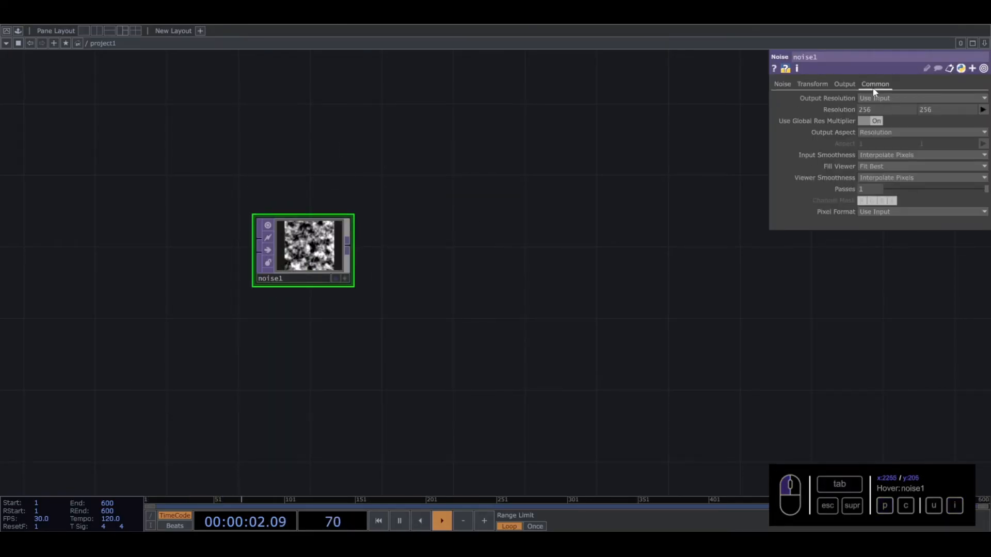
click(955, 99)
click(888, 210)
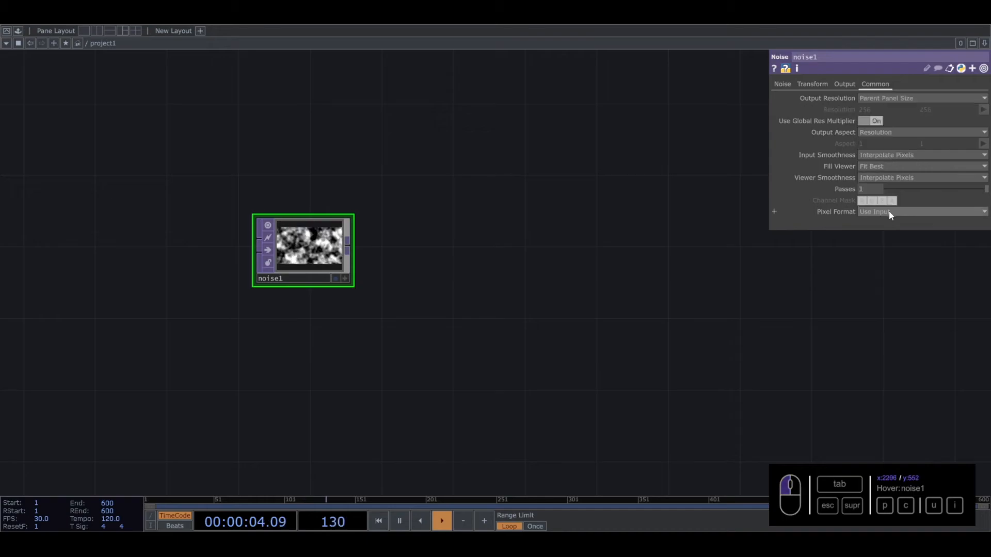
middle_click(294, 263)
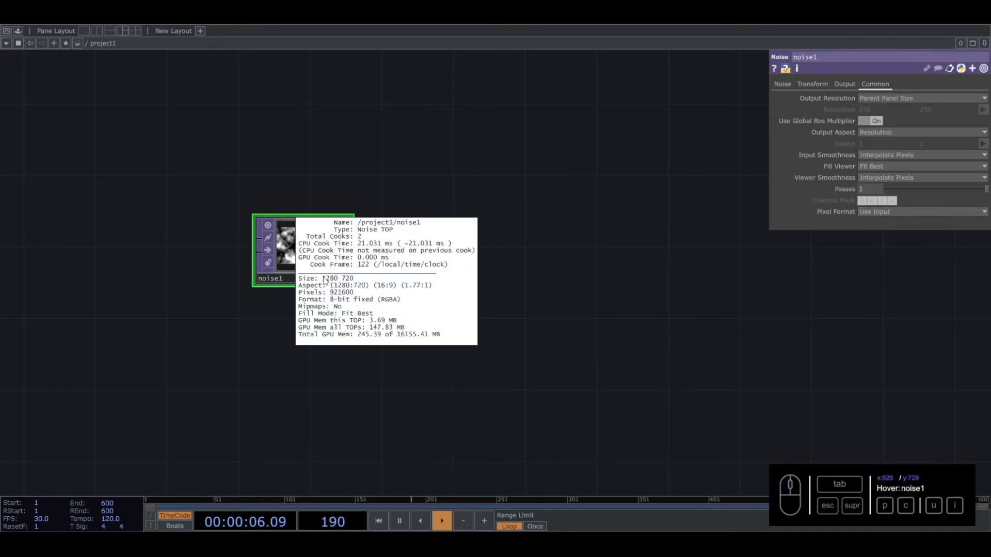
- Go up to the root level and set the project1 container's width and height to 1280
key(u)
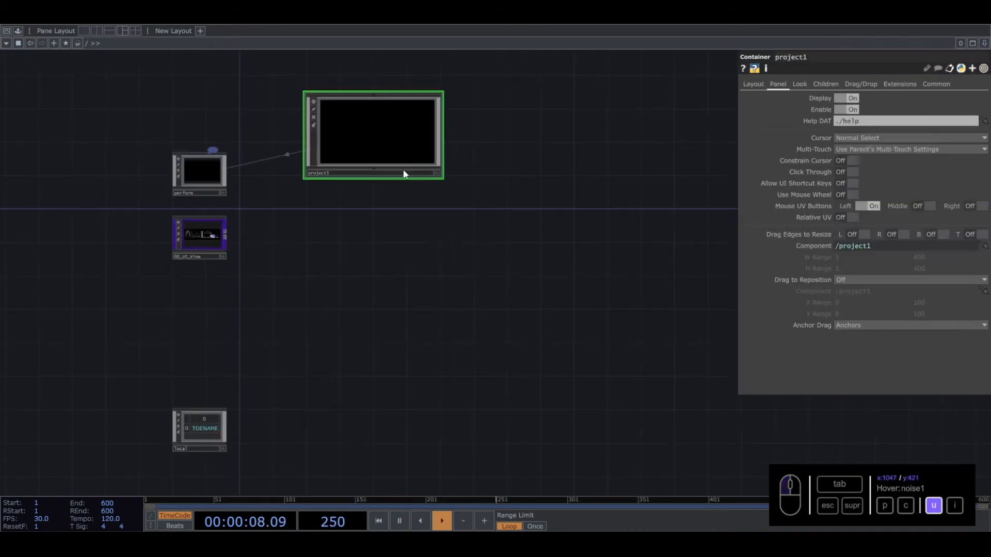
click(800, 83)
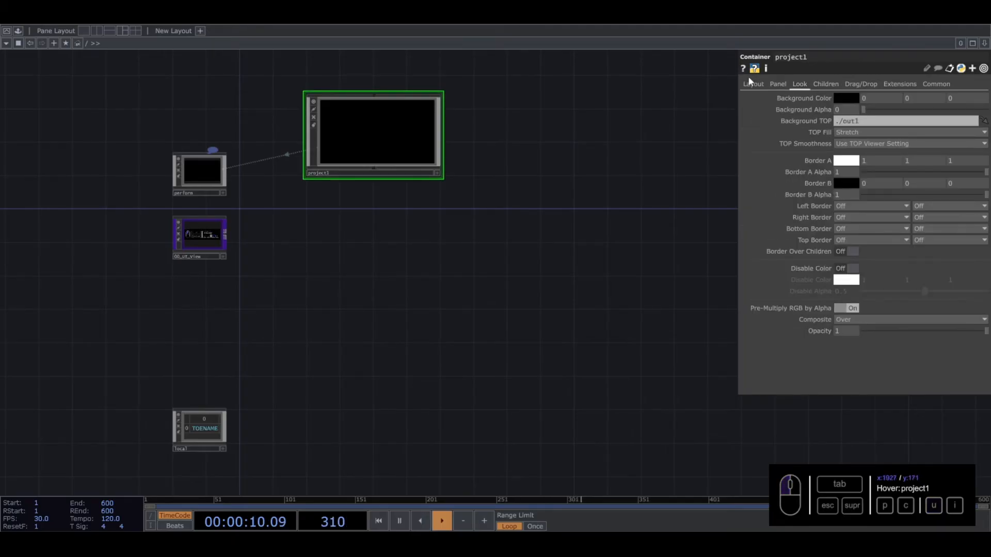
click(753, 85)
text(1280)
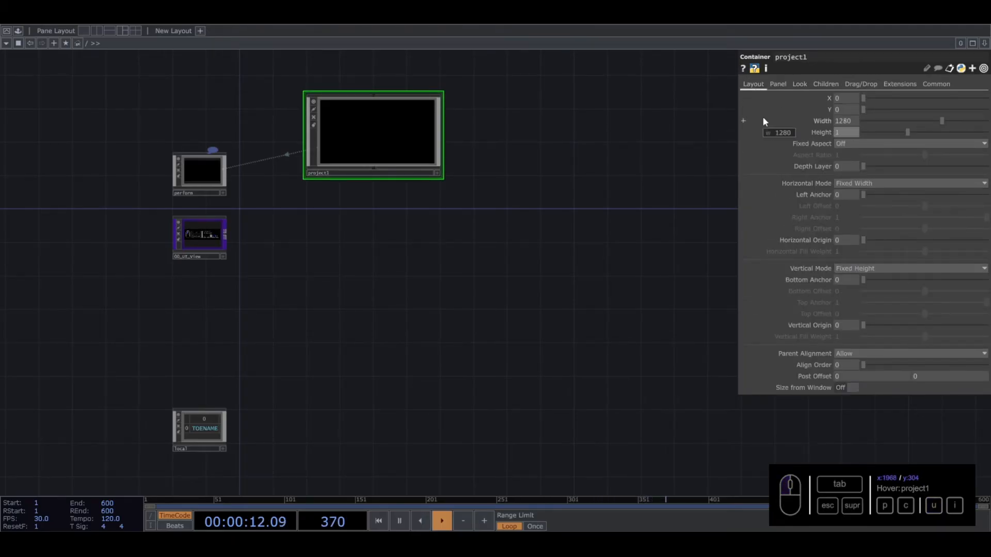
key(Return)
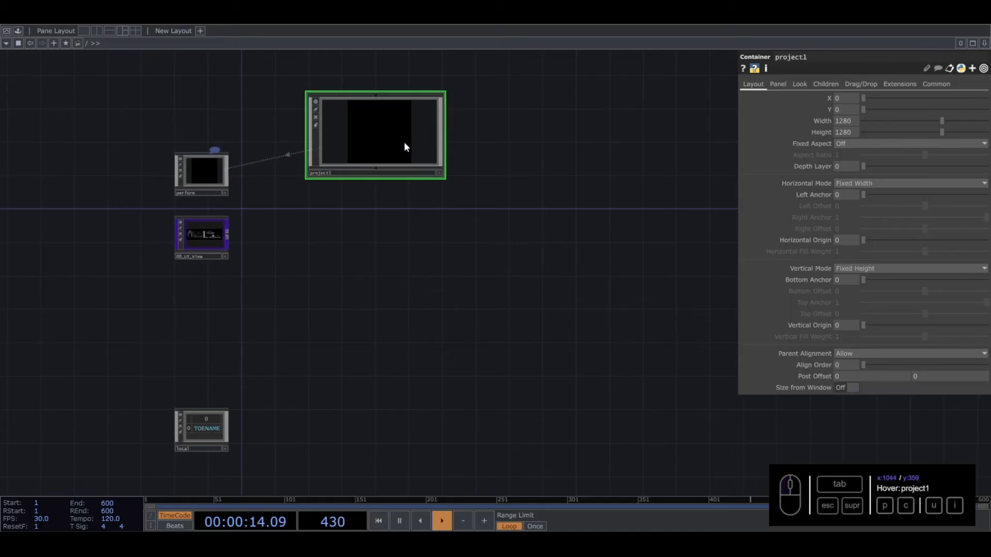
- Inside project1, connect a Null TOP to the noise1 output and rename it out1
key(i)
drag(347, 244, 723, 265)
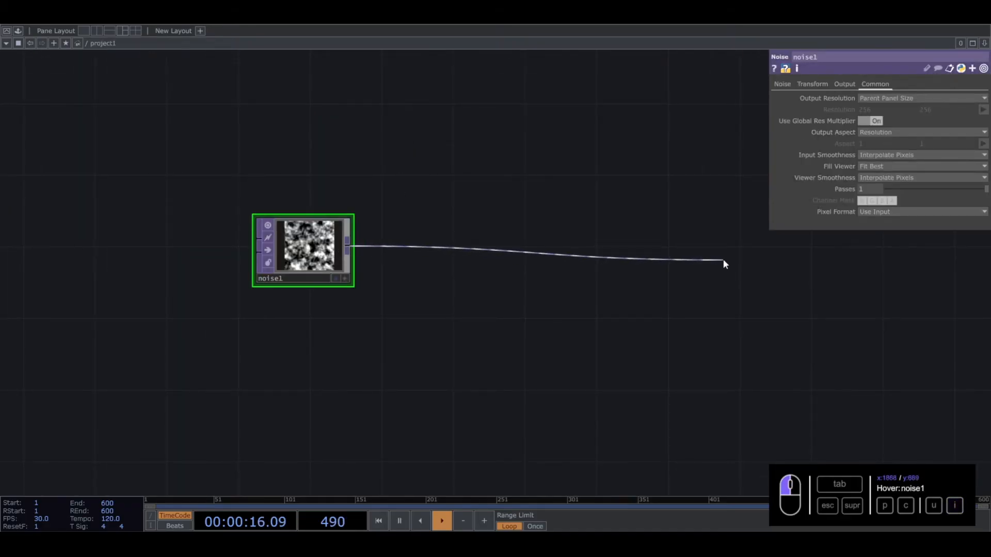
key(Tab)
click(667, 206)
click(721, 258)
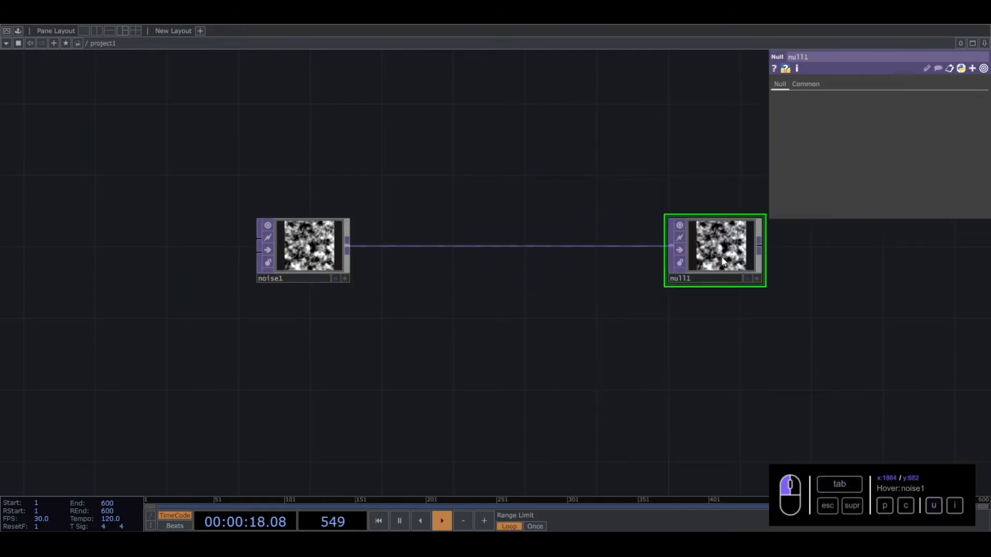
click(714, 279)
text(out1)
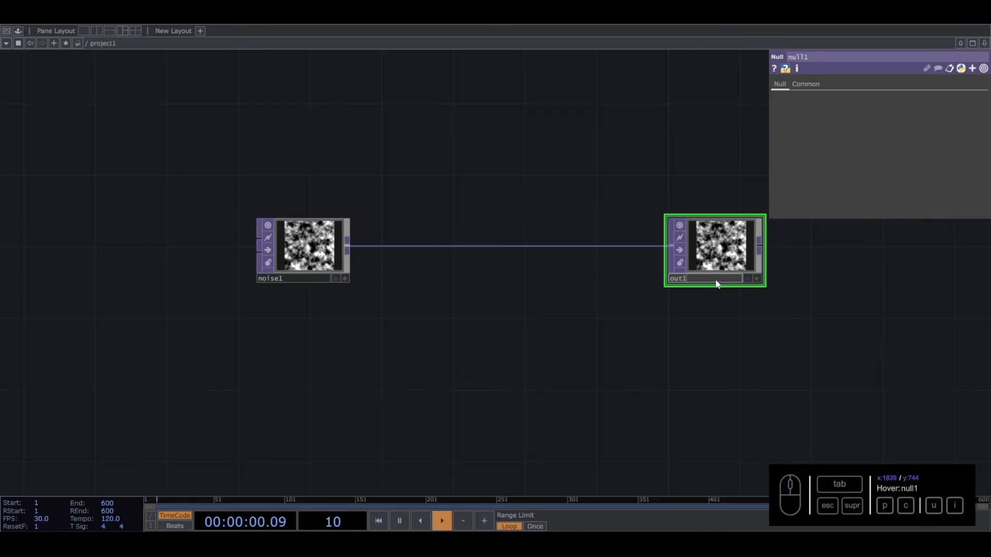
key(Return)
- Go up to the root level and inspect the image displayed by the project1 container
key(u)
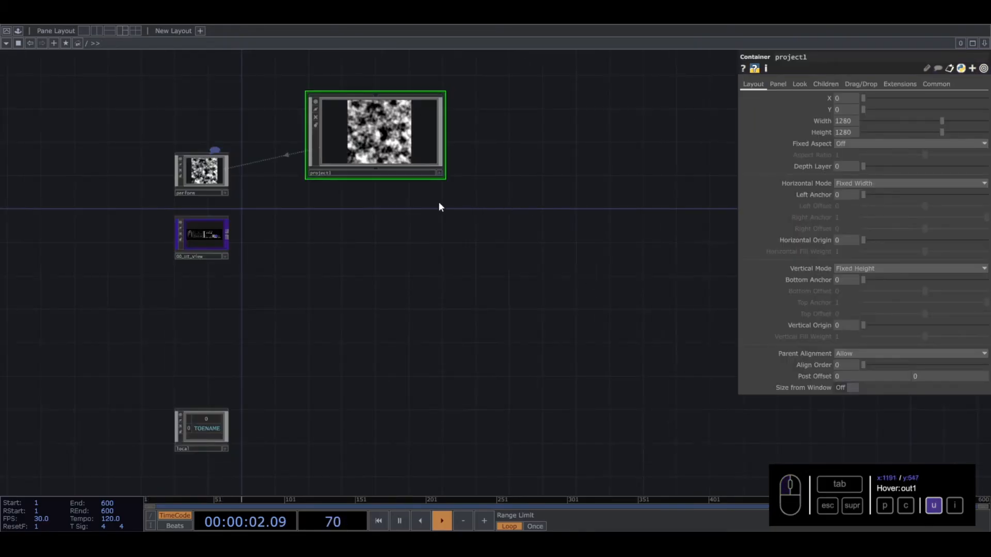
scroll(363, 130, up, 5)
drag(552, 157, 572, 239)
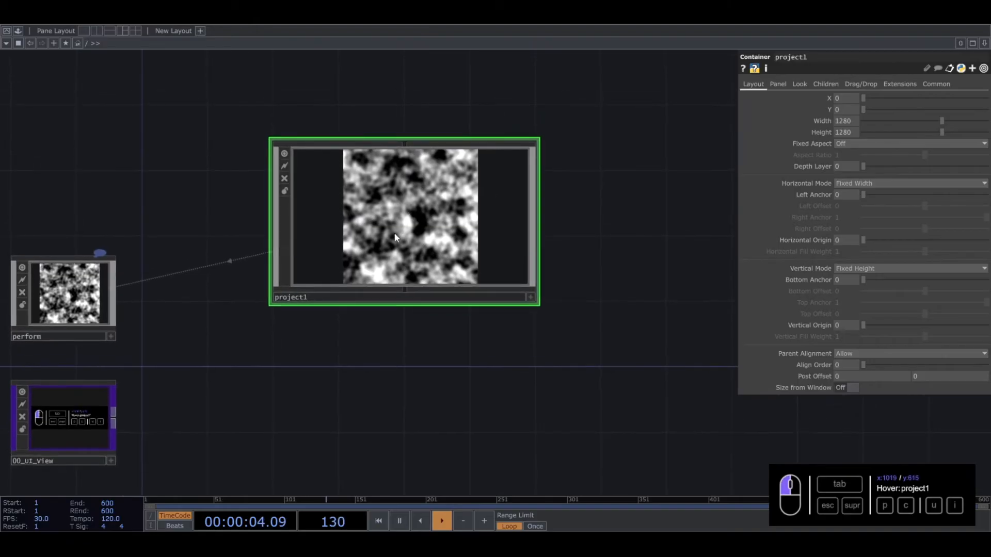
- Back inside project1, display out1 as the network background and move the node farther away from noise1
key(i)
click(747, 279)
drag(728, 253, 925, 254)
drag(610, 321, 457, 360)
drag(170, 203, 197, 225)
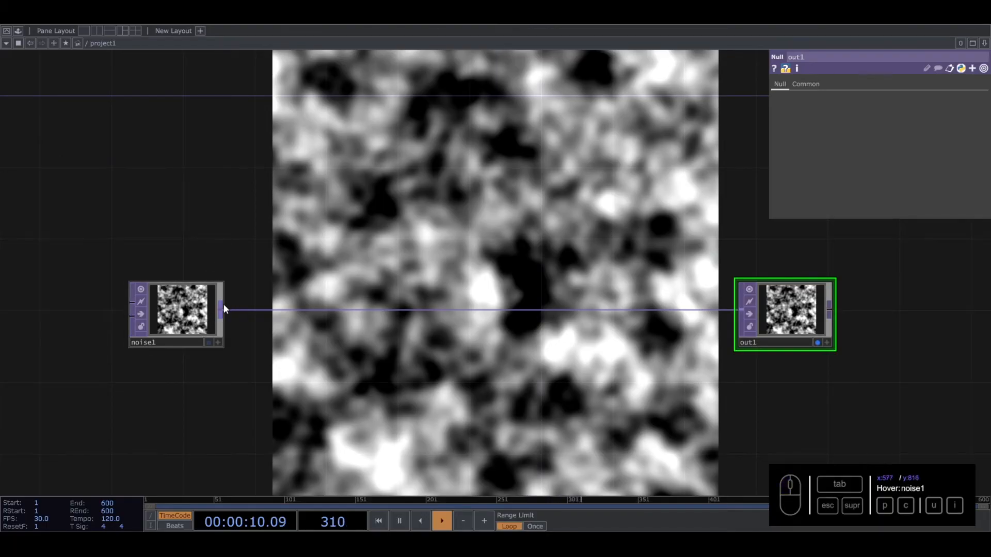
- Add a Feedback TOP fed by the noise1 output and place it above the noise1 to out1 connection
key(Tab)
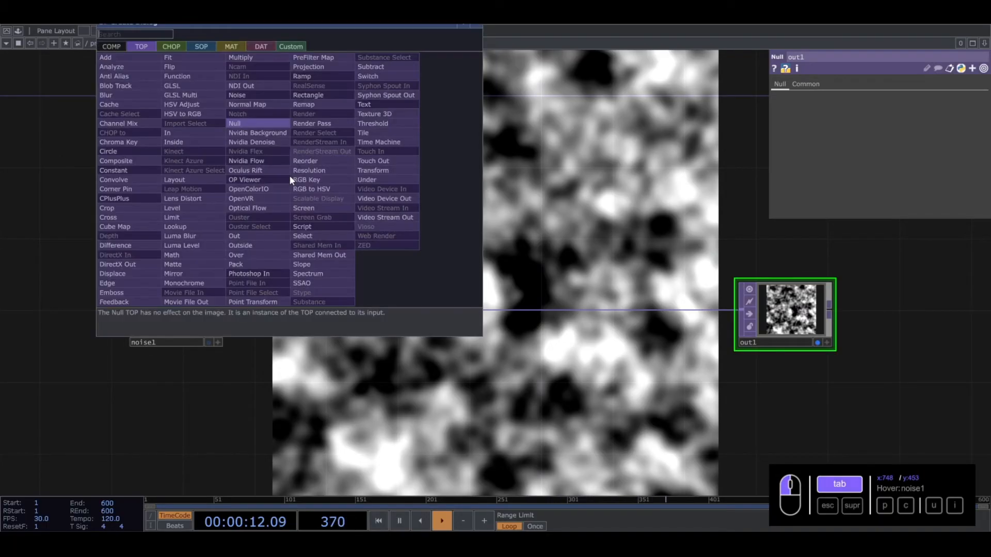
click(130, 292)
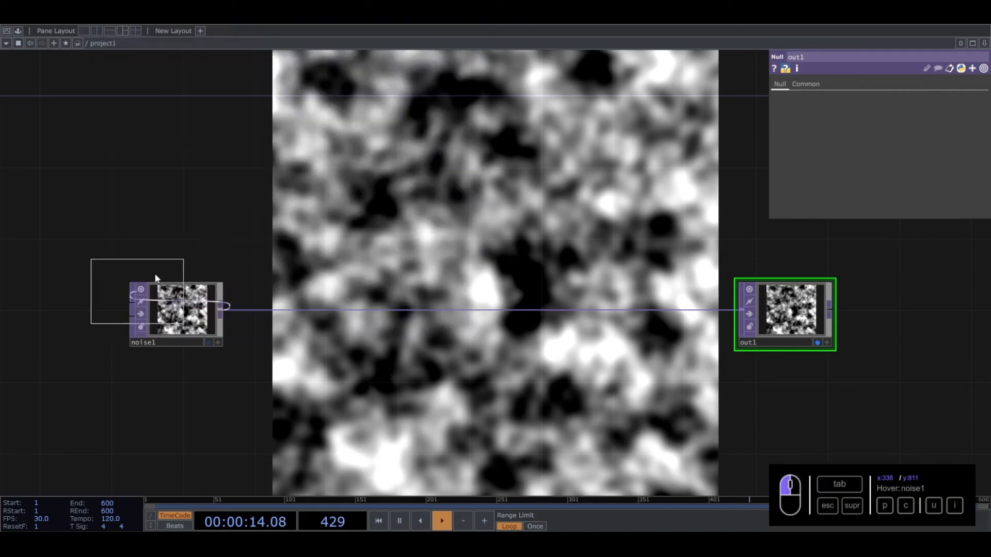
click(321, 204)
drag(364, 82, 400, 177)
- Add a Keyboard In CHOP and place it directly above feedback1
key(Tab)
click(270, 39)
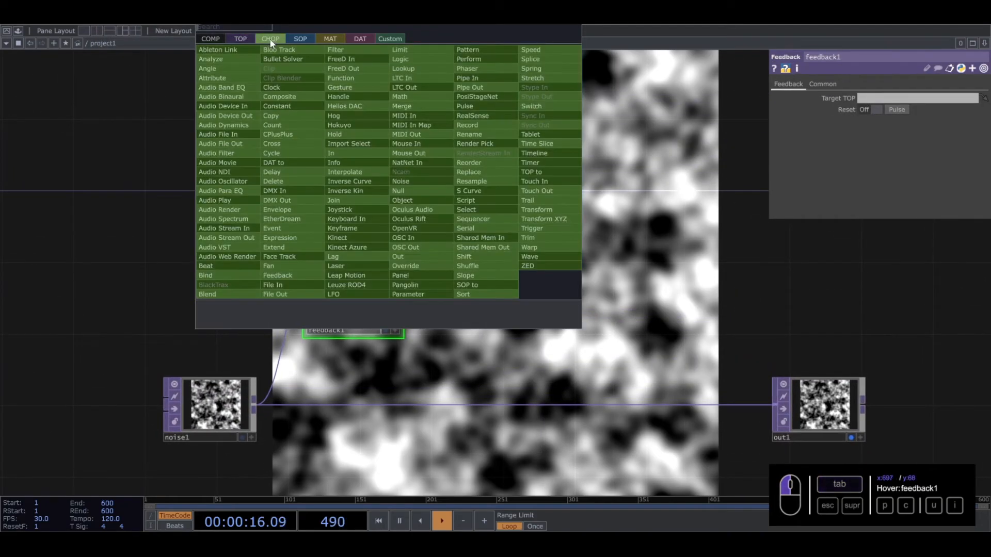
click(345, 219)
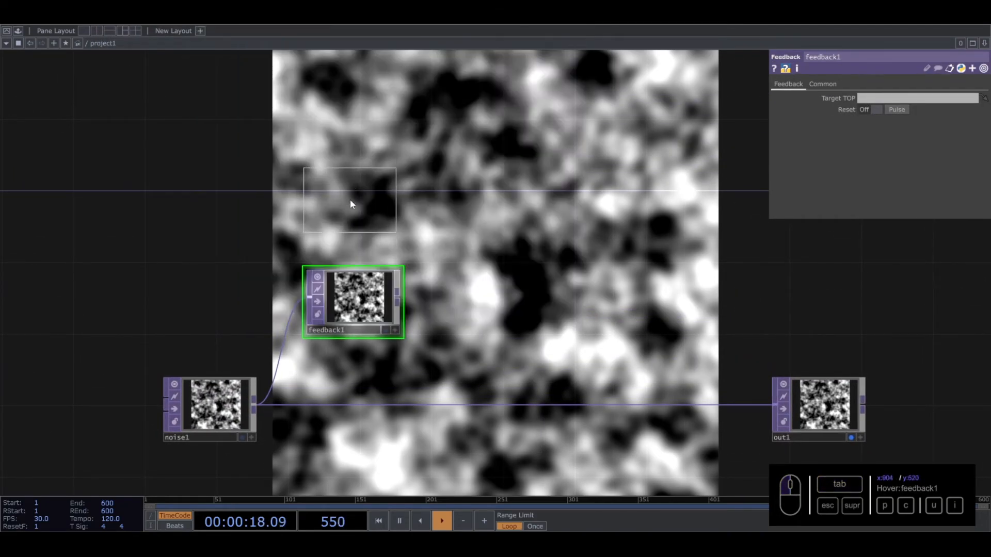
click(350, 200)
- Link the k1 channel of keyboardin1 to the Reset parameter of feedback1
click(348, 302)
click(395, 222)
drag(357, 193, 871, 110)
click(867, 114)
click(395, 222)
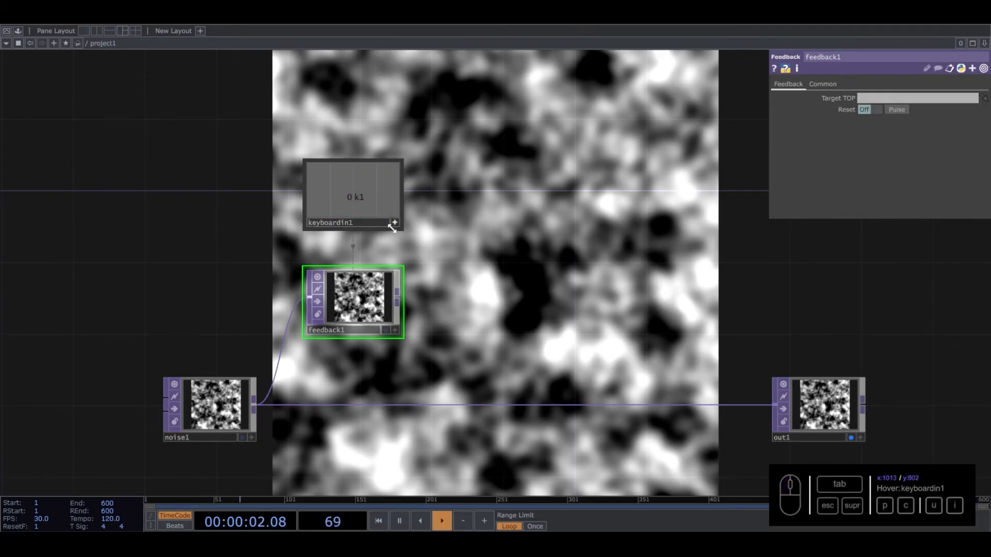
- Add a Blur TOP connected to the feedback1 output and place it beside that node
click(397, 302)
key(Tab)
text(bl)
click(298, 210)
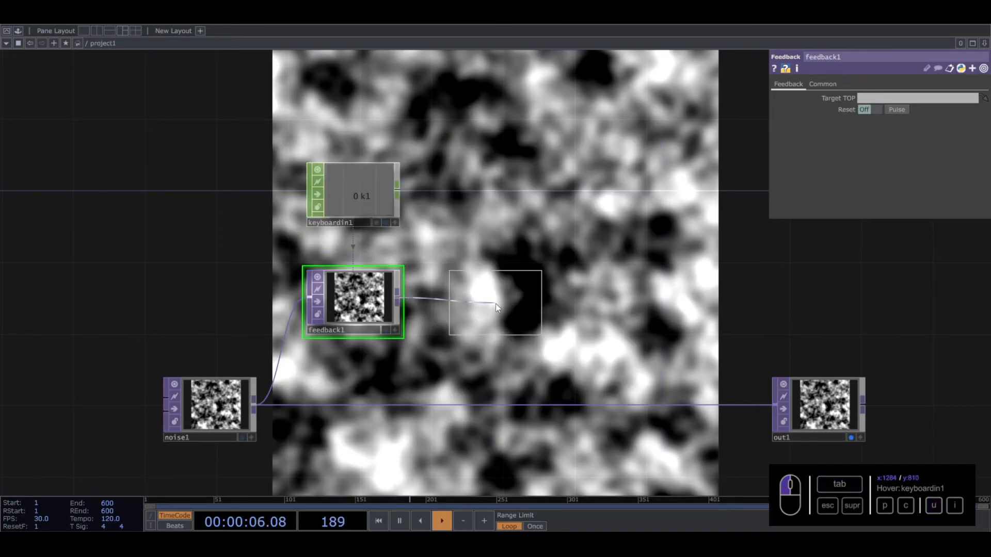
click(492, 299)
- Add the sharpen component from the palette's ImageFilters to the network and close the palette
click(18, 30)
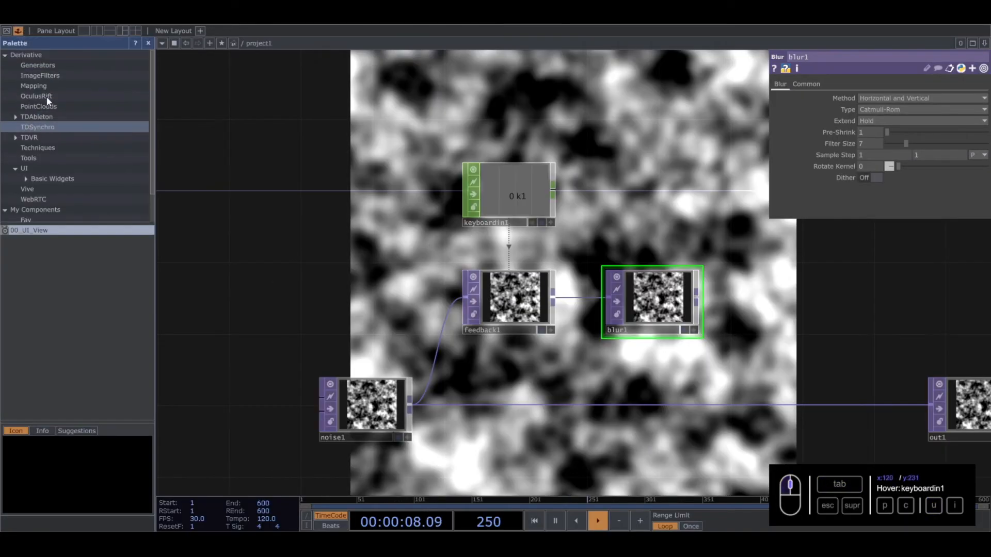
click(42, 76)
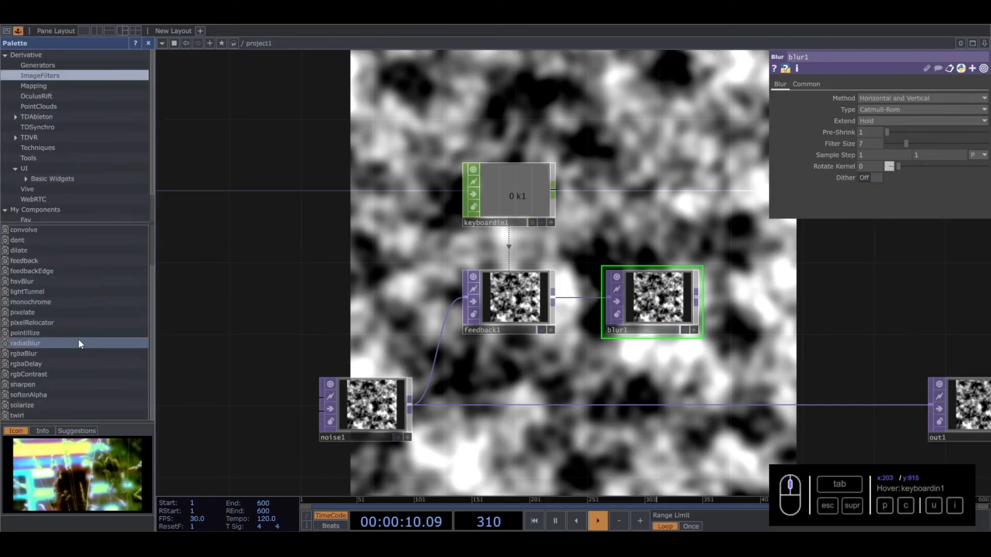
drag(31, 384, 810, 333)
click(149, 42)
- Wire blur1 through sharpen into out1 and arrange the noise, feedback, blur, sharpen and output nodes in one row
drag(570, 289, 562, 263)
drag(657, 258, 671, 384)
drag(695, 393, 785, 305)
right_drag(236, 371, 525, 289)
drag(578, 266, 579, 373)
drag(832, 375, 833, 365)
drag(788, 331, 668, 321)
drag(630, 381, 630, 363)
- Set the Target TOP of feedback1 to out1
drag(561, 263, 583, 241)
click(119, 341)
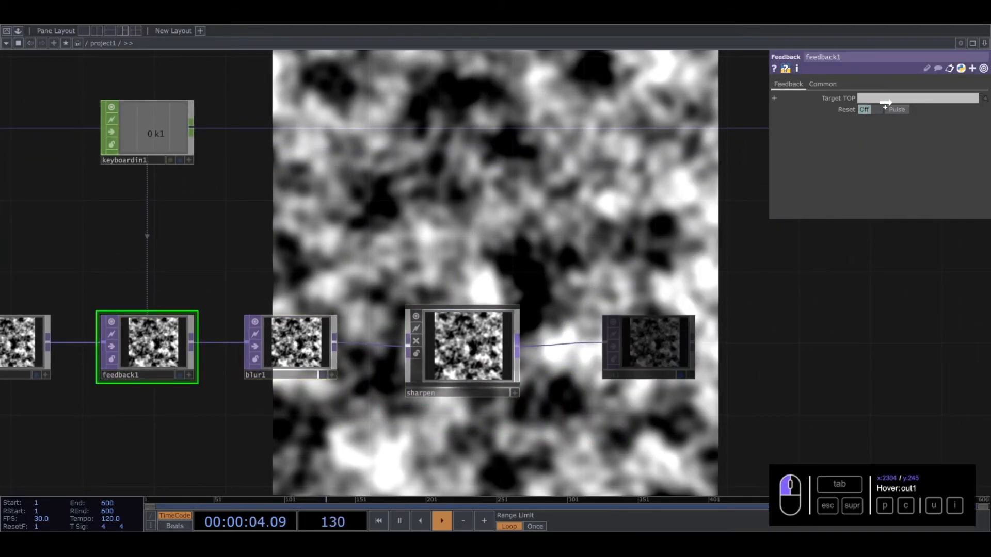
drag(501, 189, 626, 195)
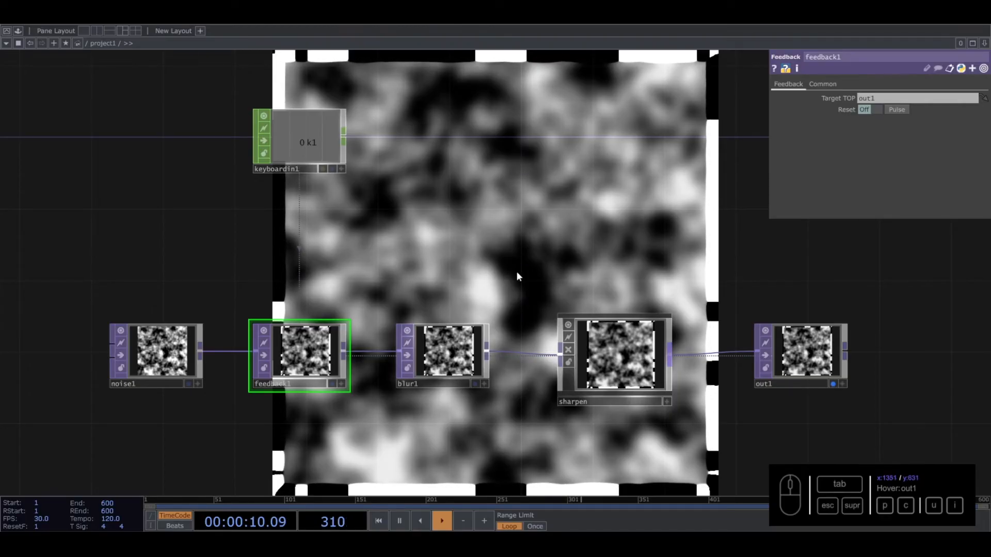
- Set the Sharpen Amount of the sharpen component to 1
click(614, 356)
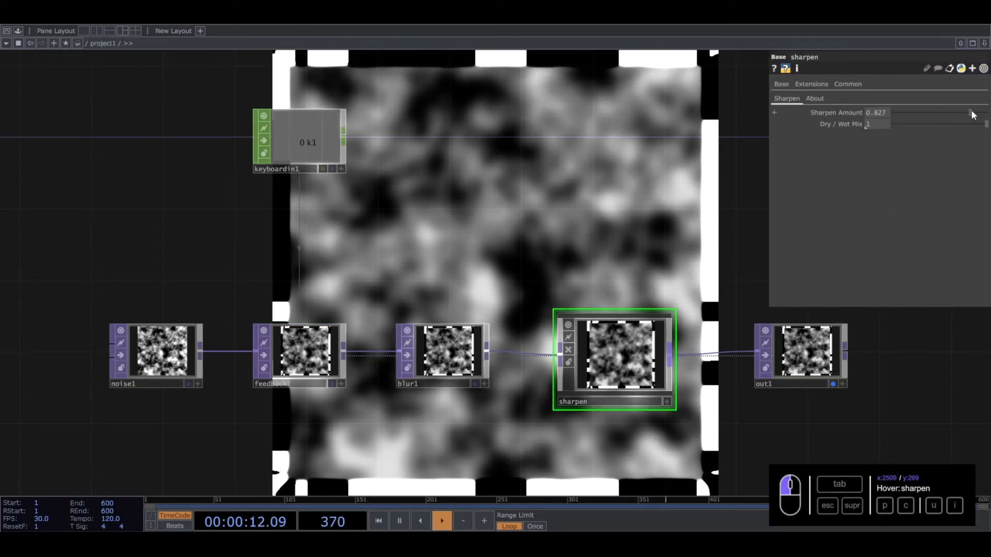
drag(966, 118, 987, 111)
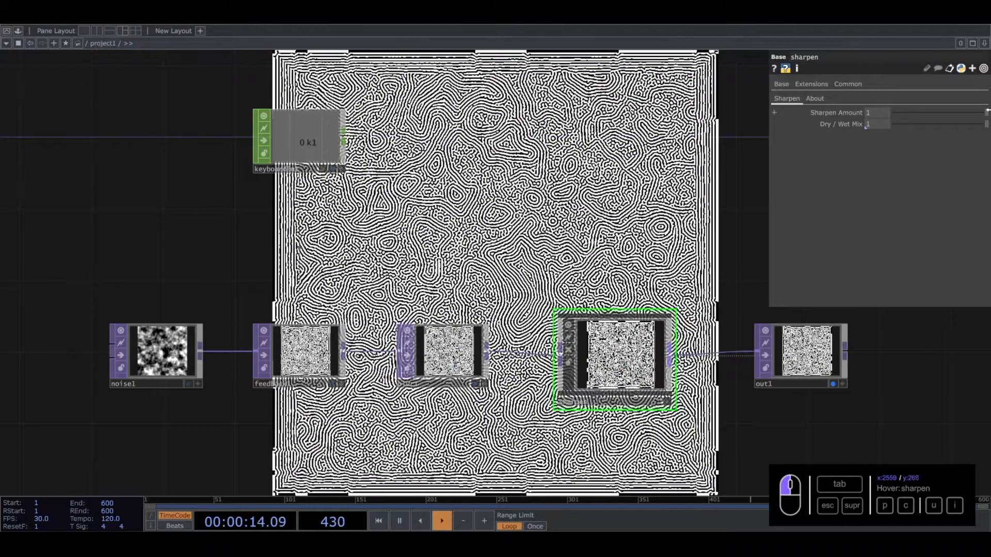
drag(577, 196, 507, 283)
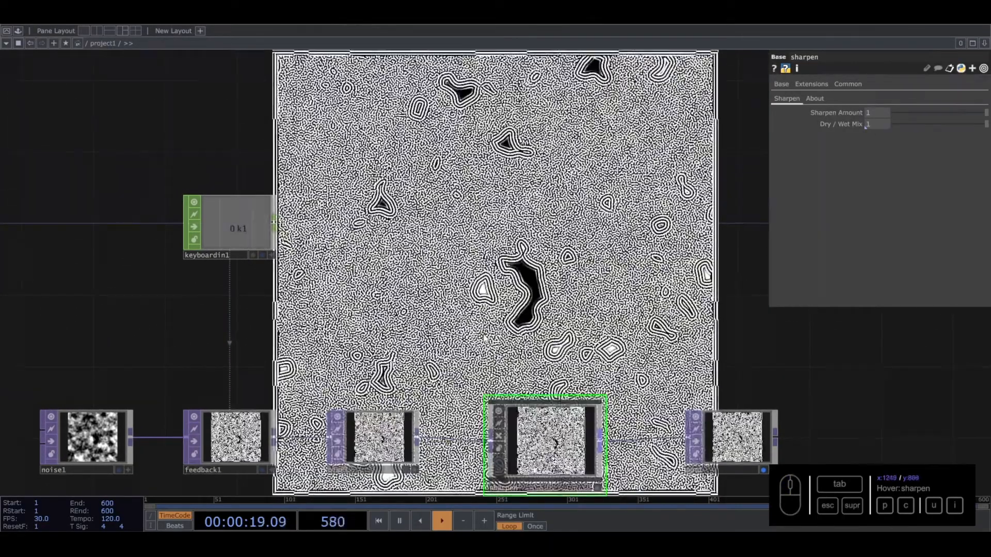
drag(496, 277, 598, 223)
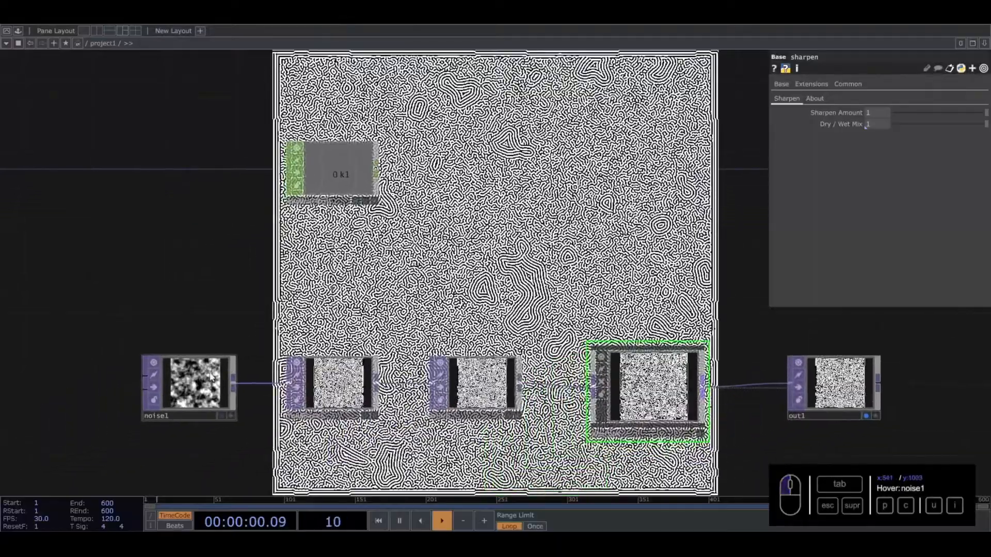
- Animate noise1 by setting its Z translate to the expression absTime.seconds * 0.1
click(194, 383)
click(783, 84)
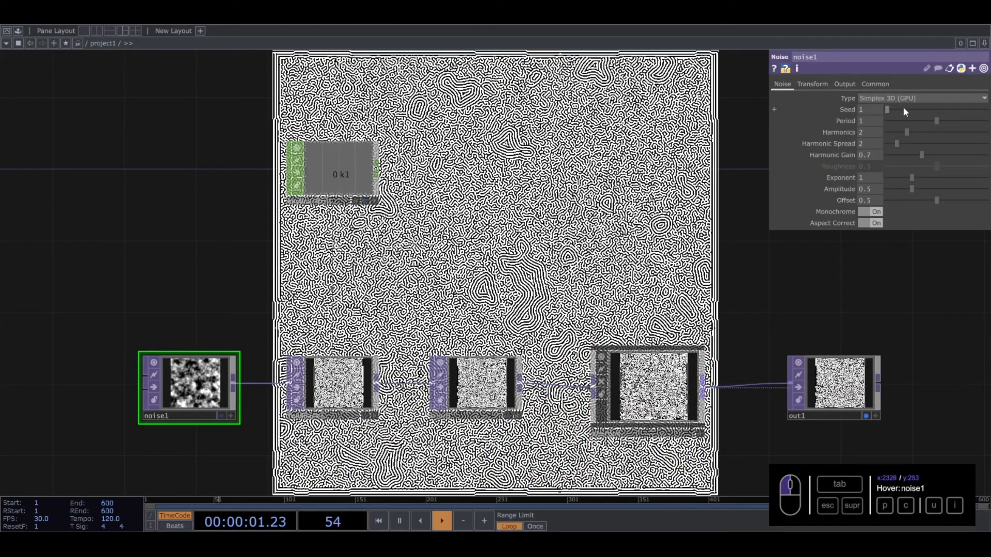
click(820, 86)
text(absTime.seco)
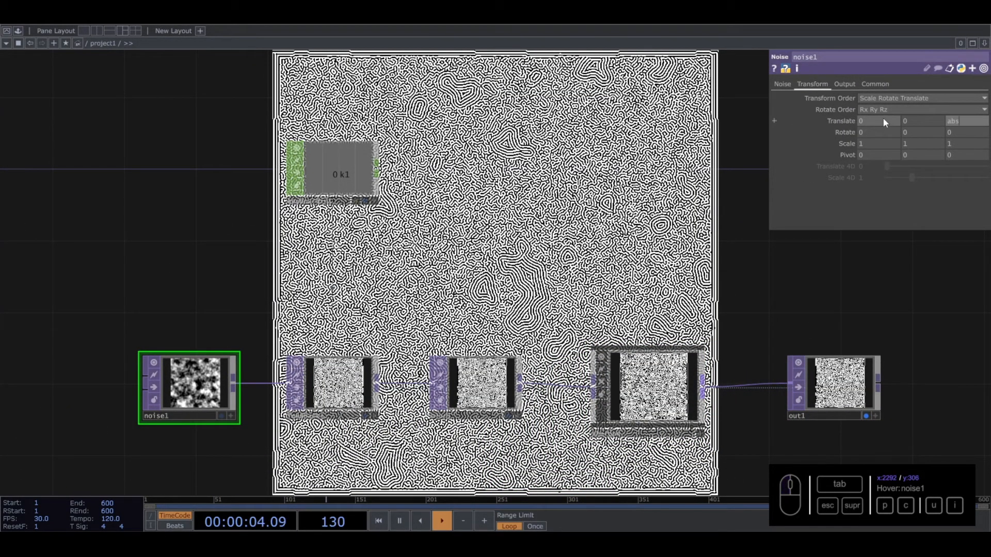
text(nds * 0.1)
key(Return)
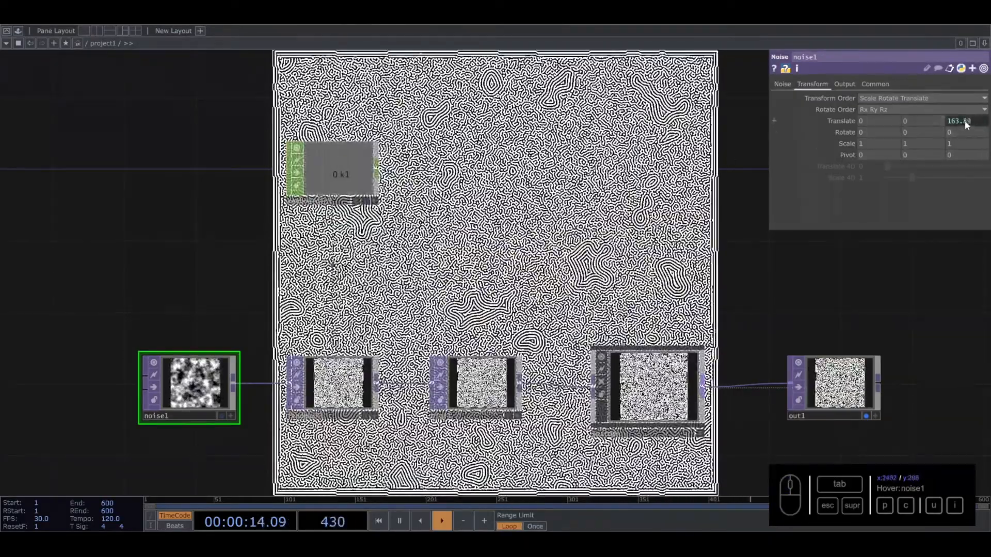
- Set blur1's Pre-Shrink to 2 and its Filter Size to 21
drag(375, 372, 312, 418)
click(427, 424)
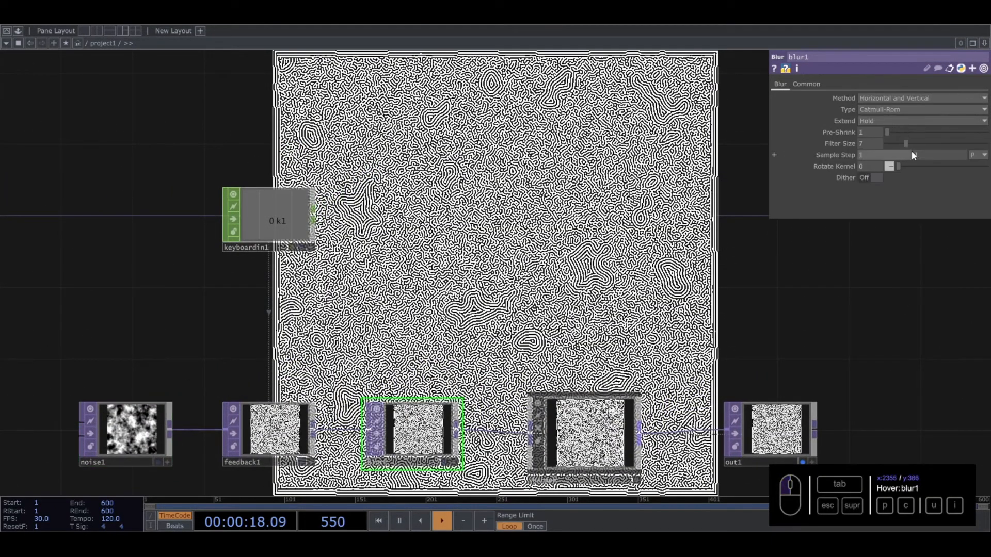
drag(888, 132, 952, 141)
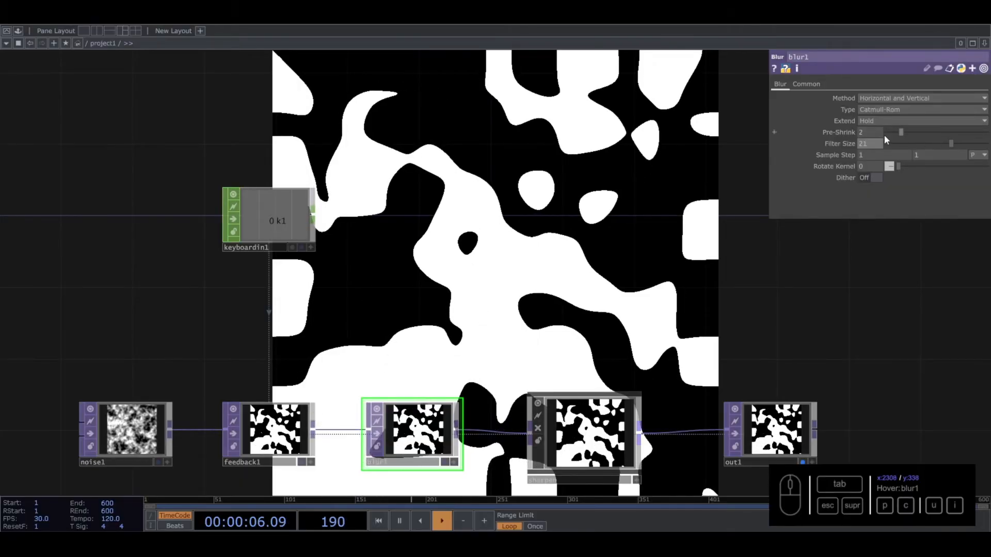
- Try a fixed Z translate of 1 on noise1 with a feedback reset, and switch the parameter back to its time expression
click(137, 426)
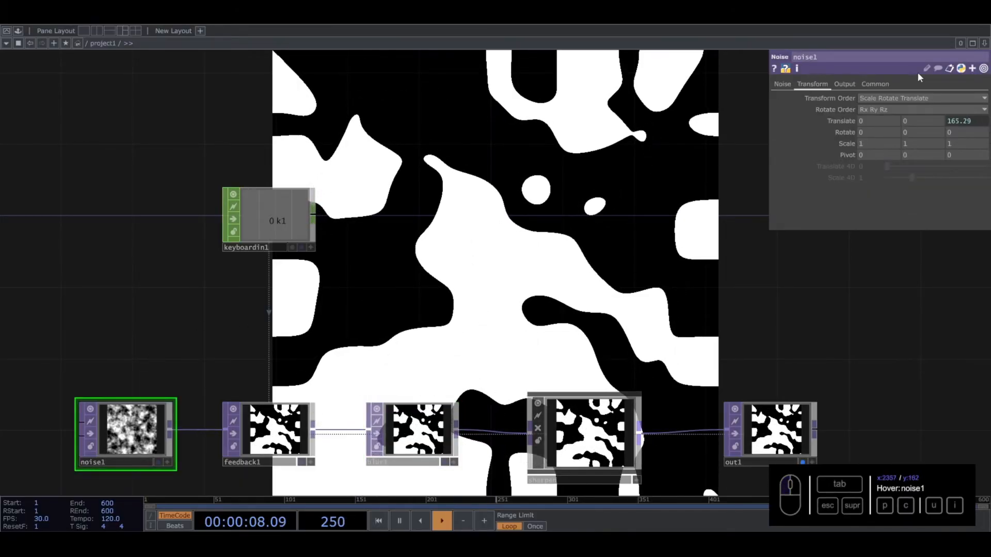
right_click(958, 118)
click(818, 155)
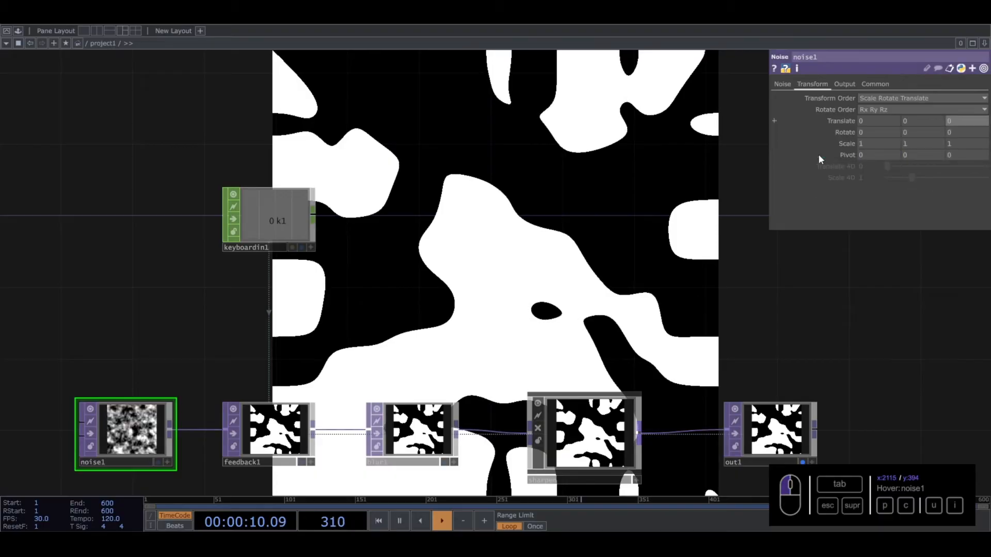
text(1)
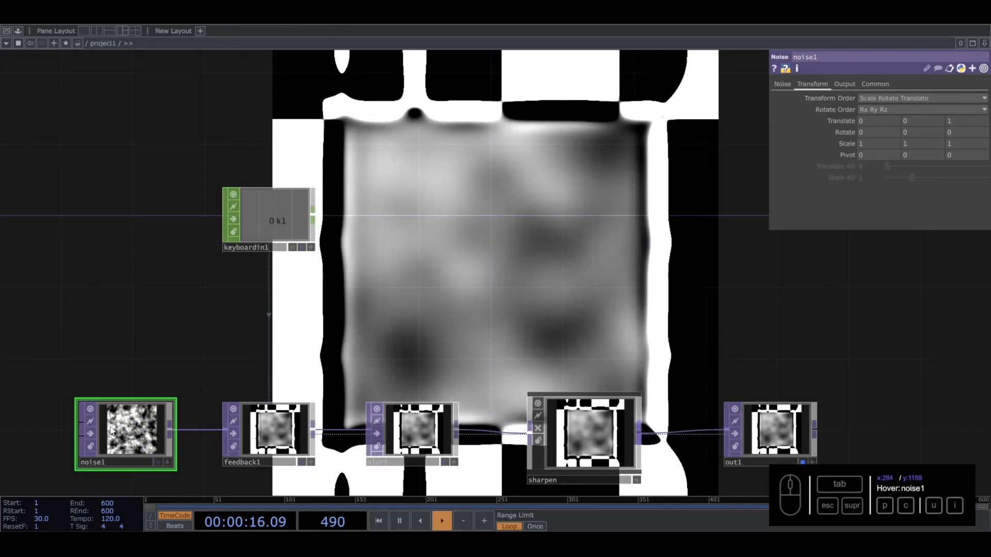
click(323, 343)
key(1)
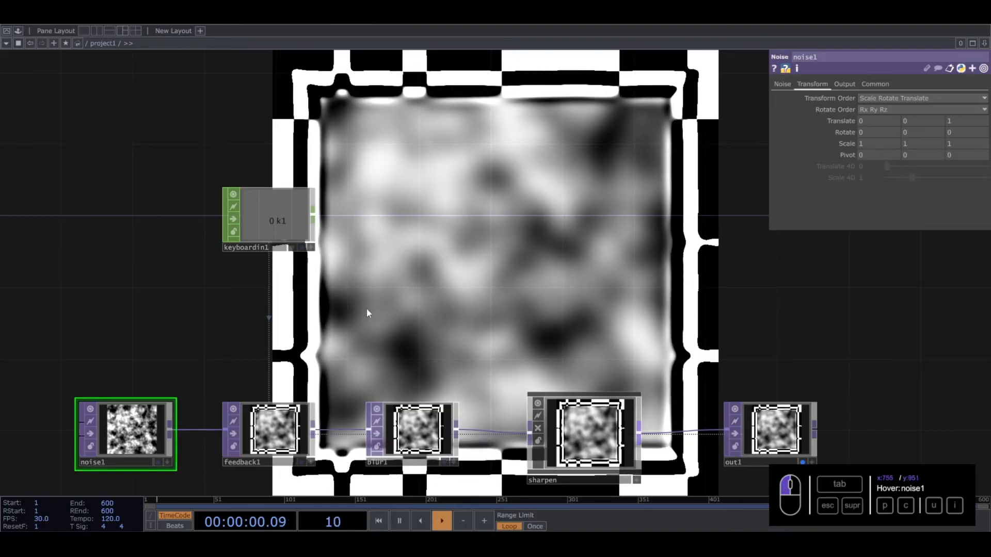
click(837, 120)
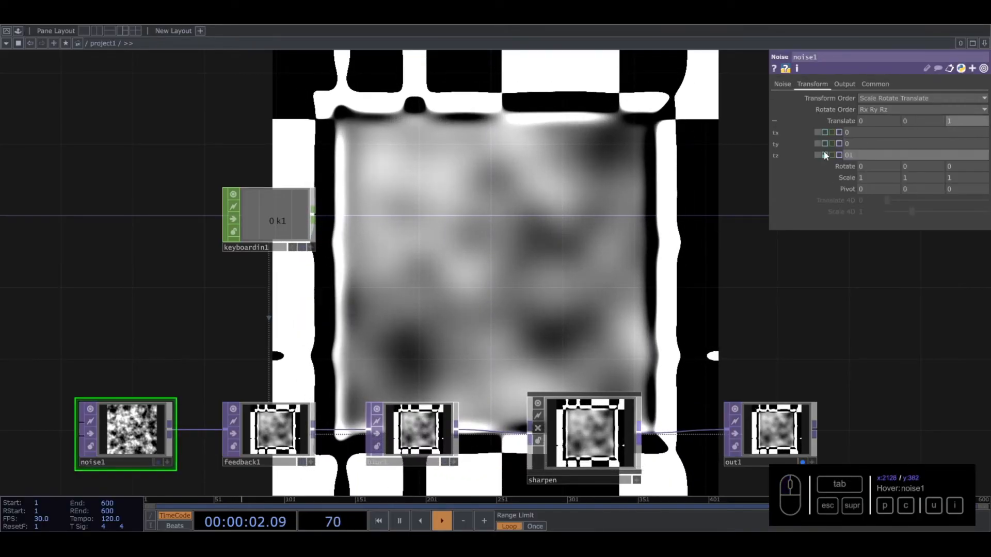
click(825, 154)
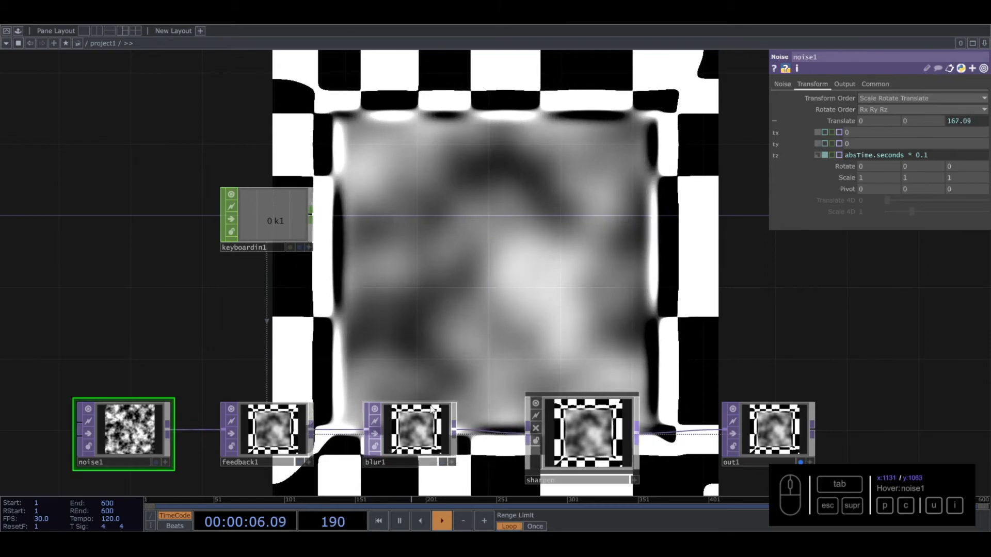
- Try a smaller Filter Size on blur1 and one of 16, resetting the feedback after each change
click(413, 431)
drag(950, 141, 908, 139)
click(540, 299)
key(1)
key(1)
drag(909, 144, 936, 143)
key(1)
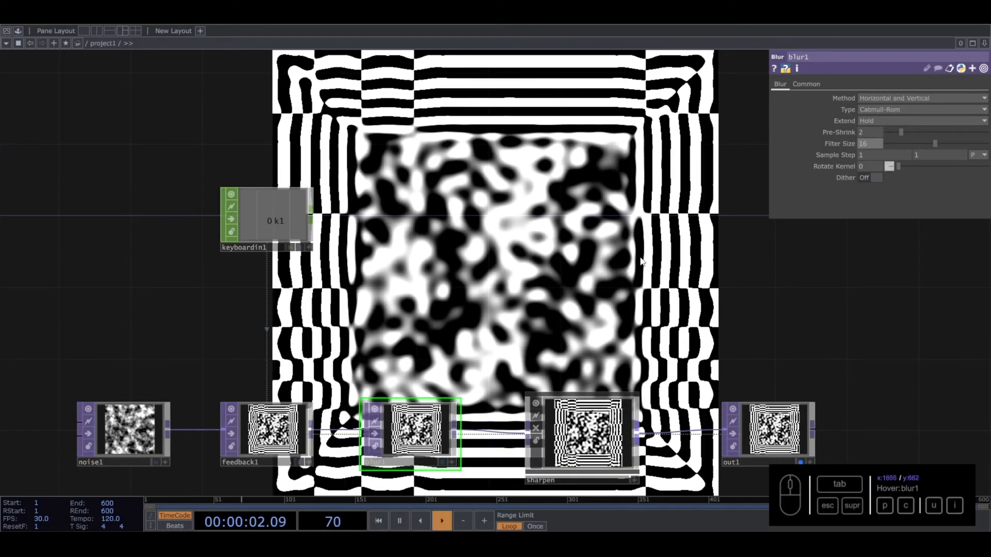
- Try Filter Size values of 7 and 8 on blur1, resetting the feedback for each
drag(933, 143, 905, 142)
key(1)
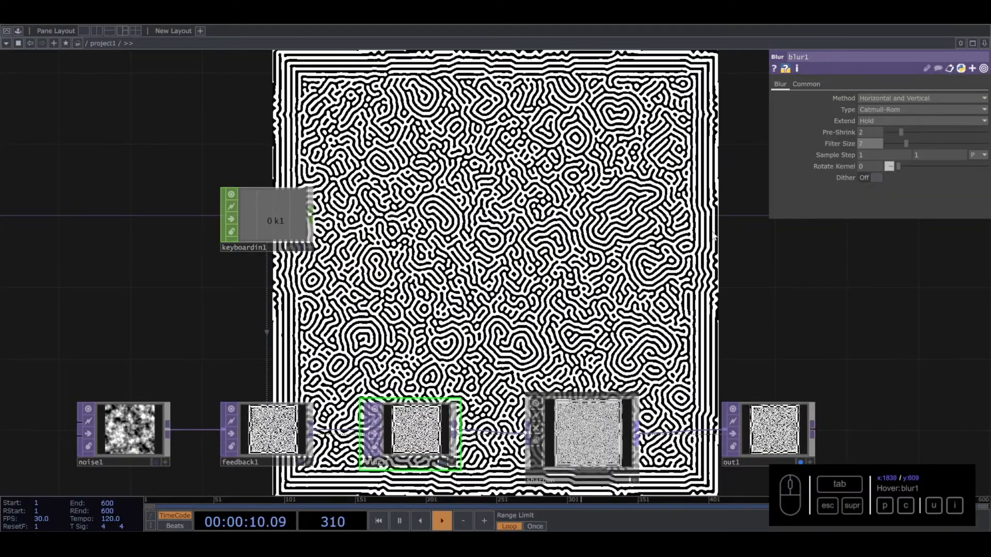
drag(907, 142, 909, 143)
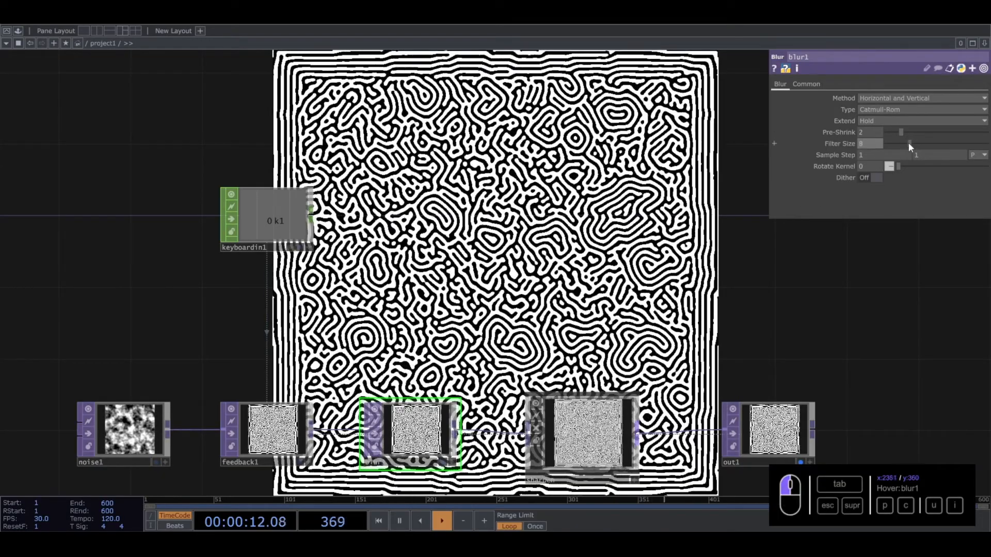
click(649, 256)
key(1)
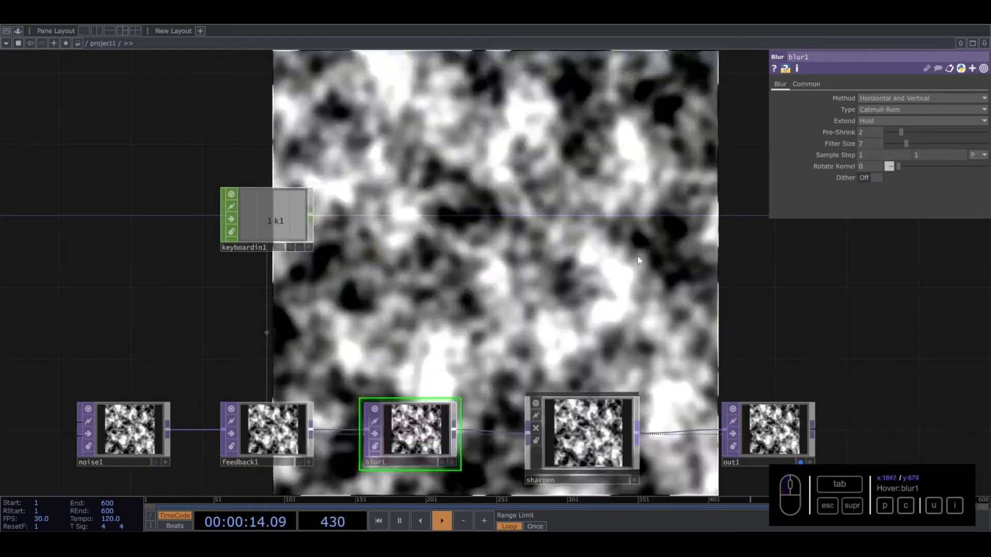
- Try Filter Size values of 13, 23 and 12 on blur1 and reset the feedback
drag(910, 144, 925, 143)
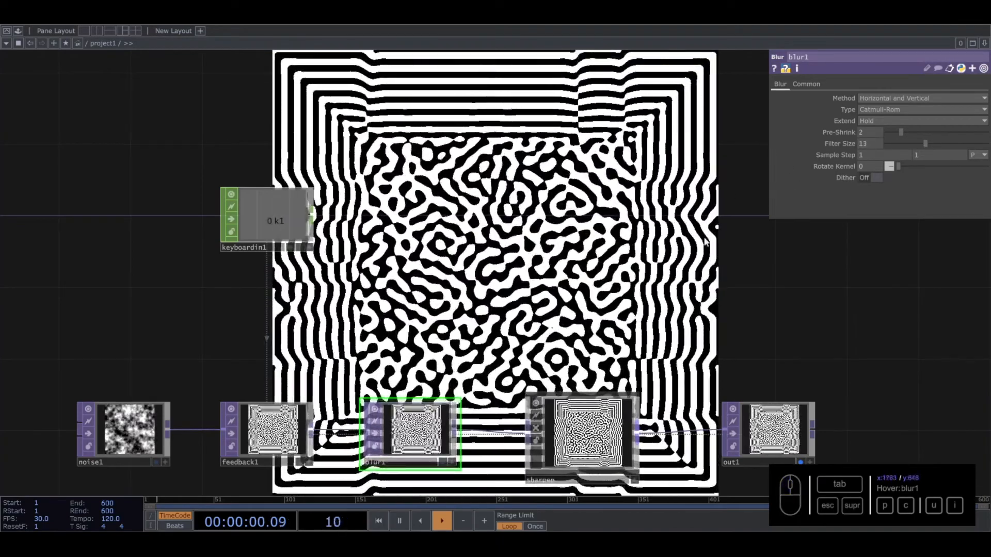
drag(926, 145, 958, 145)
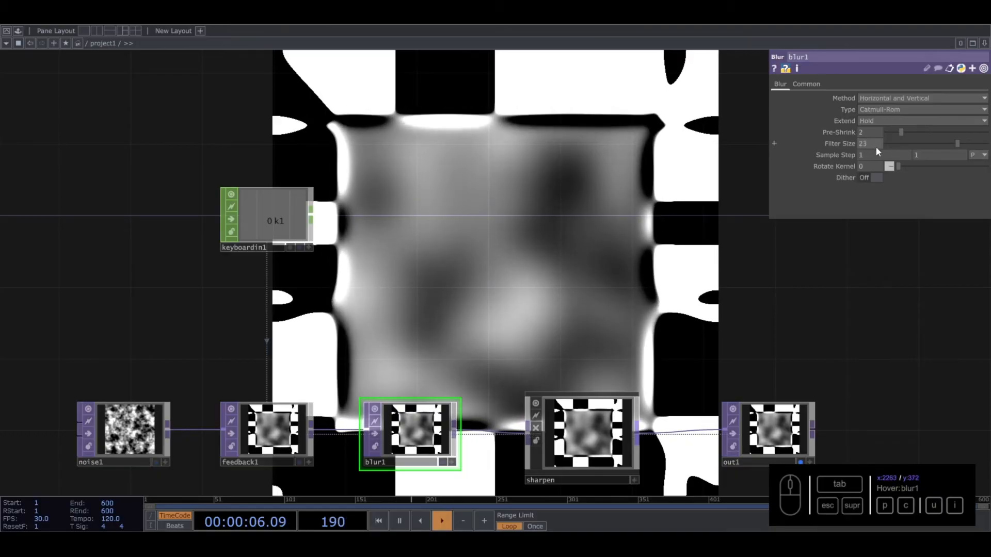
drag(910, 143, 922, 144)
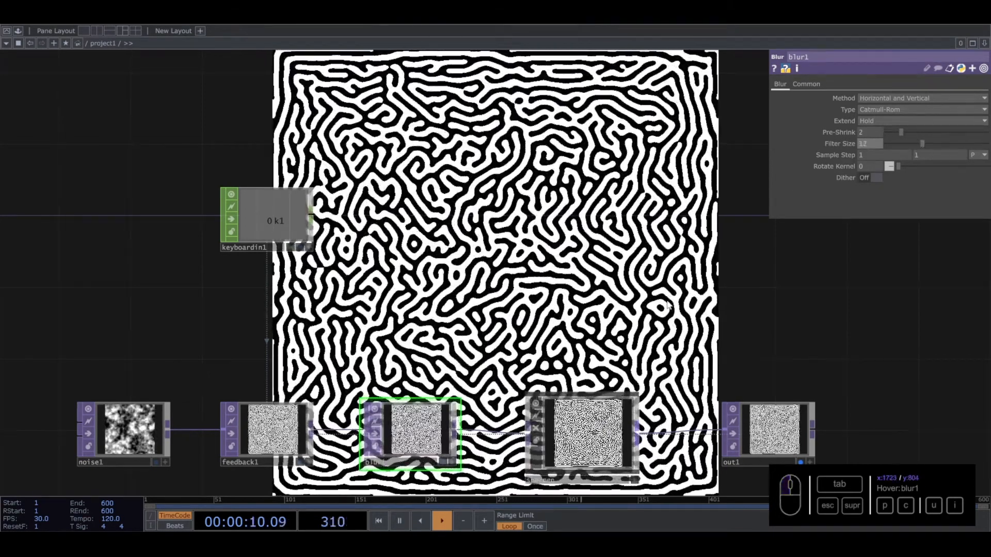
key(k)
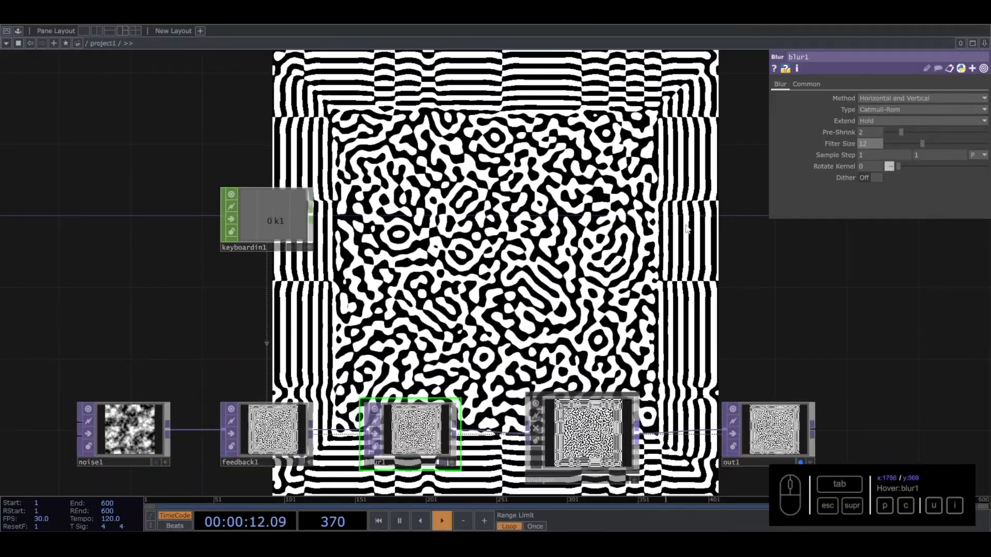
- Set blur1's Filter Size to 9 while the feedback keeps running
drag(686, 208, 559, 310)
drag(460, 253, 547, 312)
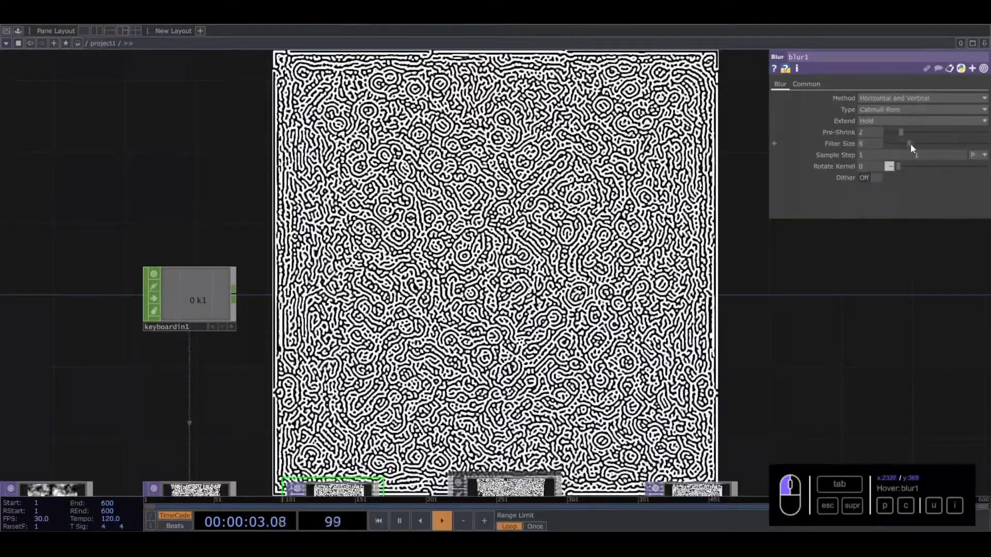
drag(911, 144, 912, 144)
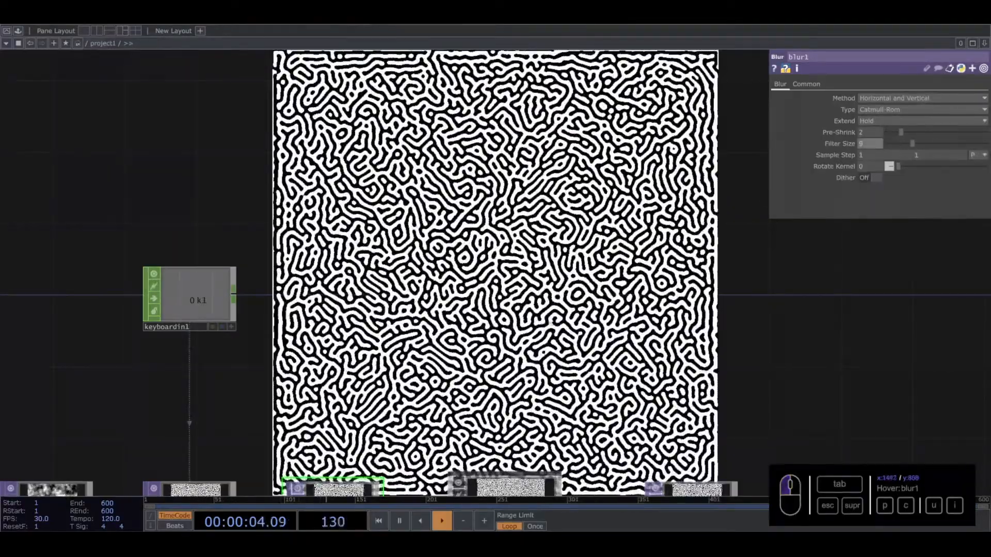
- Reset the feedback, observe the growing pattern, and try a larger Filter Size on blur1
drag(529, 342, 536, 294)
key(1)
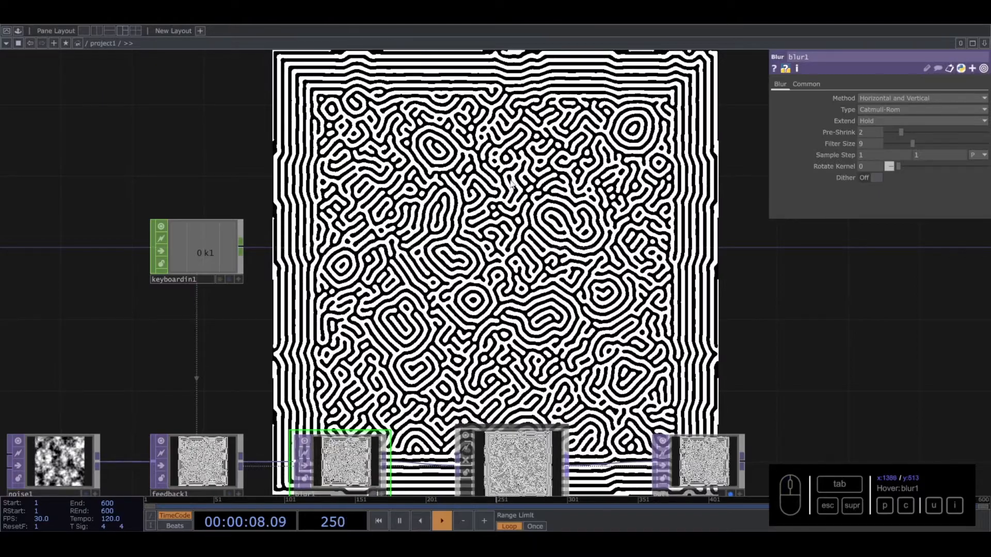
drag(439, 158, 419, 116)
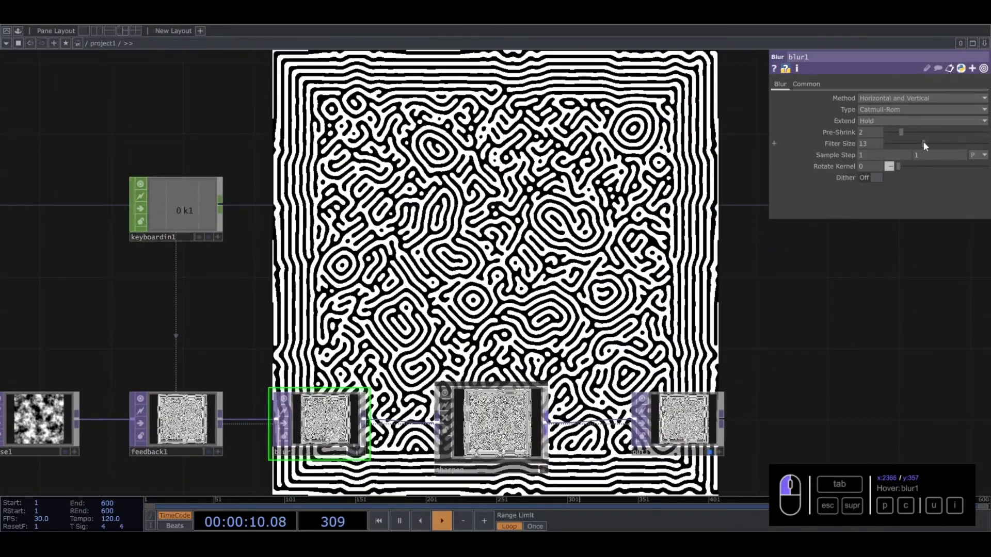
drag(924, 143, 928, 144)
- Try Dry / Wet Mix values of 0.453 and 0.832 on the sharpen component
click(41, 420)
drag(442, 292, 500, 233)
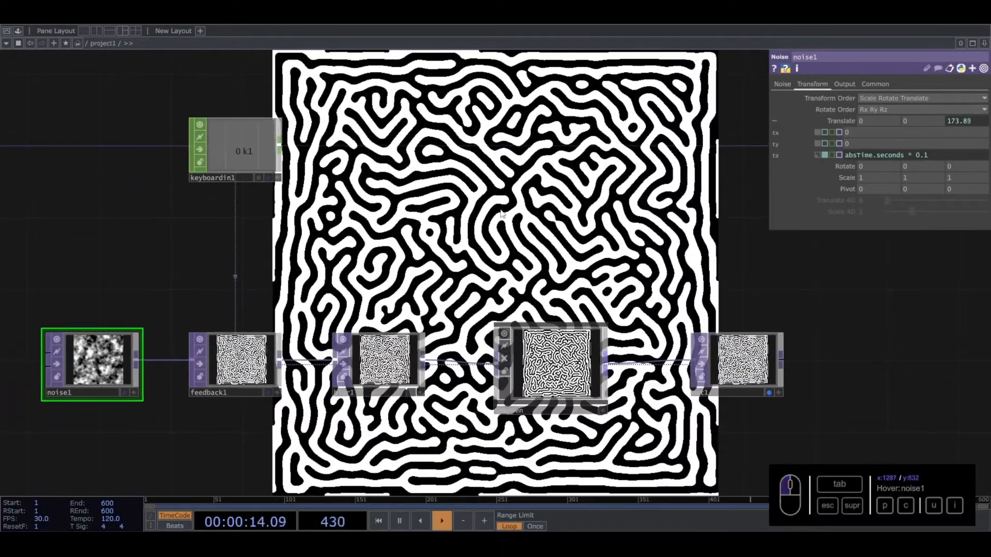
scroll(415, 209, down, 3)
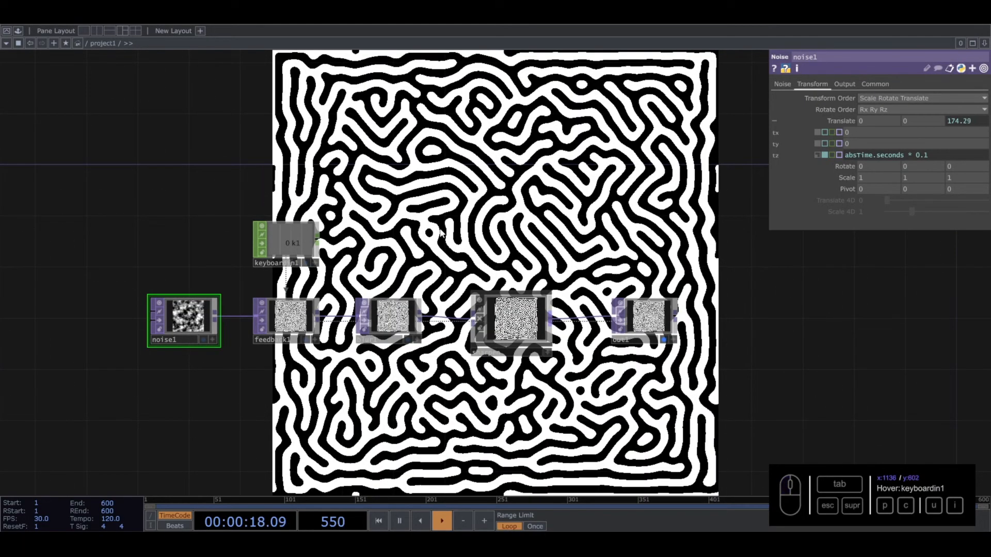
scroll(465, 278, up, 3)
click(558, 367)
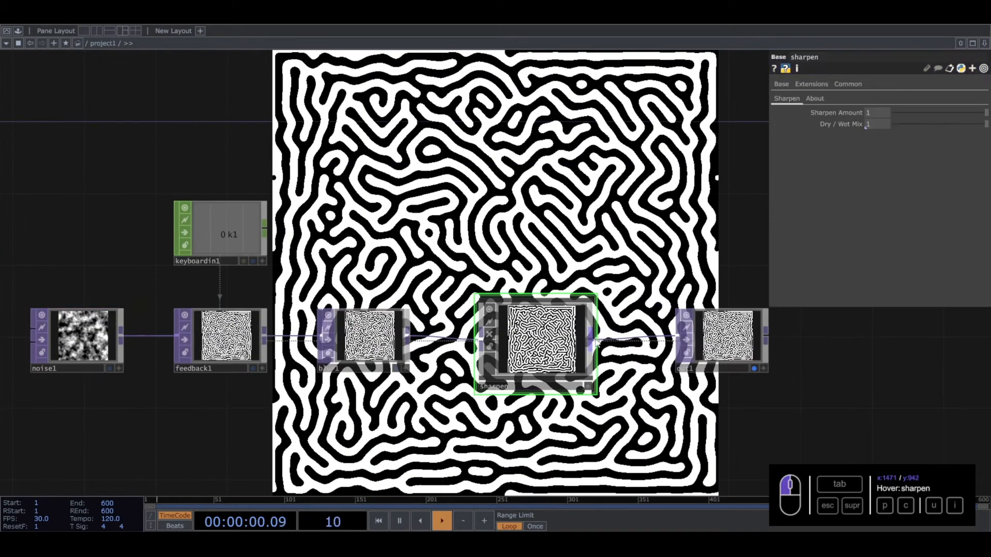
drag(939, 118, 937, 117)
drag(595, 198, 586, 264)
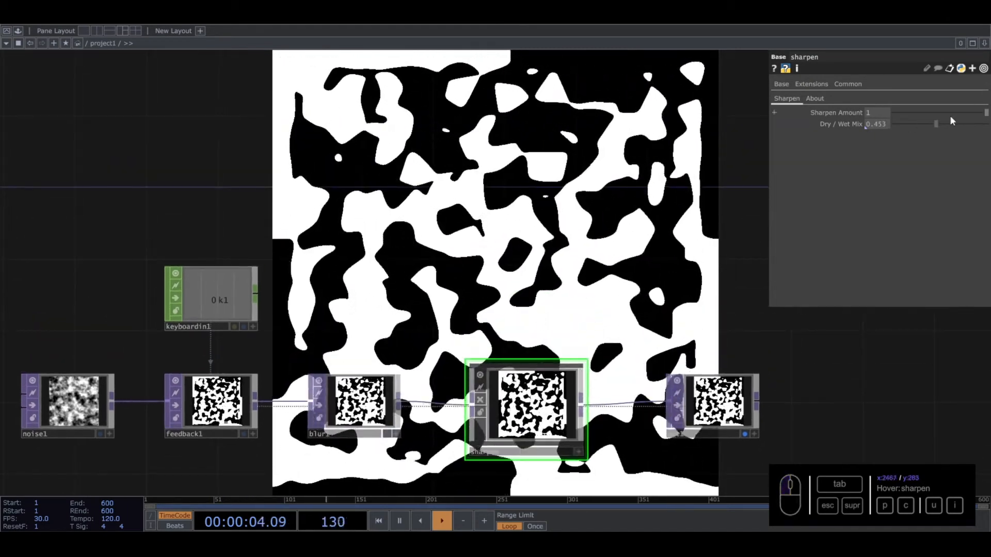
drag(968, 125, 971, 124)
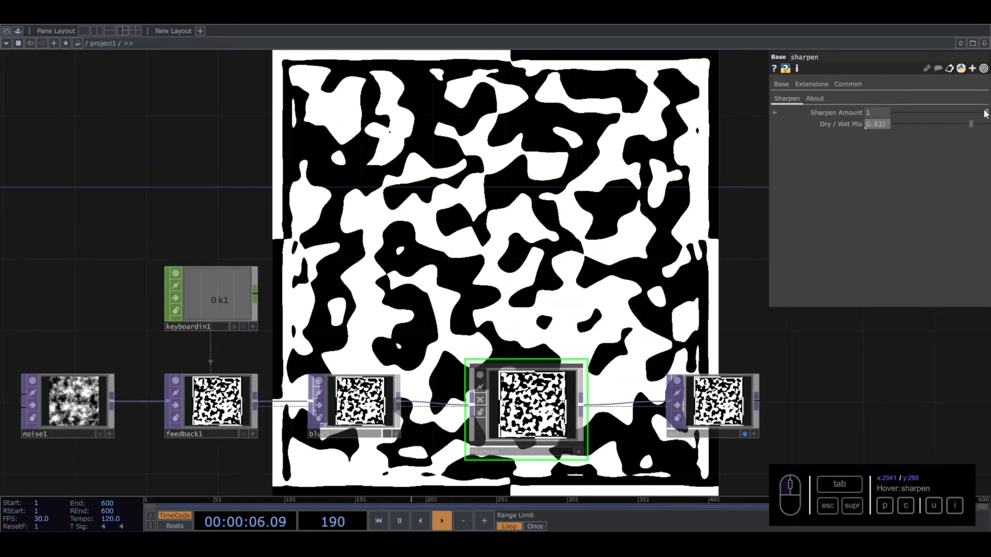
- Set noise1's Z translation to a constant 1, and set blur1's Filter Size to 9 and Pre-Shrink to 3
click(72, 406)
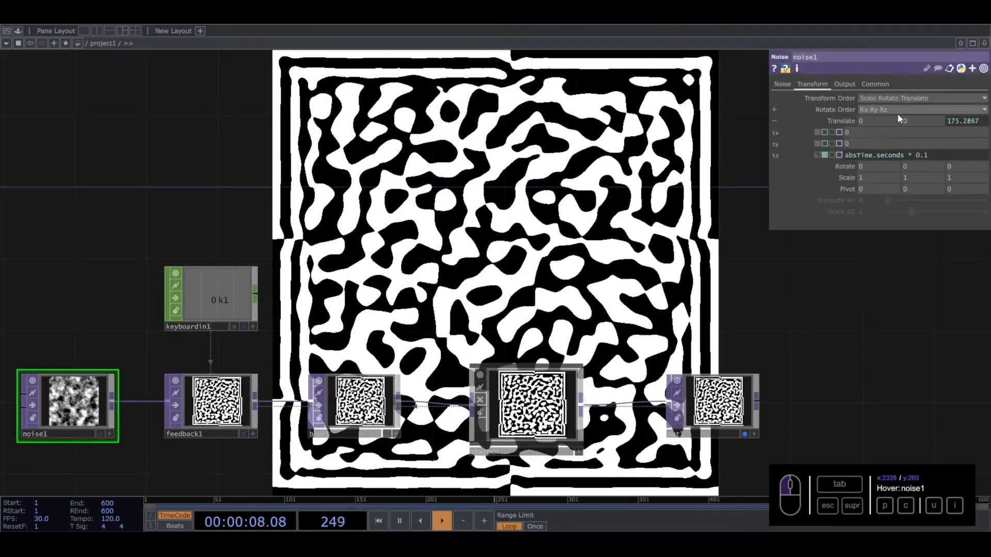
click(356, 402)
drag(927, 143, 914, 139)
drag(901, 132, 915, 129)
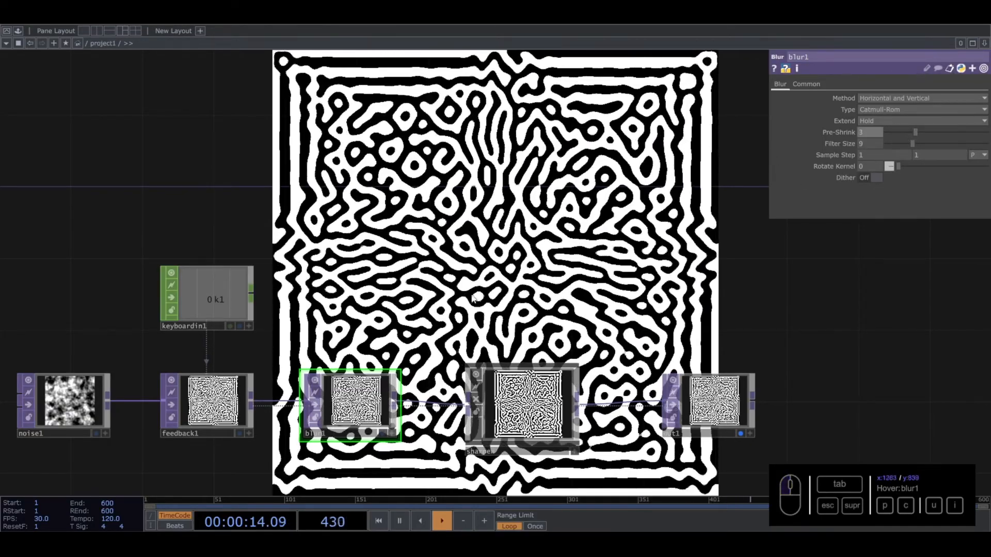
- Set the sharpen component's Dry / Wet Mix to 1 and reset the feedback
drag(483, 53, 480, 125)
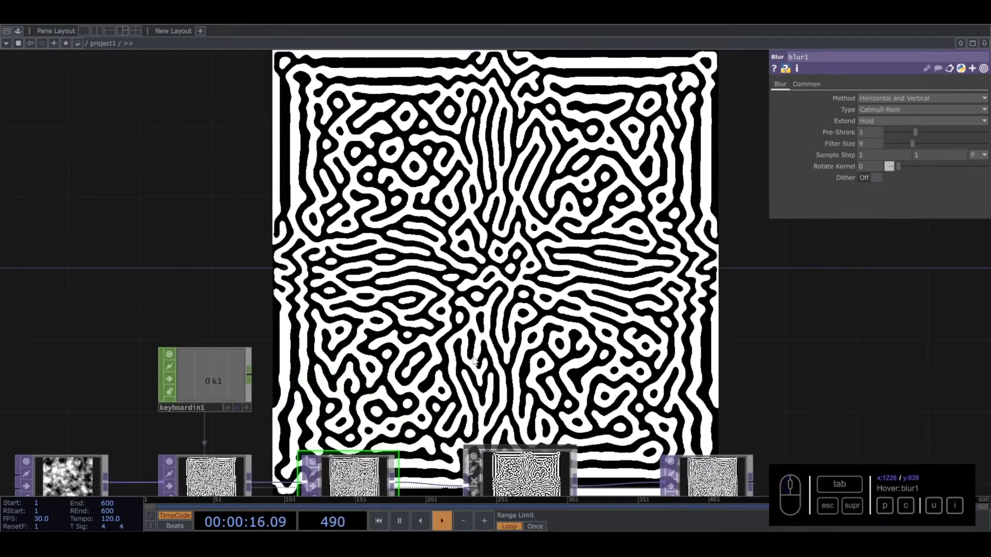
drag(442, 296, 417, 224)
click(496, 421)
drag(970, 125, 987, 115)
drag(586, 207, 581, 250)
key(1)
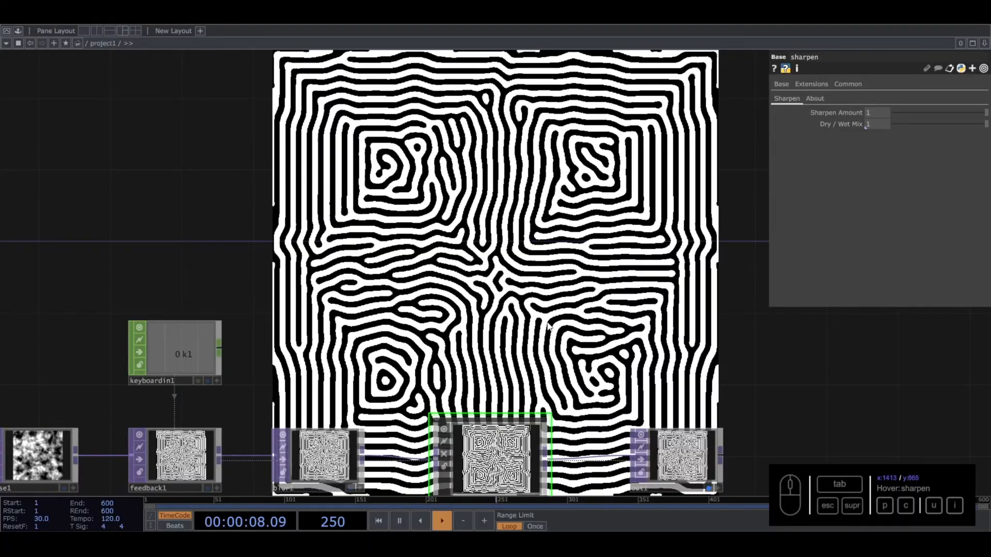
- Set blur1's Filter Size to 6 while keeping the sharpen Amount and Dry / Wet Mix at full
drag(548, 327, 563, 237)
drag(987, 114, 987, 128)
click(325, 385)
mouse_move(917, 143)
mouse_down()
mouse_move(943, 143)
mouse_move(906, 139)
mouse_up()
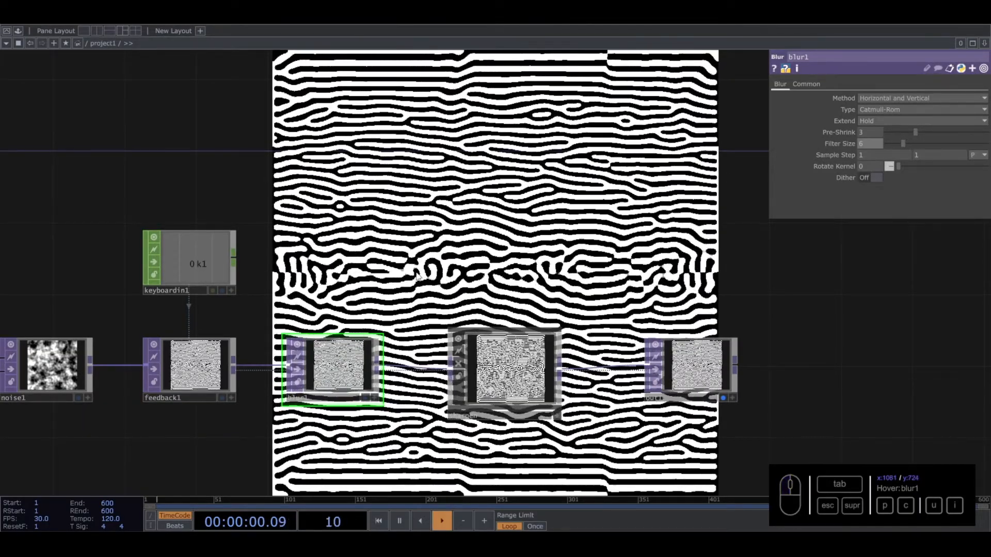
- Select the whole existing node network and move it down to free empty space above it
scroll(418, 277, down, 4)
right_drag(602, 241, 97, 397)
scroll(216, 322, up, 2)
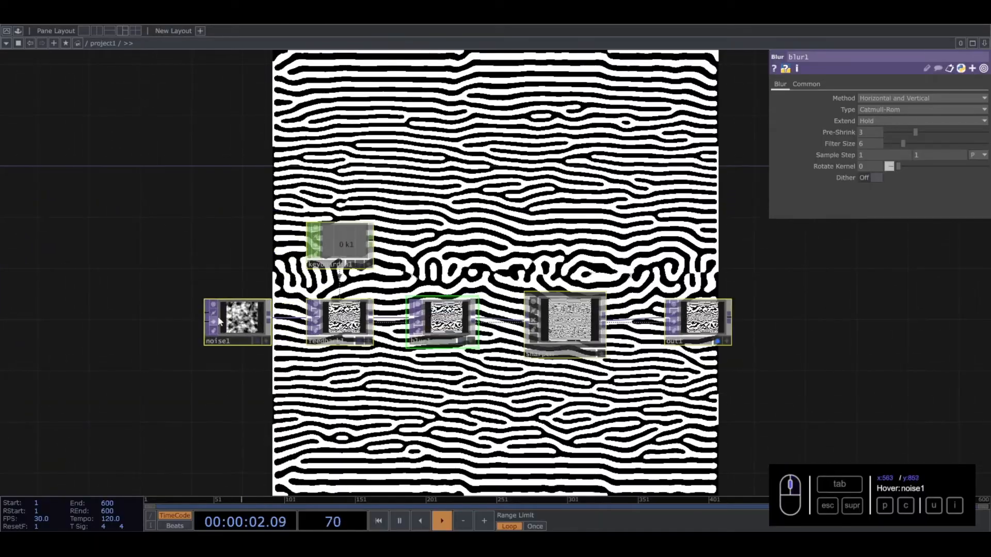
click(216, 321)
scroll(231, 340, down, 4)
drag(325, 336, 324, 460)
drag(380, 260, 376, 106)
drag(317, 305, 323, 401)
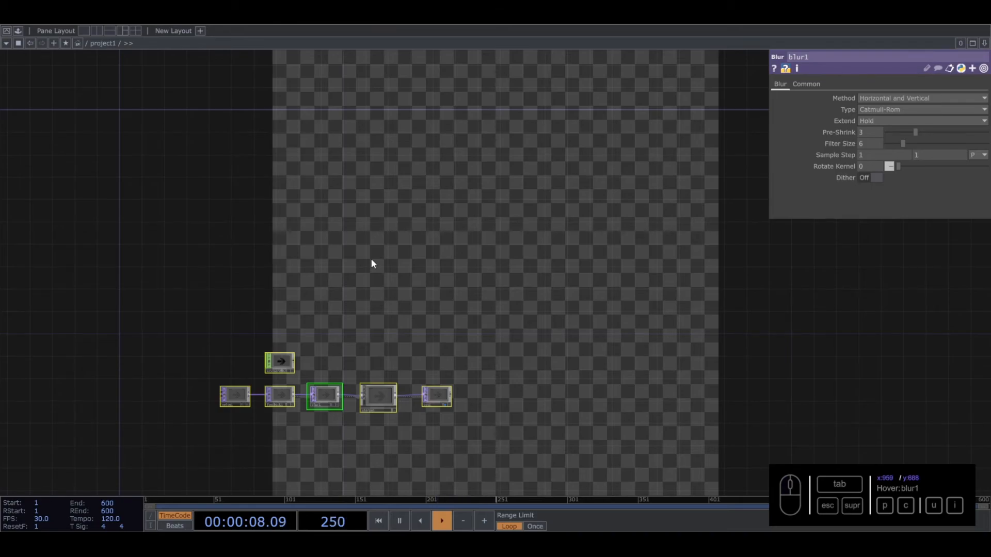
drag(356, 237, 407, 295)
scroll(342, 222, up, 2)
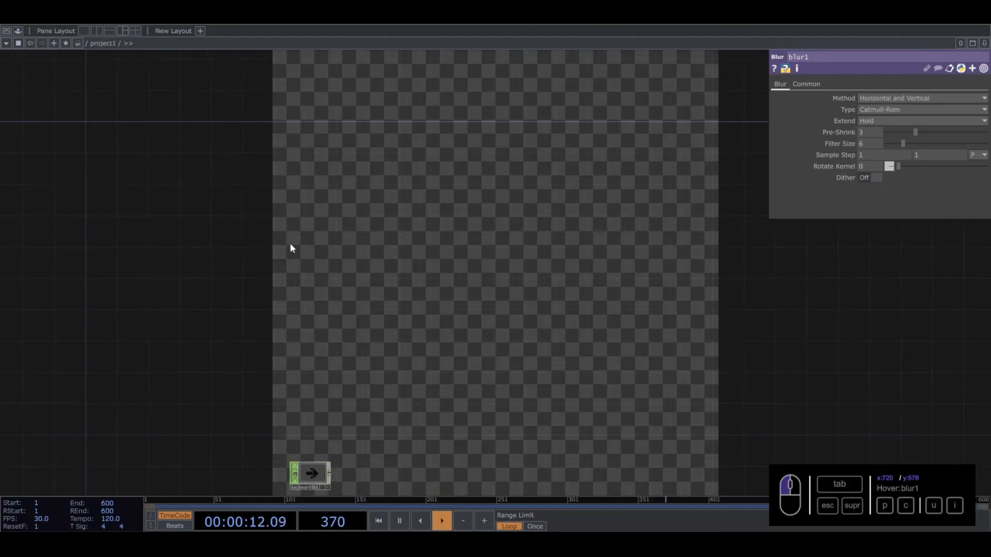
- Add a new Noise TOP in the empty area above the old network
key(Tab)
text(n)
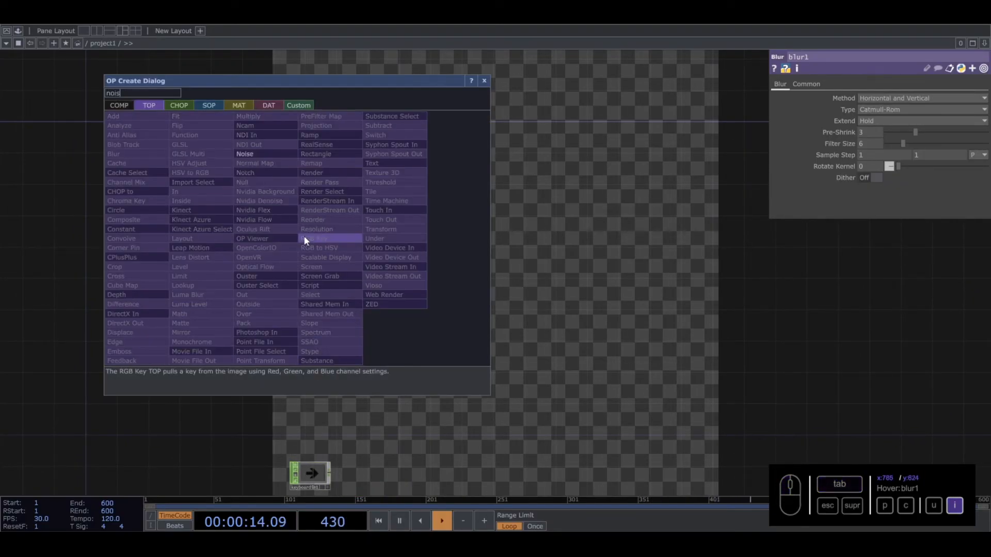
text(oise)
click(257, 154)
click(341, 272)
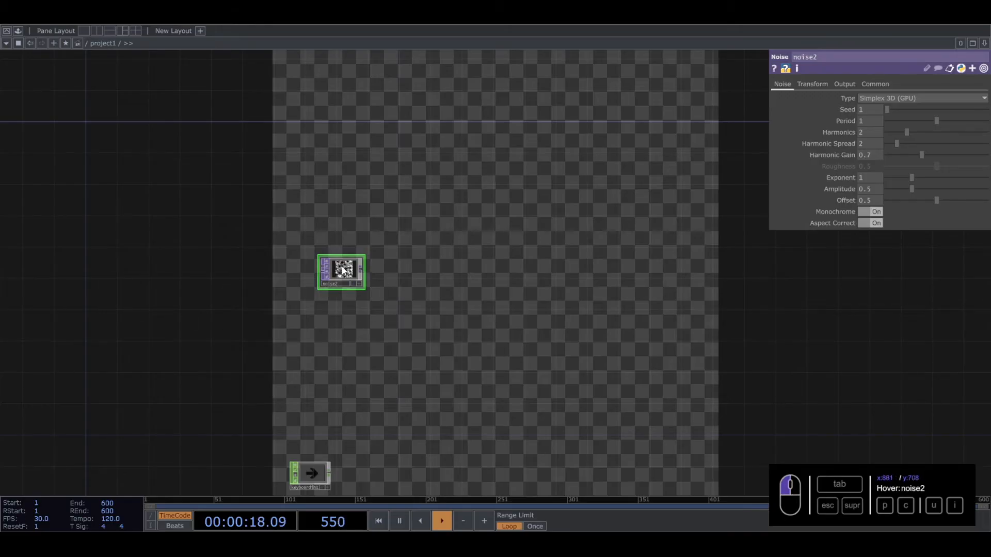
- Set noise2's Pixel Format to 16-bit fixed (RGBA) and its Output Resolution to Parent Panel Size
click(885, 84)
click(899, 212)
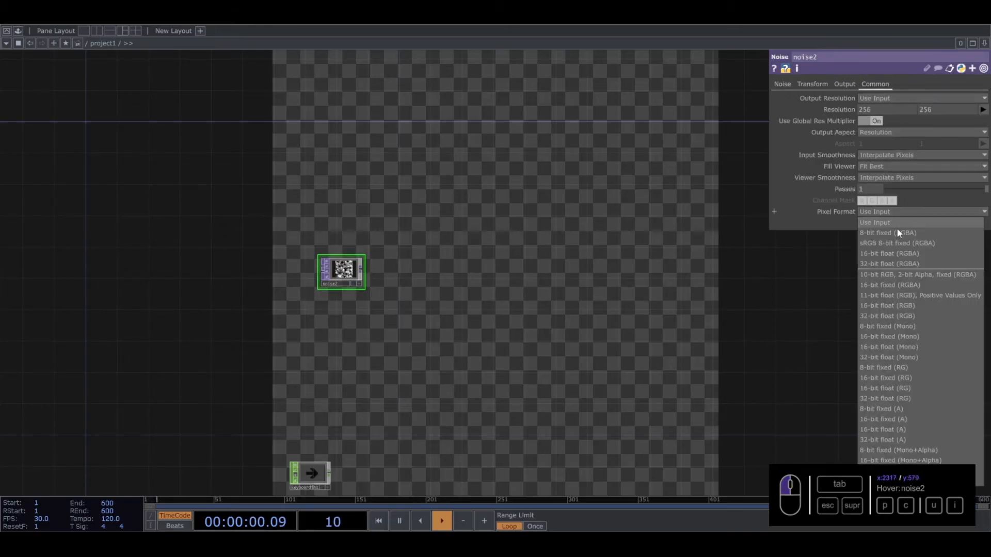
click(895, 285)
scroll(372, 308, up, 3)
click(921, 98)
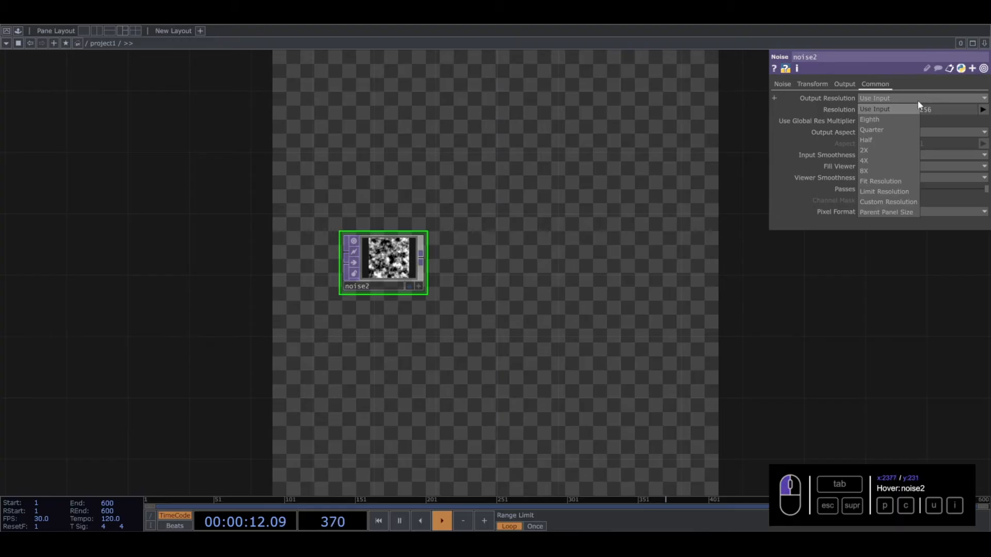
click(876, 213)
middle_drag(393, 271, 442, 301)
drag(408, 158, 336, 134)
- Add a Null TOP connected to the output of noise2
click(350, 231)
key(Tab)
text(b)
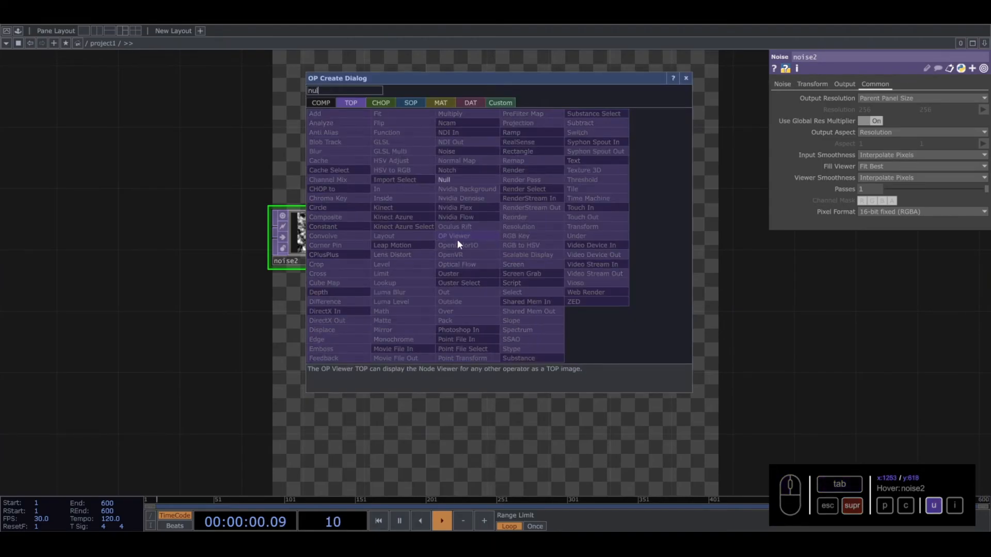
click(448, 180)
click(493, 236)
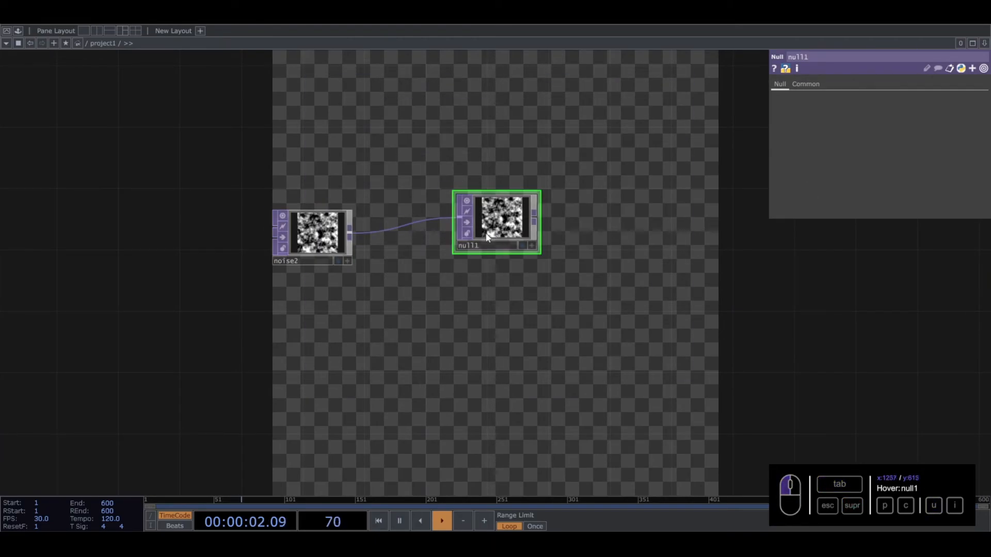
- Colour the null1 node crimson and line it up beside noise2
key(c)
click(56, 491)
click(503, 241)
drag(503, 241, 392, 260)
- Add a Feedback TOP fed by null1 and place it above and beyond the null
scroll(496, 255, down, 4)
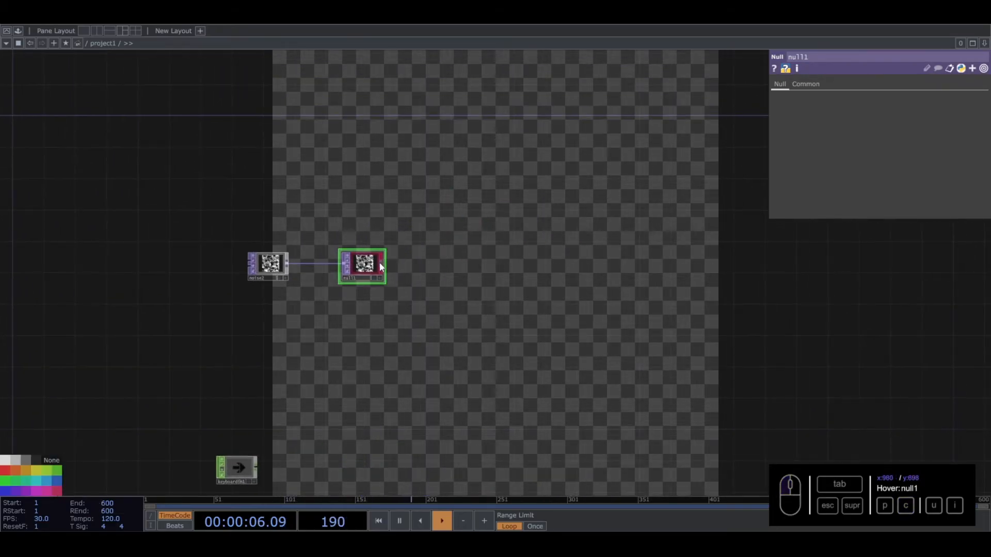
click(384, 264)
key(Tab)
text(fee)
click(263, 303)
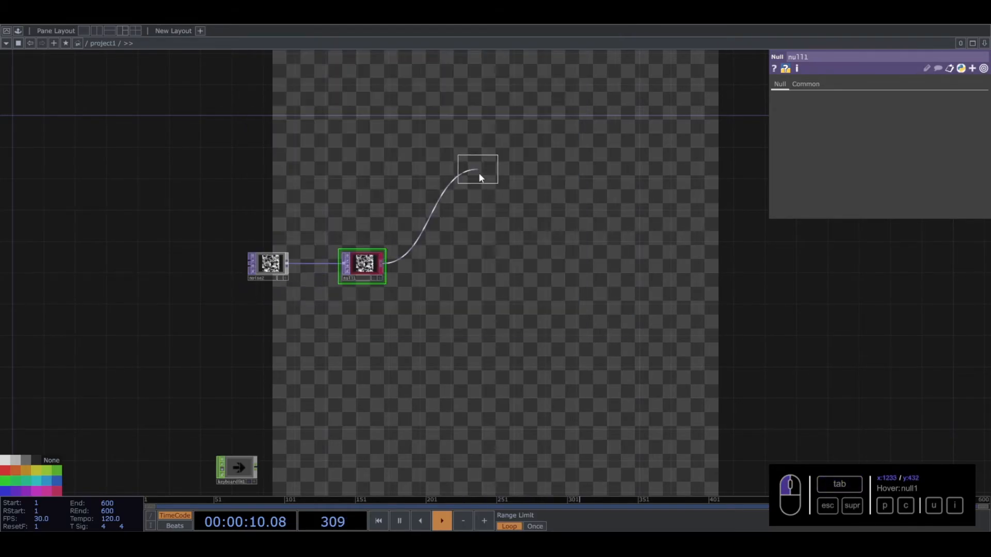
click(448, 195)
- Move the old keyboardin1 node above feedback2 and delete it
drag(233, 466, 398, 138)
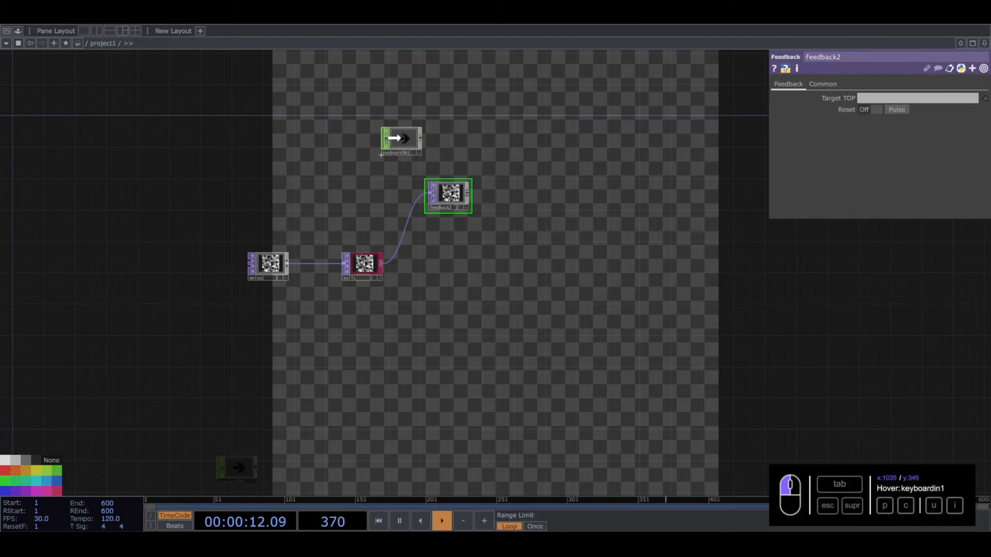
scroll(427, 128, up, 2)
click(386, 150)
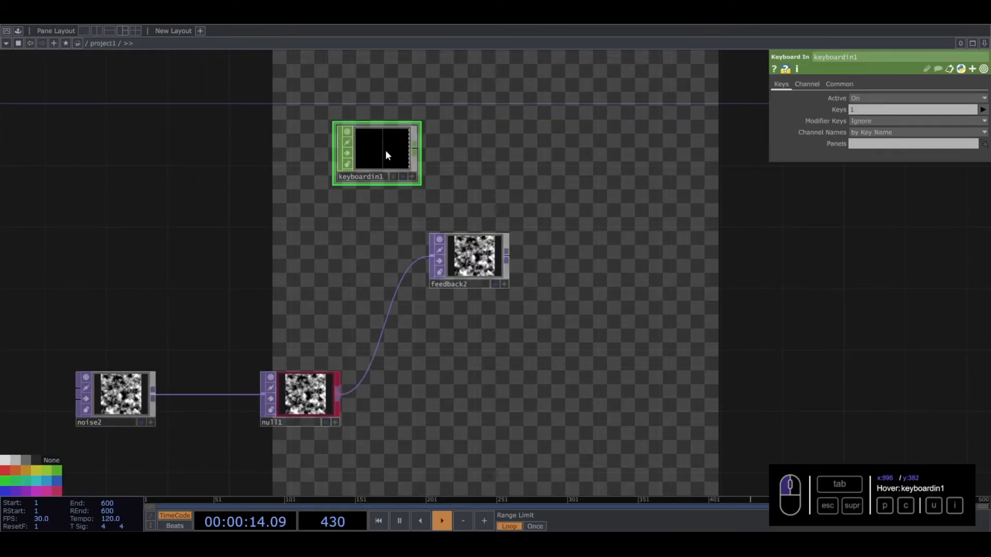
drag(367, 167, 459, 152)
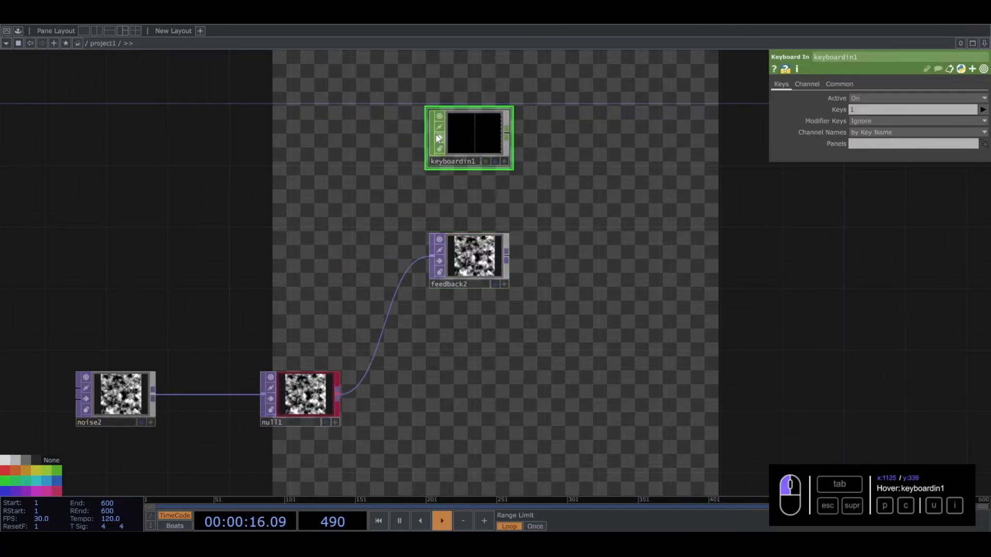
key(Delete)
- Add a new Keyboard In CHOP directly above feedback2
key(Tab)
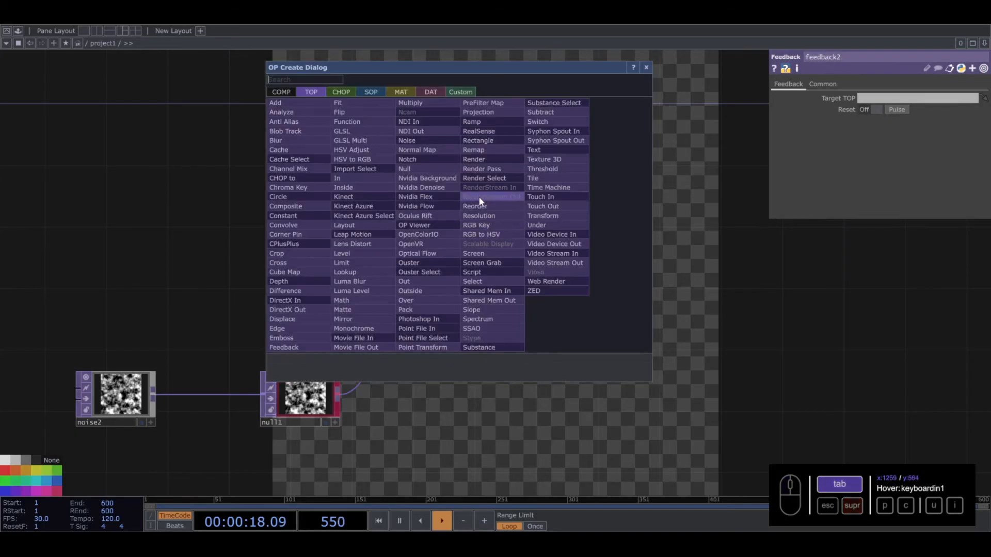
click(341, 92)
text(ke)
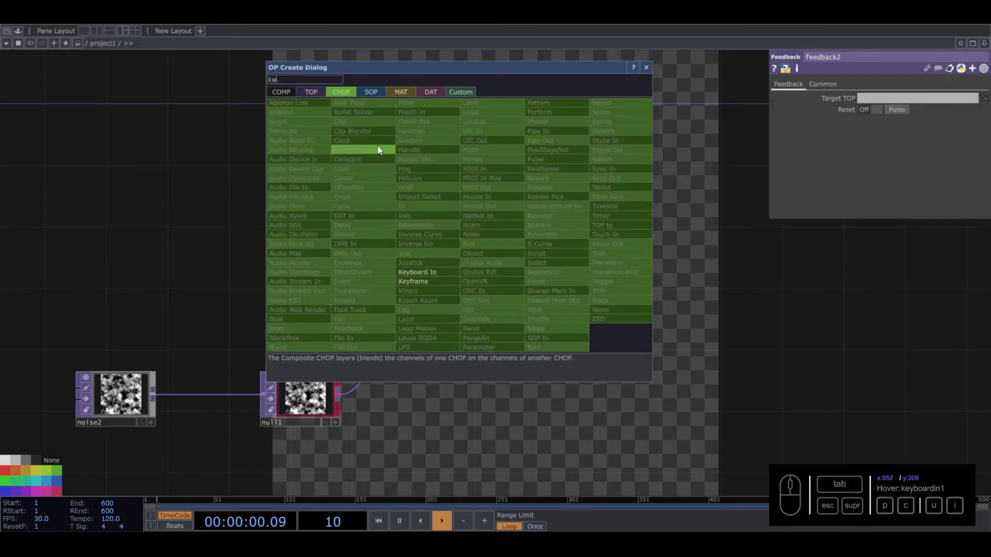
click(417, 272)
click(458, 176)
- Link the k1 channel of keyboardin1 to feedback2's Reset parameter
drag(458, 175, 874, 111)
click(478, 250)
click(504, 192)
click(878, 105)
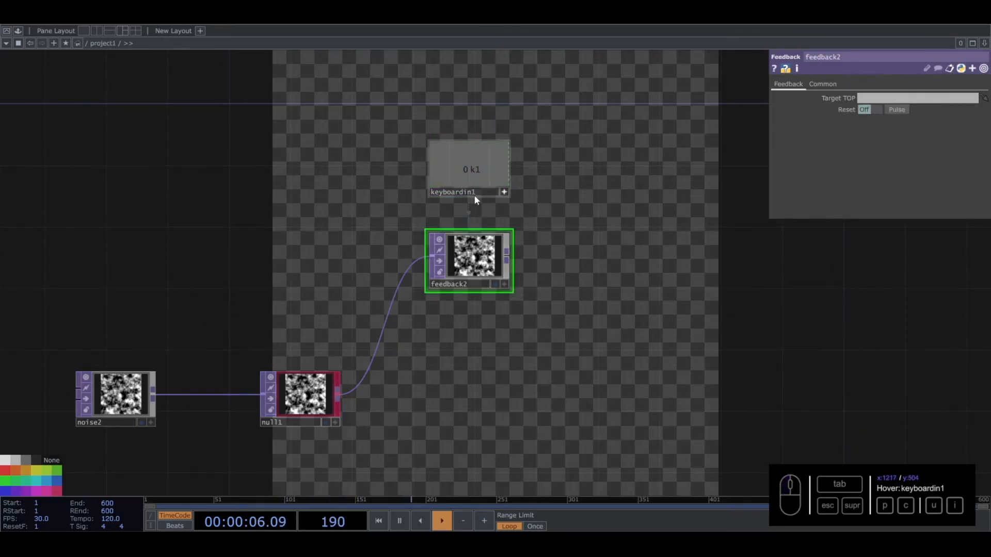
click(506, 189)
click(507, 192)
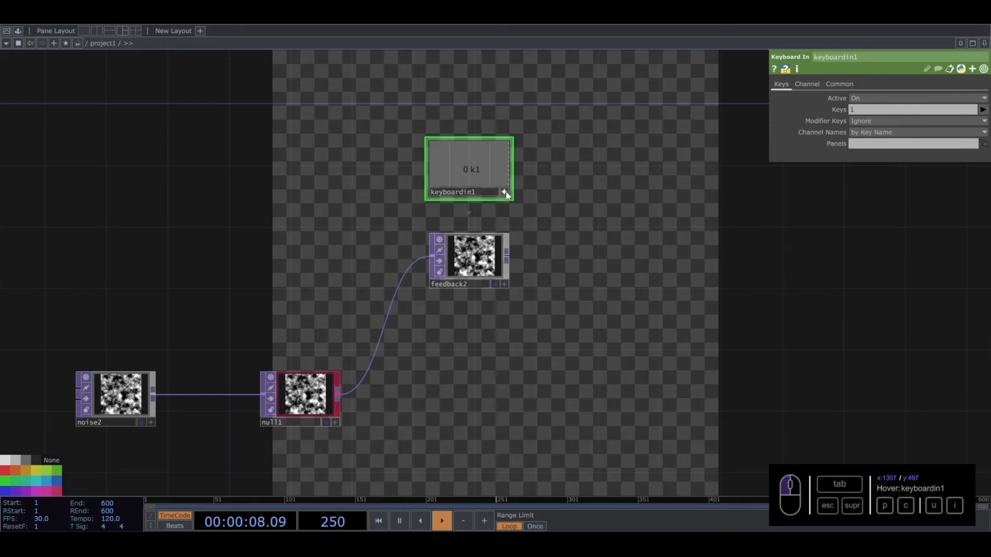
click(455, 272)
- Add the Sharpen component from the palette and connect feedback2's output to it
drag(555, 224, 386, 208)
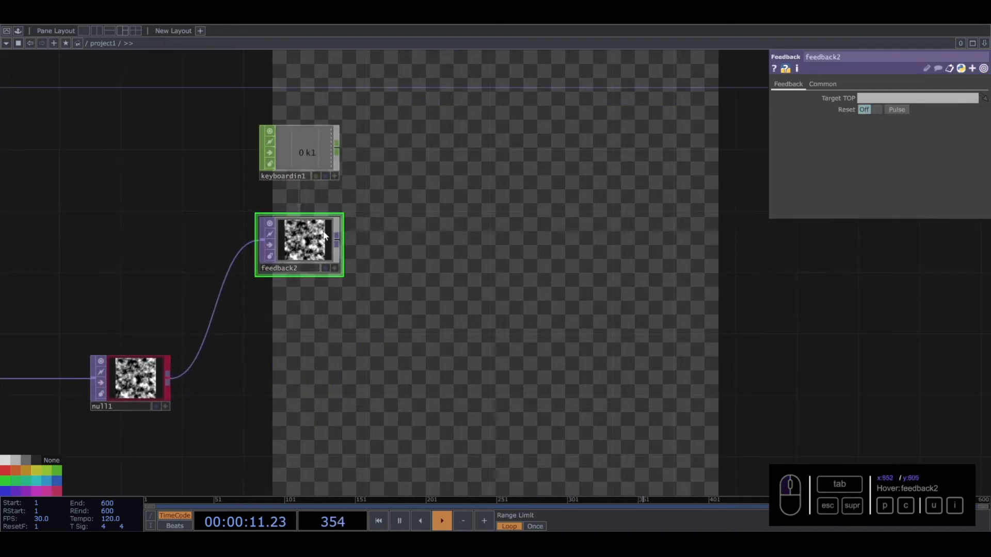
click(18, 30)
drag(24, 386, 574, 237)
click(148, 43)
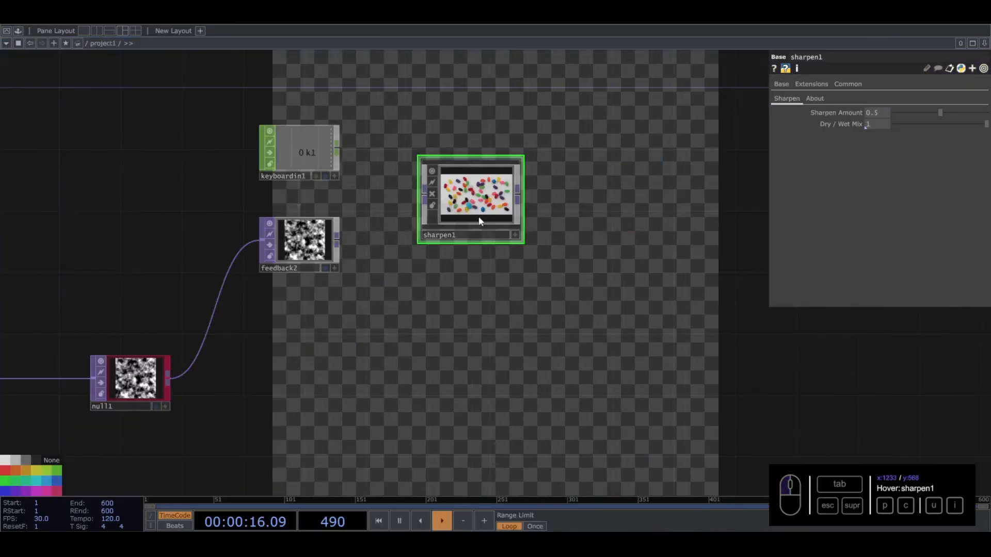
drag(480, 221, 579, 254)
drag(337, 240, 540, 243)
- Insert a Blur TOP into the connection between feedback2 and sharpen1
right_click(390, 237)
click(402, 225)
text(blu)
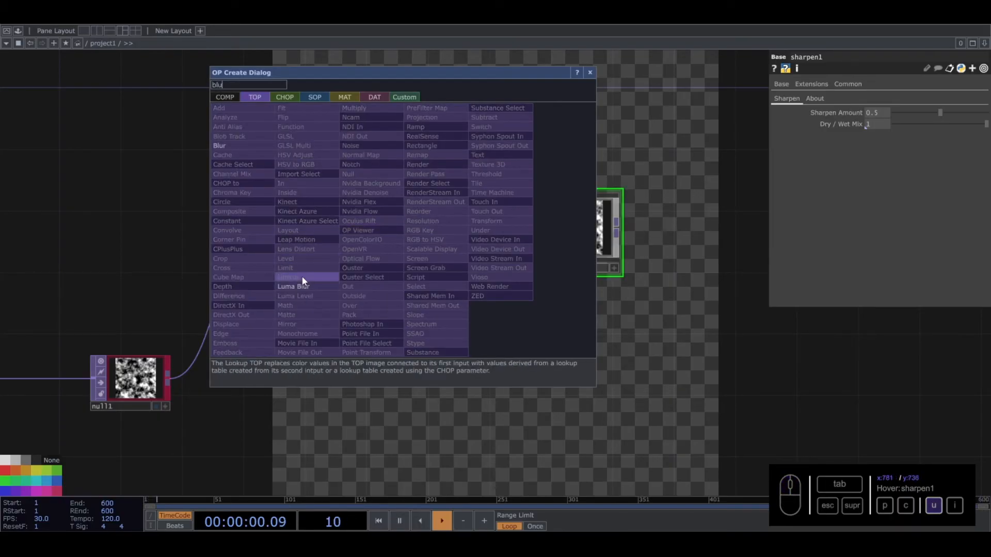
click(221, 145)
click(442, 251)
- Reposition sharpen1 so it lines up with blur2 and feedback2 in the chain
scroll(395, 357, down, 5)
drag(300, 448, 343, 269)
drag(523, 239, 497, 355)
scroll(389, 258, up, 5)
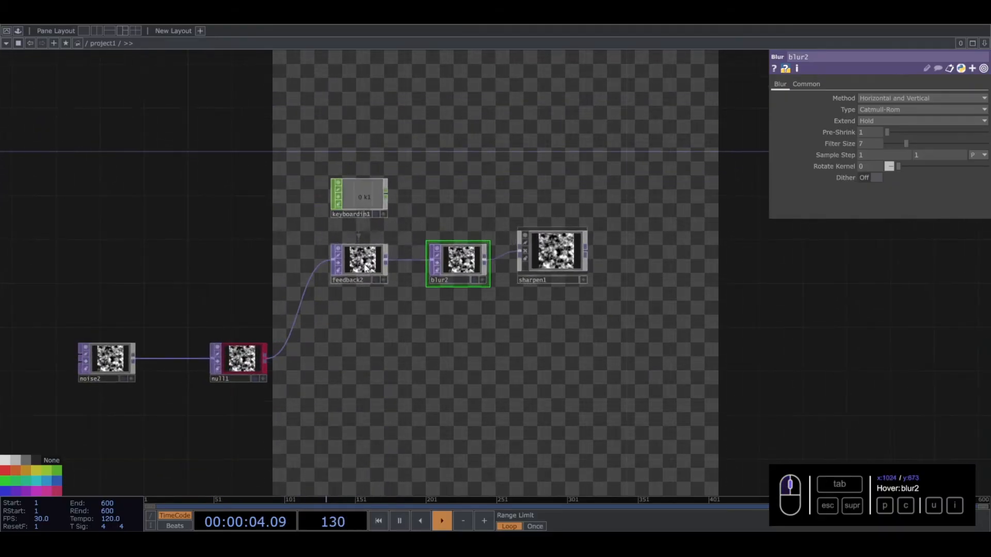
drag(589, 263, 600, 273)
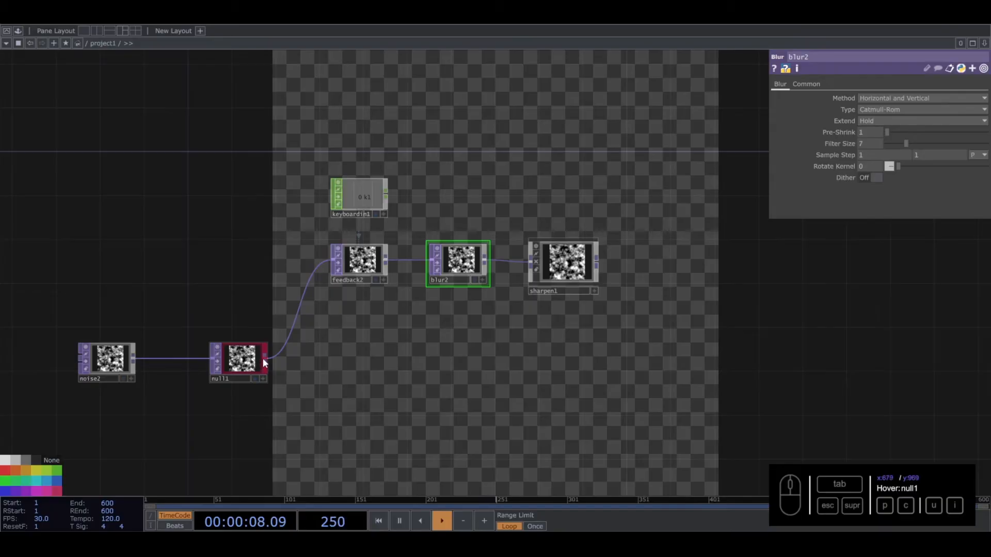
- Add a Null TOP connected to sharpen1's output as the end of the chain
click(666, 294)
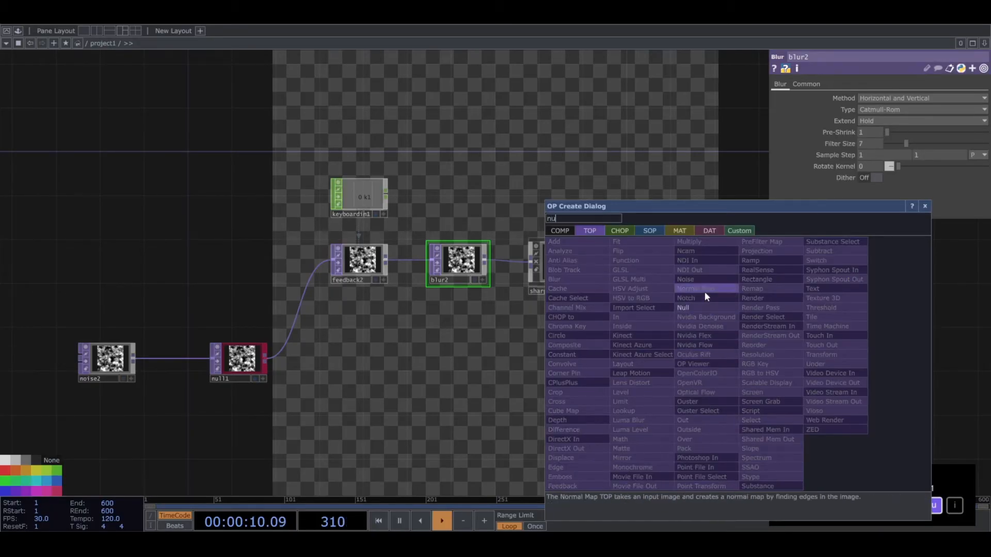
click(682, 314)
click(708, 338)
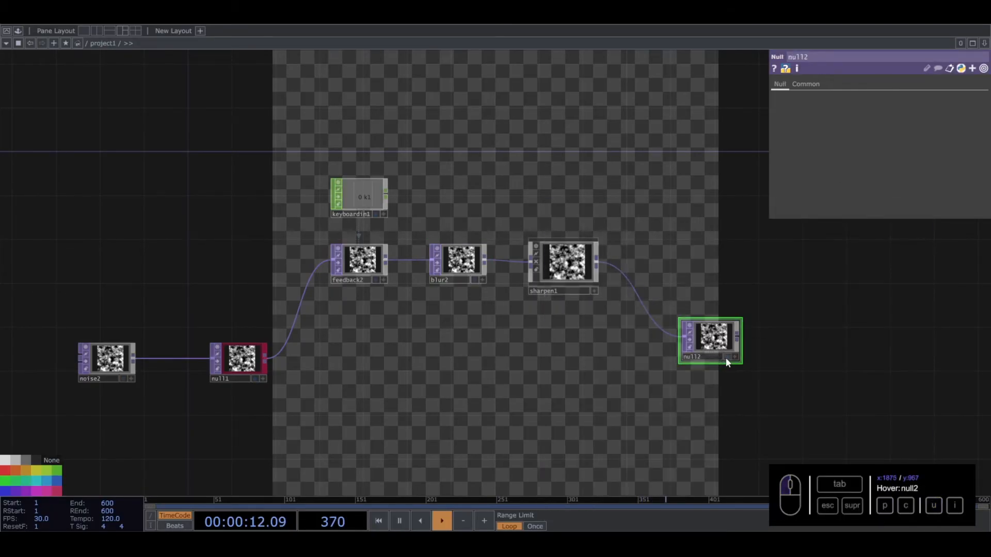
- Rename the old network's out1 node as out2 and decline all of the parameter reference updates
drag(561, 429, 522, 148)
drag(503, 313, 534, 241)
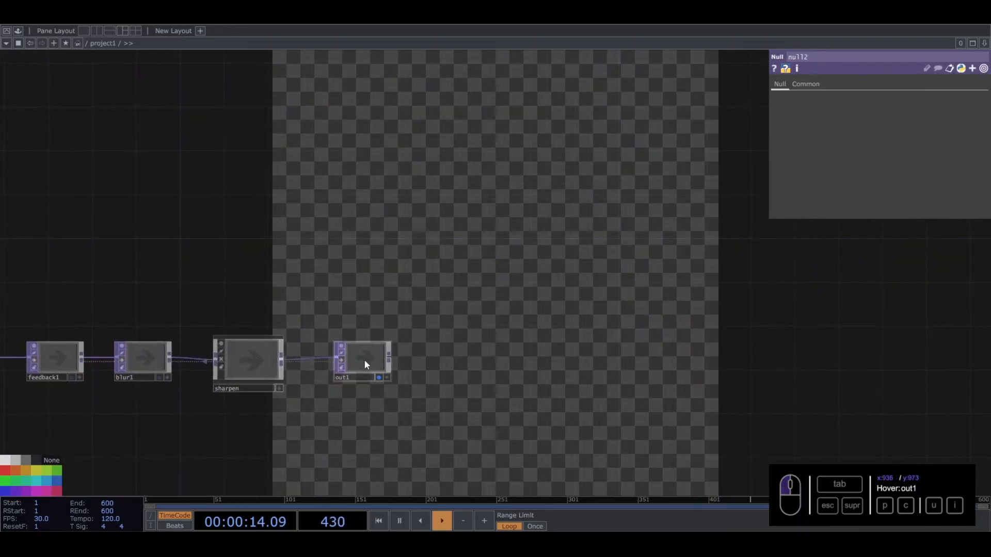
click(354, 377)
text(out2)
key(Return)
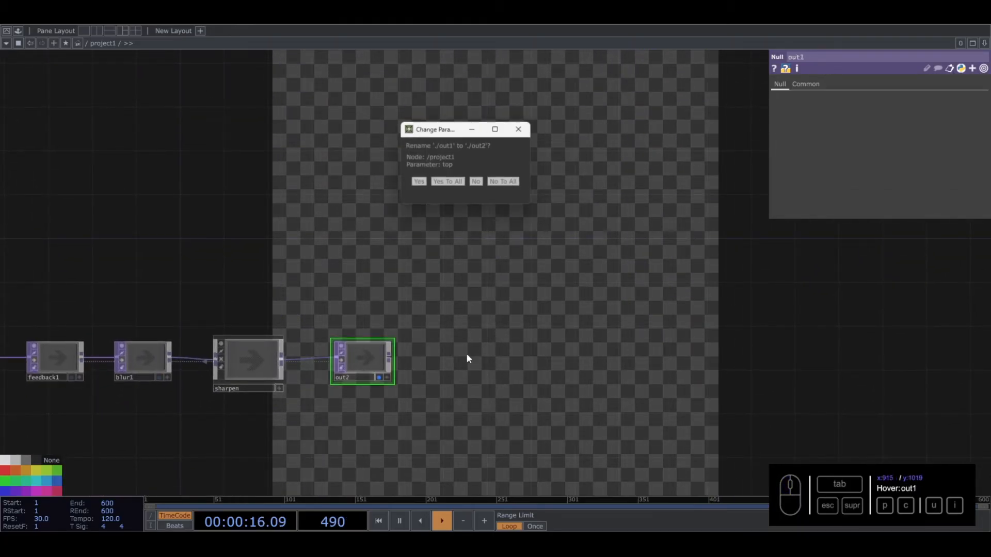
click(502, 182)
- Rename the new null2 node after sharpen1 as out1
drag(695, 58, 671, 295)
click(667, 241)
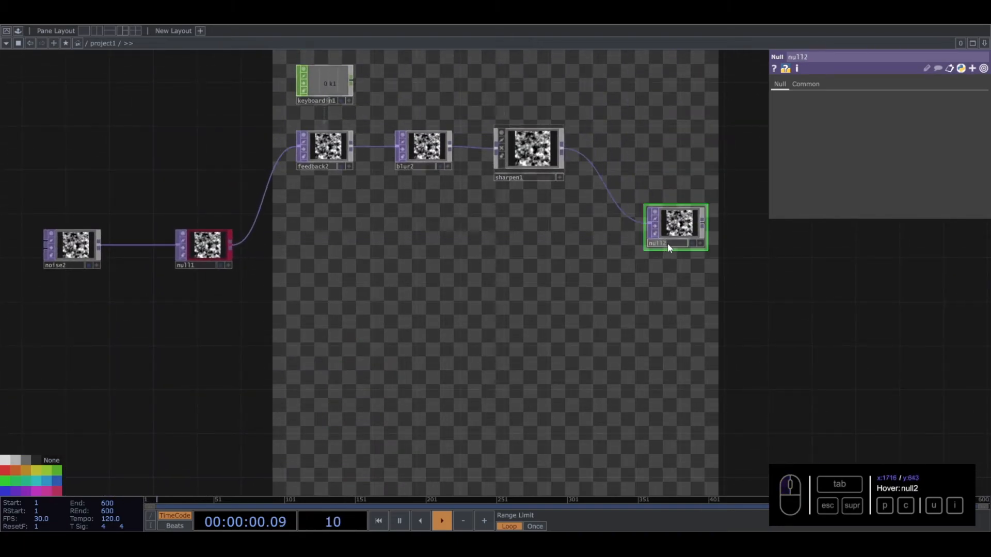
key(Return)
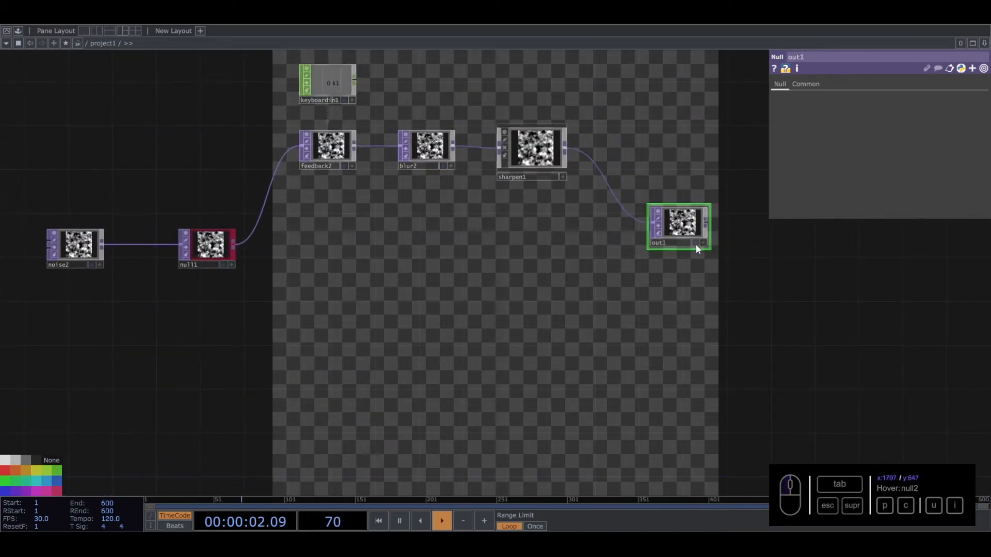
- Display out1 as the network background and turn off the background display of out2
click(692, 243)
drag(515, 257, 614, 93)
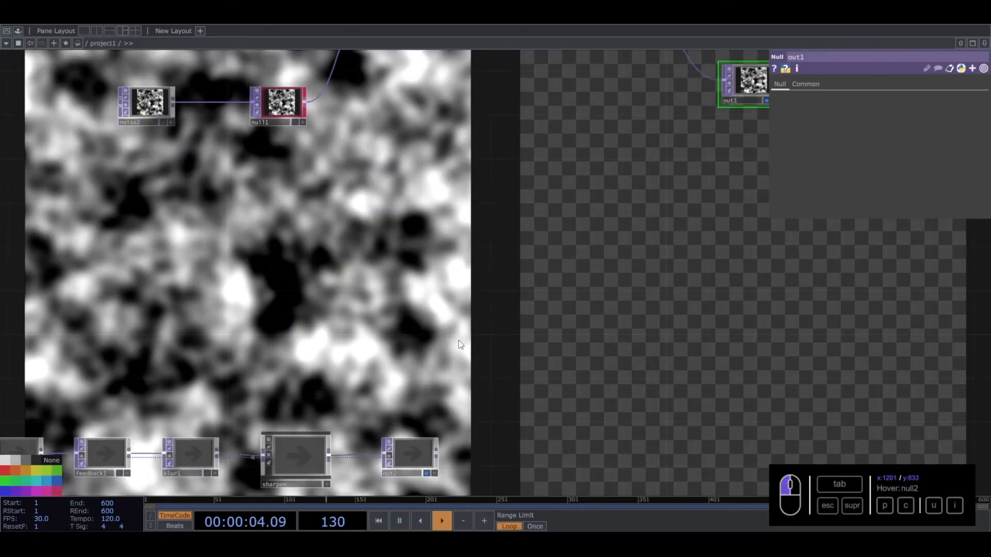
click(426, 474)
drag(547, 333, 537, 521)
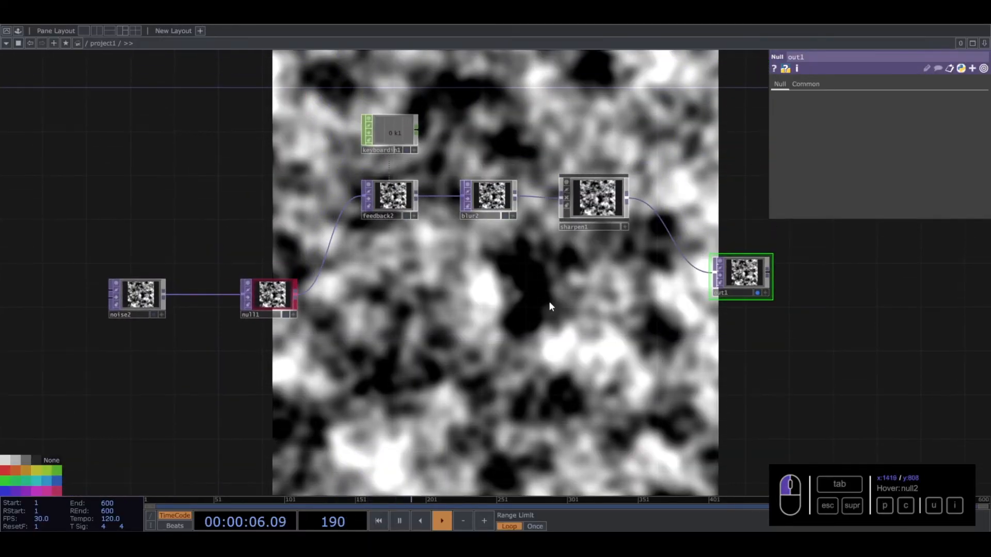
- Set out1 as the Target TOP of feedback2 to close the feedback loop
click(388, 194)
drag(743, 269, 868, 100)
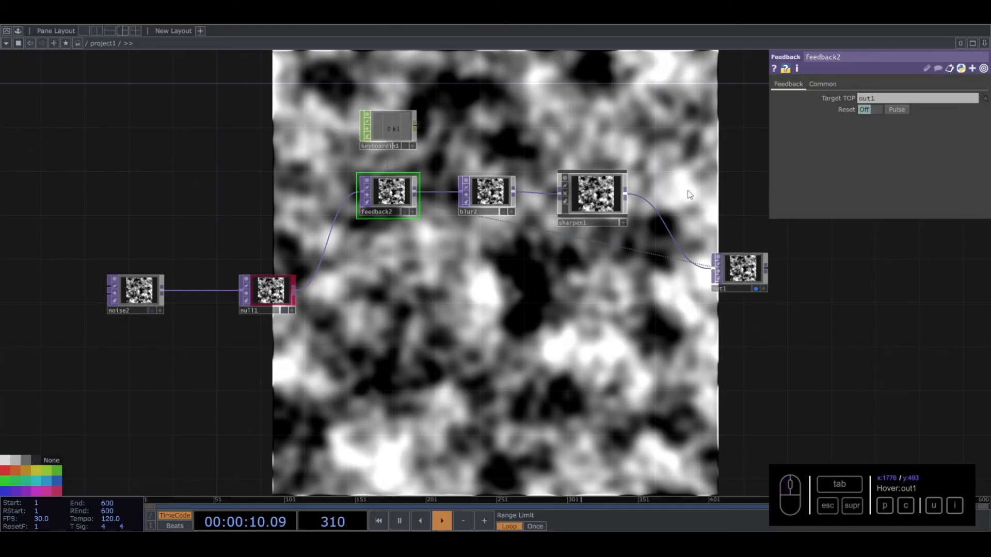
drag(531, 276, 543, 332)
- Inspect the blur2 and sharpen1 parameters and trigger the feedback reset to watch the pattern grow
click(501, 249)
click(606, 242)
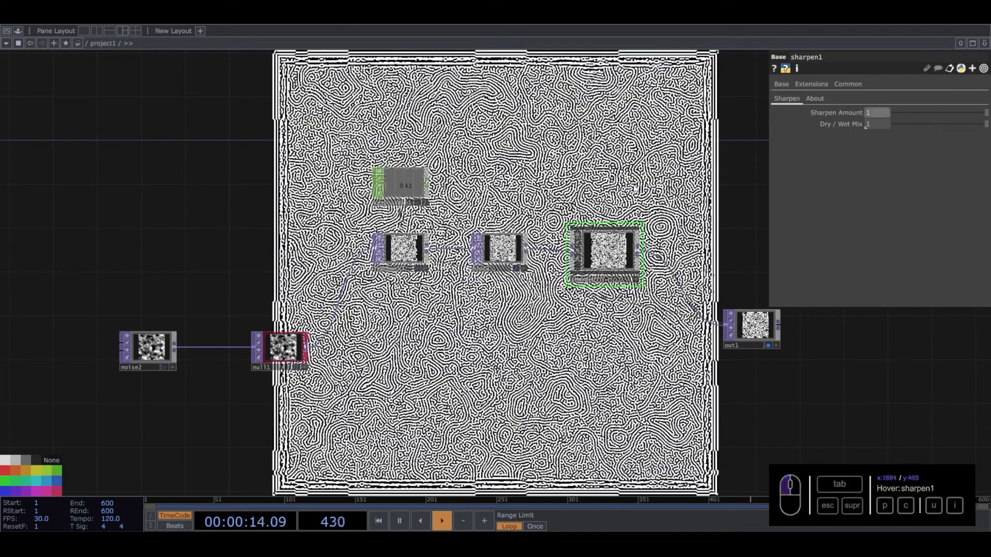
drag(545, 159, 541, 175)
key(1)
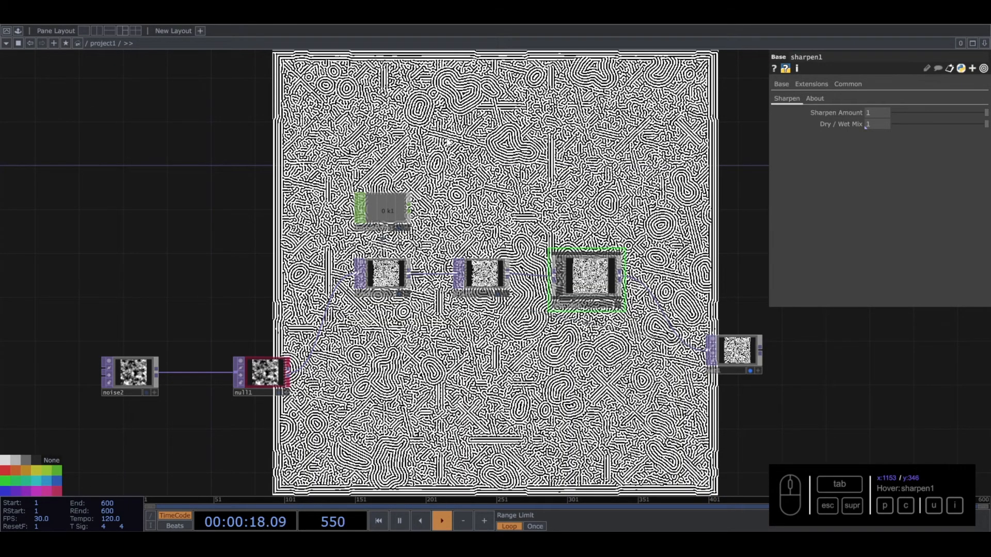
- Turn off out1's background display and move out1 farther right of sharpen1 to free up space
drag(573, 155, 375, 97)
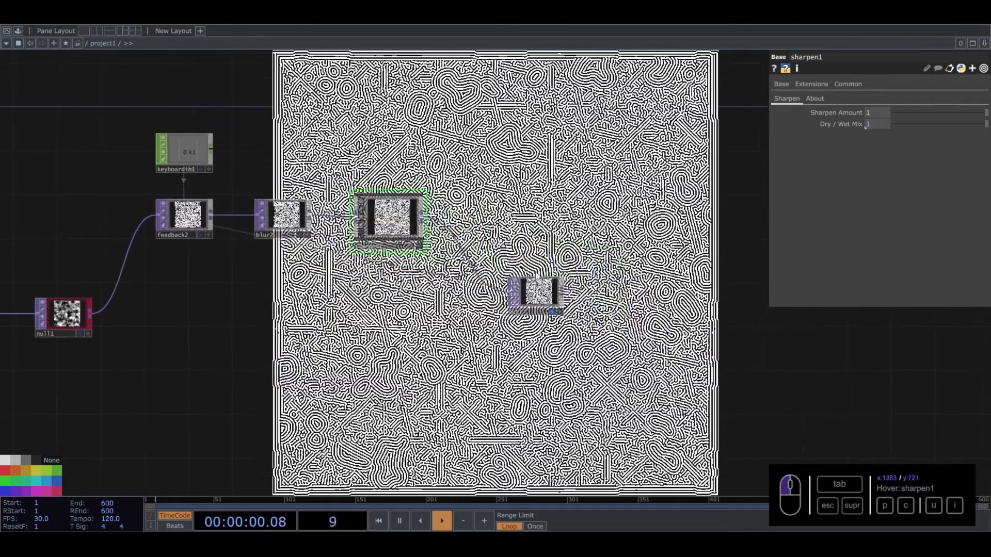
click(551, 312)
drag(545, 297, 762, 308)
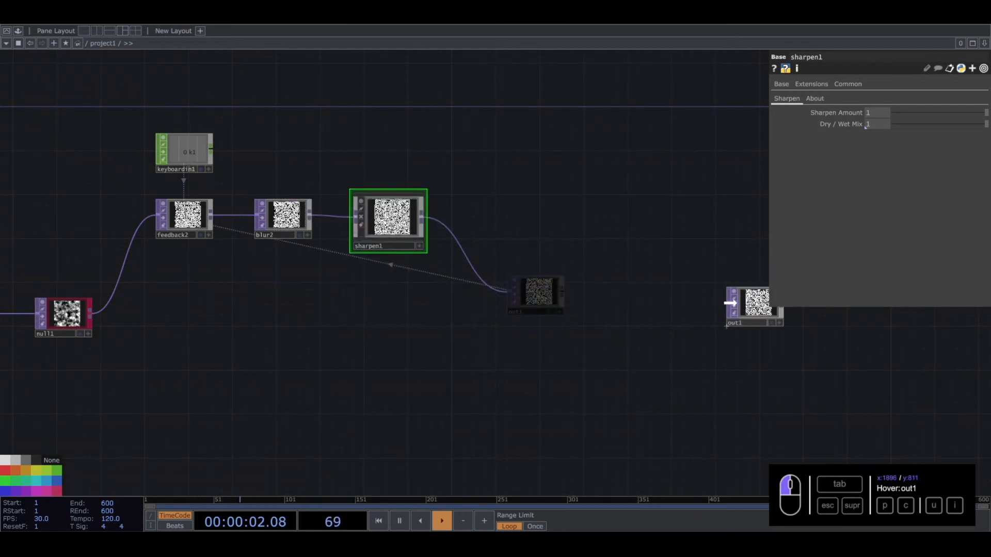
drag(331, 310, 372, 300)
- Select noise2, null1 and out1 together and move them lower, below the feedback chain
right_drag(113, 146, 453, 252)
scroll(350, 366, down, 5)
right_drag(122, 305, 605, 410)
drag(579, 332, 584, 372)
scroll(379, 352, up, 4)
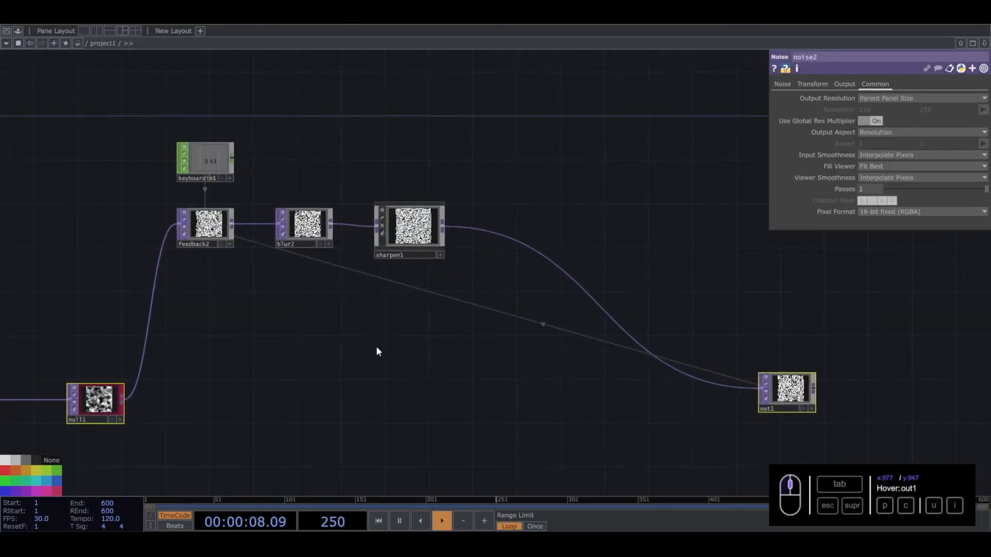
drag(404, 349, 447, 294)
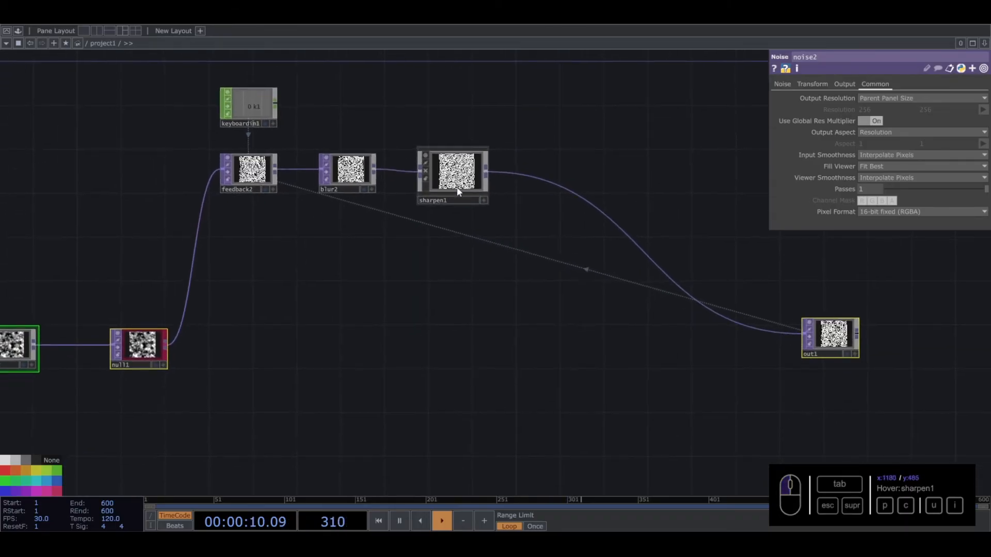
click(139, 344)
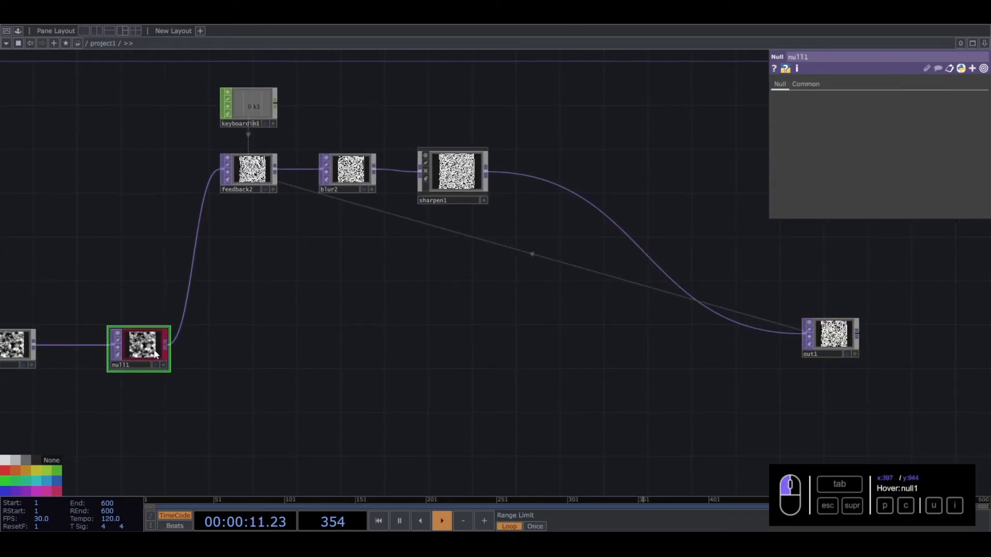
click(32, 356)
click(832, 336)
drag(409, 338, 422, 337)
click(260, 177)
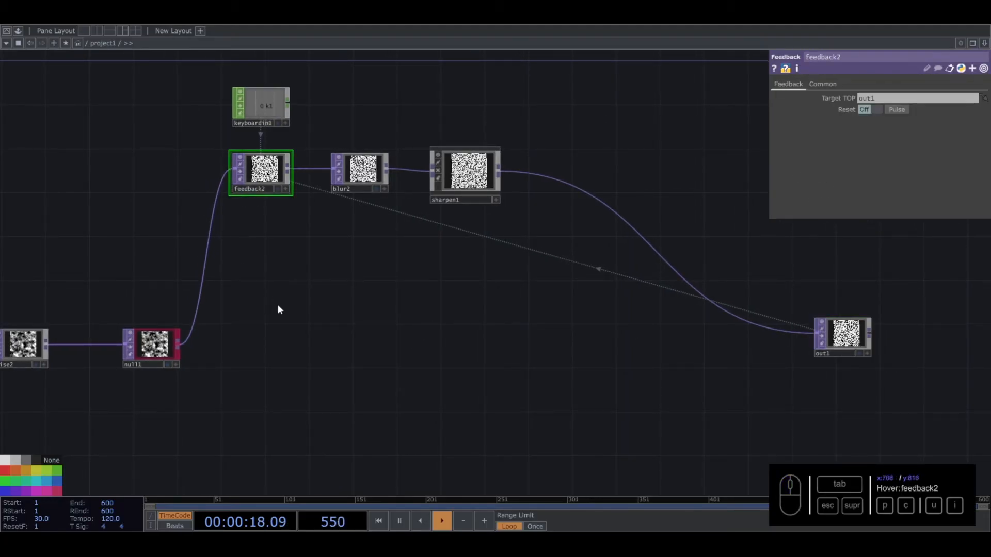
- Add a second Noise TOP below the feedback chain, fed by null1's output
click(363, 346)
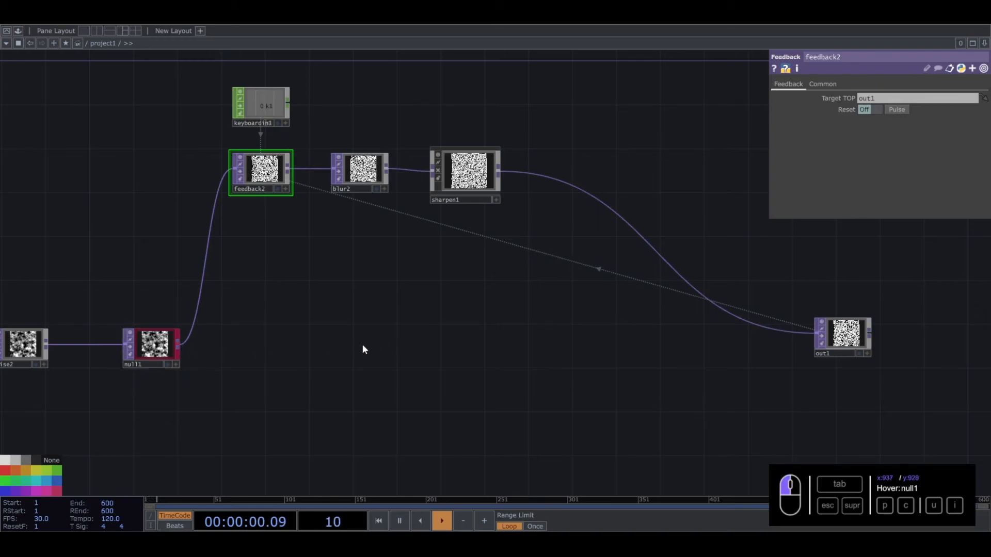
key(Tab)
text(noi)
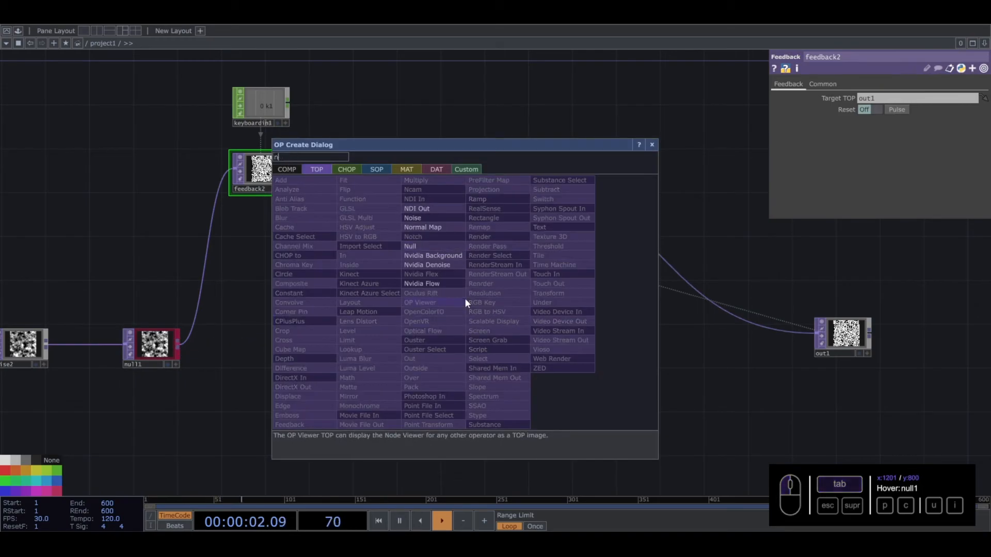
click(420, 219)
click(452, 283)
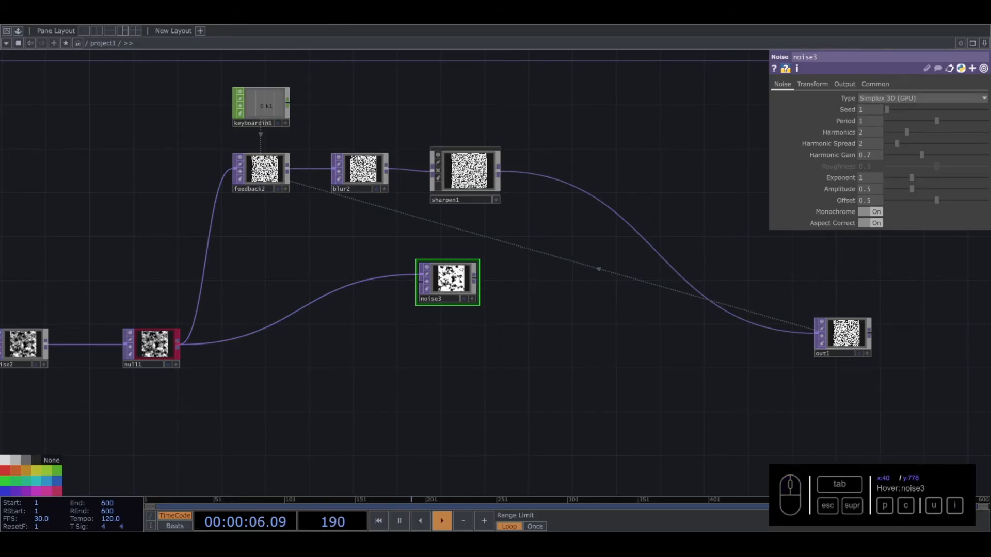
- Set noise3's RGB output mode to Input * Noise and check its preview
click(844, 84)
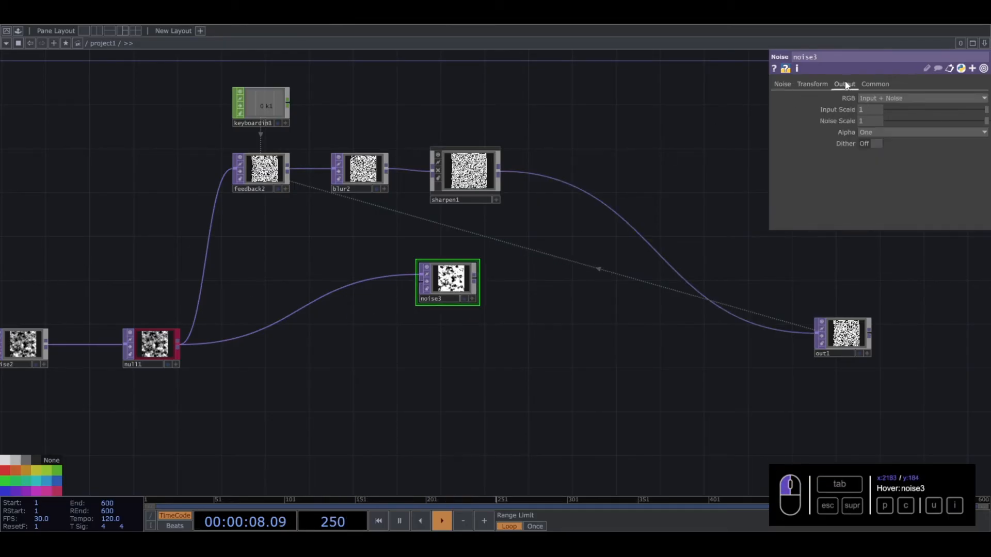
click(876, 98)
click(872, 119)
scroll(444, 289, up, 5)
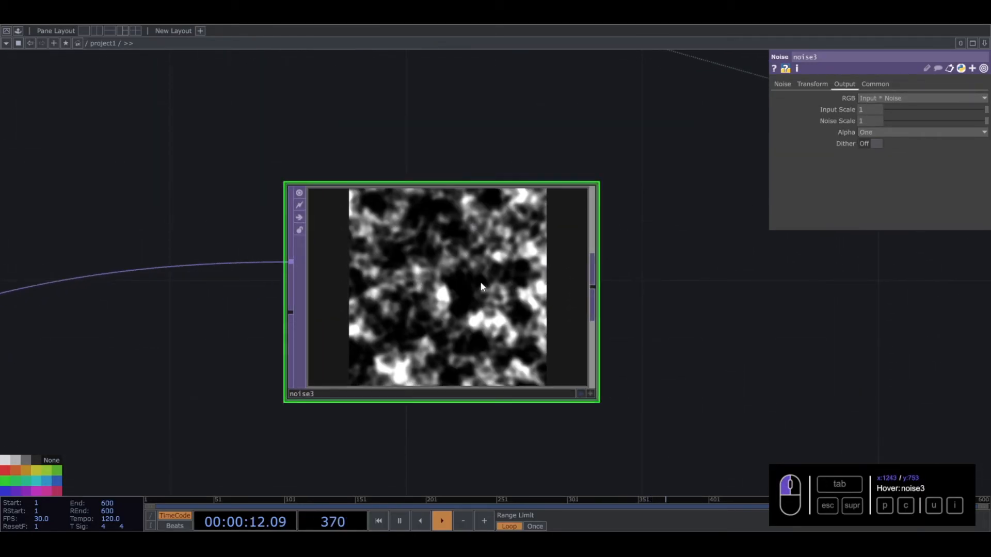
scroll(447, 298, down, 5)
scroll(447, 300, down, 3)
- Insert a Luma Blur TOP into the connection between sharpen1 and out1
drag(446, 301, 469, 287)
drag(526, 262, 499, 258)
right_click(559, 201)
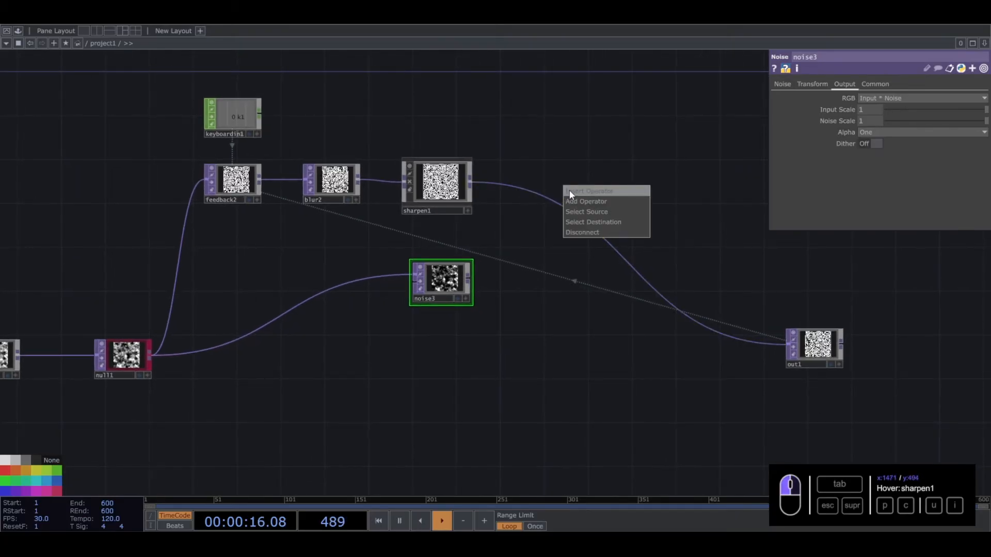
click(568, 190)
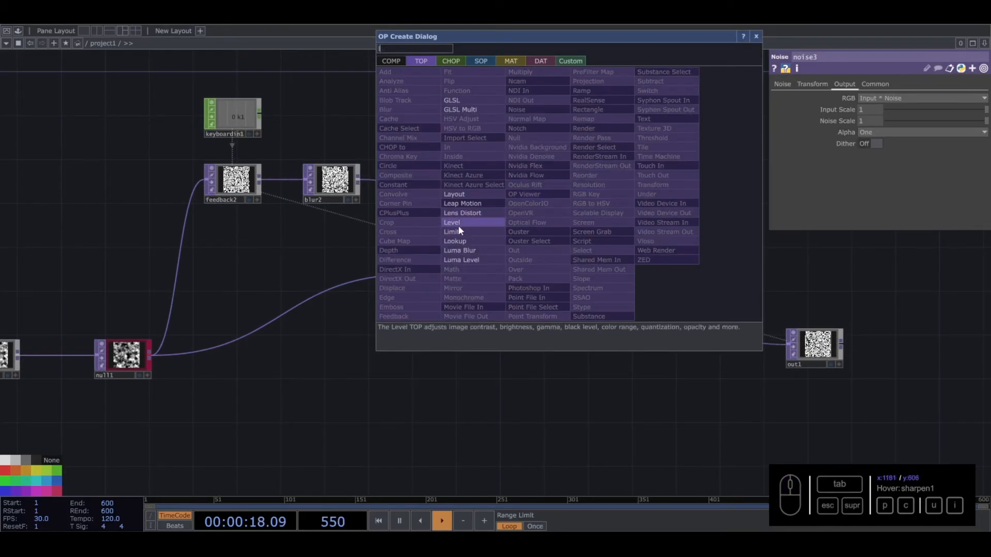
click(459, 251)
click(568, 238)
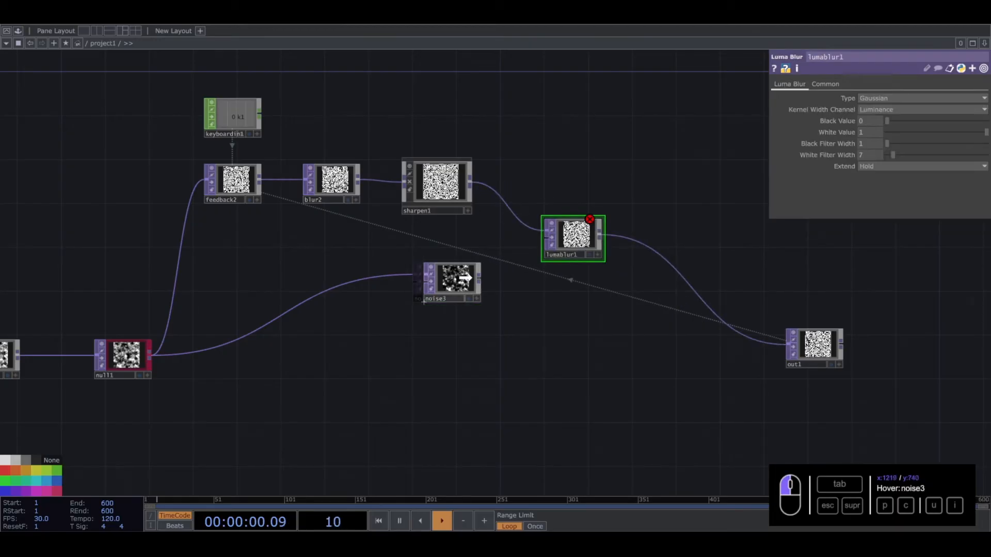
- Connect noise3 to lumablur1's second input and display out1 as the network background
drag(470, 279, 536, 248)
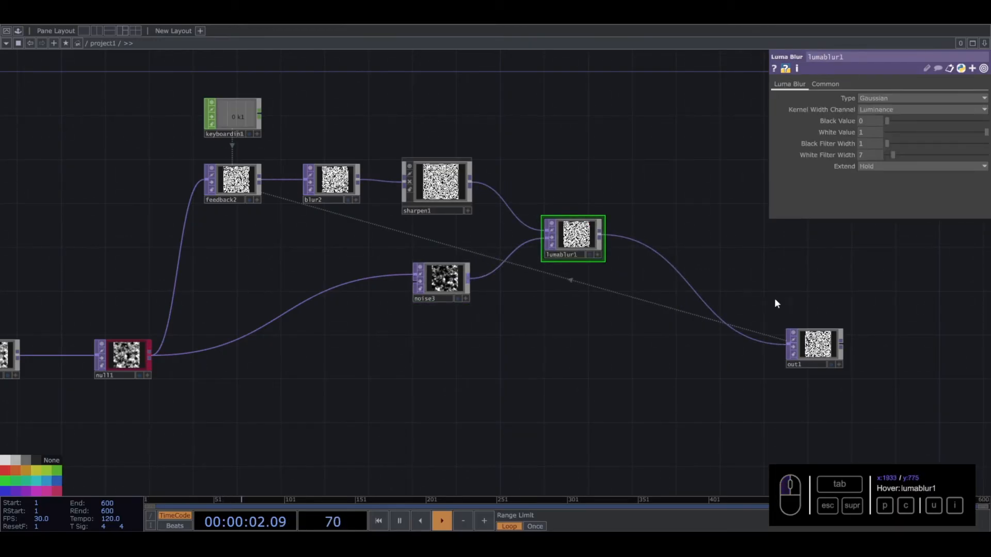
click(830, 364)
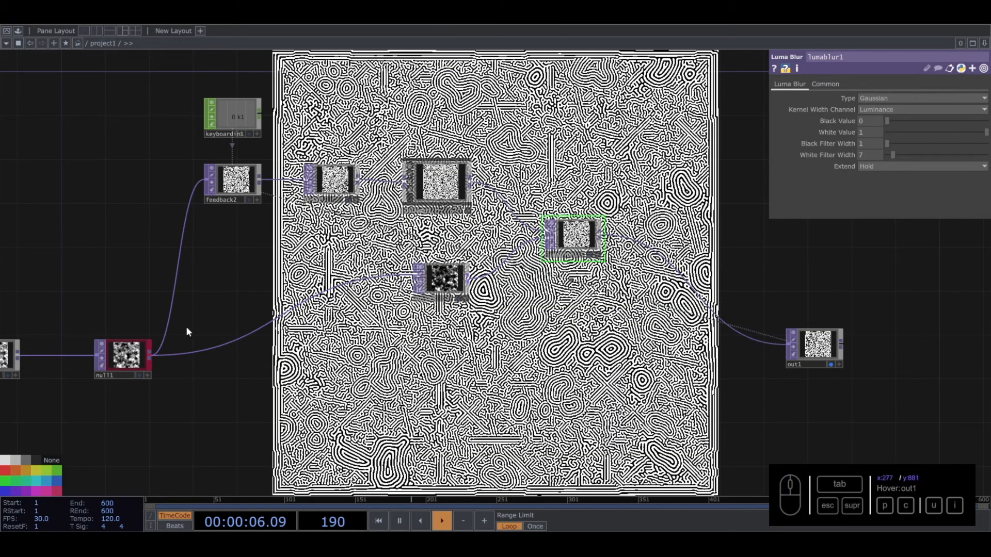
- Raise lumablur1's White Filter Width to 61 and compare the pattern with noise3
drag(893, 154, 947, 154)
drag(677, 179, 641, 247)
middle_drag(390, 332, 580, 346)
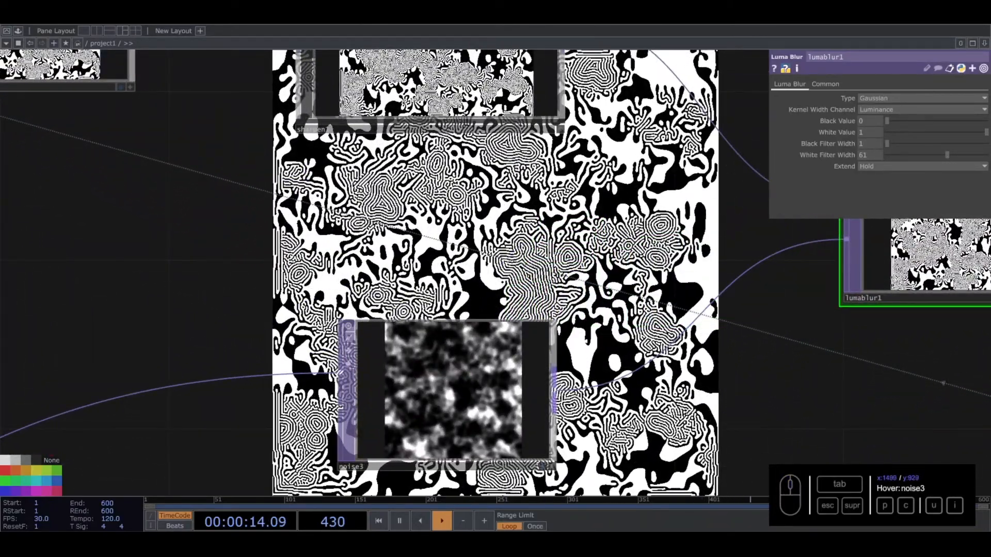
scroll(580, 346, down, 7)
drag(581, 346, 470, 302)
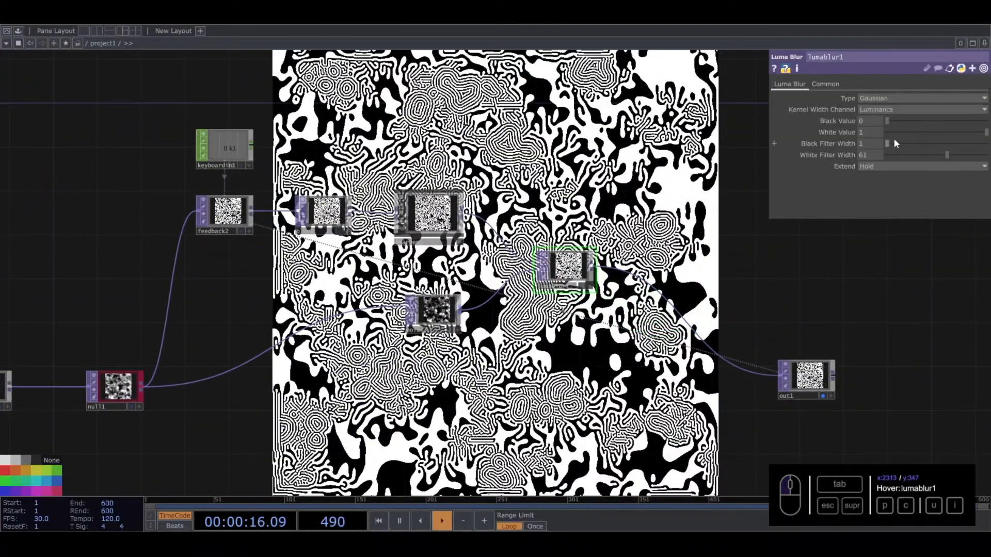
- Set lumablur1's Black Filter Width to 3 and its White Filter Width to 24
drag(948, 155, 898, 142)
click(872, 144)
text(3)
drag(938, 267, 934, 244)
drag(946, 153, 915, 149)
click(866, 154)
text(24)
key(Return)
drag(558, 133, 566, 175)
drag(628, 152, 597, 196)
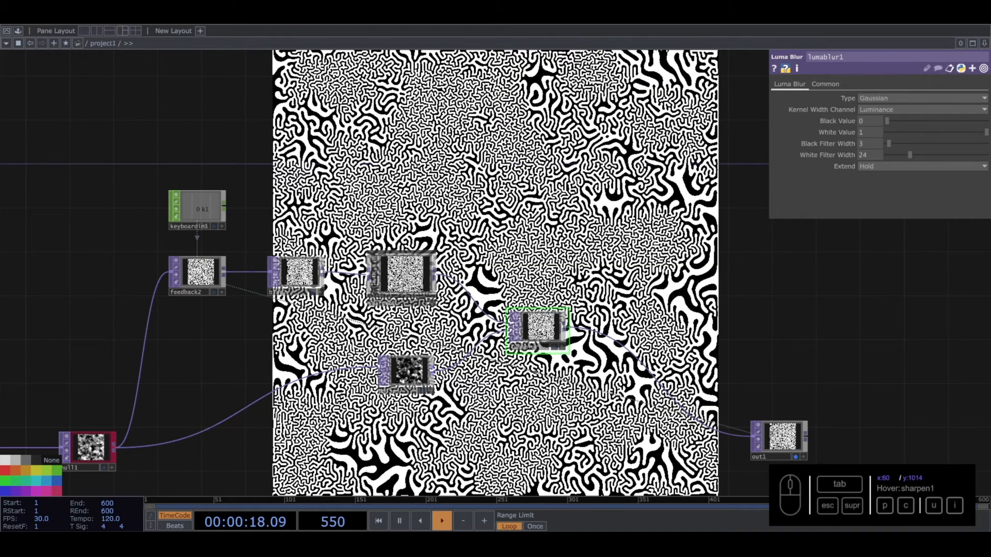
- Animate noise3 by giving its Translate Z parameter an expression
click(415, 370)
click(813, 83)
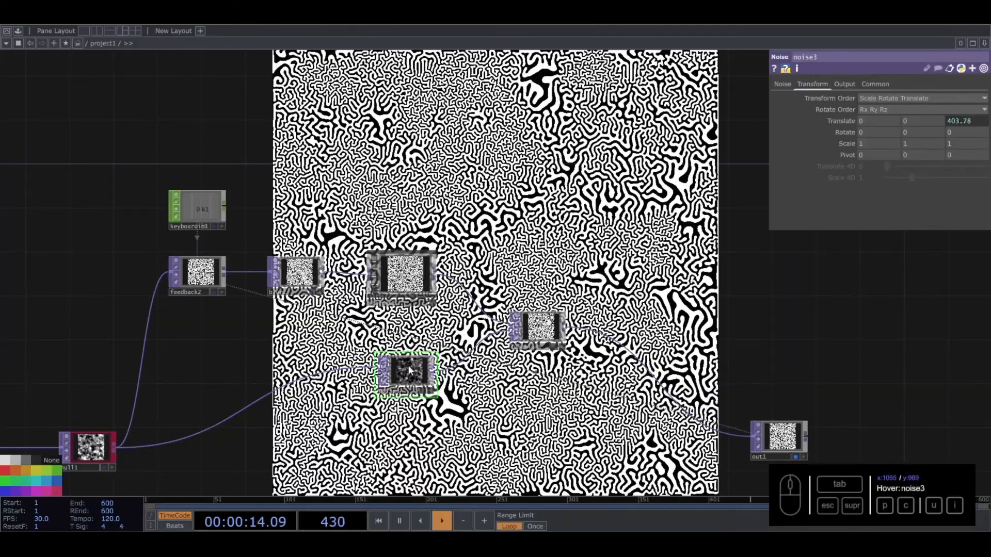
- Set noise3's Period to 2
click(782, 84)
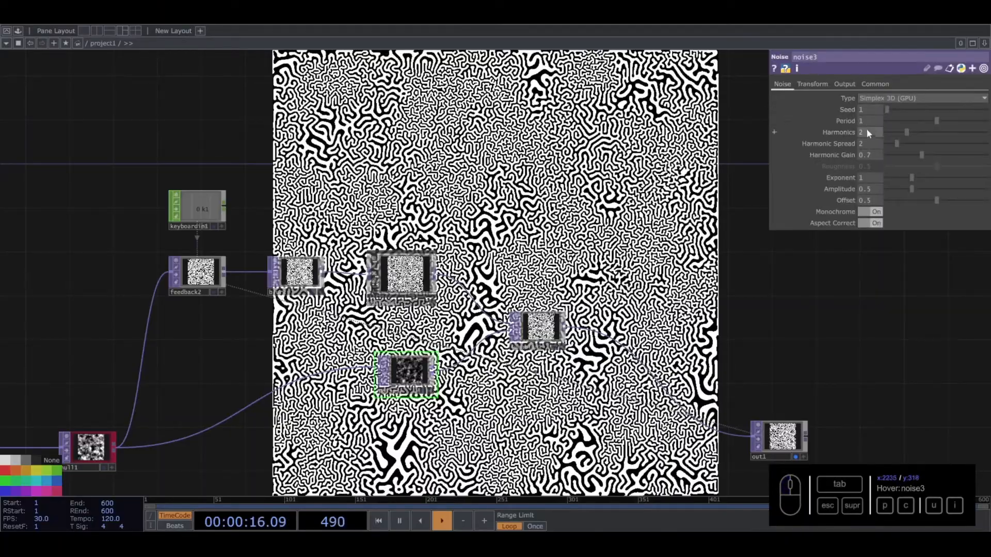
drag(966, 121, 987, 114)
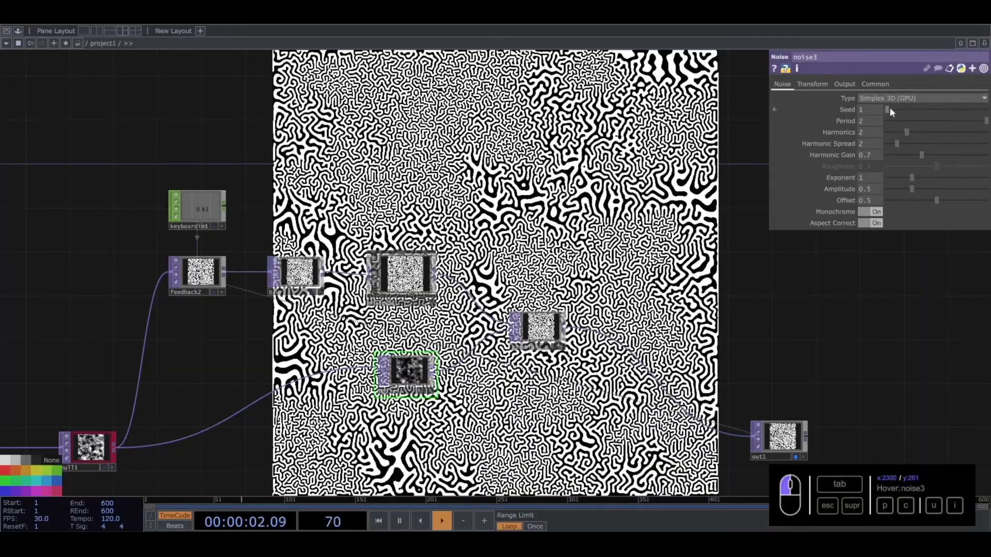
key(ctrl+z)
mouse_move(986, 121)
mouse_down()
mouse_move(896, 121)
mouse_move(987, 122)
mouse_up()
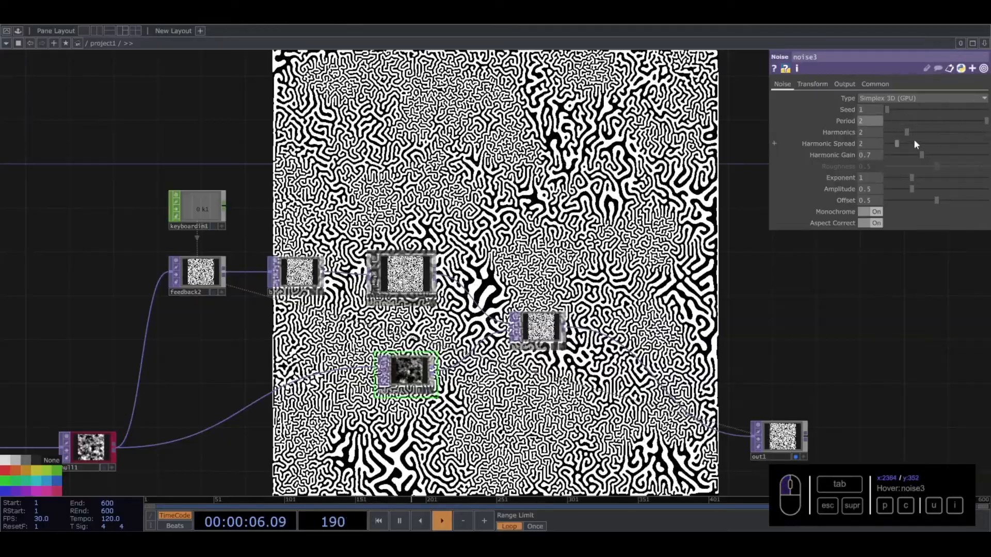
- Try a lower Harmonics and a higher Amplitude on noise3, undoing each change
drag(907, 130, 870, 132)
key(ctrl+z)
drag(904, 191, 987, 189)
key(ctrl+z)
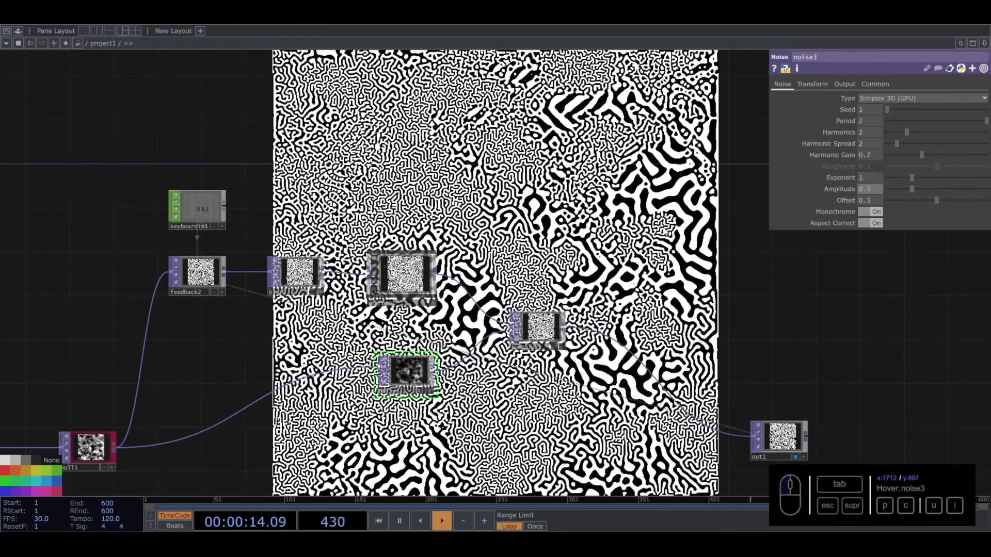
scroll(367, 411, up, 6)
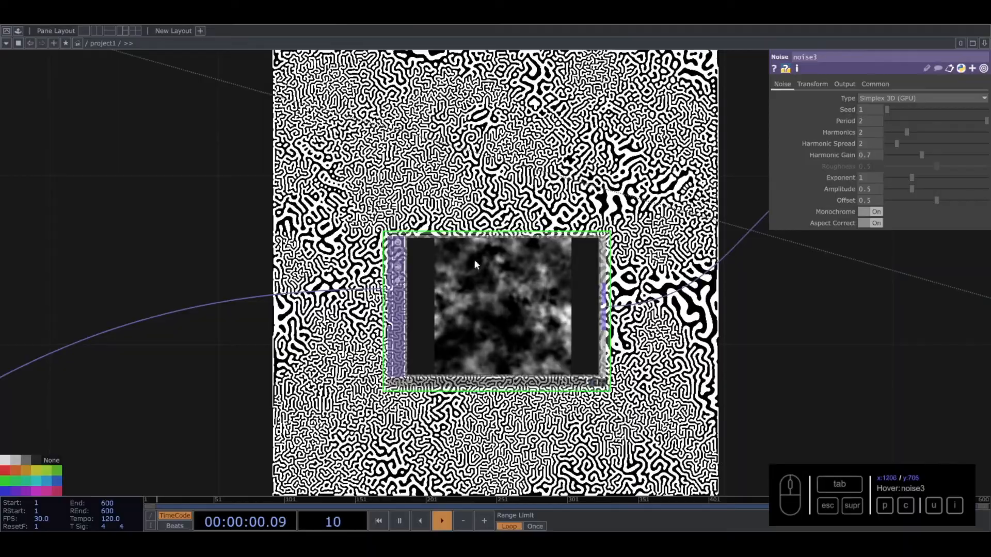
scroll(477, 255, down, 5)
drag(608, 315, 578, 301)
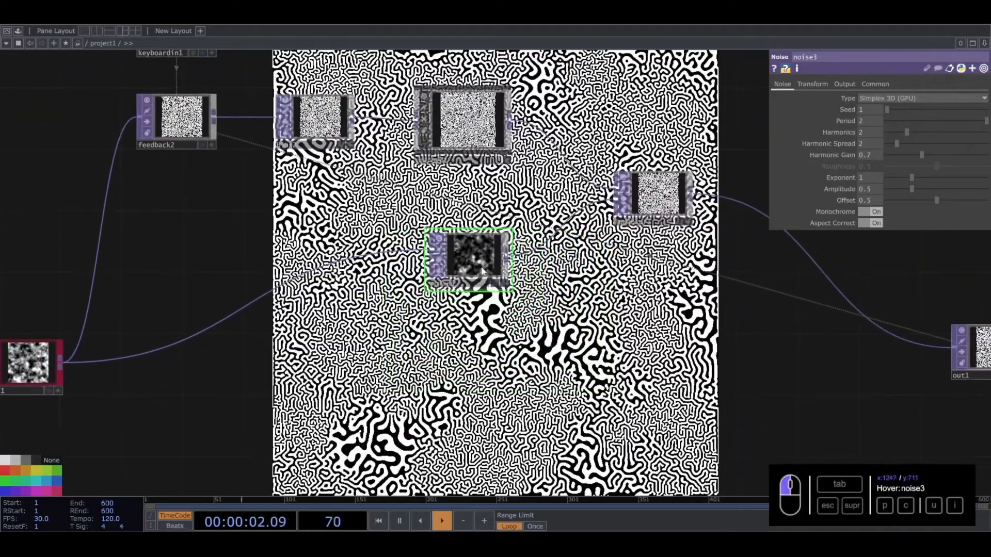
drag(471, 259, 471, 244)
drag(663, 306, 407, 302)
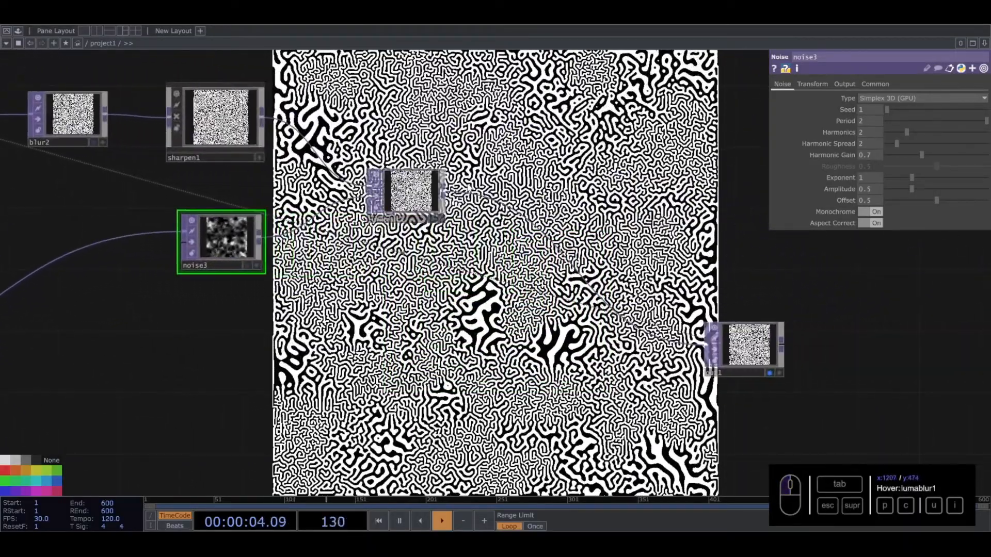
right_click(515, 212)
click(520, 196)
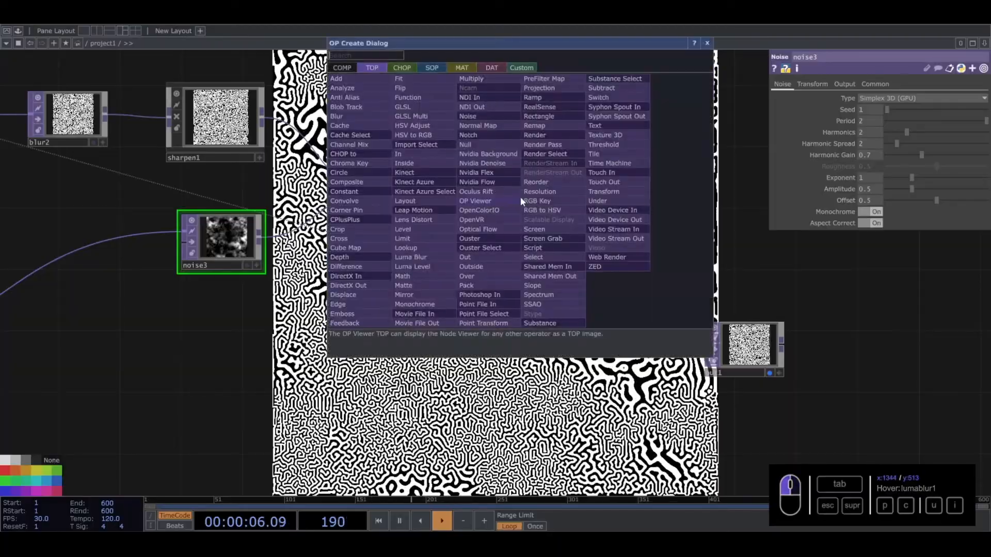
key(Escape)
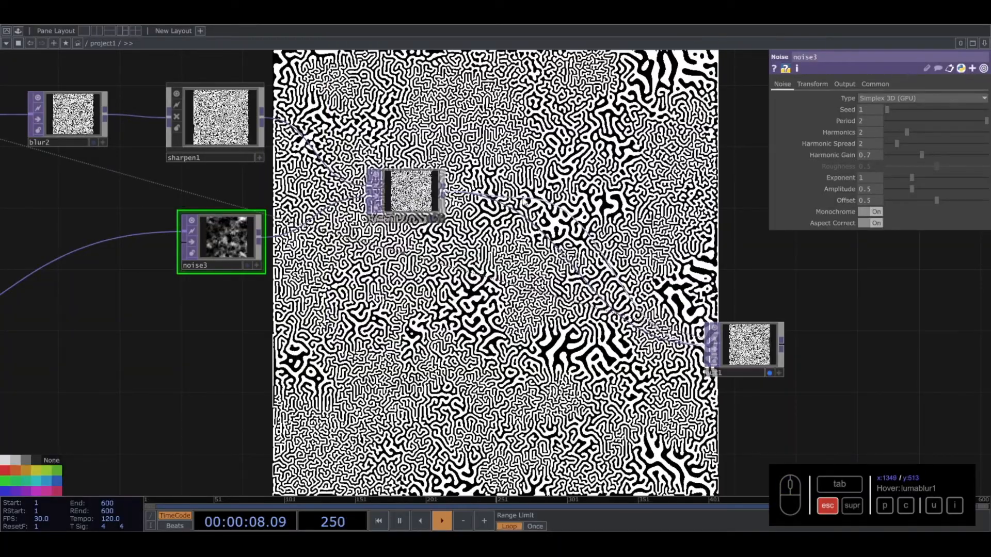
- Insert a Composite TOP on the wire between lumablur1 and out1
scroll(432, 363, down, 4)
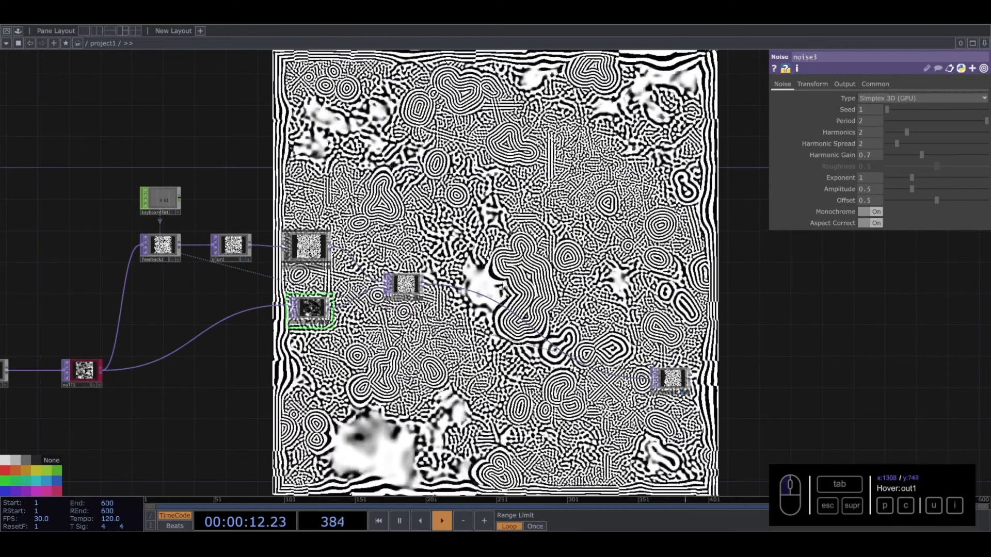
scroll(465, 340, up, 4)
drag(463, 366, 545, 317)
right_click(667, 301)
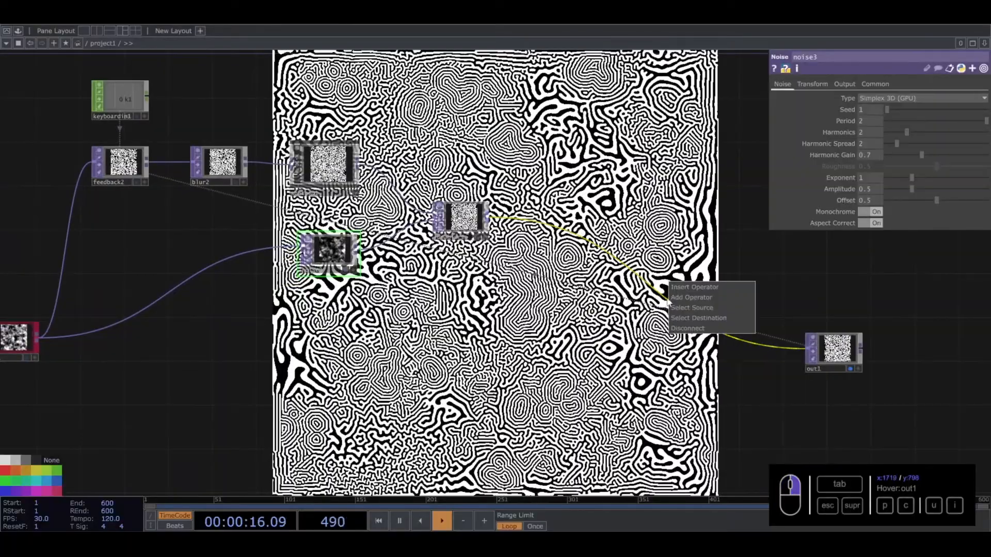
click(680, 287)
text(com)
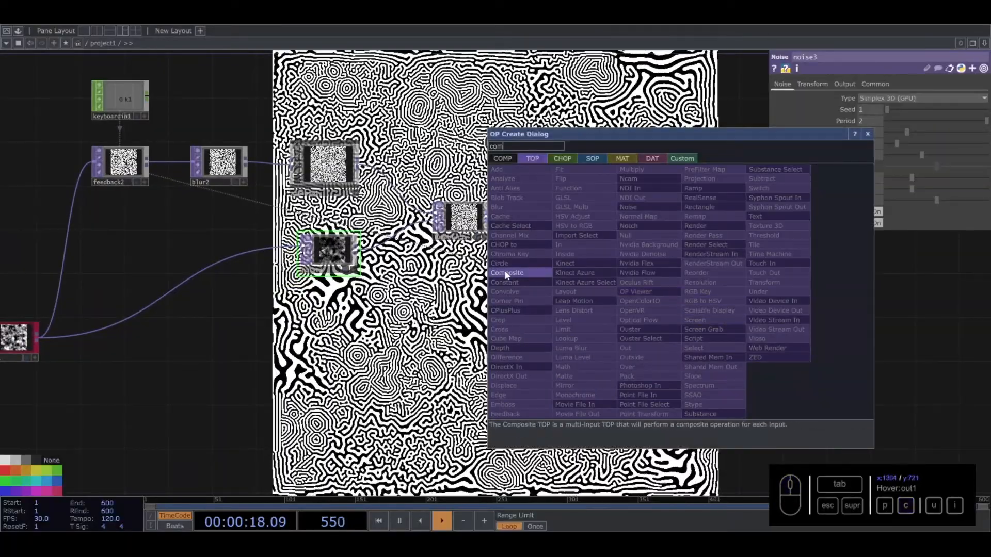
click(505, 273)
click(648, 351)
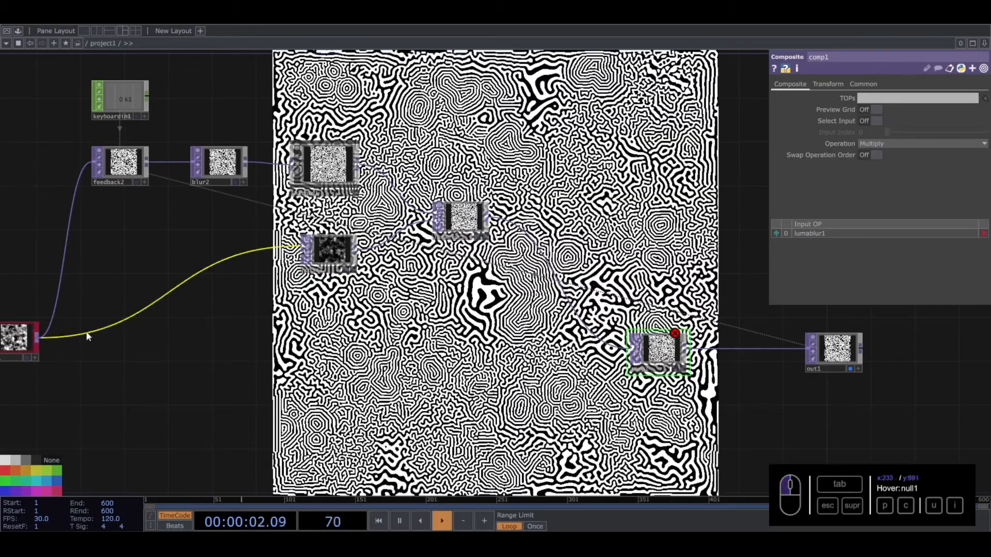
- Connect null1 to comp1 as its second input and line up comp1 and out1 in a row
drag(37, 336, 631, 353)
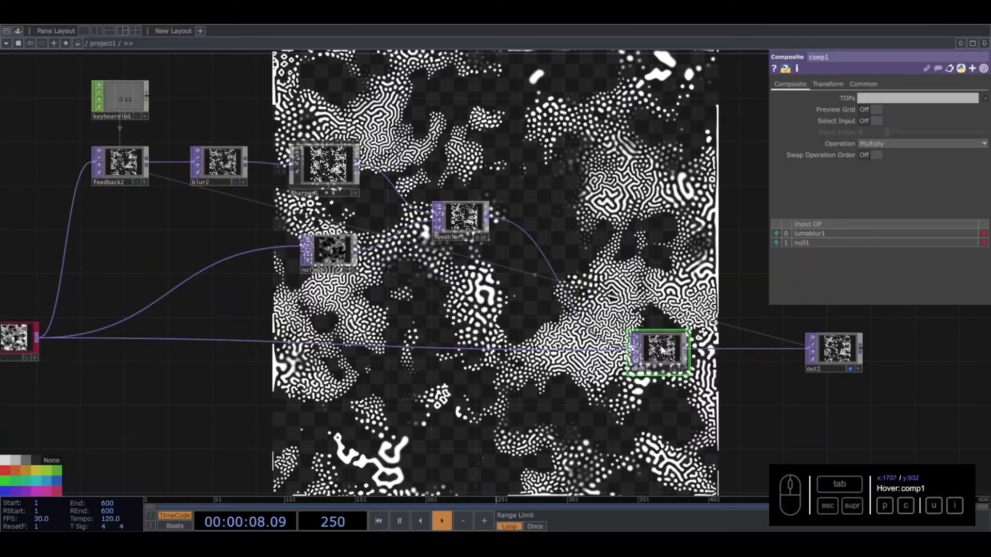
drag(662, 351, 663, 339)
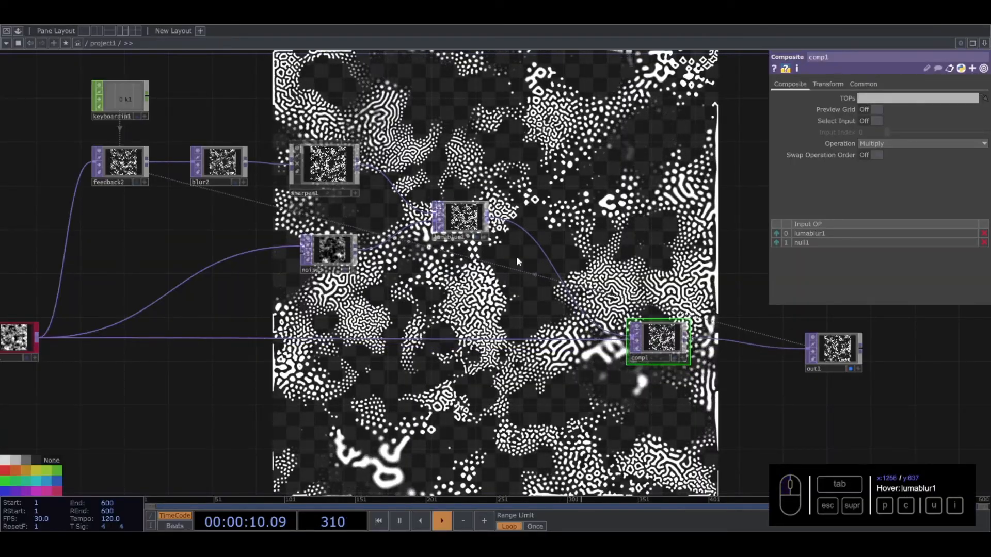
drag(836, 348, 781, 338)
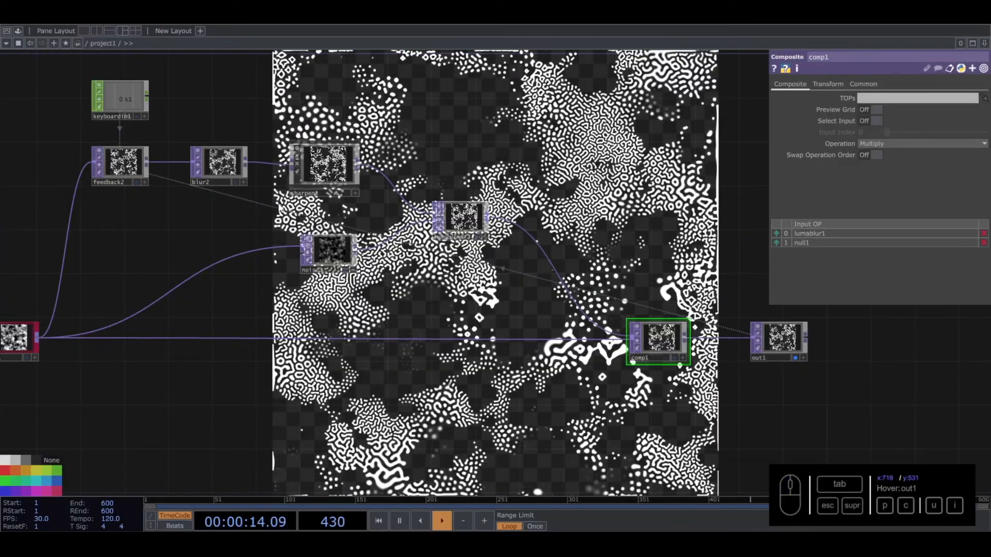
- Set comp1's Operation to Add
click(674, 341)
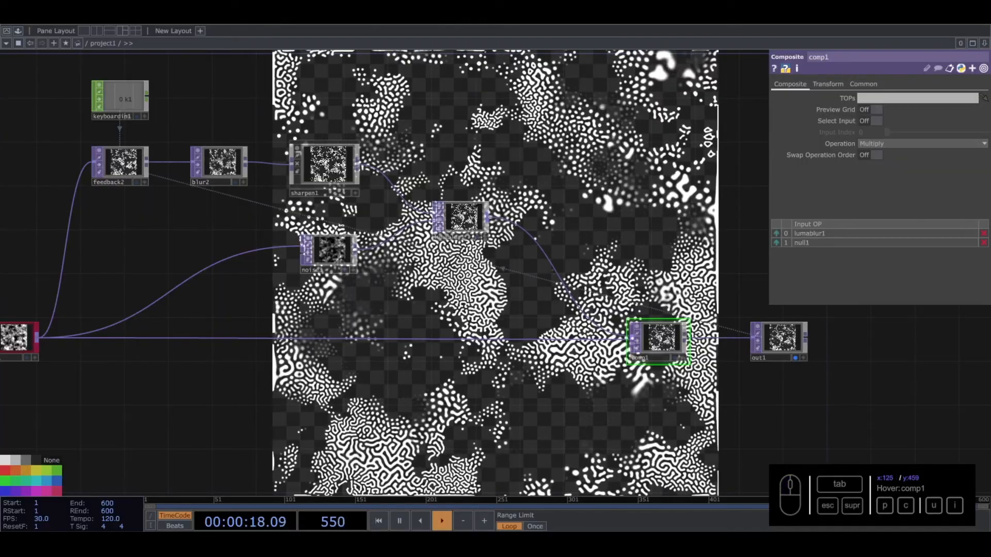
click(866, 146)
click(871, 163)
click(880, 143)
click(871, 154)
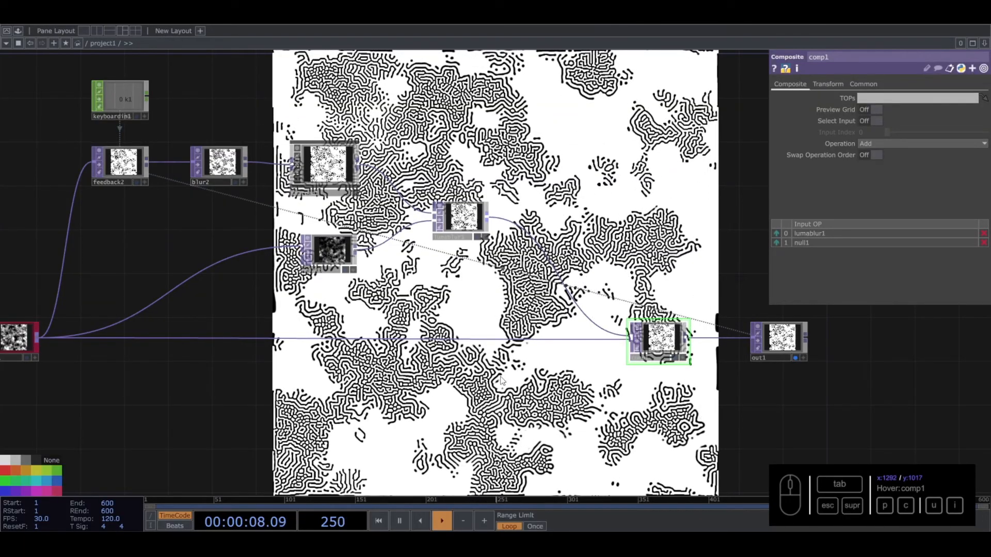
- Try a higher Pre-Shrink on blur2 and set its Filter Size to 3
scroll(499, 371, up, 2)
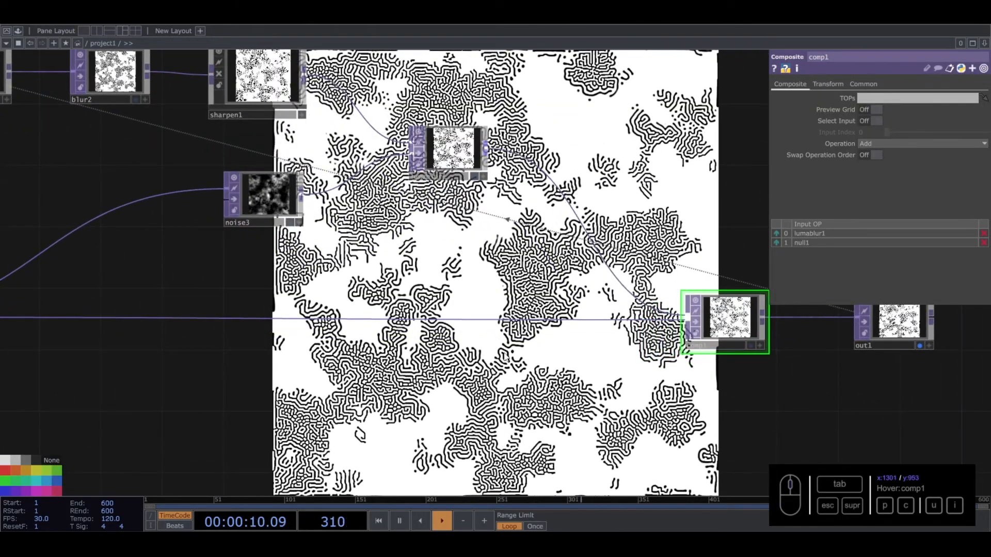
scroll(508, 356, down, 3)
click(293, 204)
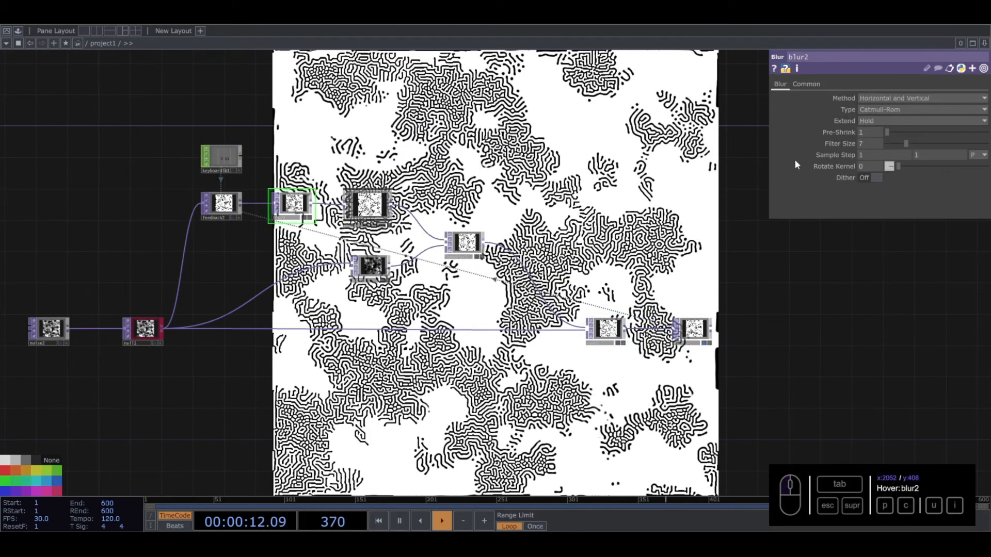
drag(889, 132, 909, 133)
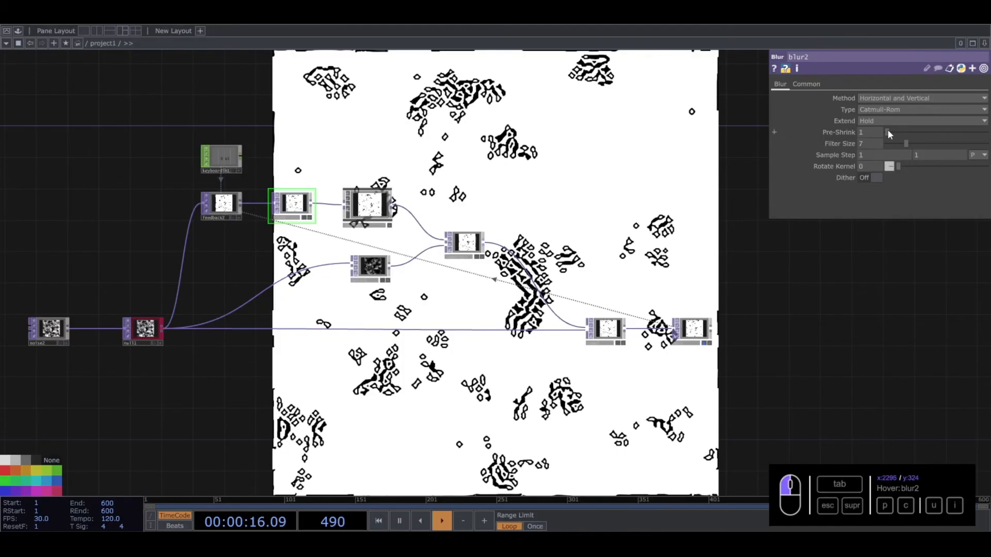
mouse_move(907, 144)
mouse_down()
mouse_move(956, 147)
mouse_move(894, 147)
mouse_up()
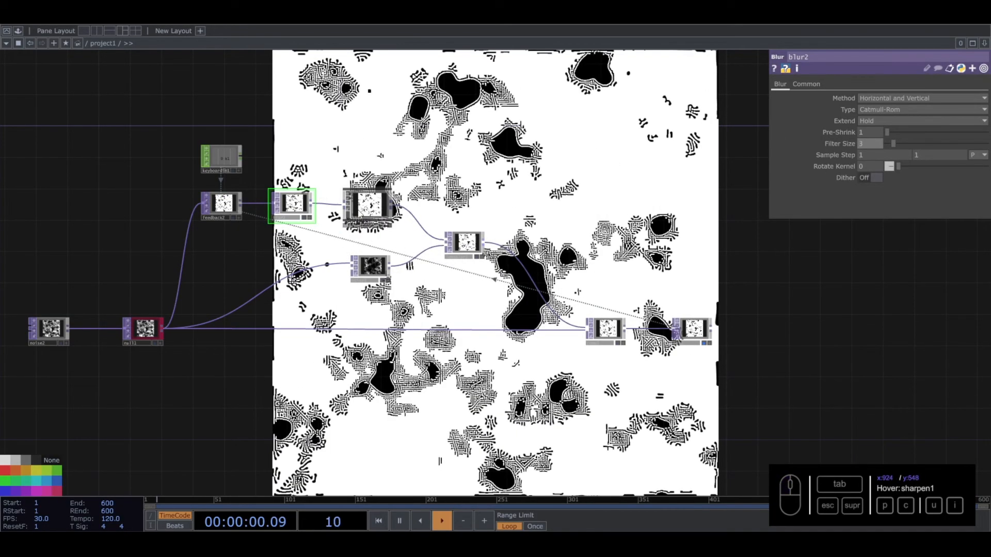
click(624, 181)
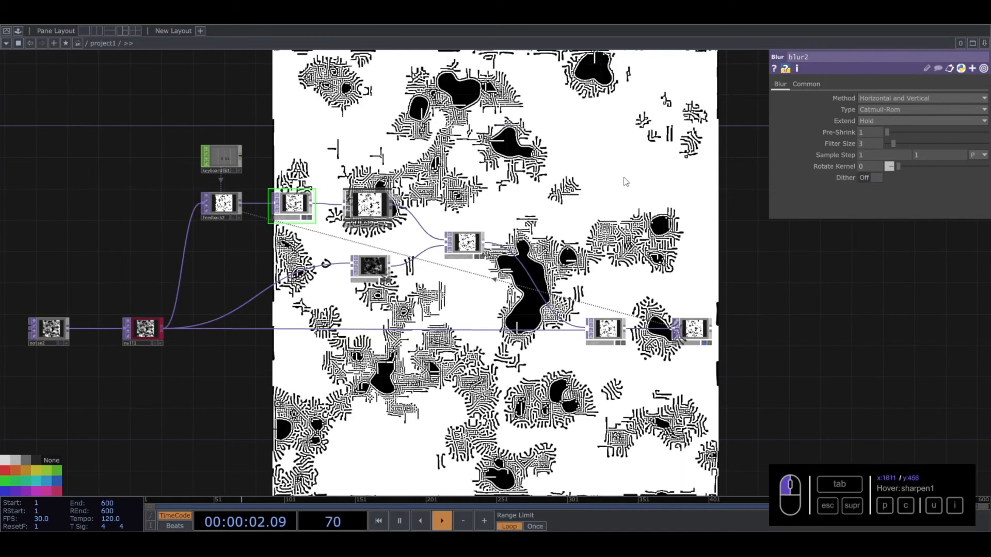
- Set the Dry / Wet Mix of sharpen1 to 0.626
click(598, 341)
click(385, 210)
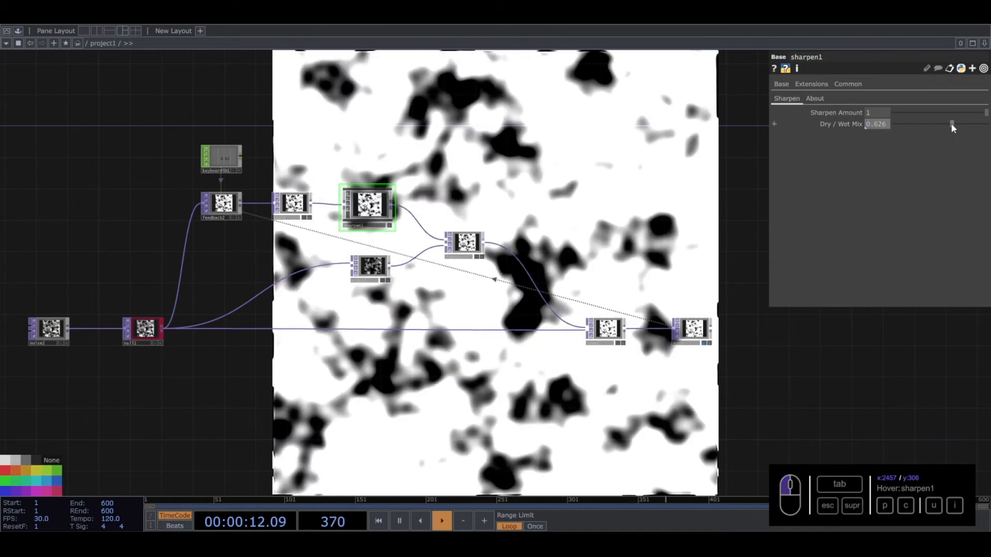
drag(498, 64, 506, 137)
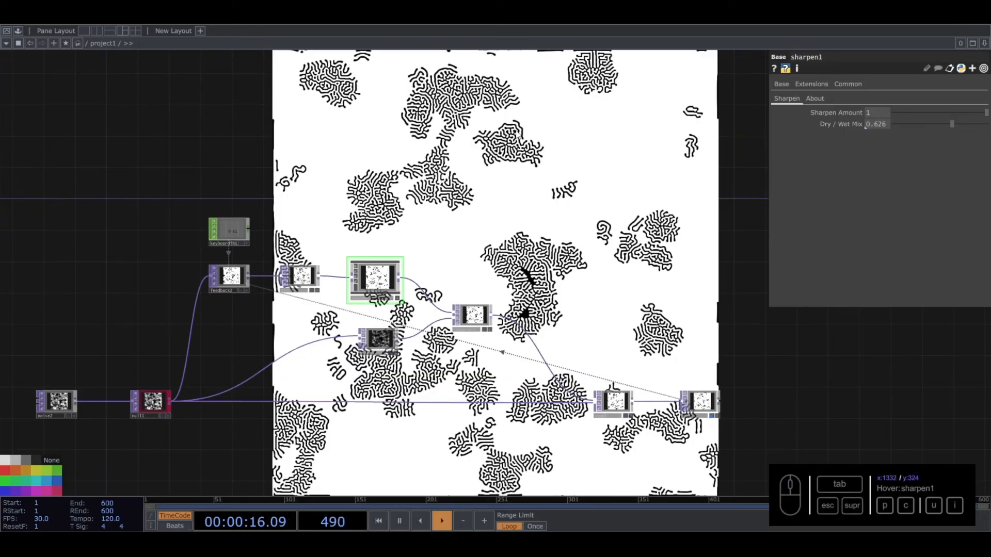
drag(520, 405, 511, 328)
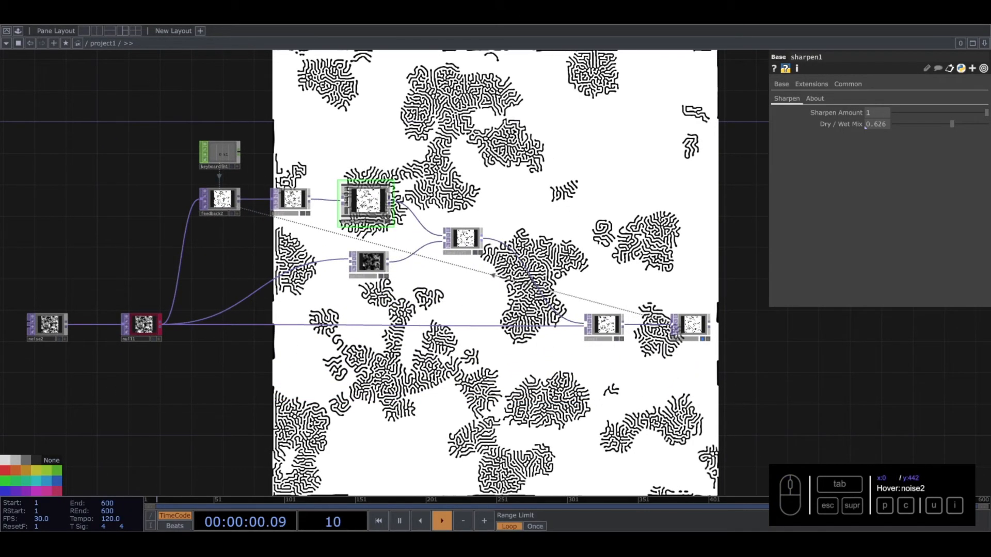
- Insert a Level TOP on the wire between null1 and comp1 and set its Opacity to 0.071
right_click(477, 326)
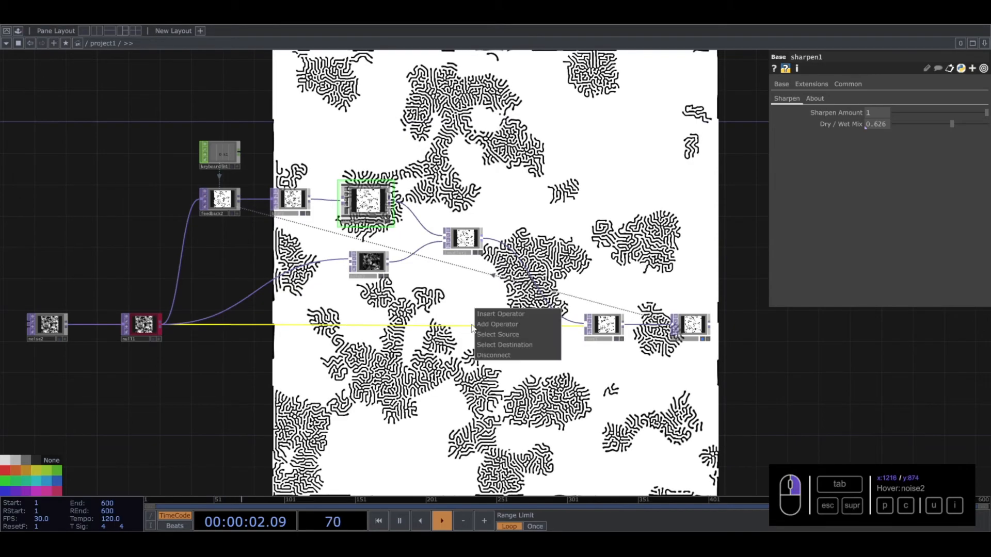
click(477, 314)
text(le)
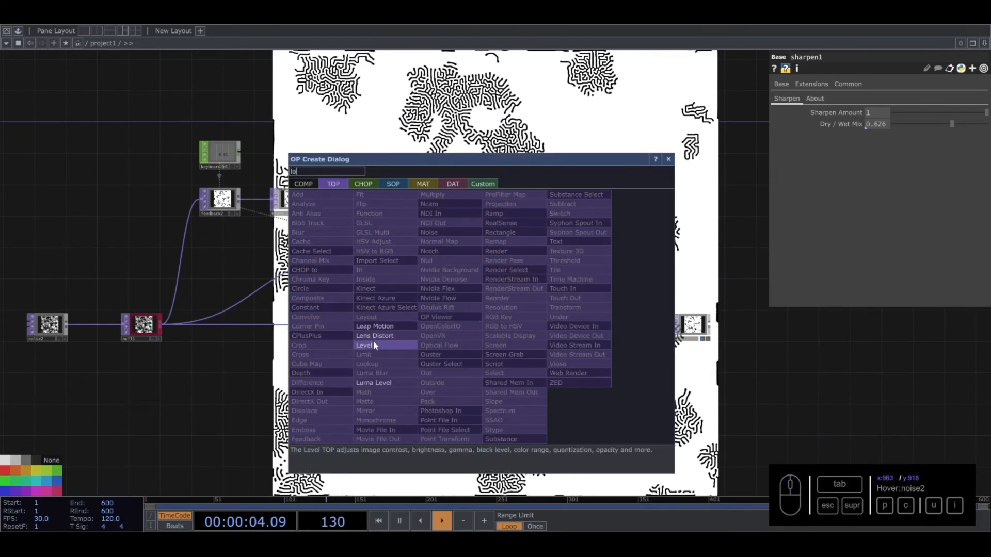
click(370, 344)
click(464, 329)
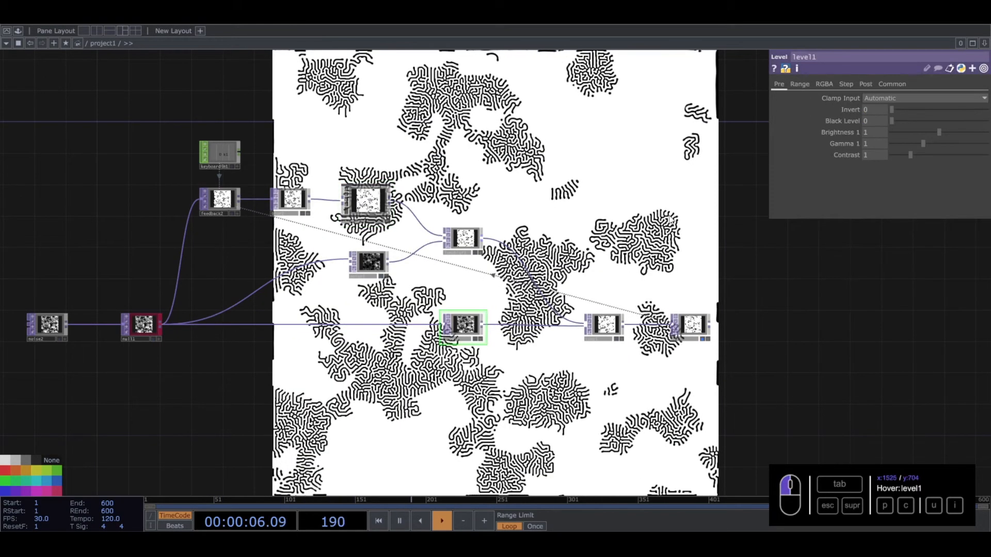
click(866, 84)
drag(934, 111, 895, 113)
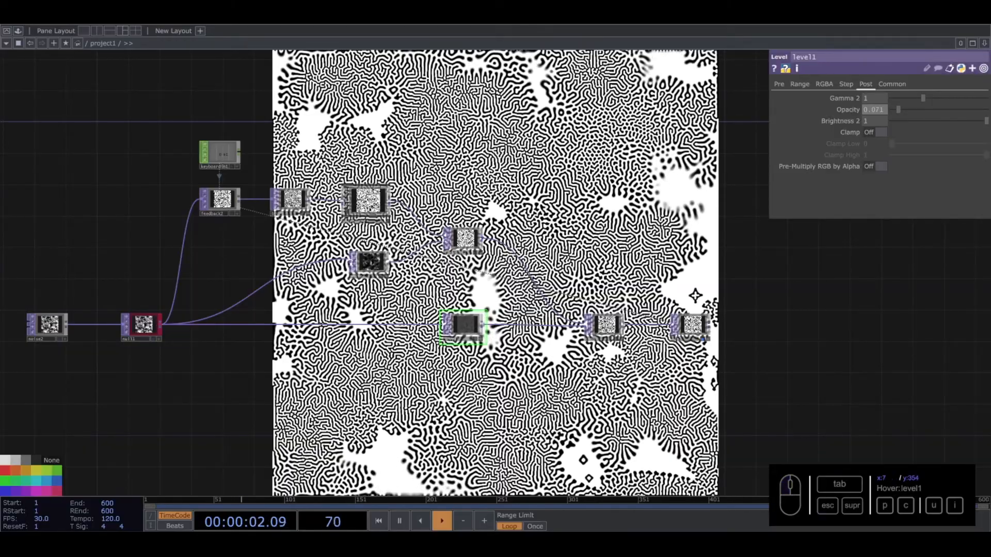
- Set the Period of noise2 to 2
drag(75, 317, 252, 311)
scroll(252, 311, up, 5)
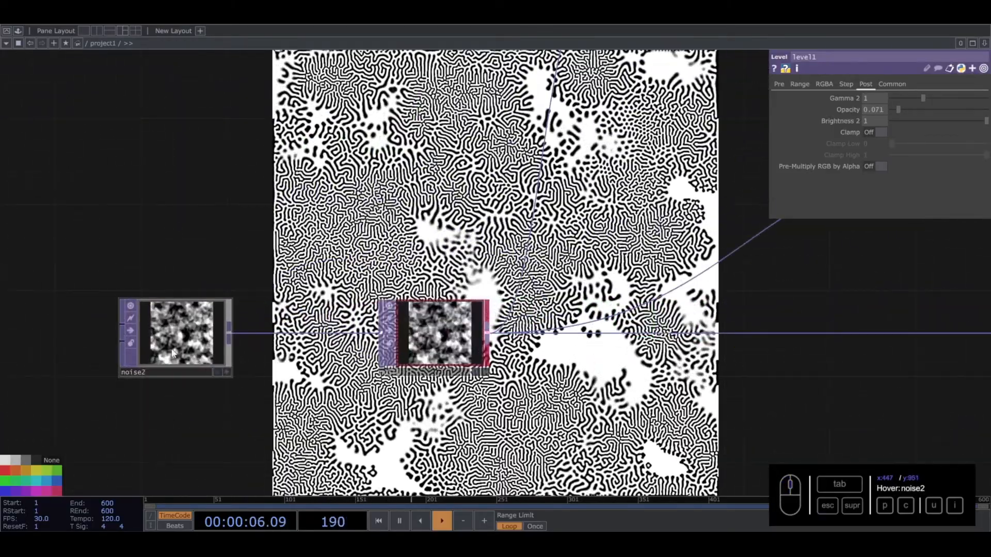
click(177, 331)
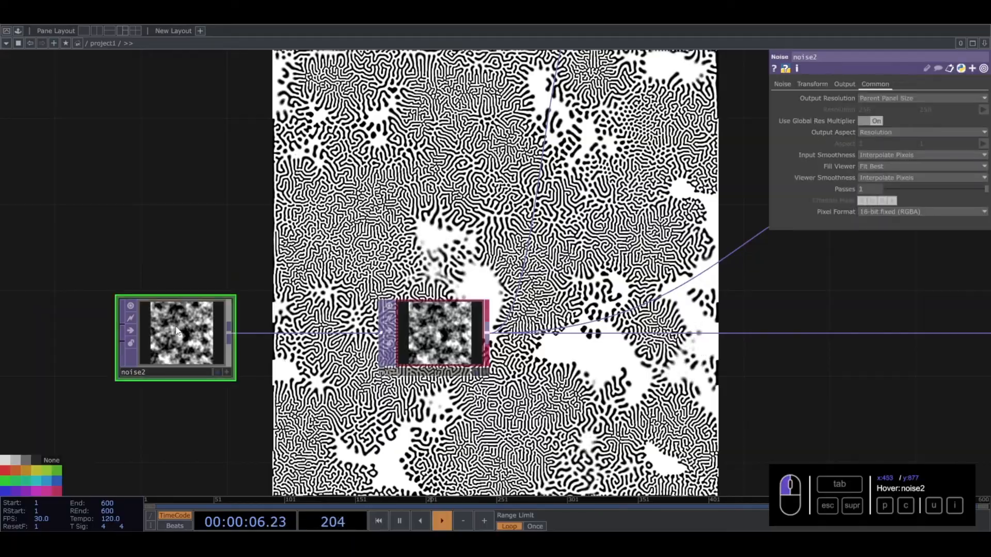
click(787, 84)
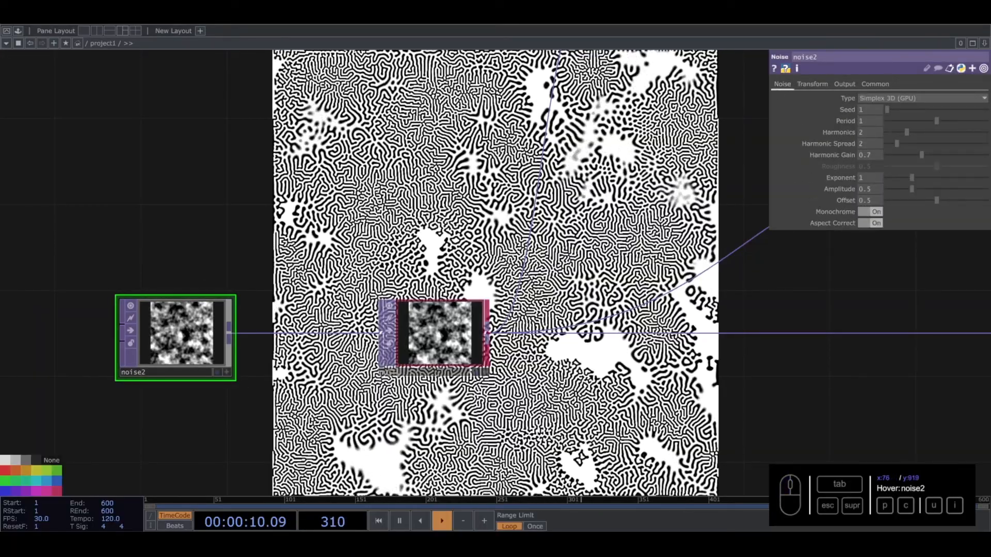
drag(879, 120, 643, 153)
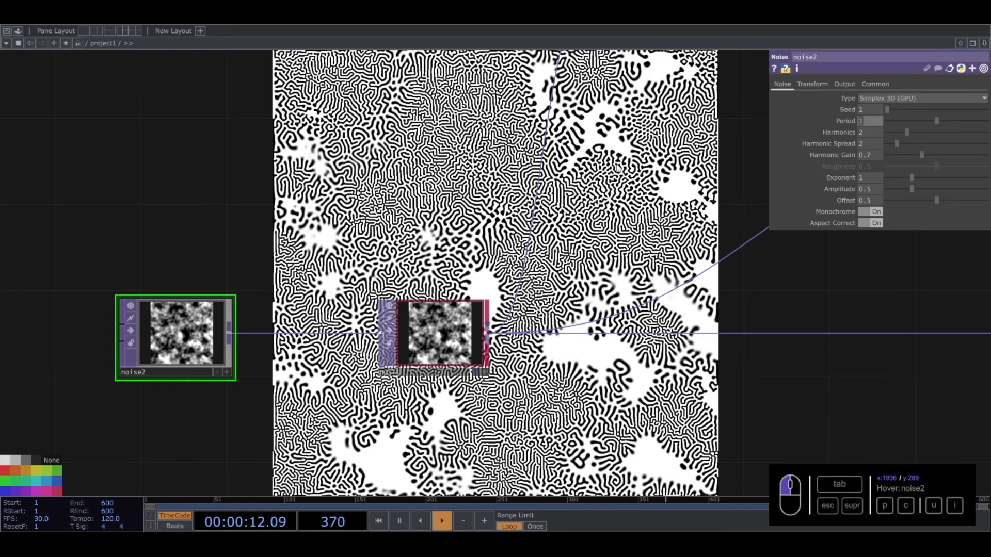
text(2)
key(Return)
drag(361, 342, 262, 359)
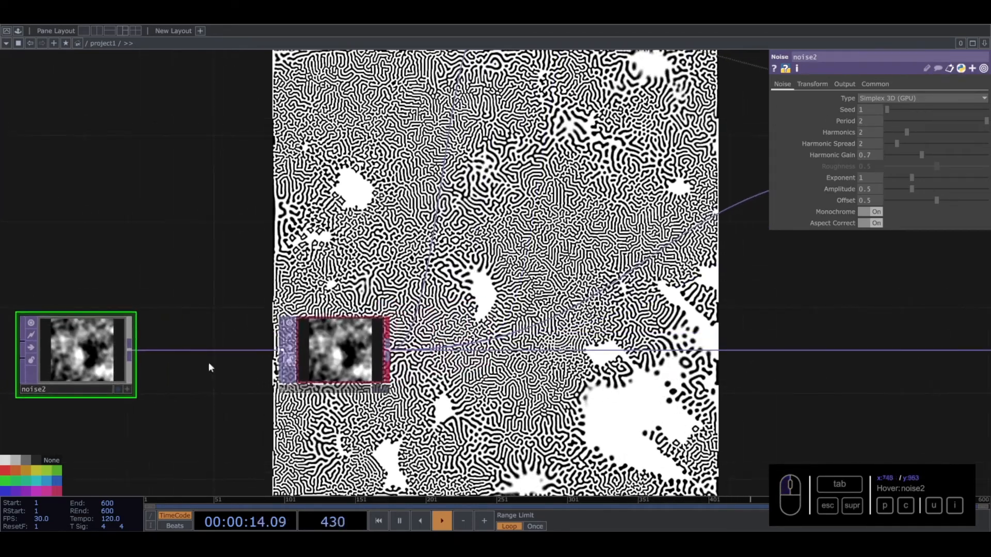
- Animate noise2 by setting its Translate Z to the expression absTime.seconds
drag(223, 269, 278, 271)
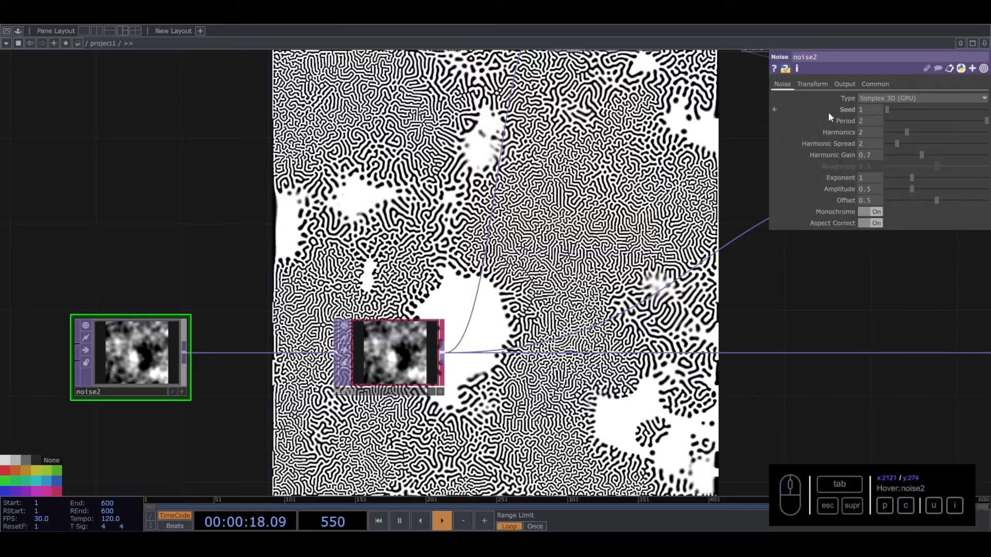
click(819, 82)
mouse_move(962, 121)
middle_down()
mouse_move(965, 132)
mouse_move(975, 123)
mouse_move(961, 105)
mouse_move(967, 122)
middle_up()
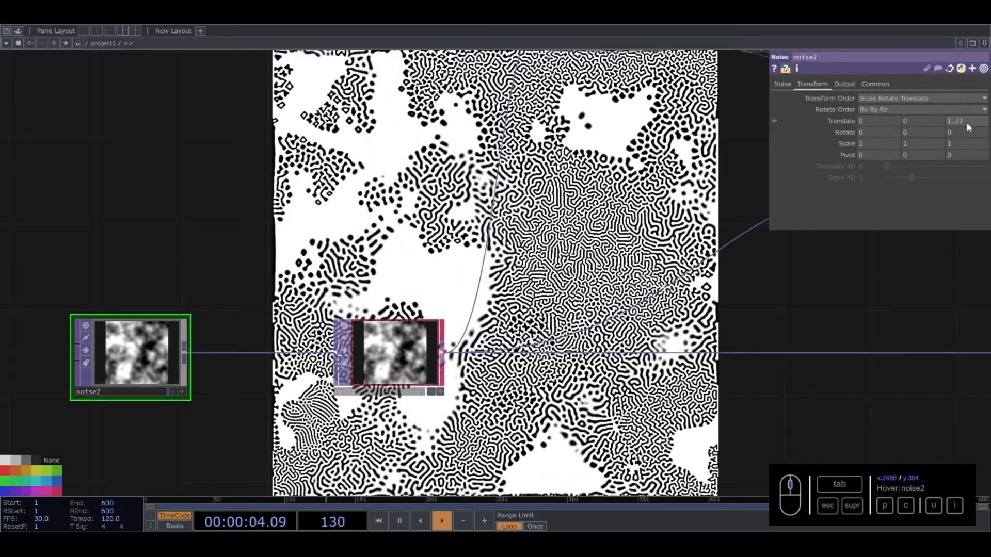
text(absTime)
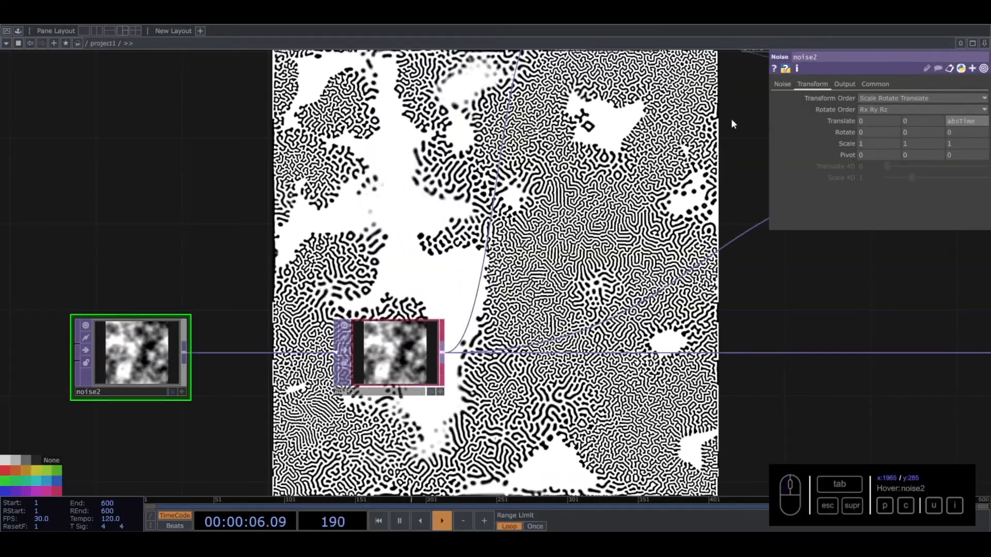
text(.seconds)
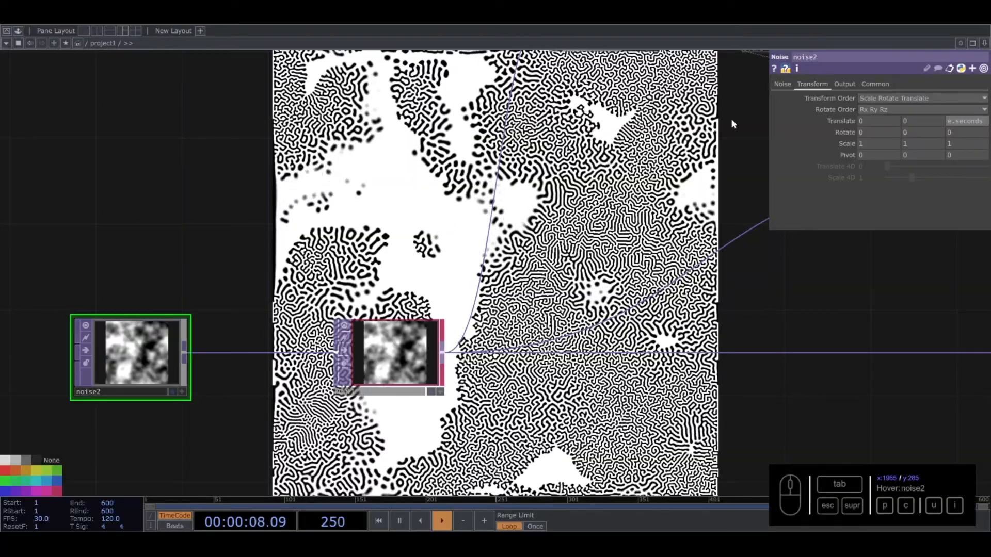
key(Return)
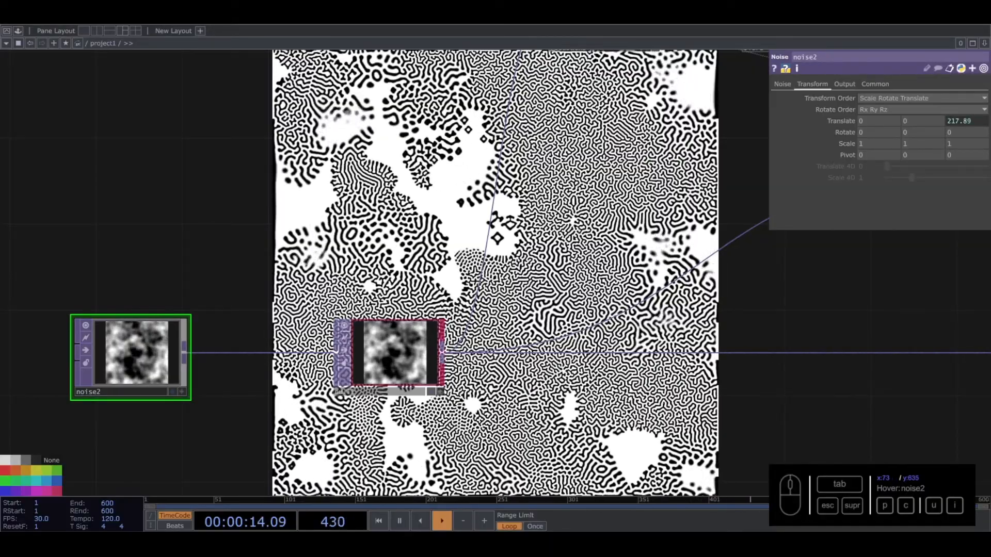
- Move comp1 and out1 farther from lumablur1 and insert a Noise TOP on the wire between lumablur1 and comp1
scroll(814, 452, down, 5)
drag(814, 452, 490, 271)
right_drag(493, 274, 624, 320)
drag(534, 313, 675, 313)
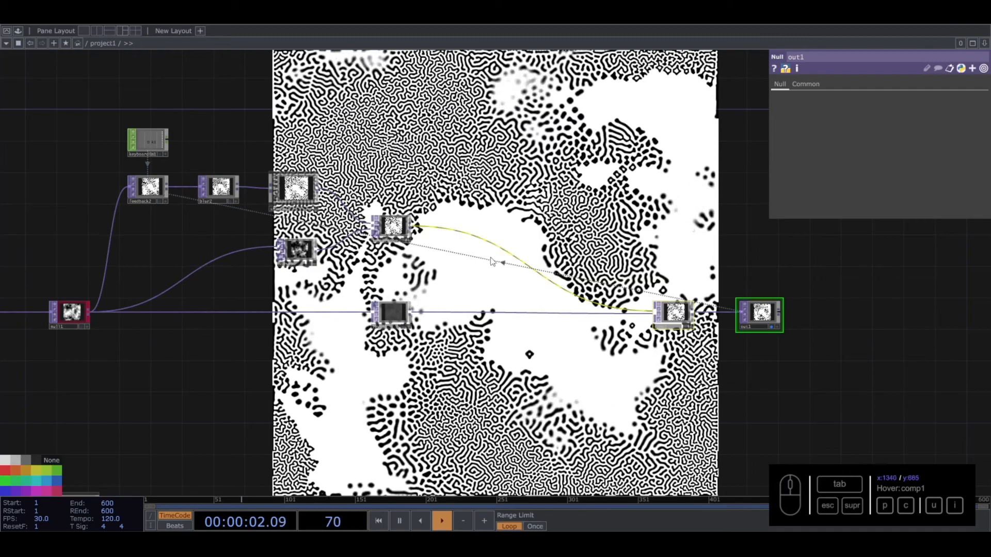
scroll(480, 255, up, 3)
drag(517, 267, 498, 312)
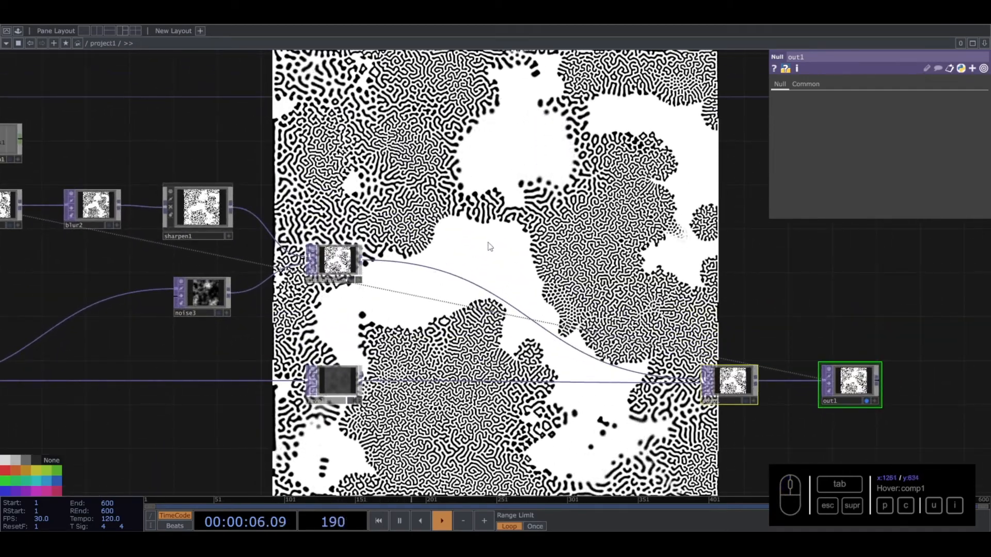
right_click(447, 278)
click(457, 261)
text(noi)
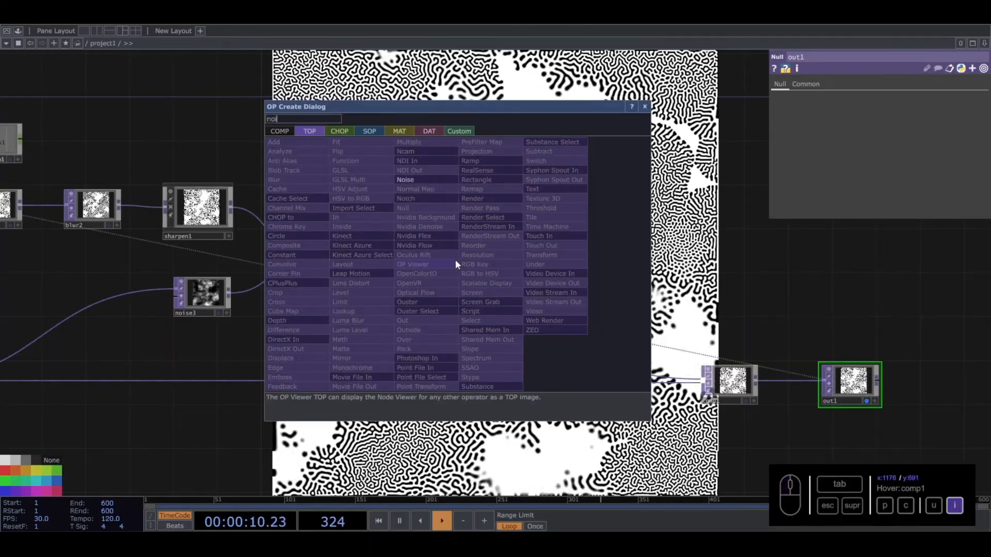
click(407, 180)
click(333, 260)
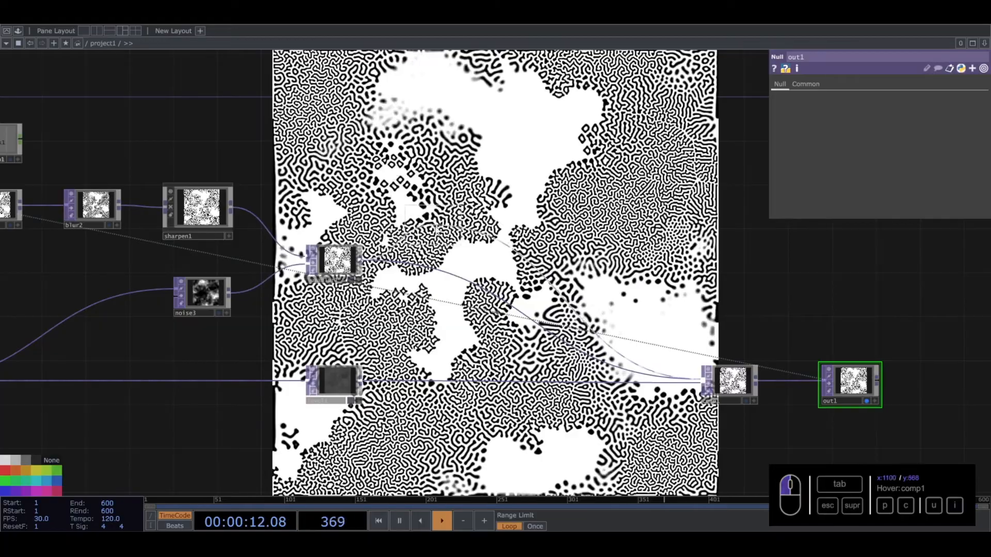
click(411, 260)
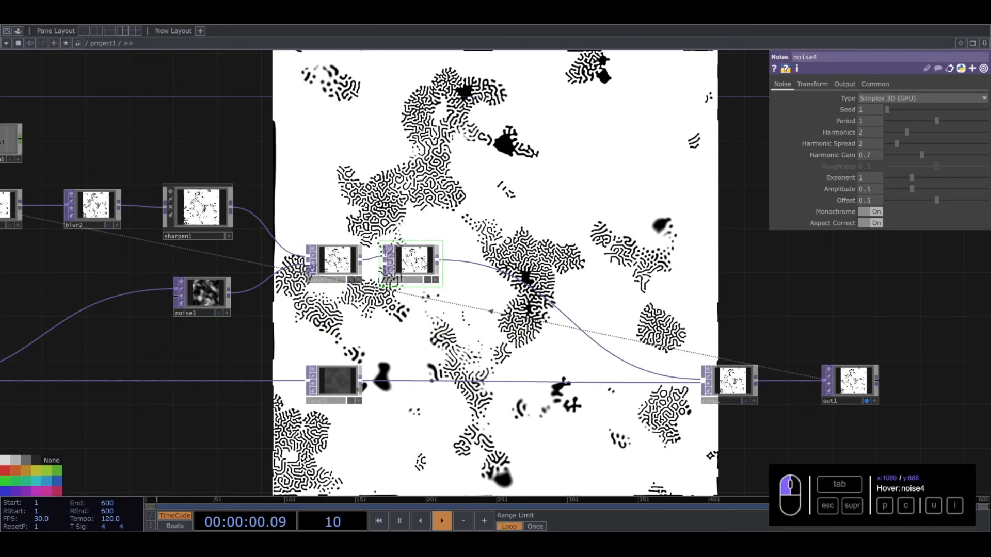
- Set the RGB output of noise4 to Input * Noise
click(849, 86)
click(880, 119)
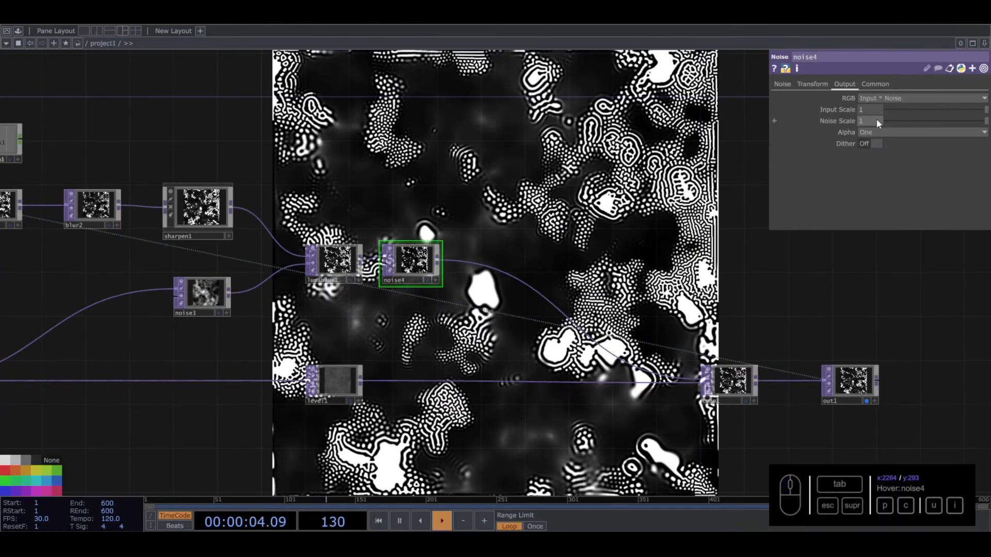
click(859, 122)
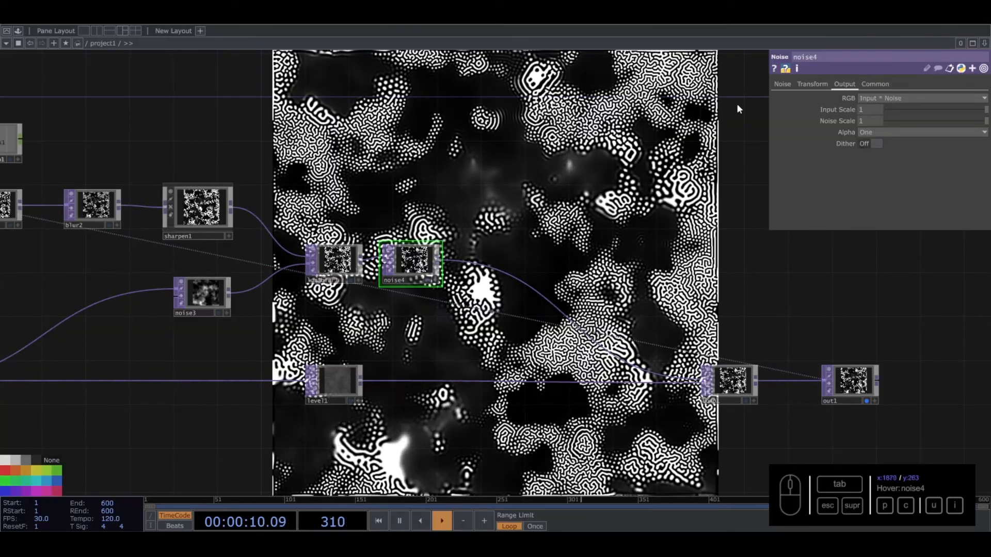
- Set the Period of noise4 to 5
click(785, 83)
drag(908, 121, 987, 119)
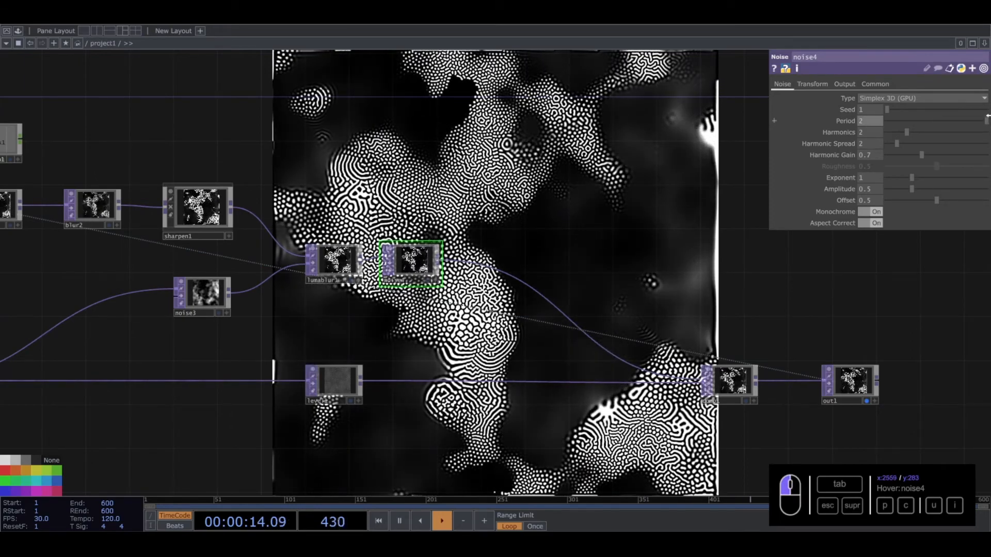
drag(658, 125, 546, 173)
text(5)
key(Return)
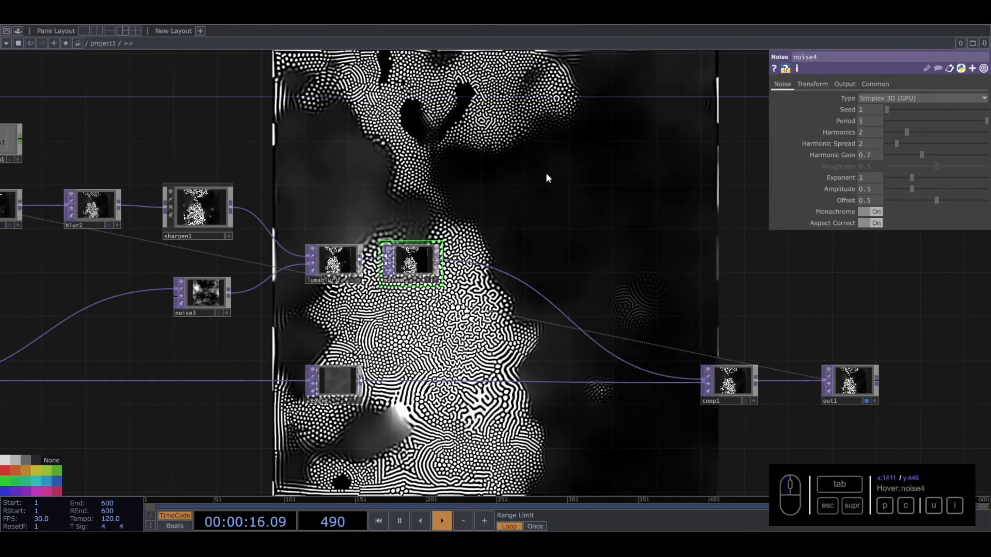
drag(580, 219, 586, 234)
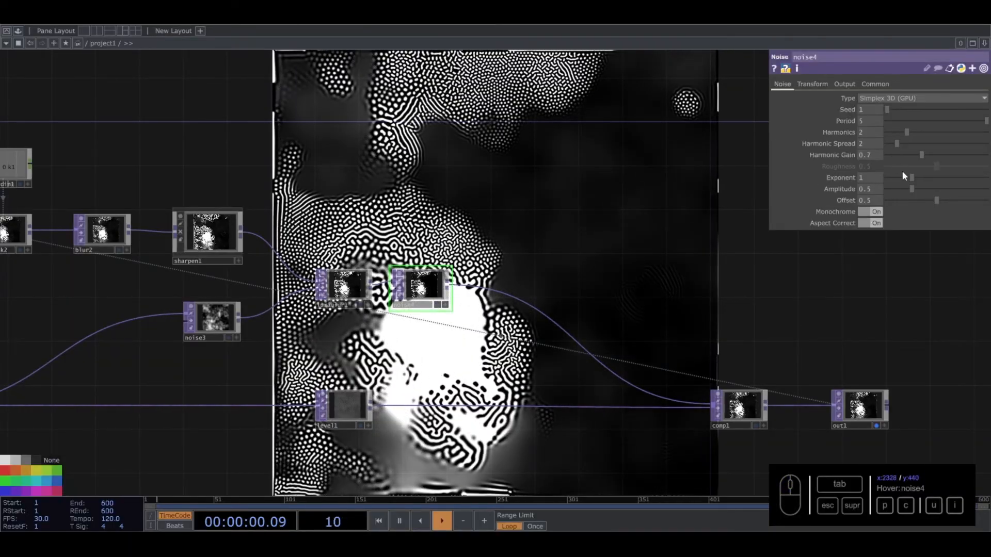
- Set the Exponent of noise4 to 4 and its Offset to 0.469
mouse_move(910, 176)
mouse_down()
mouse_move(956, 173)
mouse_move(896, 179)
mouse_up()
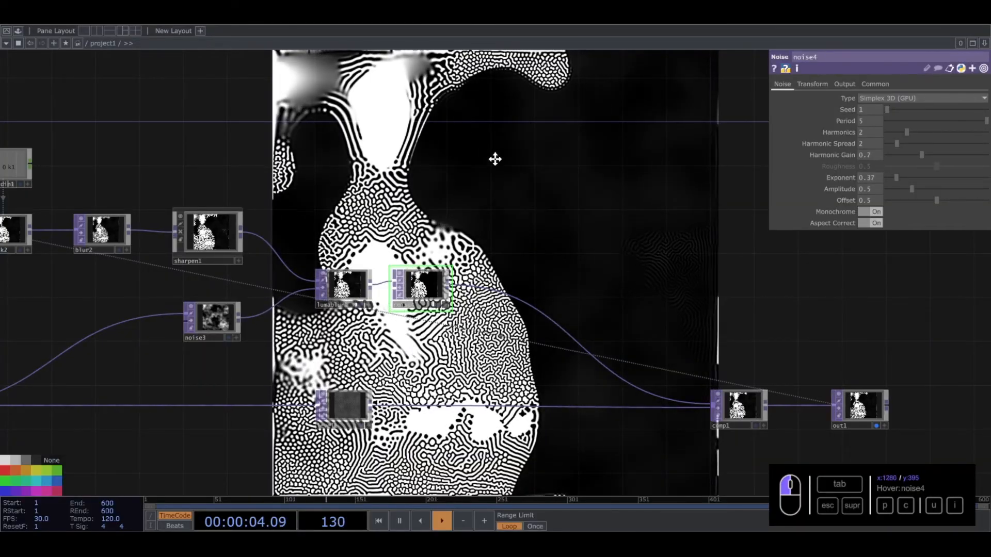
drag(495, 156, 503, 213)
drag(898, 177, 987, 169)
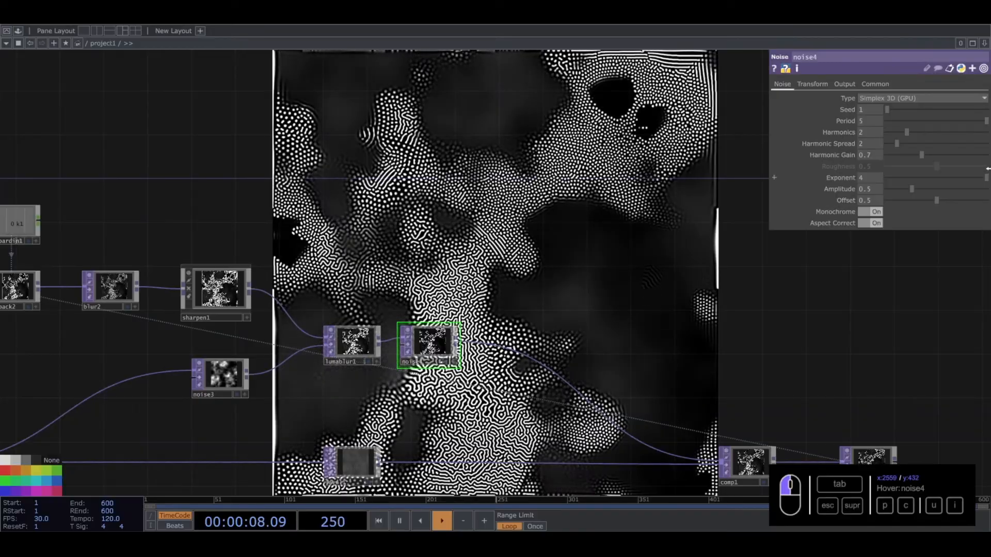
drag(519, 173, 518, 223)
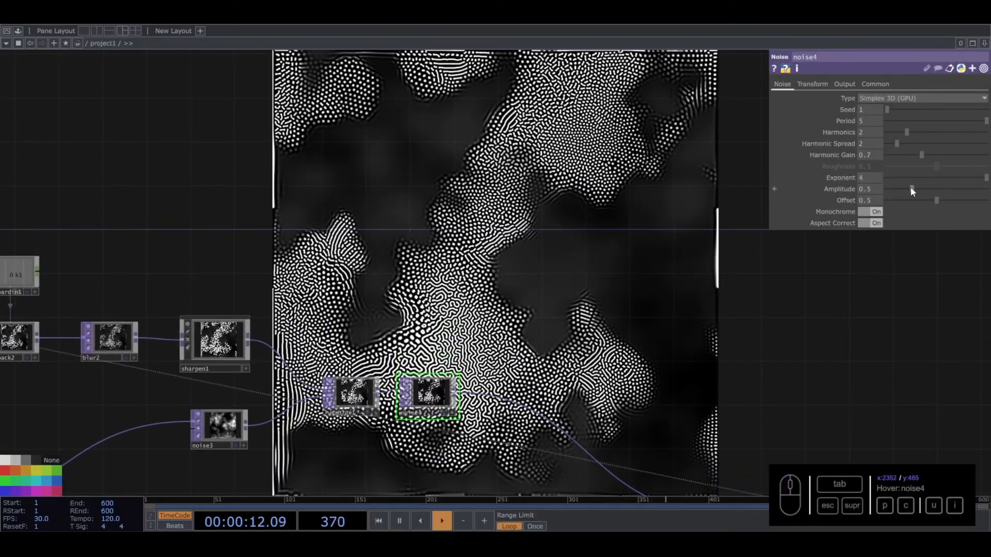
mouse_move(934, 197)
mouse_down()
mouse_move(919, 199)
mouse_move(959, 195)
mouse_move(932, 194)
mouse_up()
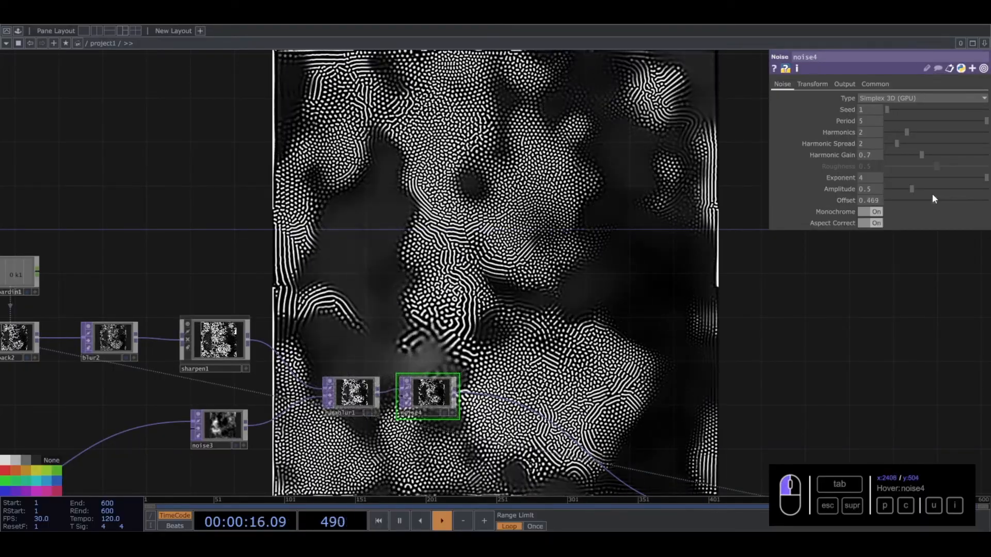
- Bypass noise4 and shift it slightly away from lumablur1 in the network
scroll(484, 326, down, 5)
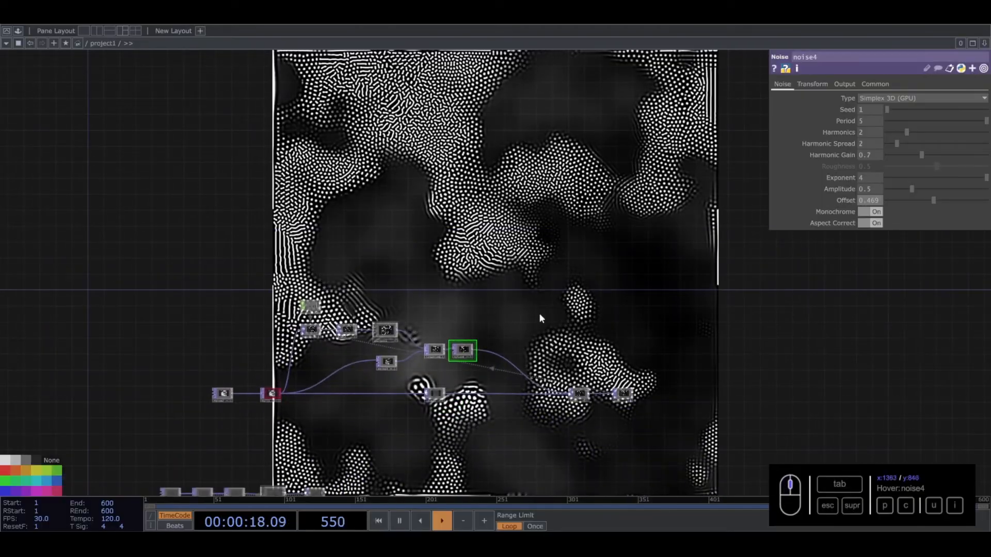
drag(541, 308, 543, 267)
scroll(448, 304, up, 5)
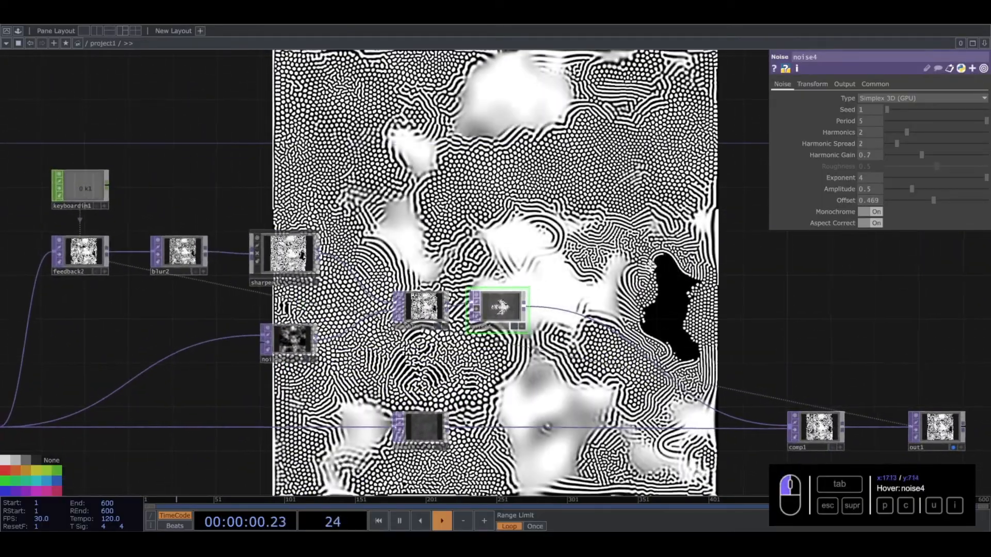
drag(669, 271, 271, 171)
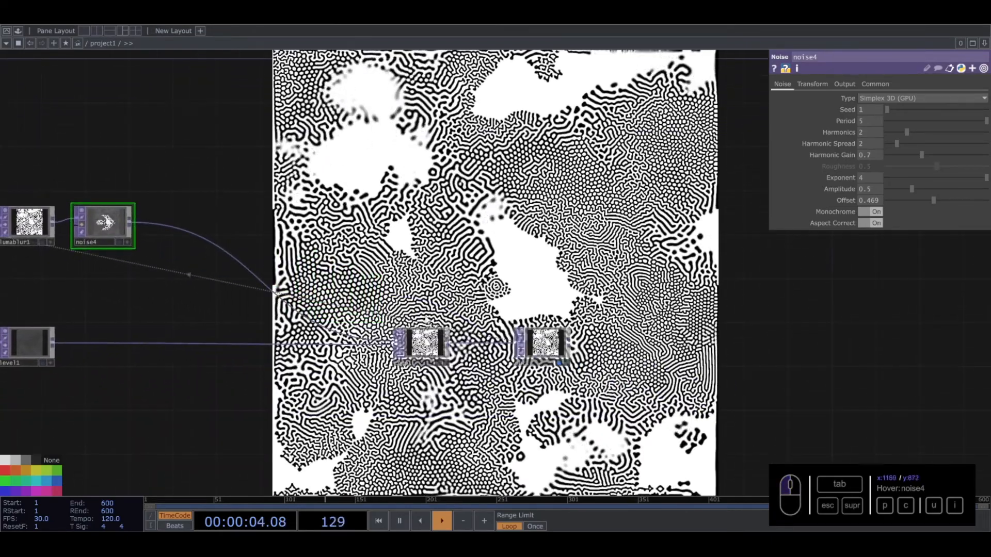
drag(107, 235, 130, 235)
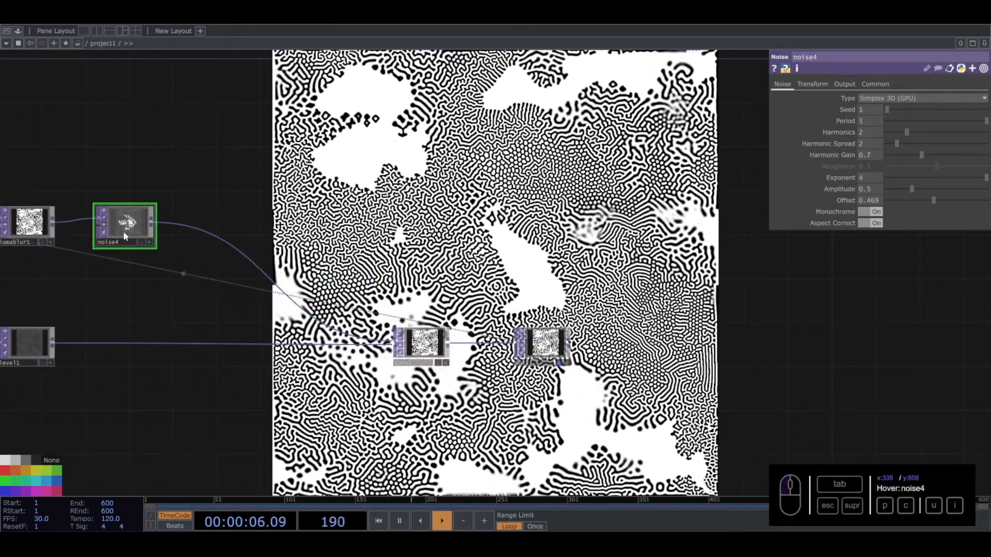
- Move comp1 and out1 closer to noise4, then move out1 far from comp1 to make room between them
right_drag(377, 309, 571, 376)
drag(419, 362, 364, 362)
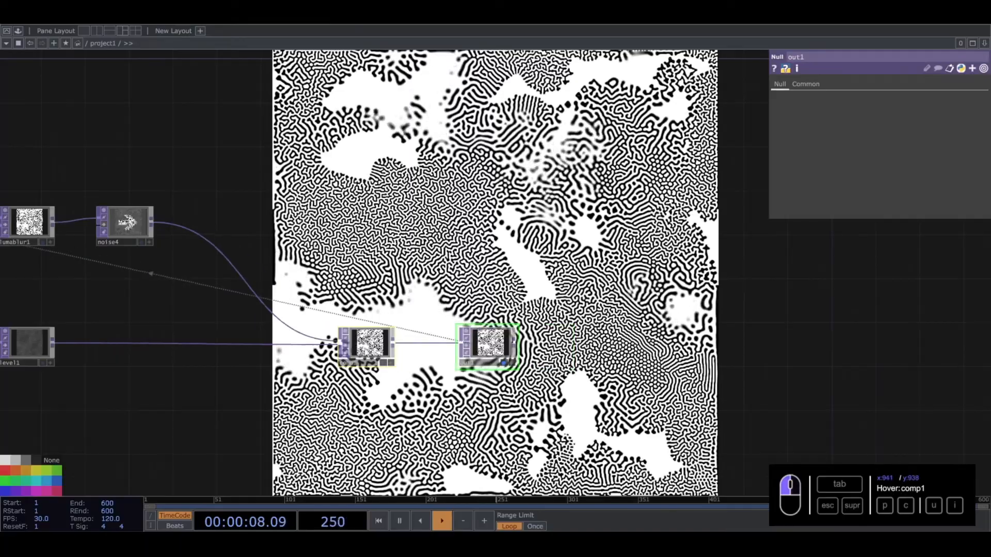
drag(491, 341, 873, 343)
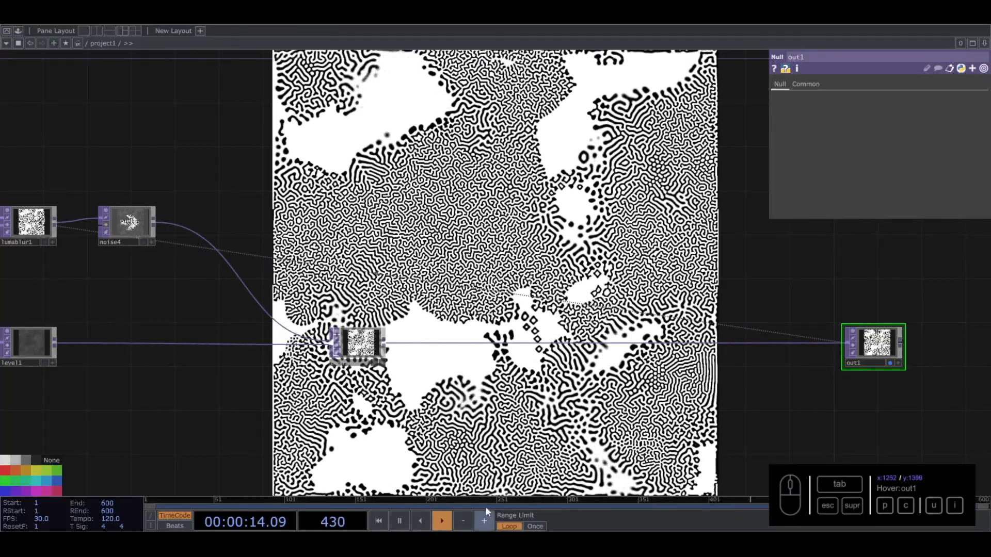
- Branch a new Noise TOP off the output of comp1 and place it below the wire to out1
drag(522, 402, 435, 372)
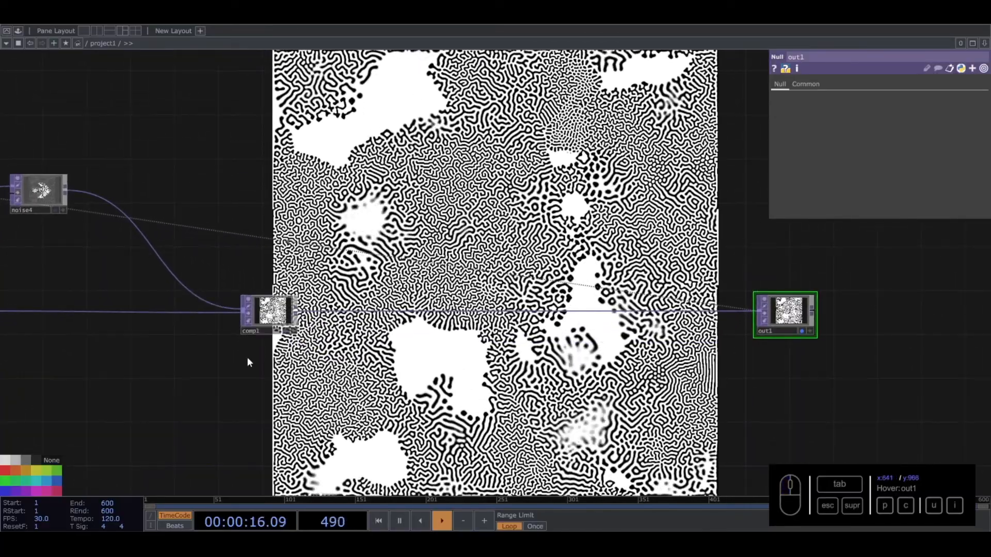
drag(10, 363, 190, 342)
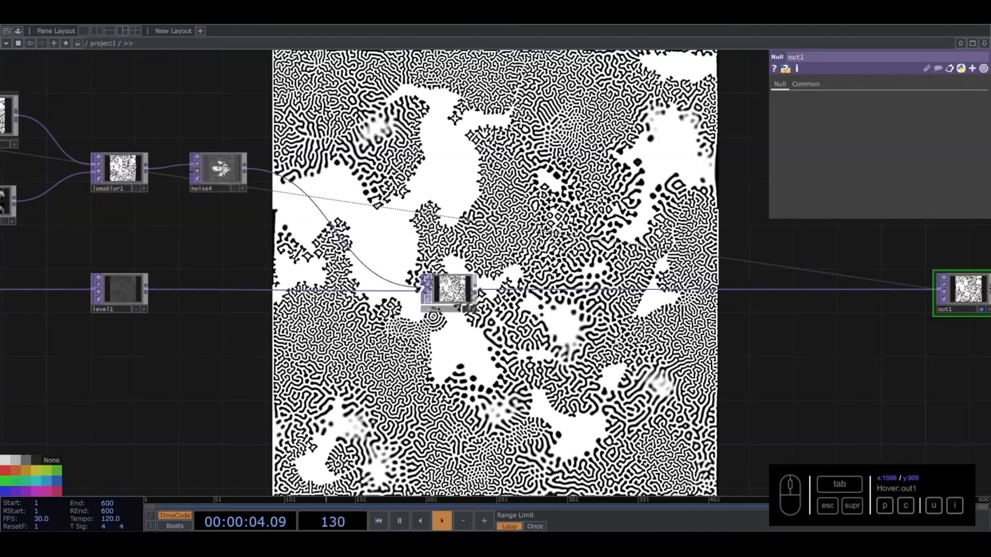
drag(478, 295, 389, 305)
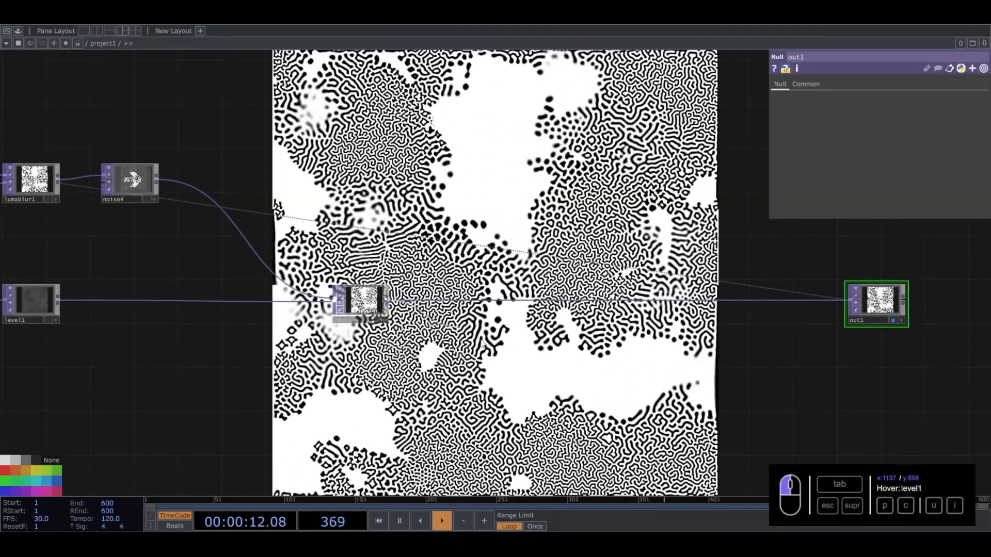
key(Tab)
text(noi)
click(463, 291)
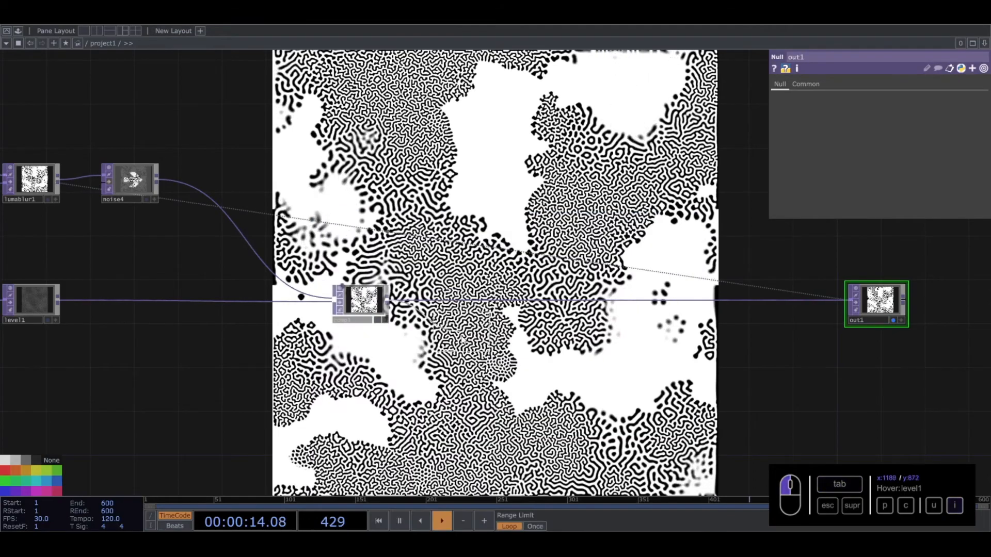
click(459, 345)
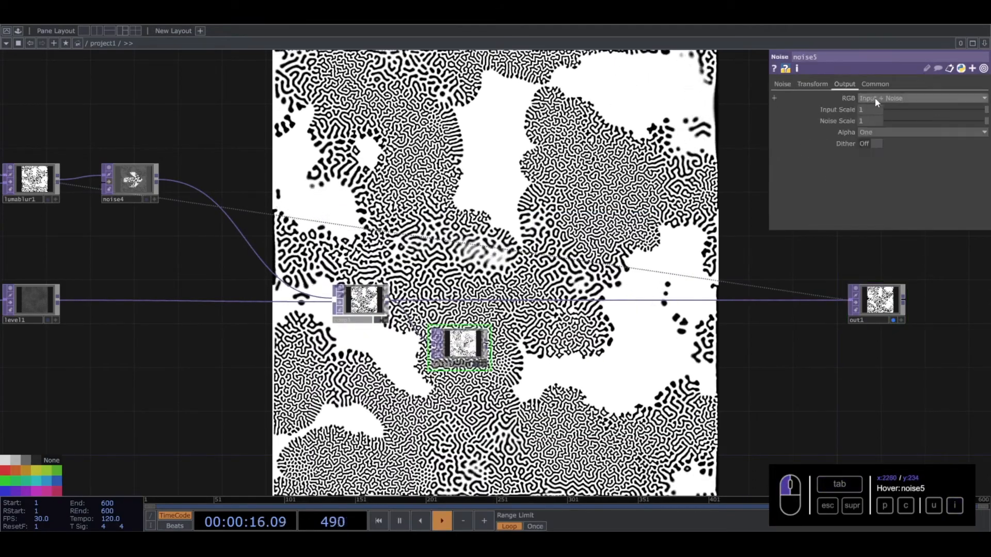
- Set the RGB output of noise5 to Noise and its noise Type to Alligator
click(844, 84)
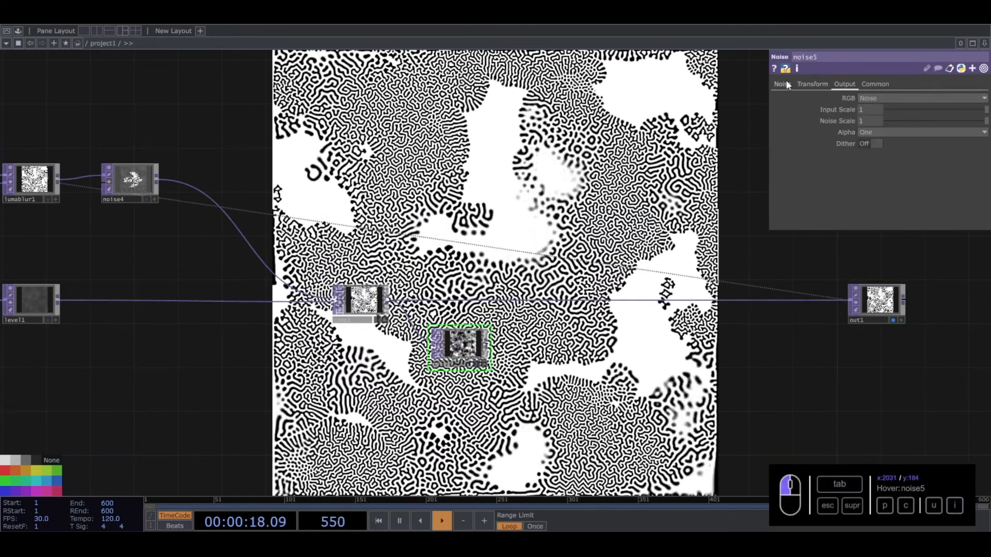
click(781, 84)
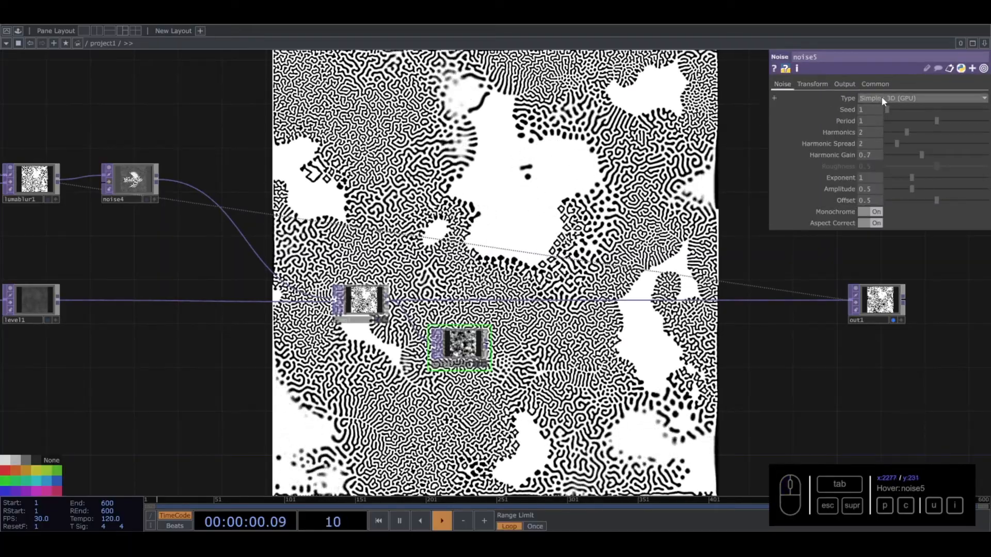
scroll(462, 368, up, 5)
click(888, 97)
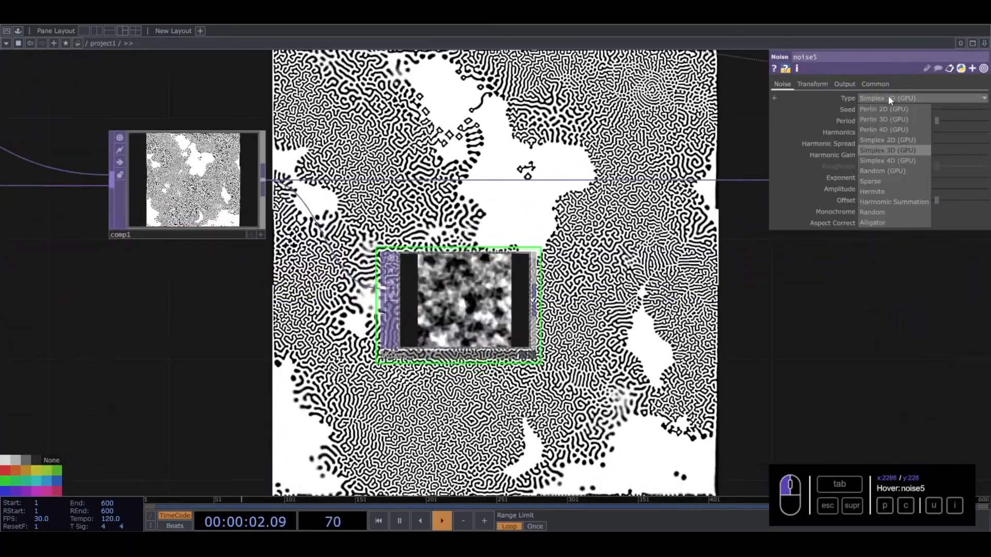
click(865, 219)
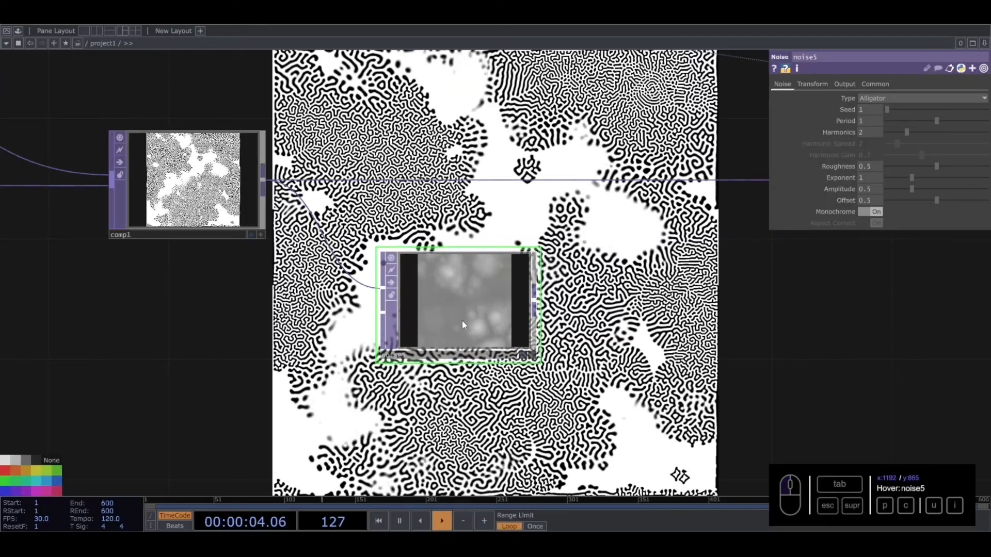
scroll(461, 321, up, 6)
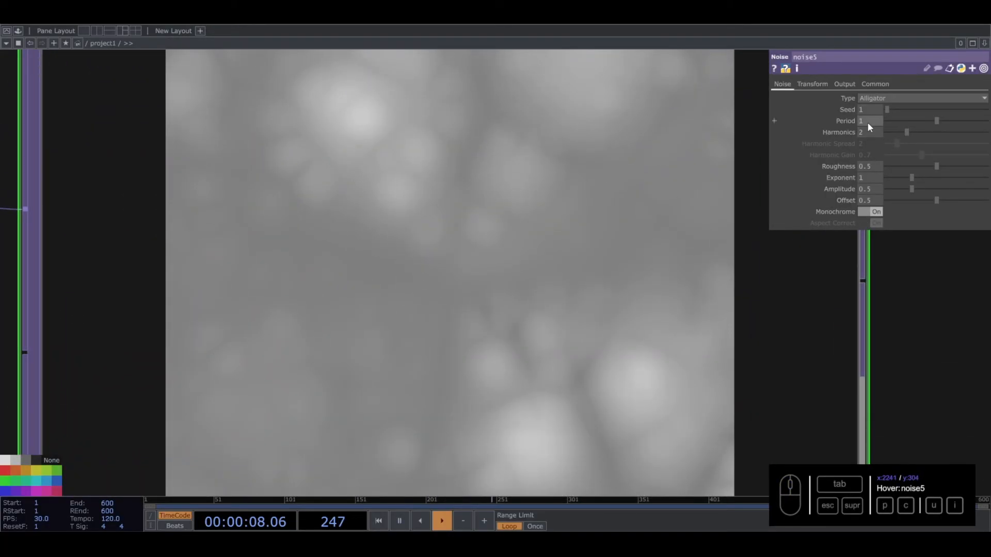
- Set noise5's Period to 2 and its Exponent to 0.5
key(Return)
scroll(411, 308, down, 3)
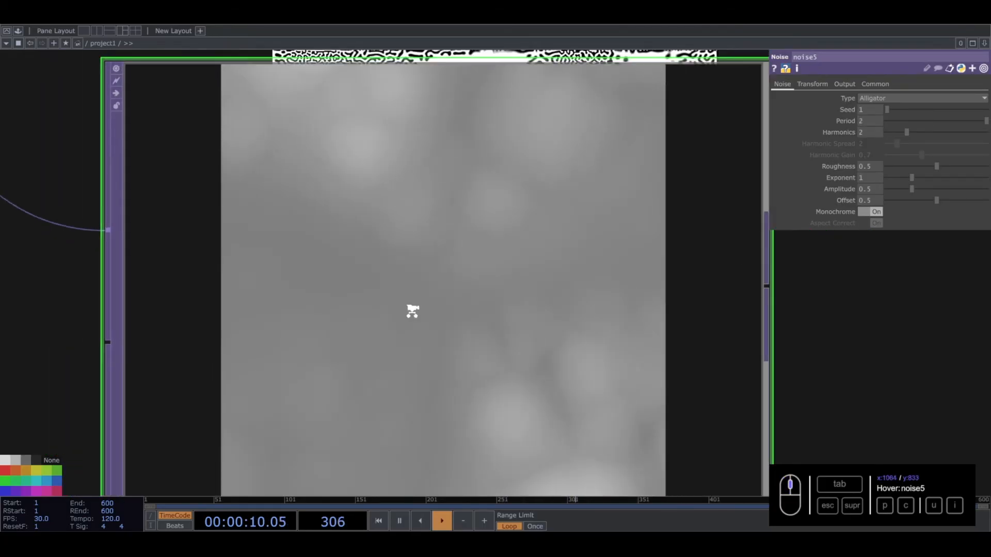
drag(914, 176, 891, 179)
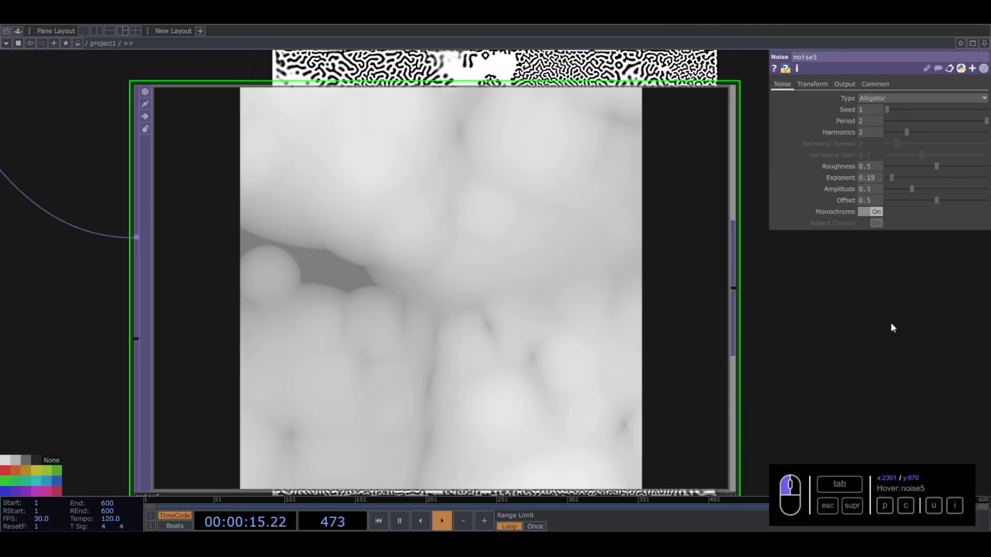
scroll(521, 307, down, 5)
double_click(868, 178)
text(0.5)
key(Return)
- Raise noise5's Amplitude to 2 and lower its Offset to 0
scroll(462, 319, up, 5)
scroll(462, 319, up, 1)
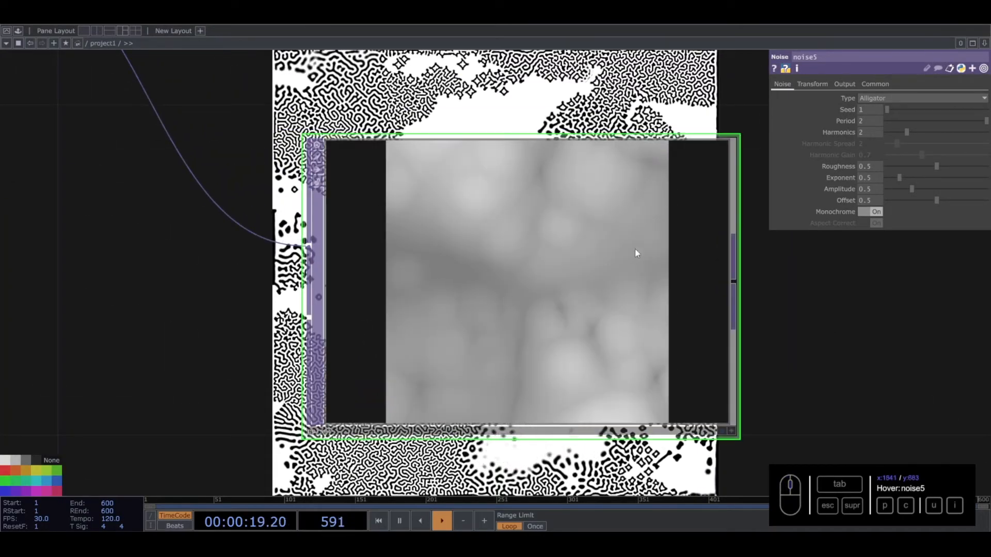
text(2)
key(Return)
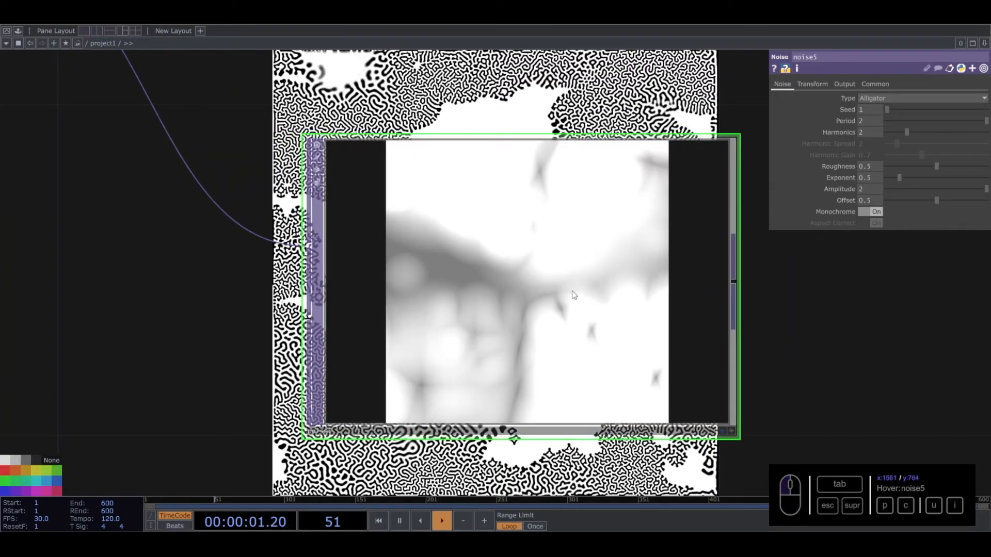
drag(937, 201, 862, 205)
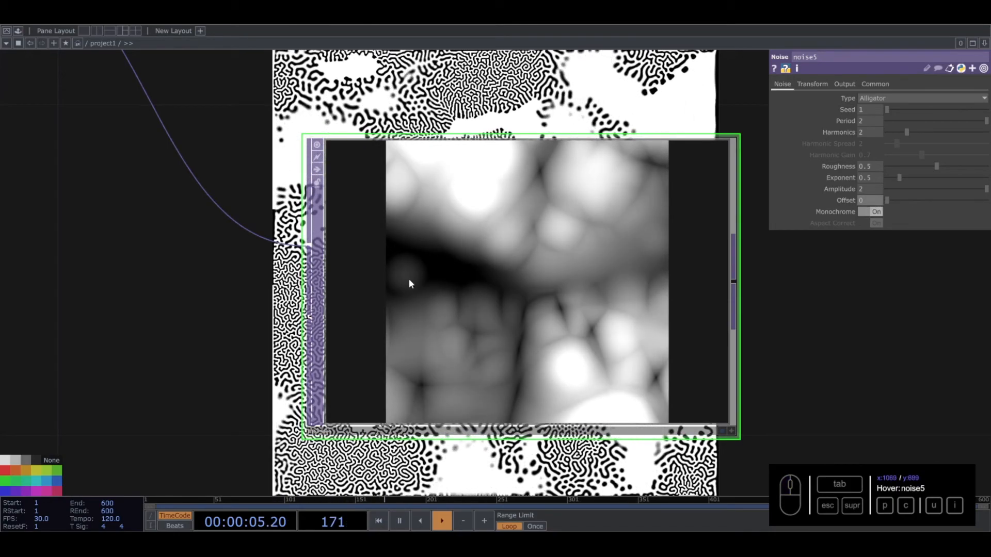
- Add a Slope TOP fed by the output of noise5 and place it beside that node
scroll(444, 279, down, 6)
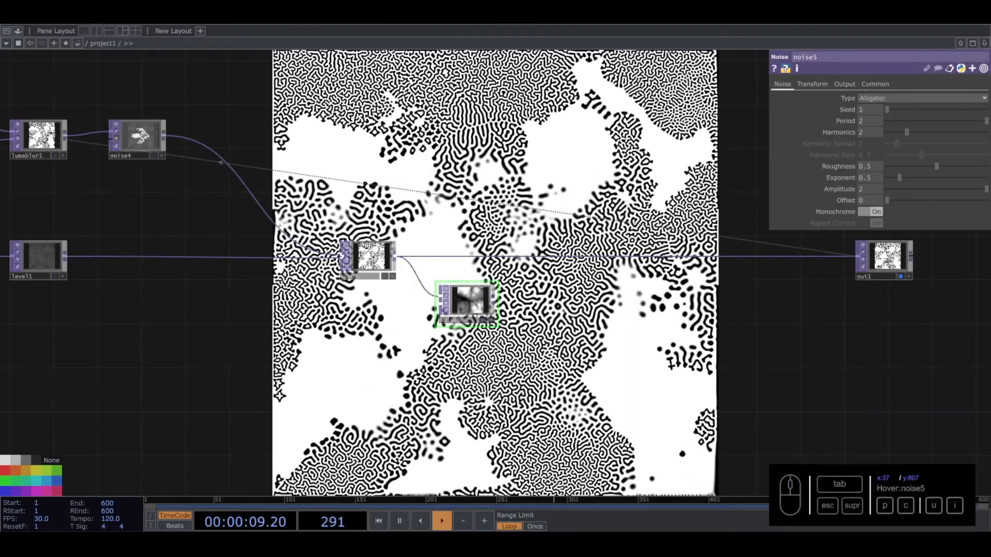
key(Tab)
text(slo)
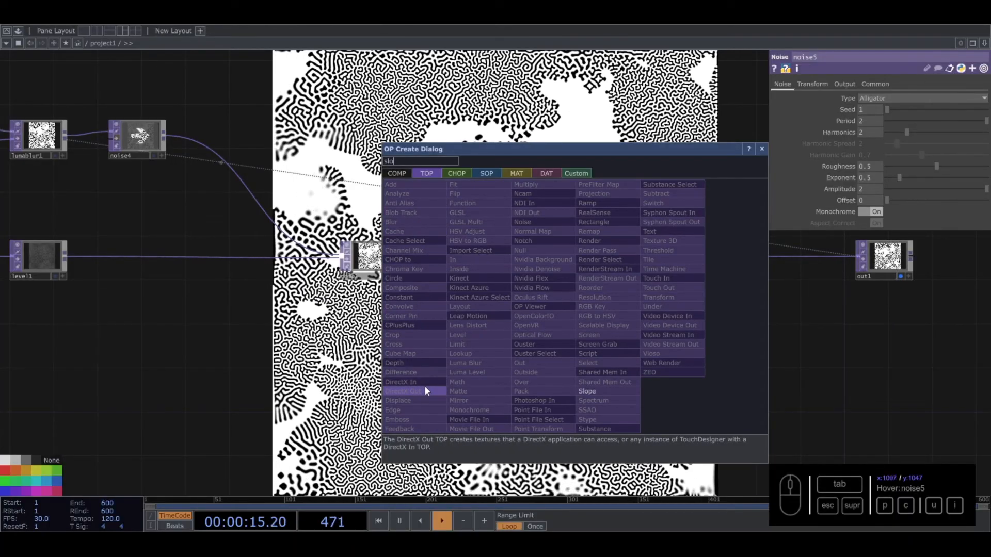
click(586, 391)
click(557, 299)
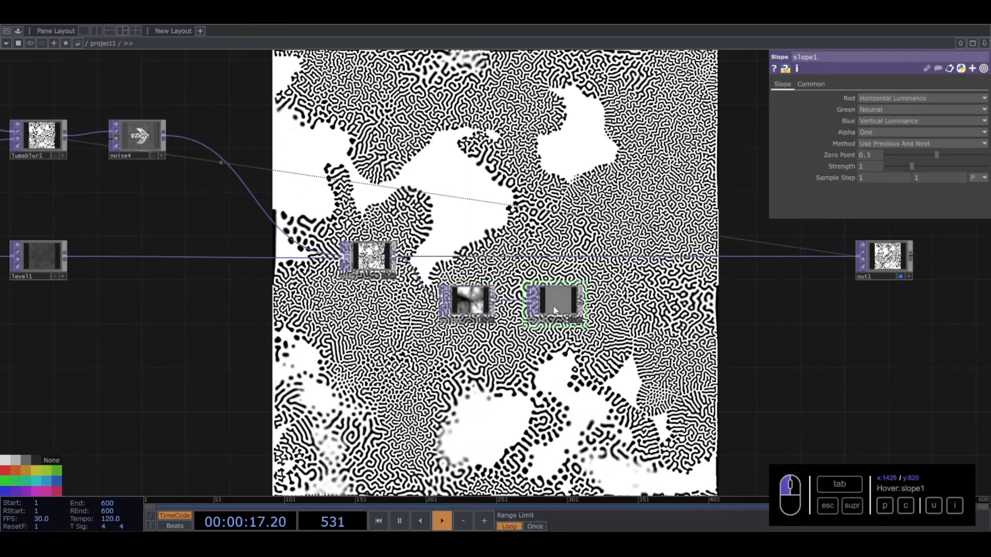
- Insert a Displace TOP on the wire between comp1 and out1, and feed slope1 into its second input
scroll(558, 286, up, 3)
scroll(558, 292, up, 1)
right_click(664, 231)
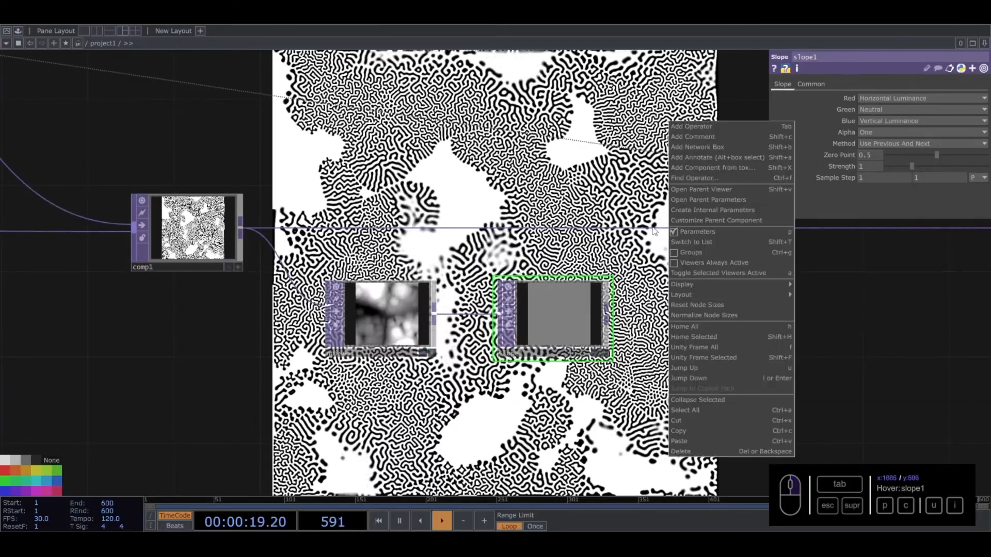
right_click(664, 228)
right_click(666, 230)
click(678, 221)
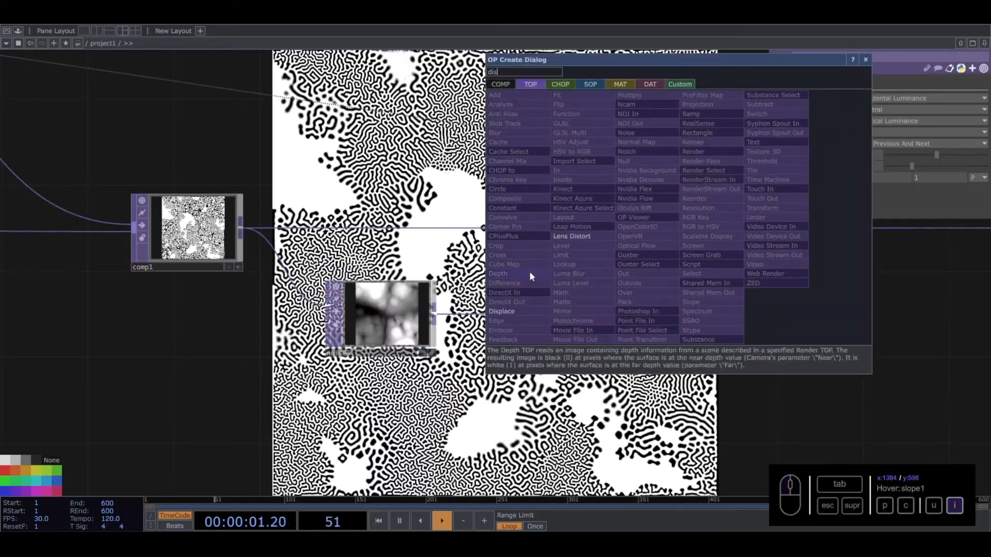
click(531, 242)
click(703, 231)
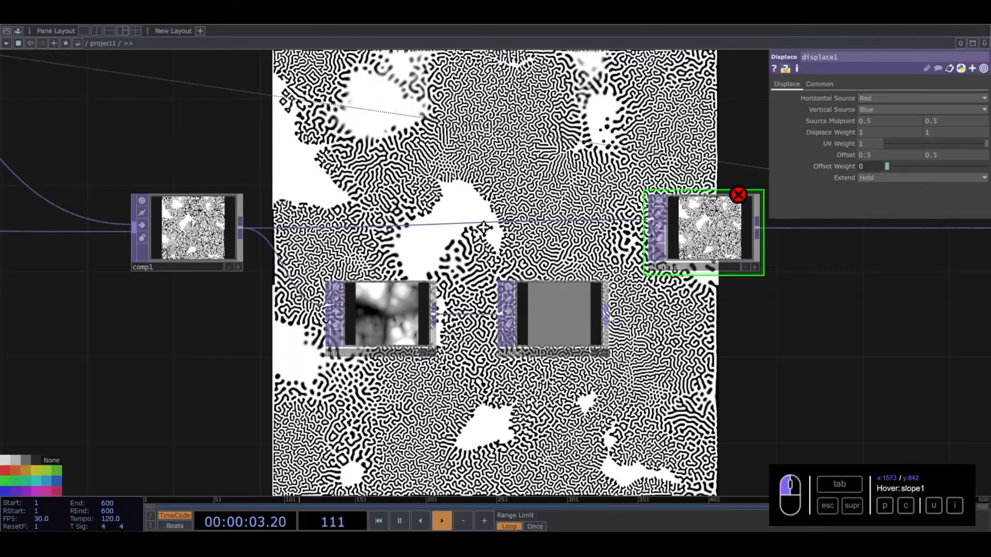
drag(640, 253, 648, 237)
drag(557, 143, 586, 274)
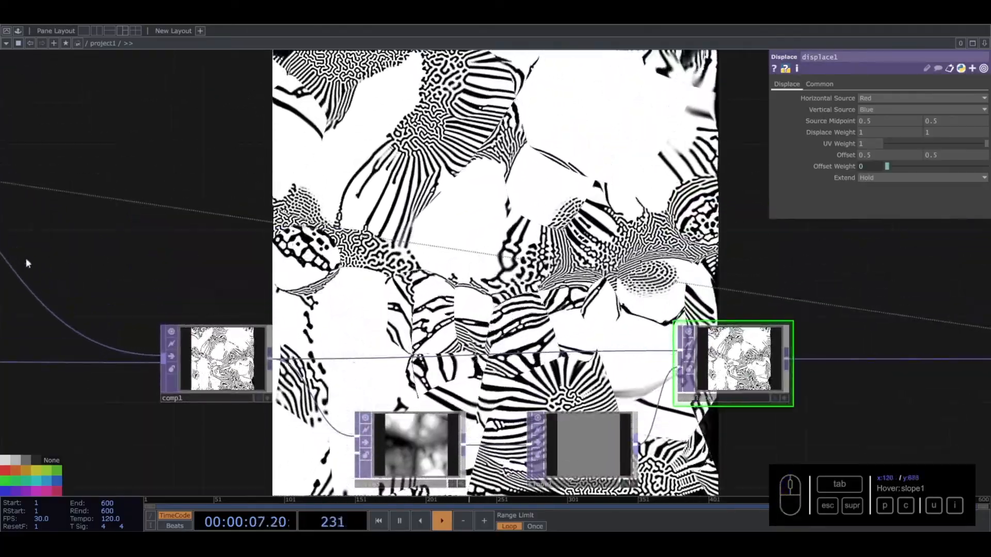
- Set slope1's Strength to 500 and both Sample Step values to 21
drag(584, 436, 510, 372)
click(509, 371)
mouse_move(958, 163)
mouse_down()
mouse_move(912, 165)
mouse_move(954, 165)
mouse_up()
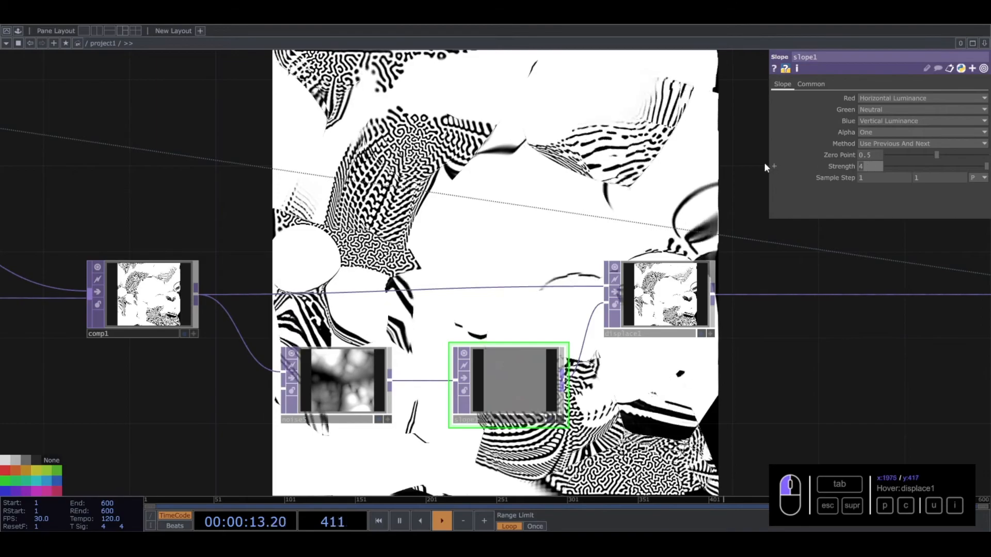
text(500)
drag(868, 179, 829, 175)
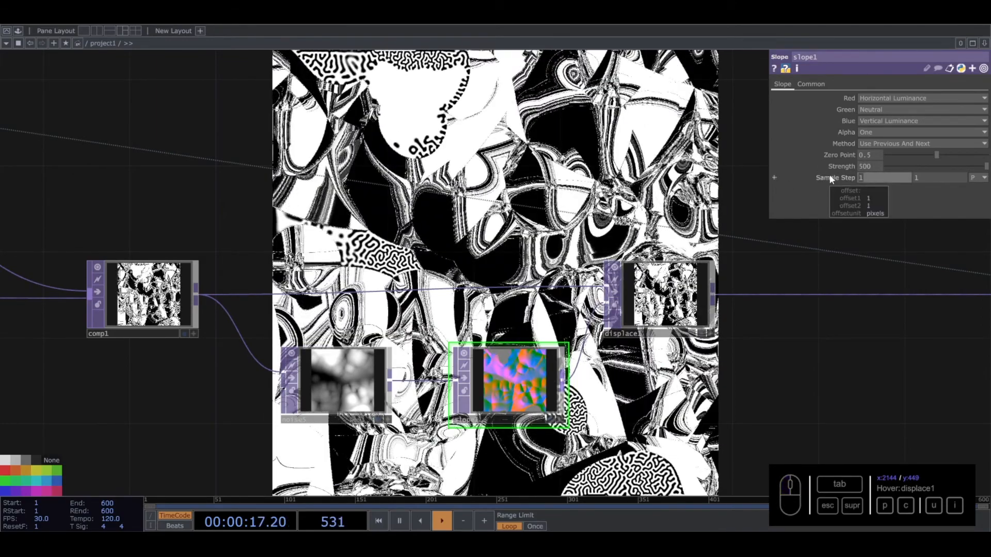
text(21)
key(Tab)
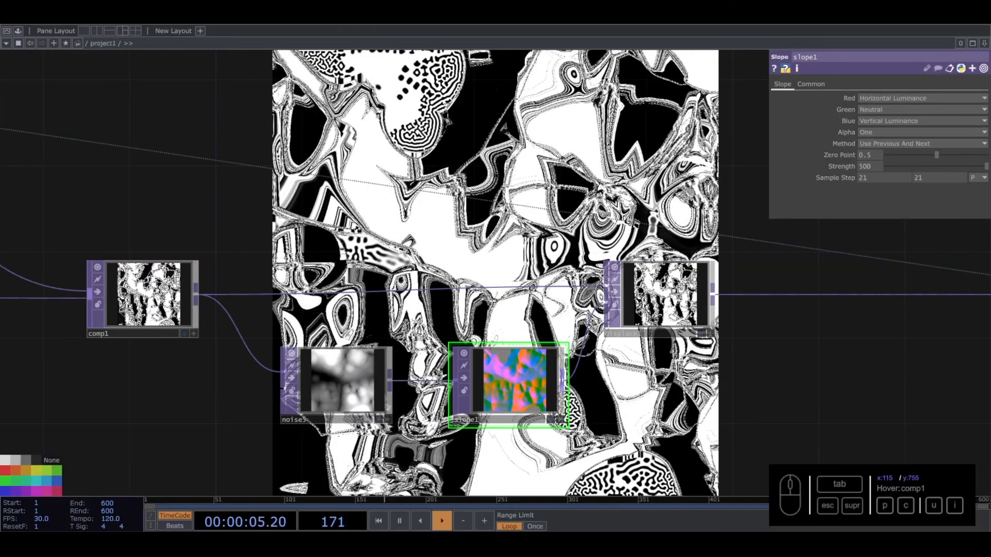
- Set both Displace Weight values of displace1 to 0.002
click(653, 288)
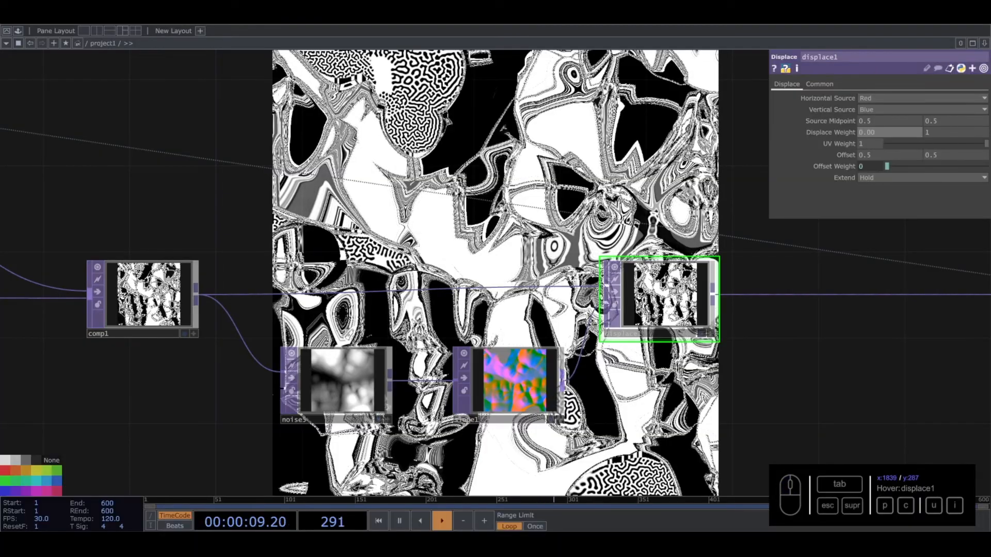
key(Tab)
text(0.002)
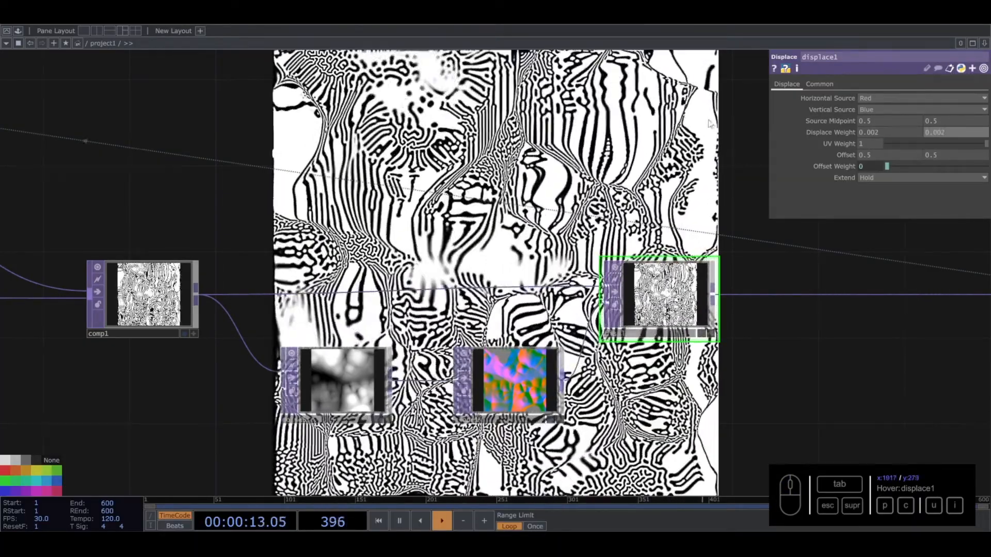
- Reduce slope1's Strength to 4 and set both Sample Step values to 1
drag(538, 70, 520, 218)
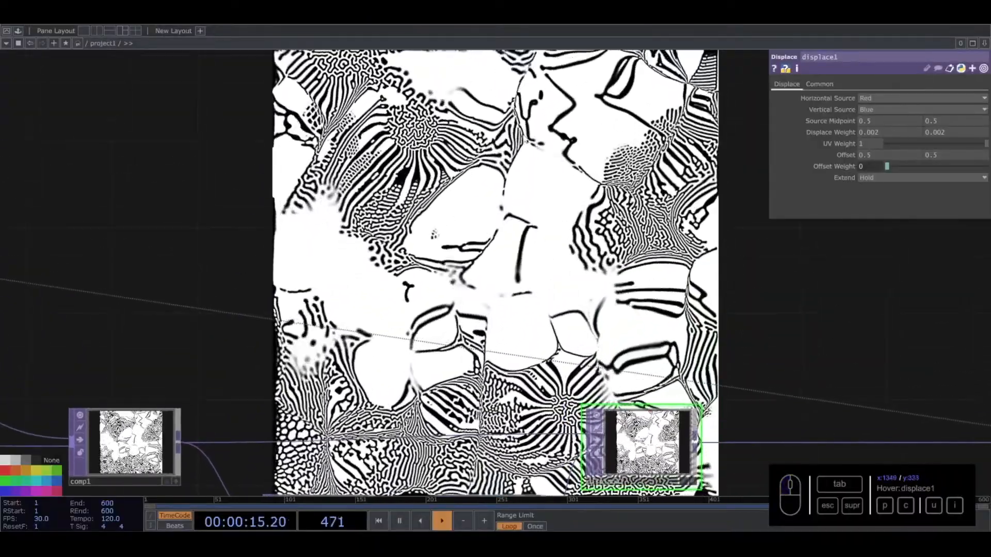
drag(493, 324, 498, 124)
scroll(481, 302, up, 5)
drag(501, 297, 555, 238)
drag(658, 285, 676, 383)
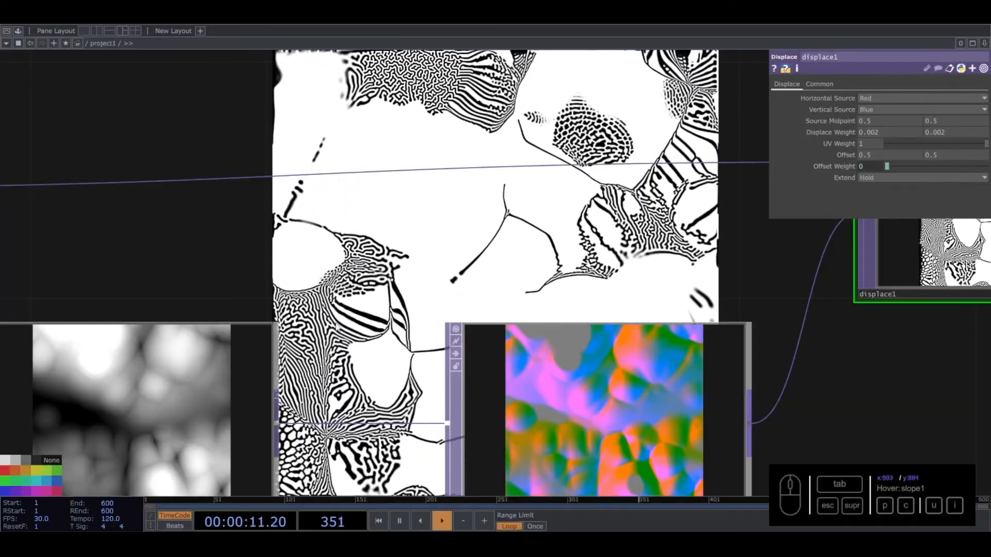
drag(645, 330, 430, 224)
scroll(396, 302, down, 4)
click(397, 301)
drag(494, 294, 553, 385)
drag(986, 166, 948, 167)
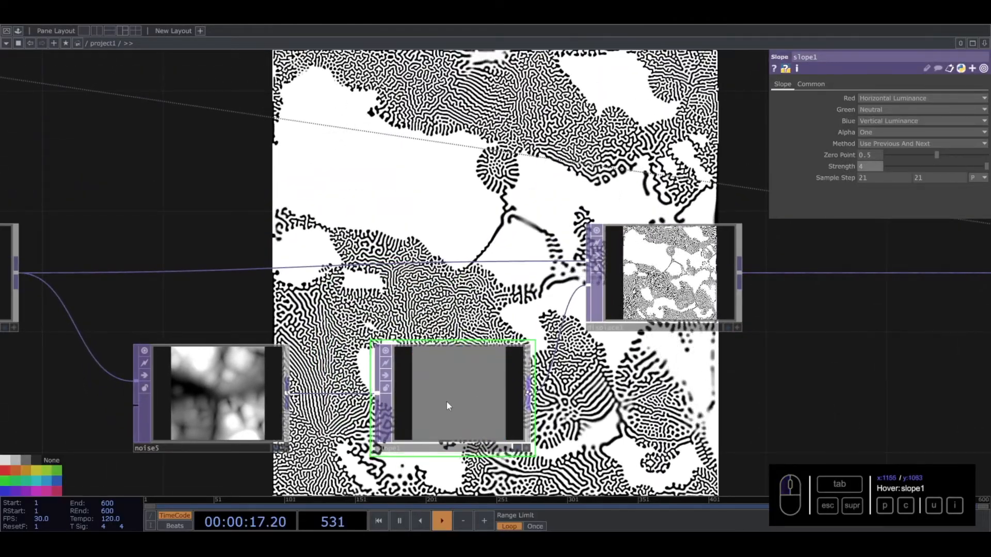
scroll(447, 401, up, 5)
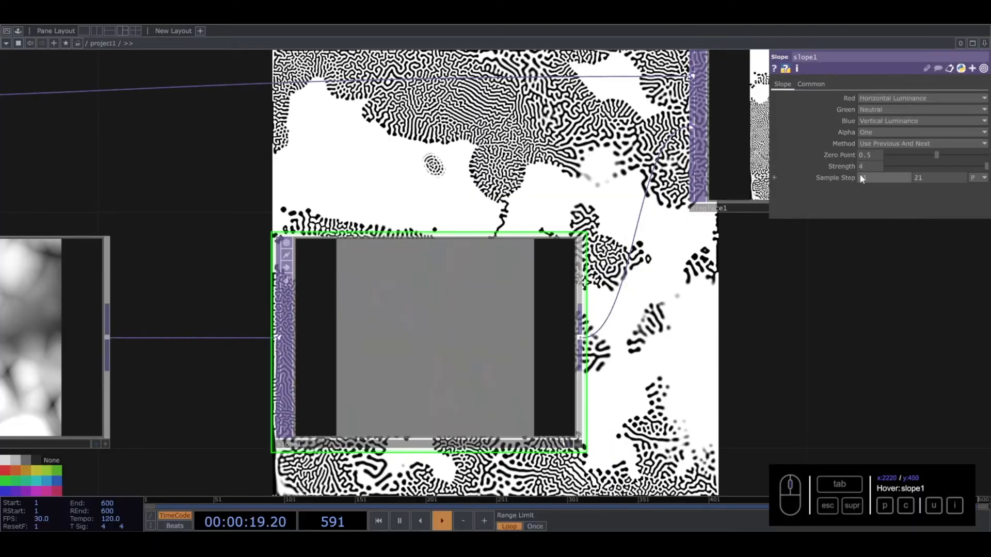
text(1)
drag(683, 342, 682, 344)
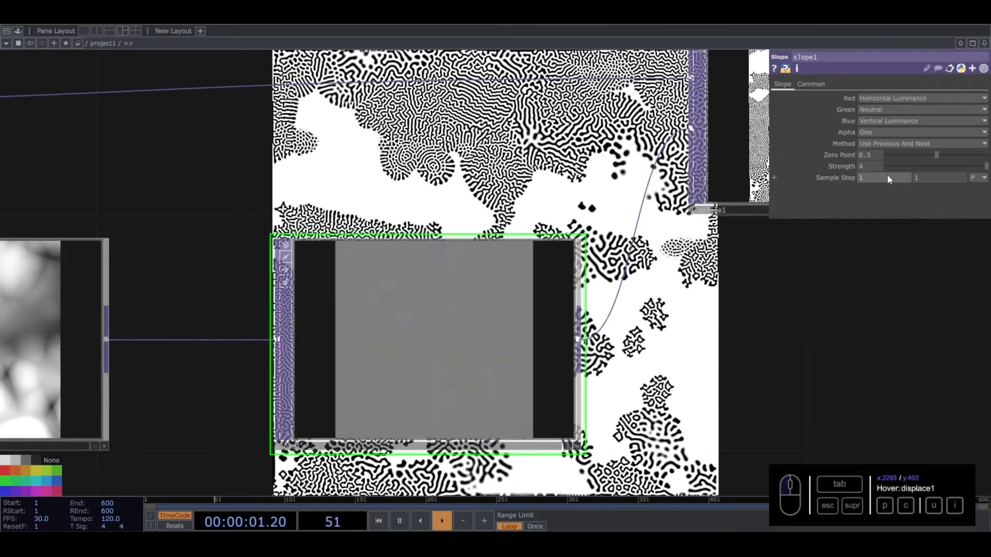
- Raise the Strength of slope1 to 100
drag(792, 165, 785, 165)
text(100)
key(Return)
drag(567, 290, 518, 345)
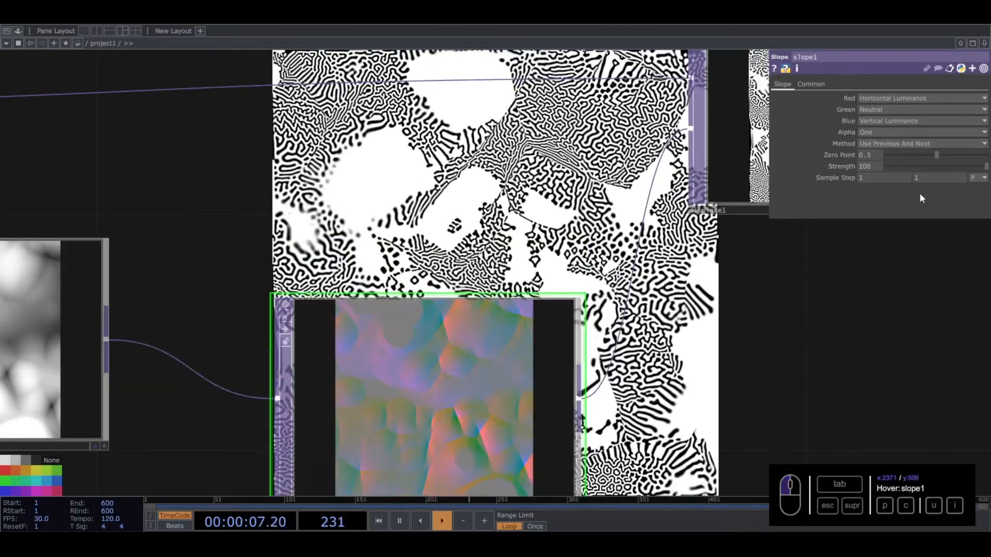
- Try a Sample Step of 20 in both directions on slope1 and inspect its output up close
drag(879, 179, 742, 165)
text(20)
key(Tab)
text(20)
key(Return)
drag(460, 415, 459, 357)
scroll(438, 380, up, 4)
scroll(436, 380, up, 2)
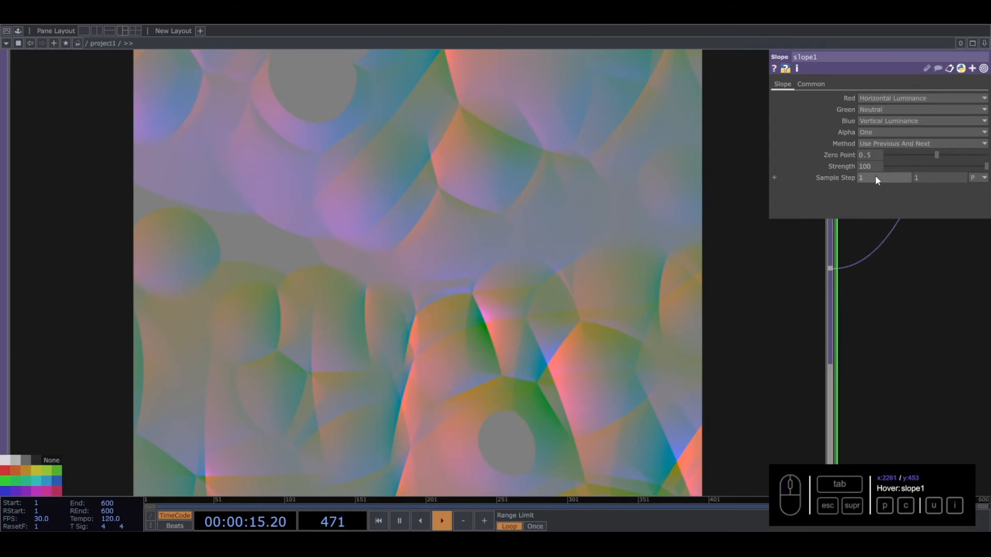
- Set the Strength of slope1 to 500
scroll(640, 299, down, 6)
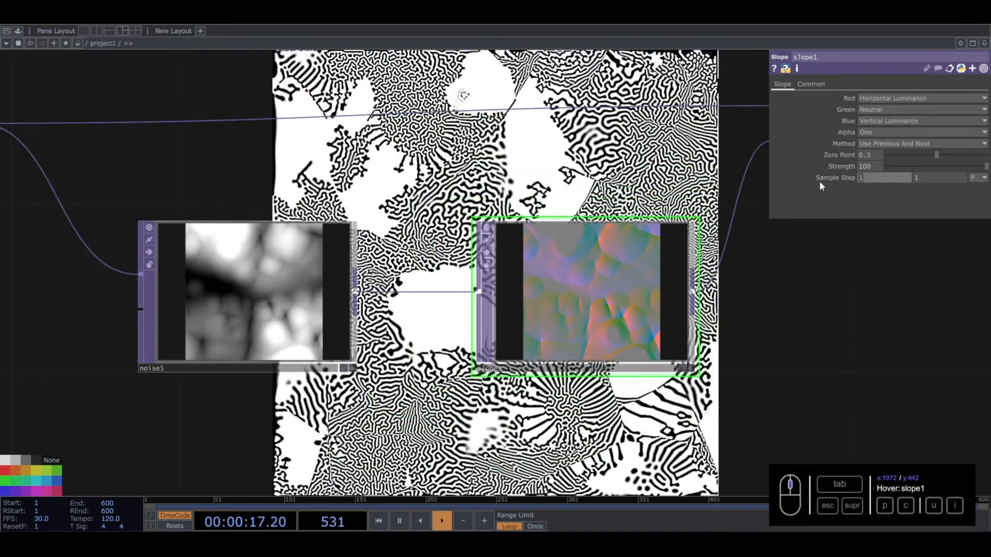
click(863, 165)
text(500)
click(813, 252)
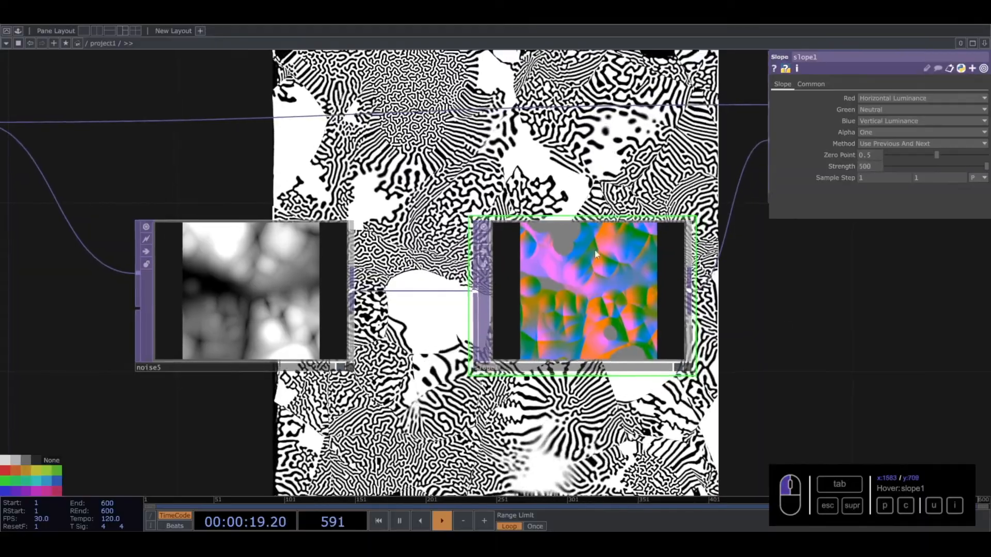
drag(613, 138, 562, 230)
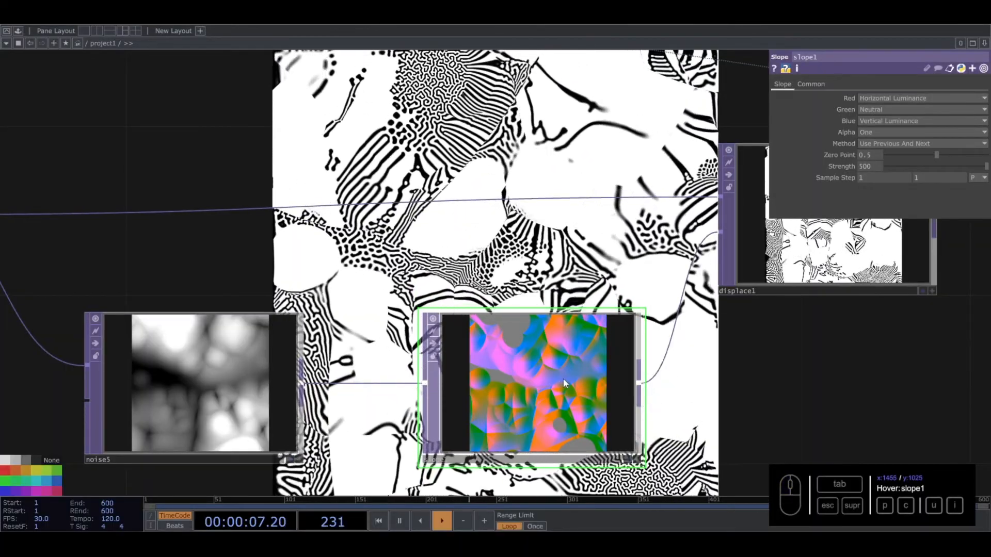
click(563, 383)
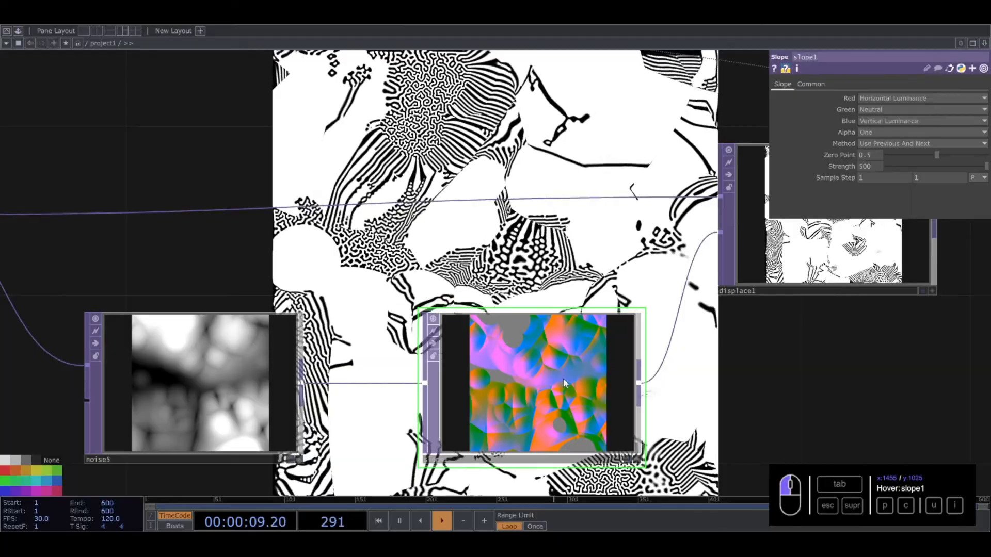
- Set both Sample Step values of slope1 to 25
drag(888, 178, 735, 181)
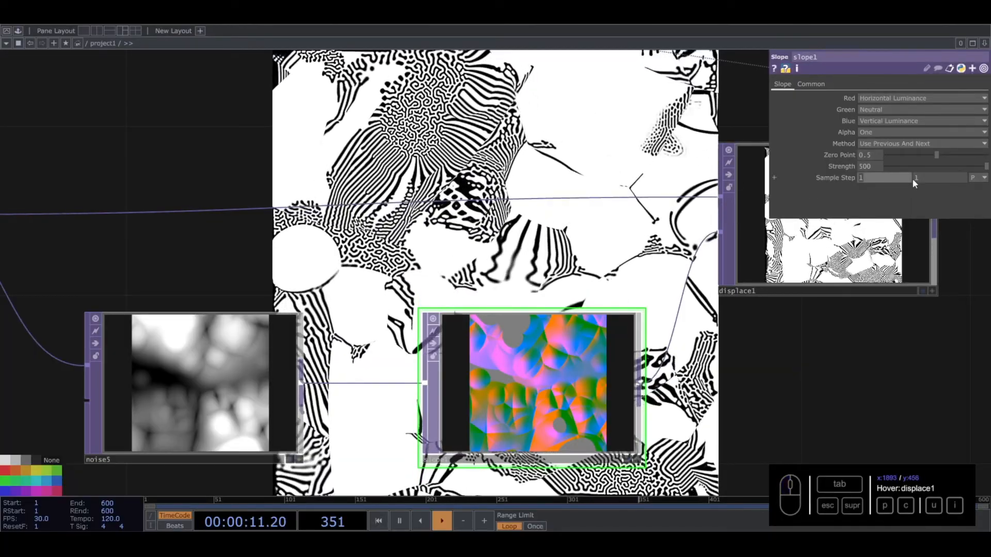
text(24)
click(924, 179)
text(25)
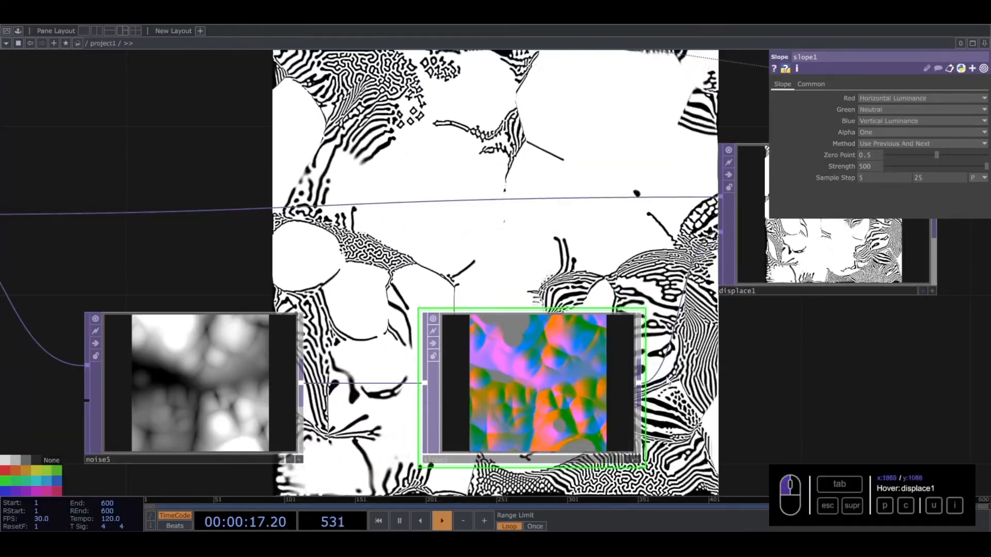
drag(870, 178, 785, 173)
text(25)
click(745, 407)
- Change the Extend mode of displace1 to Mirror
drag(744, 404, 687, 422)
scroll(498, 396, up, 3)
scroll(509, 372, down, 6)
drag(572, 299, 504, 312)
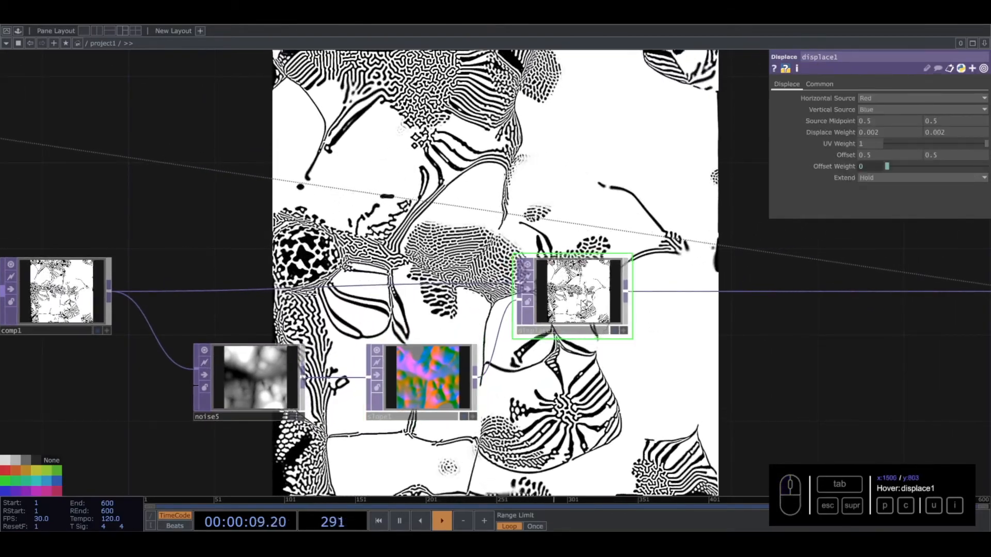
click(878, 177)
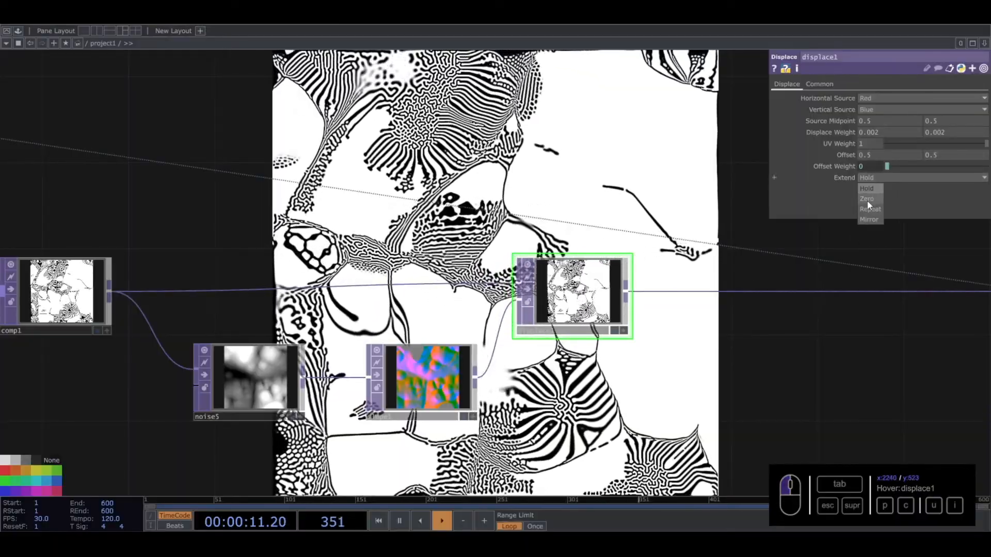
drag(613, 187, 561, 191)
scroll(545, 347, up, 1)
scroll(545, 347, up, 8)
scroll(549, 318, down, 9)
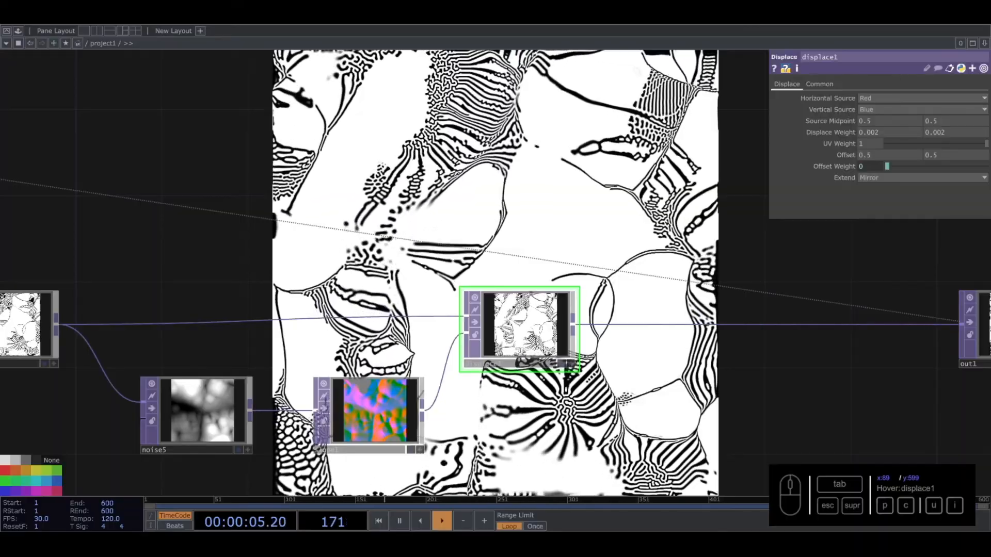
- Look over the network from out1 back through displace1 and comp1 to the lumablur1 and noise4 nodes
middle_drag(750, 370, 737, 370)
drag(708, 425, 219, 374)
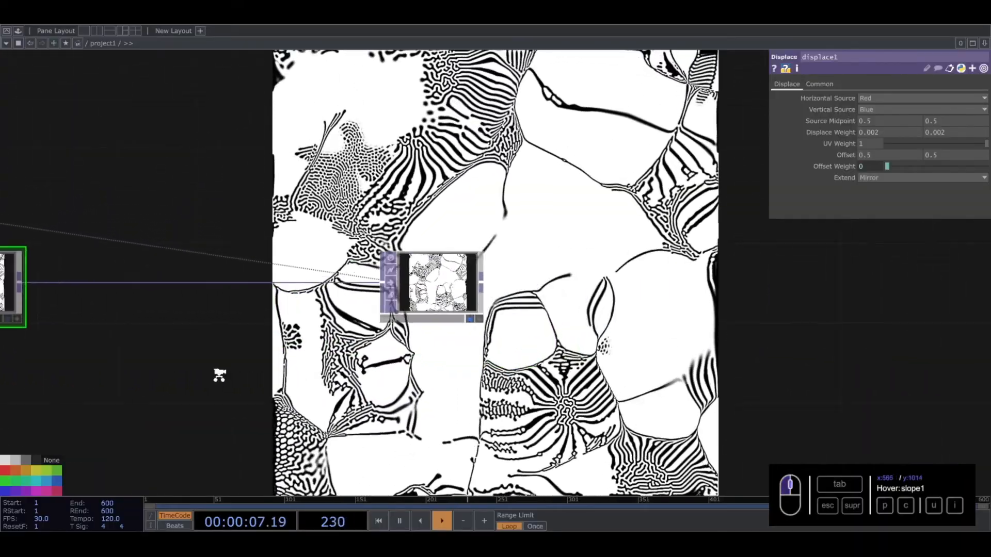
scroll(219, 373, down, 5)
drag(313, 352, 485, 353)
scroll(208, 335, up, 5)
drag(208, 335, 635, 330)
scroll(635, 331, down, 5)
drag(186, 243, 254, 239)
scroll(256, 241, up, 3)
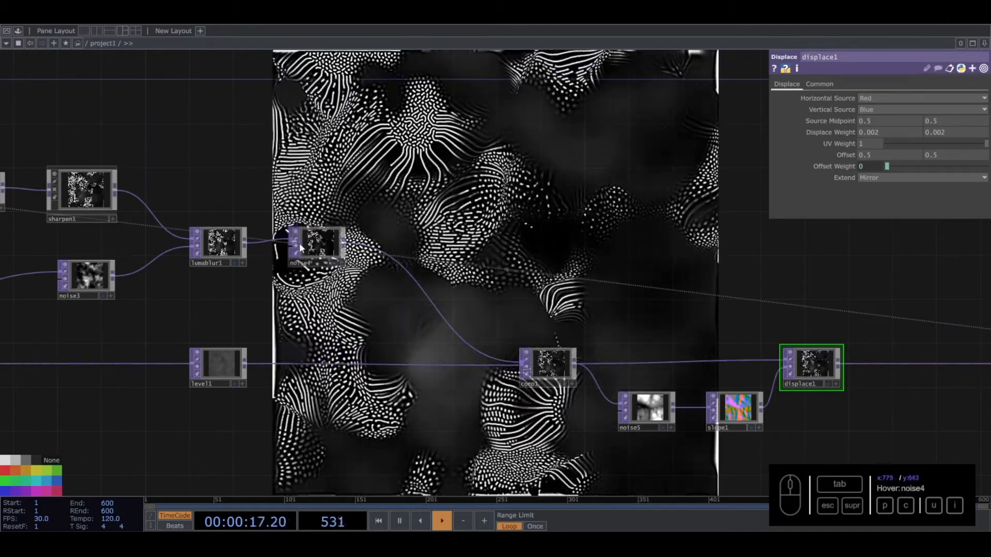
- Add a Slope TOP fed by displace1, placed below the wire leading to out1
click(297, 246)
drag(926, 276, 444, 211)
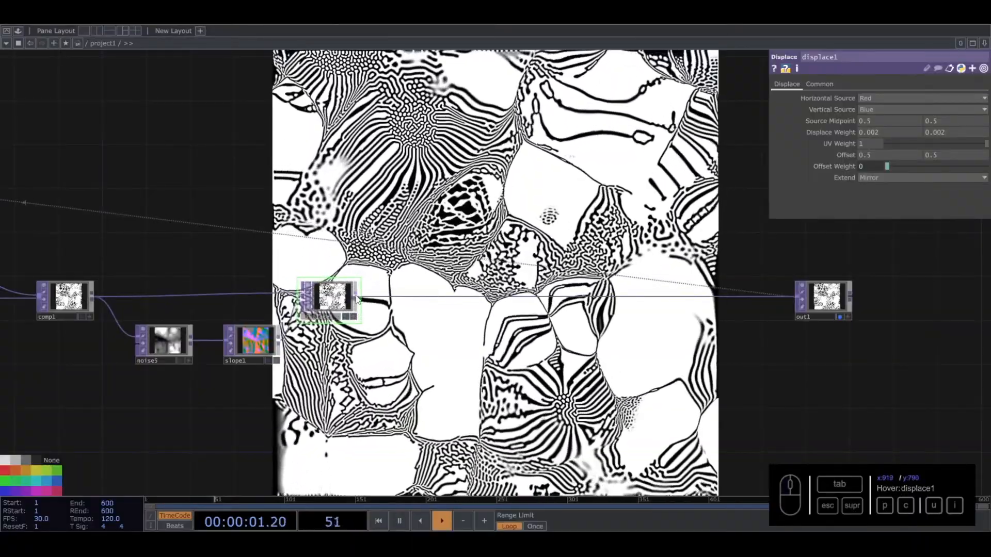
key(Tab)
text(slo)
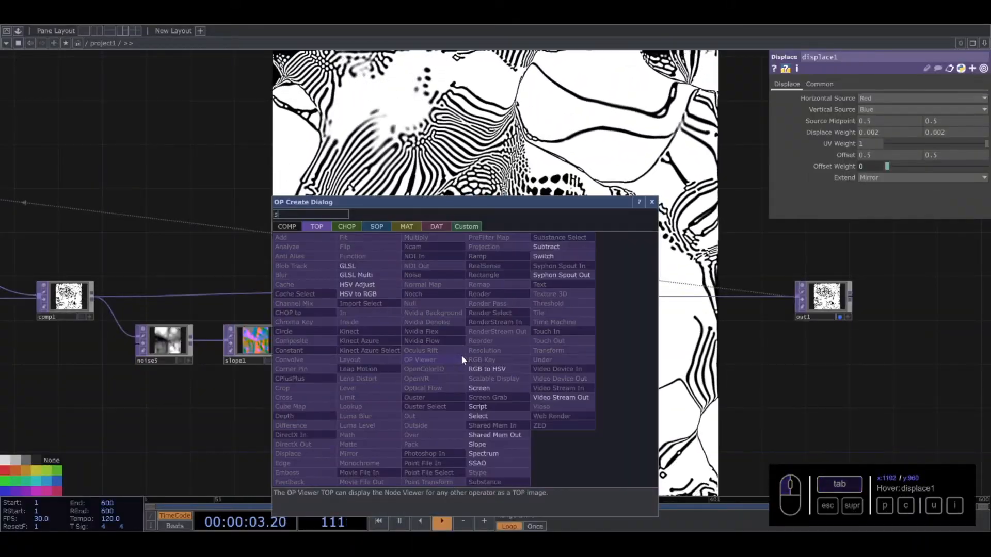
click(481, 444)
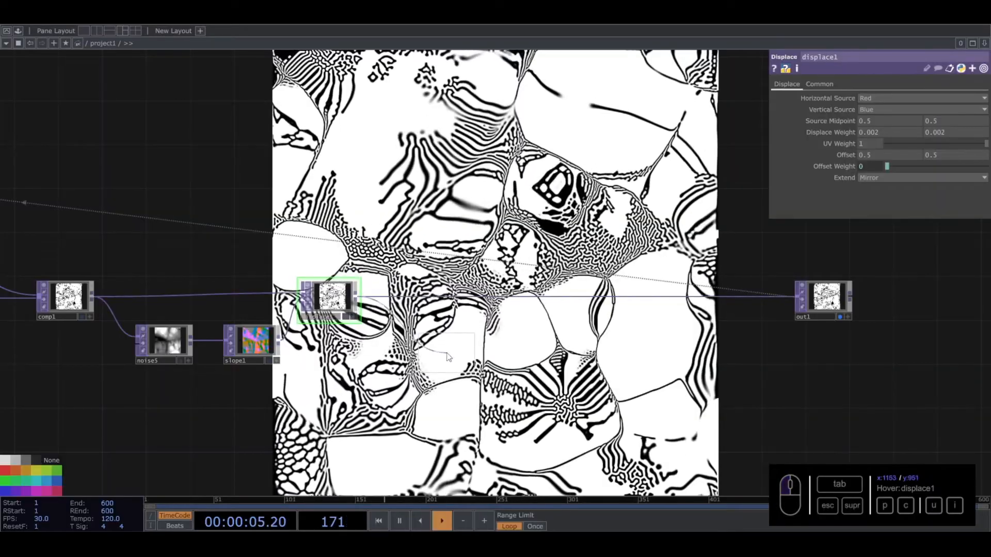
click(450, 343)
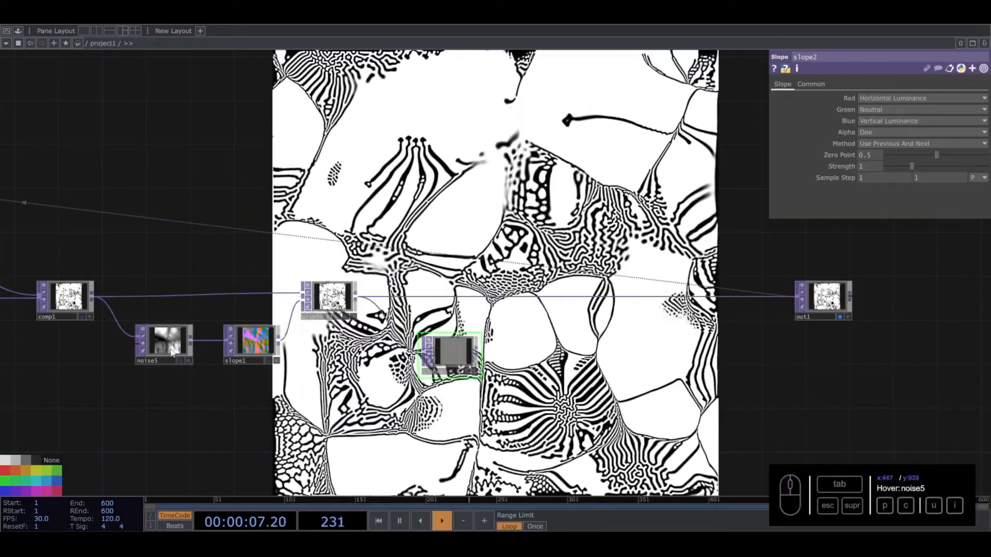
- Try shifting the third Translate value of noise5 to negative values such as -0.08, and reset it to 0
click(177, 349)
drag(191, 395, 320, 412)
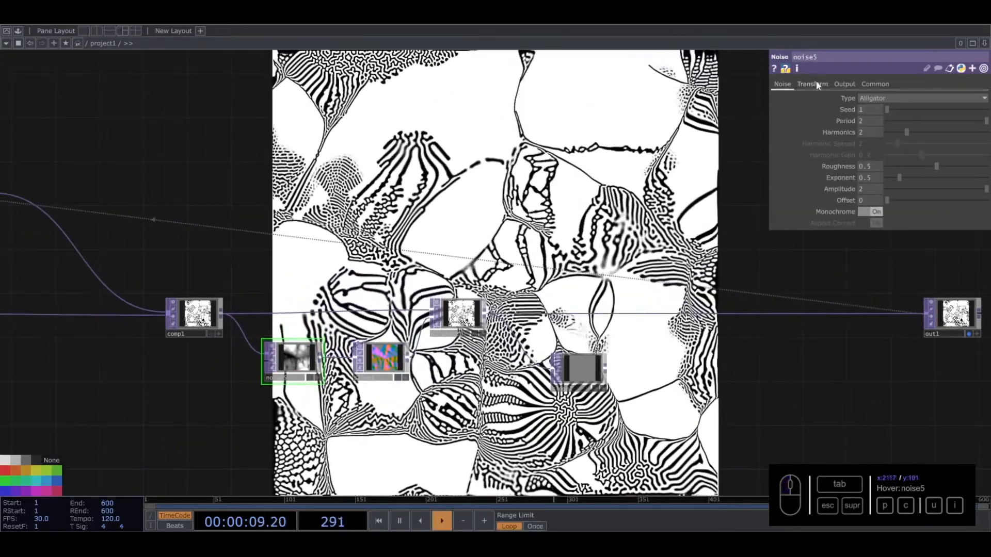
click(814, 84)
middle_drag(967, 113, 731, 134)
drag(971, 122, 893, 126)
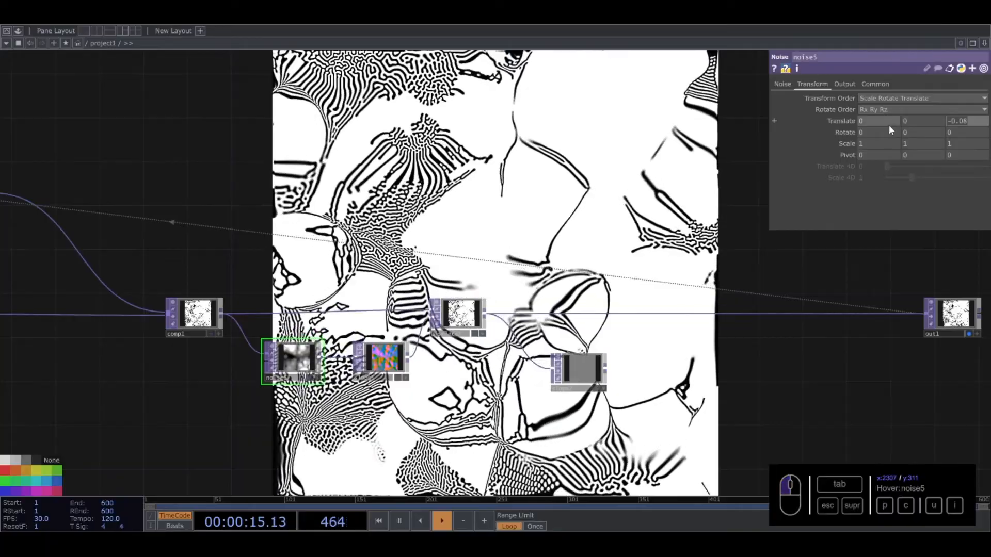
text(0)
key(Return)
- Set the Strength of slope2 to 4
drag(603, 279, 499, 262)
drag(481, 355, 470, 355)
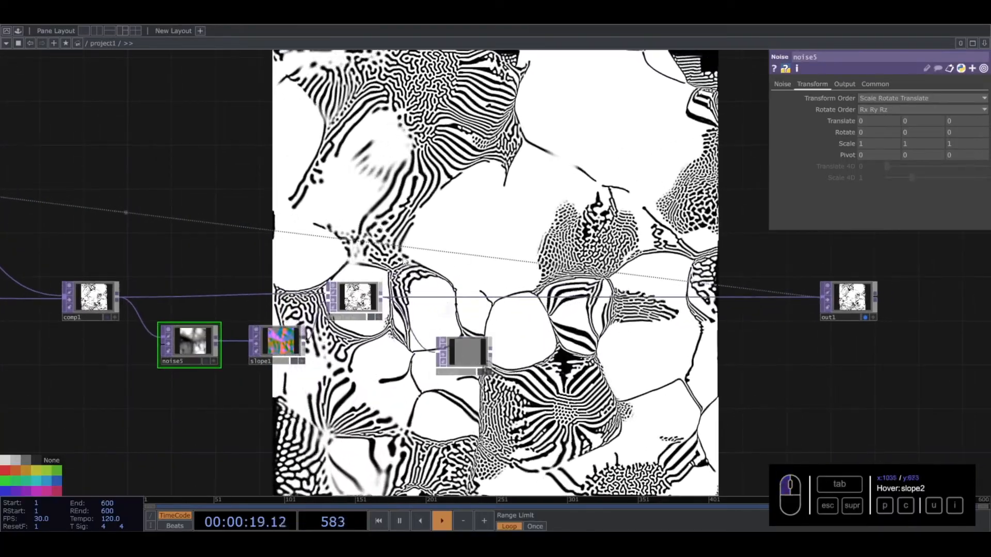
drag(462, 399, 488, 397)
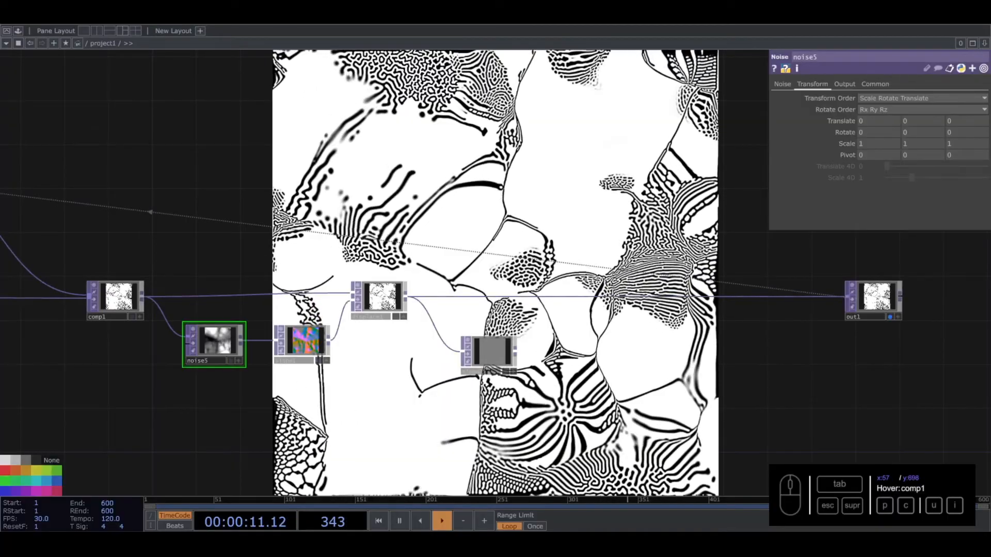
scroll(537, 357, up, 10)
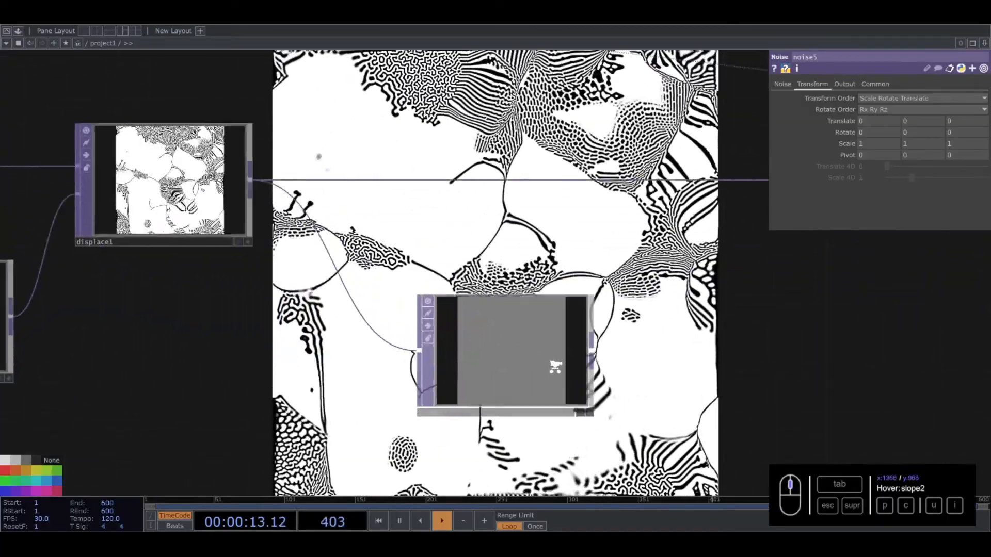
scroll(421, 360, up, 4)
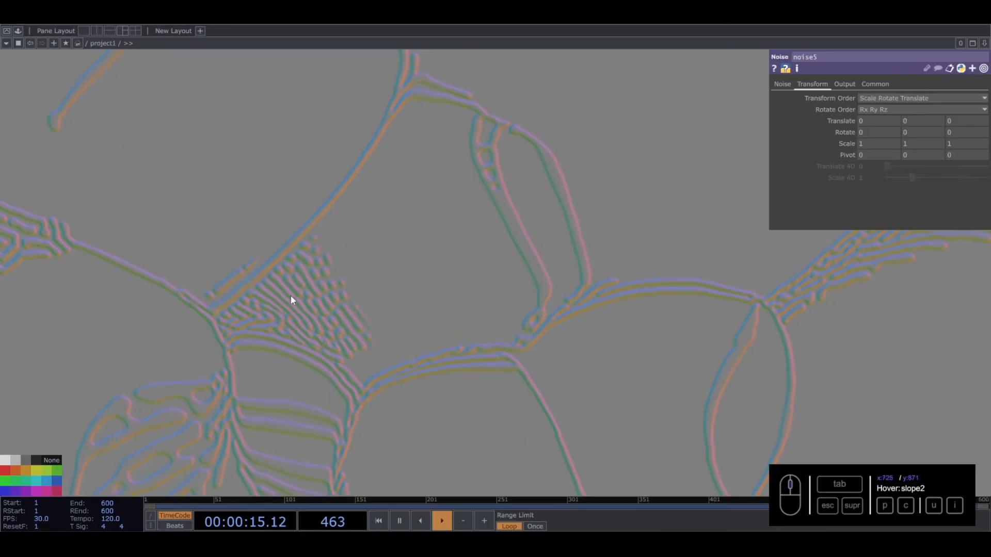
click(510, 385)
scroll(506, 387, down, 10)
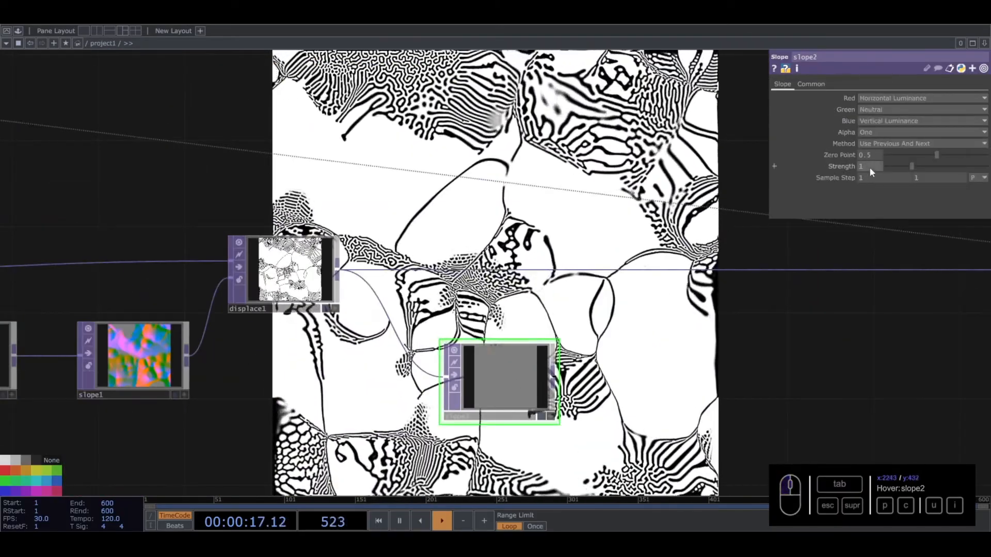
click(873, 168)
text(4)
click(760, 158)
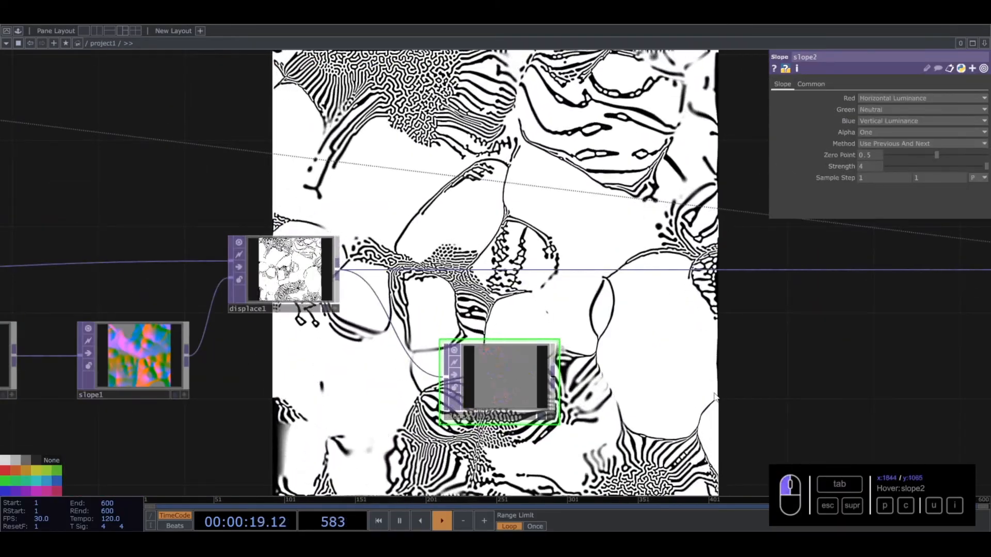
- Set both Sample Step values of slope2 to 3
scroll(491, 405, up, 5)
scroll(492, 404, up, 2)
click(862, 178)
text(4)
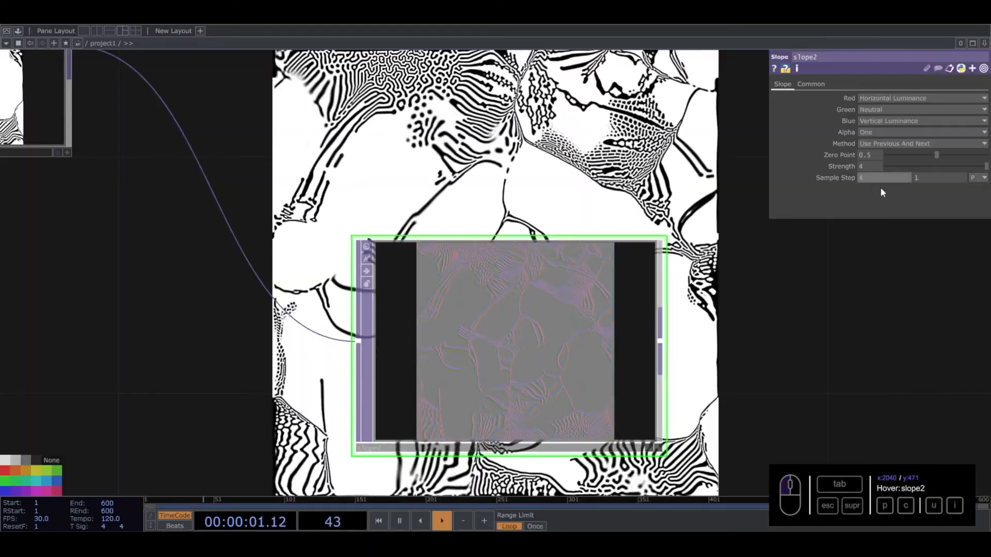
- Add a Blur TOP fed by slope2
scroll(361, 309, down, 5)
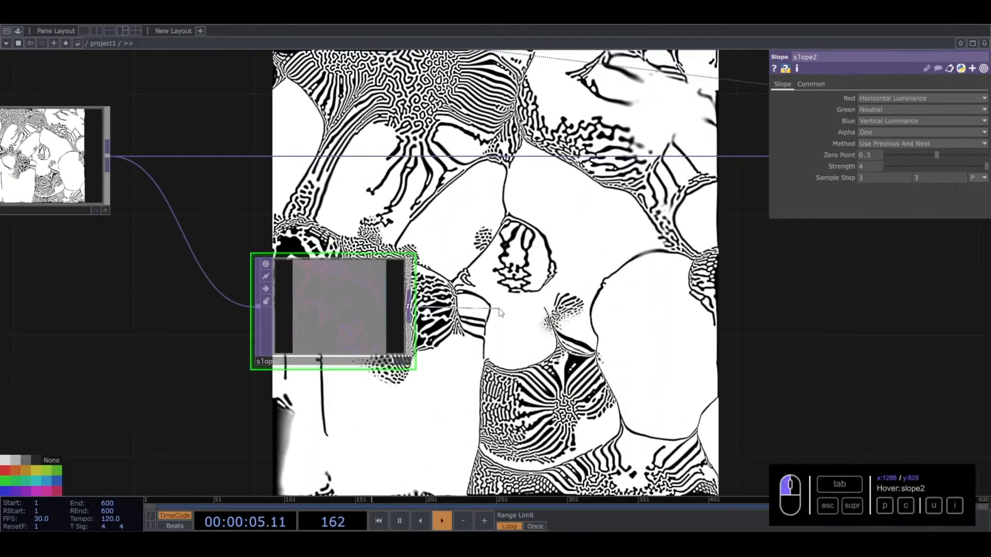
key(Tab)
text(blu)
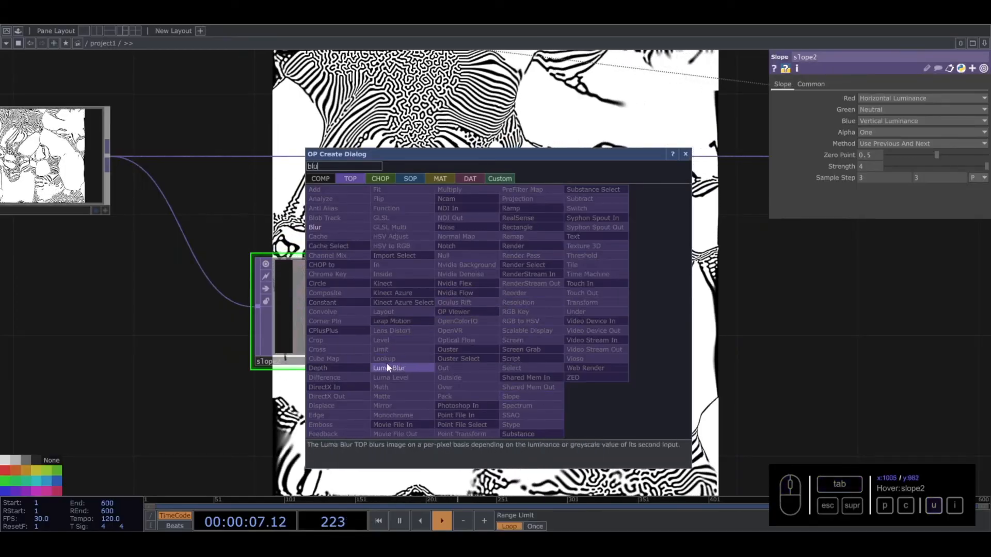
click(332, 228)
click(543, 321)
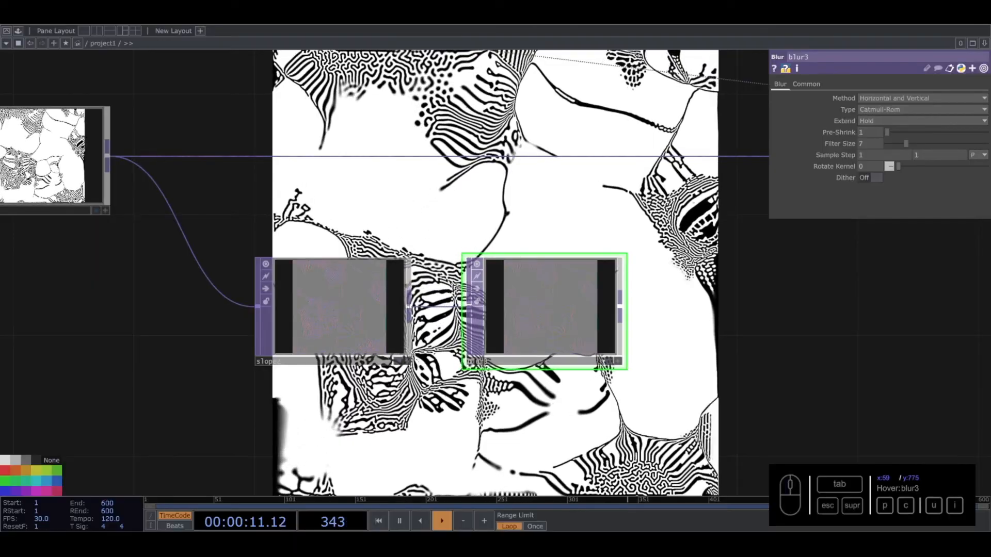
- Insert a Displace TOP between displace1 and out1, with blur3 wired into its second input
drag(729, 320, 690, 323)
scroll(551, 313, down, 5)
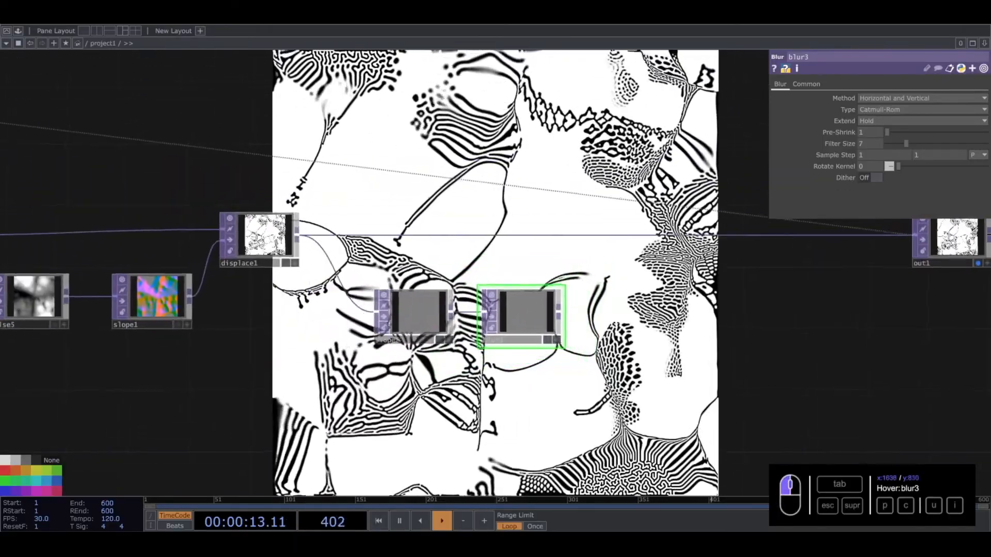
drag(614, 302, 552, 338)
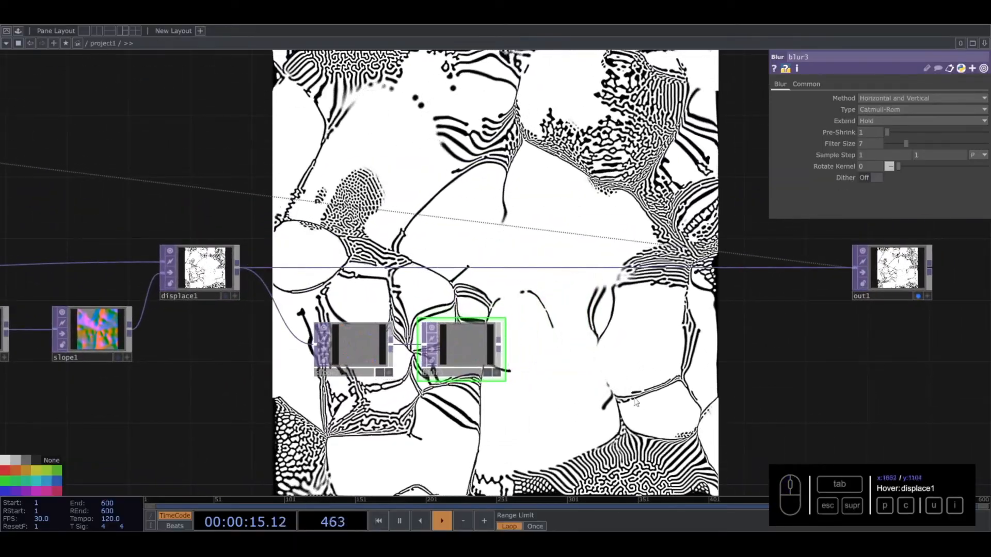
right_click(556, 269)
click(573, 264)
key(Escape)
right_click(570, 265)
key(Escape)
right_click(564, 267)
click(577, 260)
text(dis)
click(407, 353)
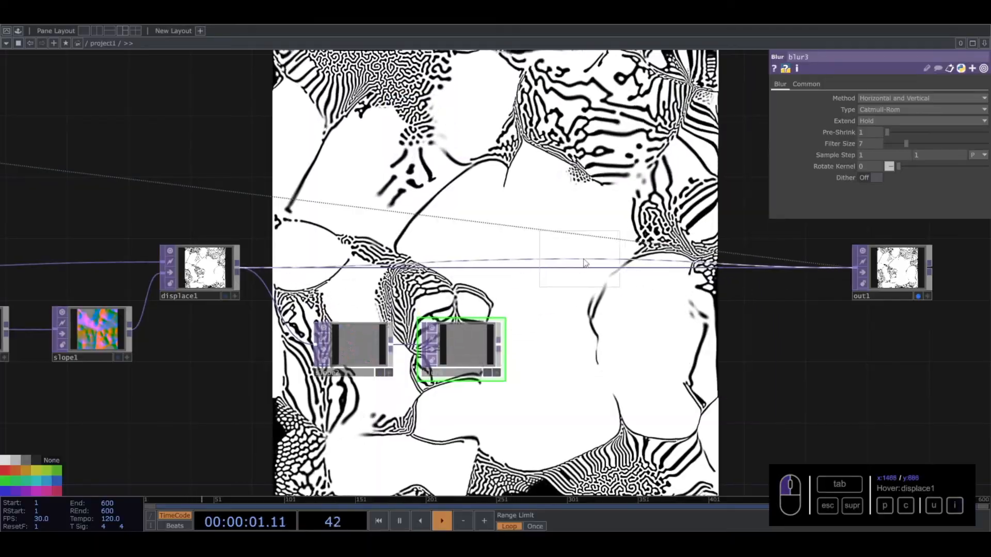
click(591, 278)
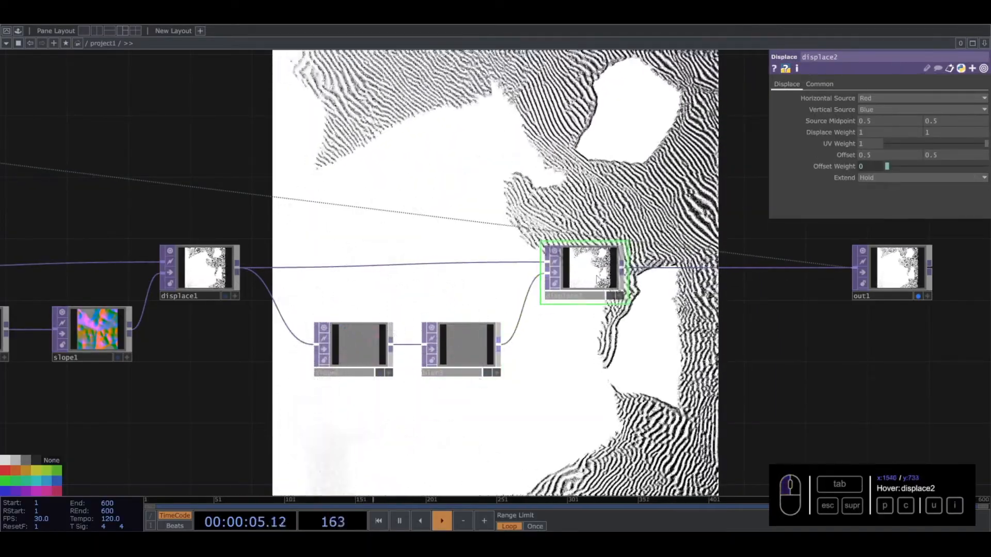
- Reduce both Displace Weight values of displace2 to 0.001 and raise them to 0.006
middle_drag(847, 136, 769, 140)
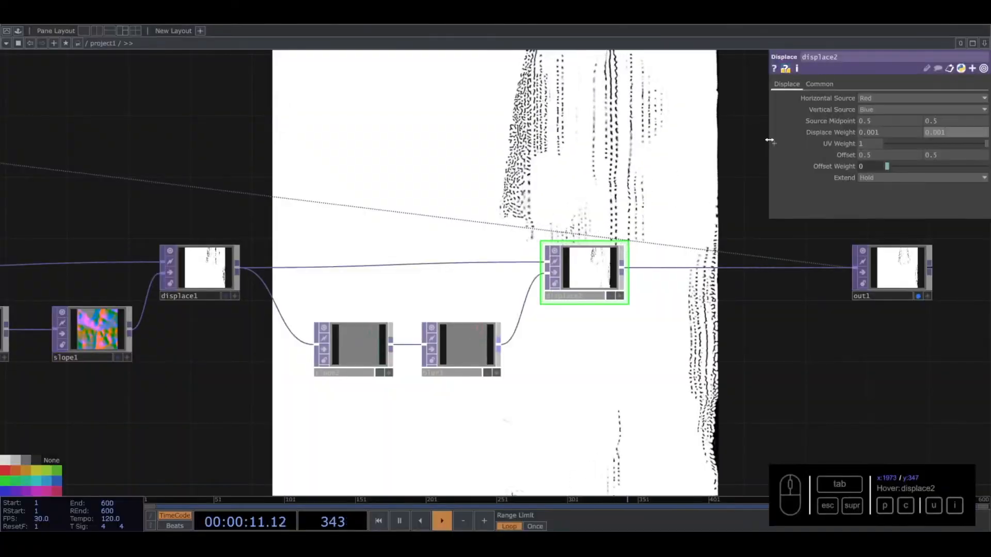
middle_drag(848, 129, 847, 111)
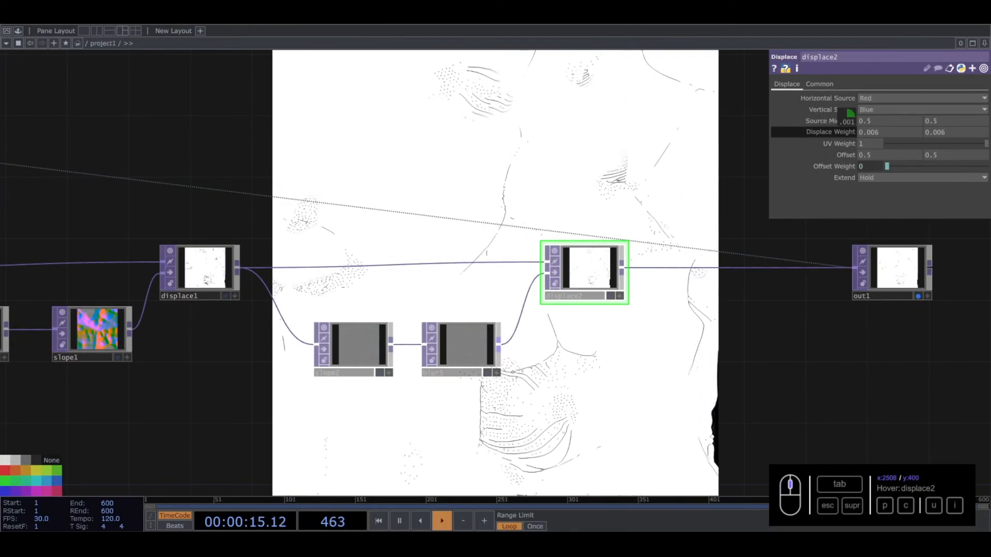
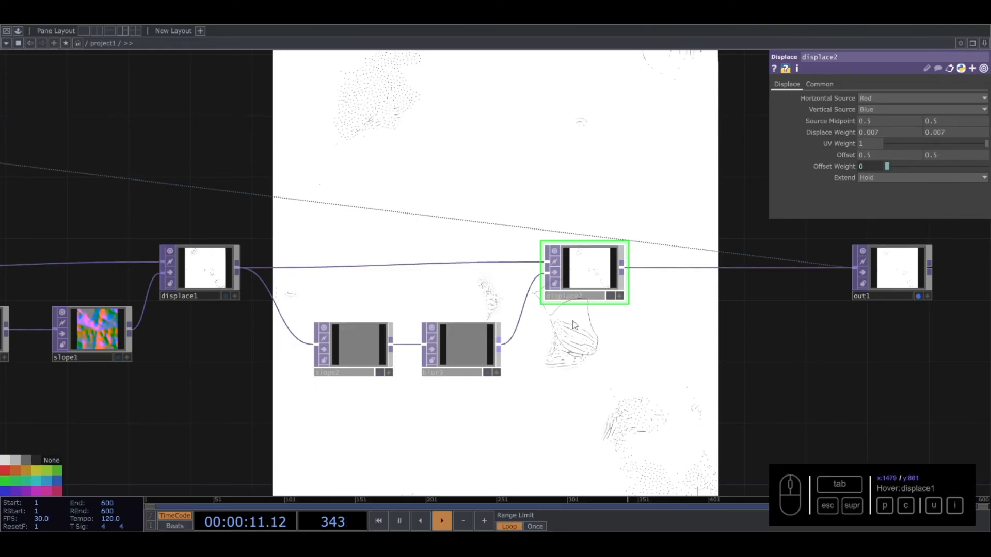
- Set the Extend mode of displace2 to Mirror
scroll(613, 336, down, 3)
scroll(613, 336, up, 3)
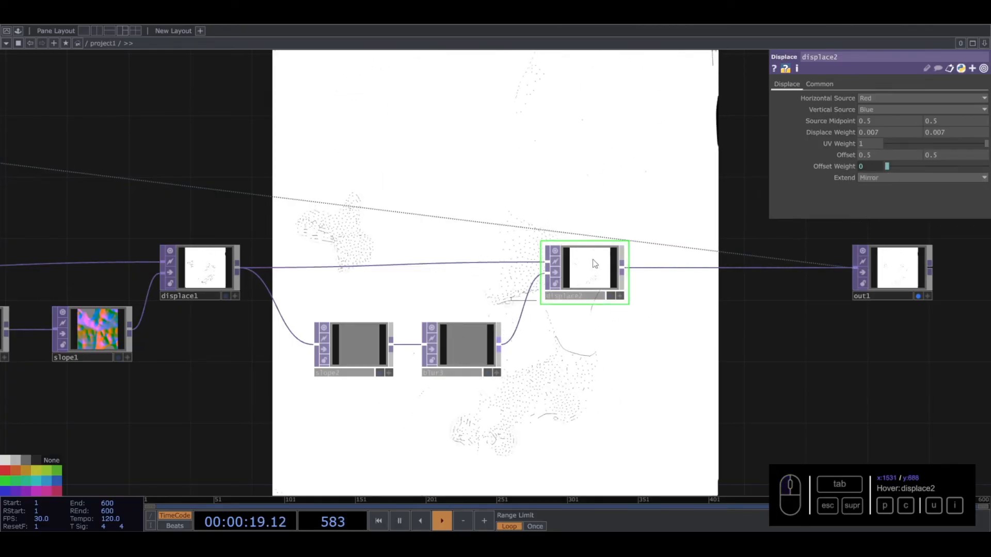
- Toggle the bypass of noise4 to compare the pattern with and without it, leaving noise4 active
scroll(593, 263, down, 5)
drag(134, 189, 260, 215)
scroll(259, 215, up, 3)
click(361, 238)
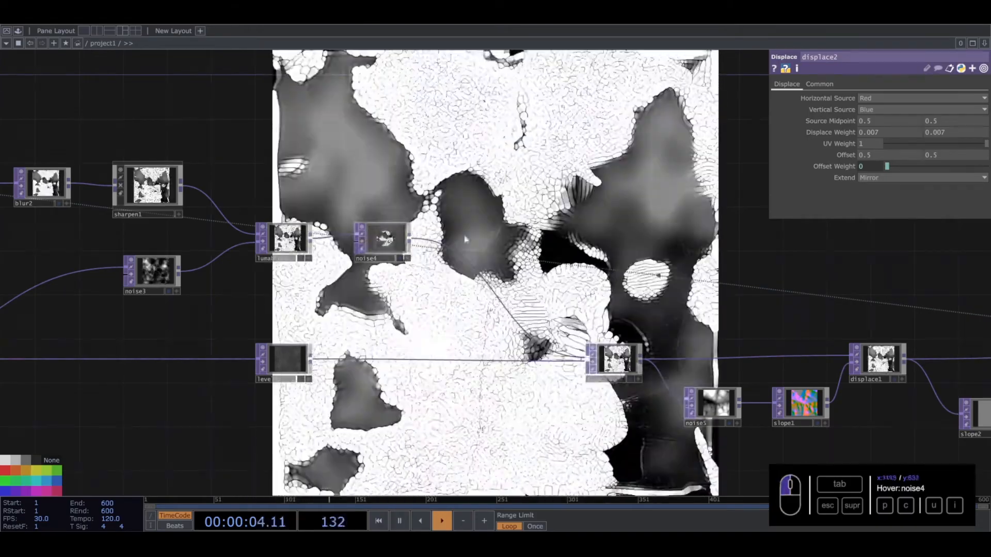
drag(806, 231, 519, 230)
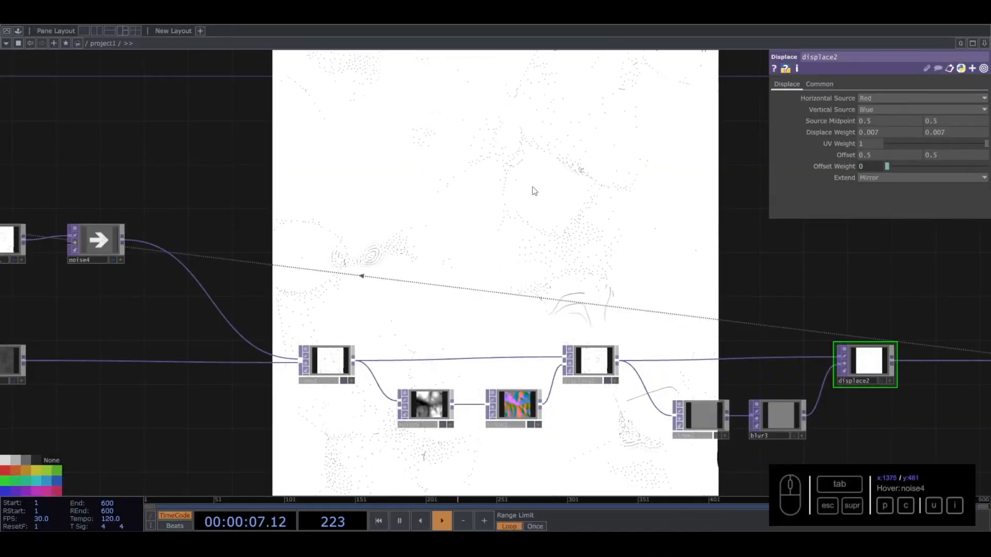
click(77, 244)
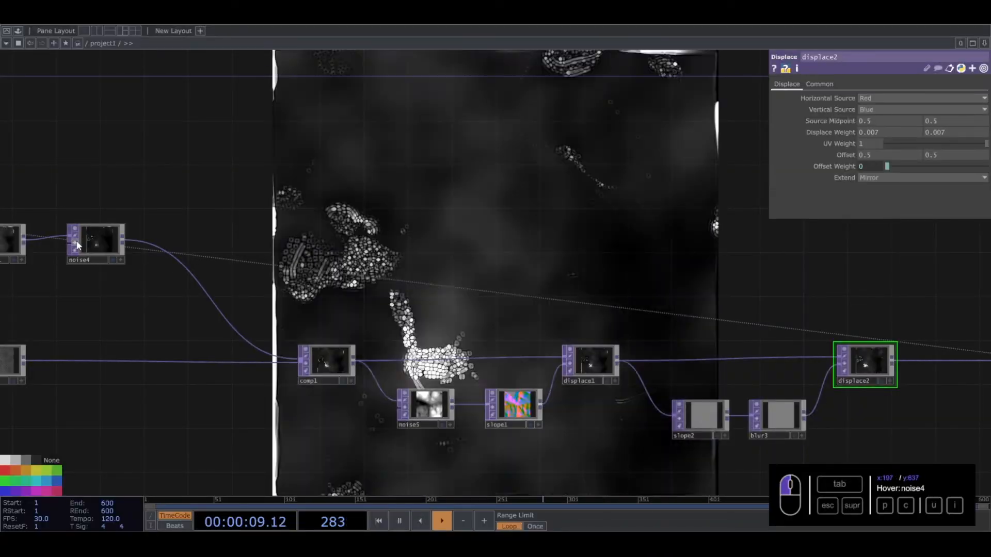
drag(437, 246, 376, 281)
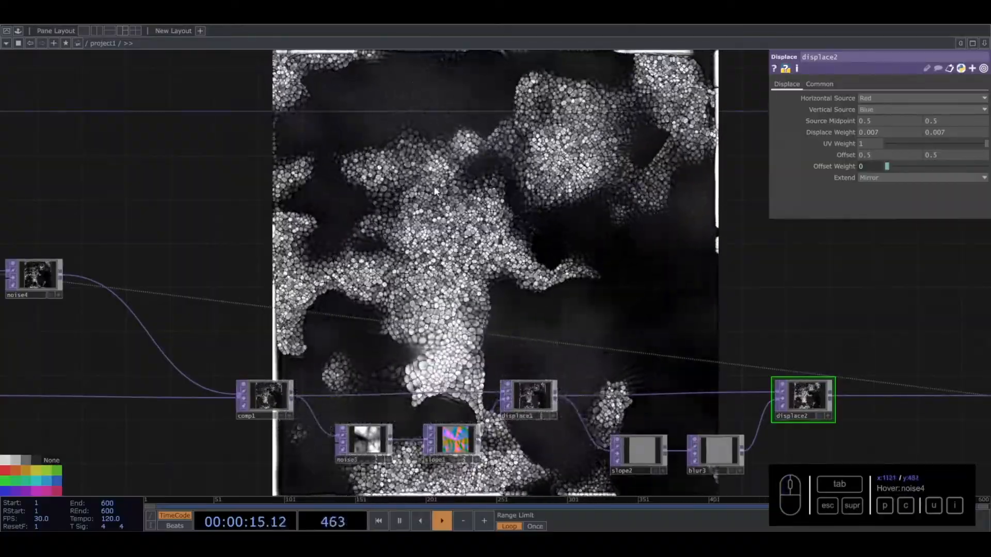
- Set both Displace Weight values of displace2 to 0
drag(697, 241, 518, 154)
click(623, 316)
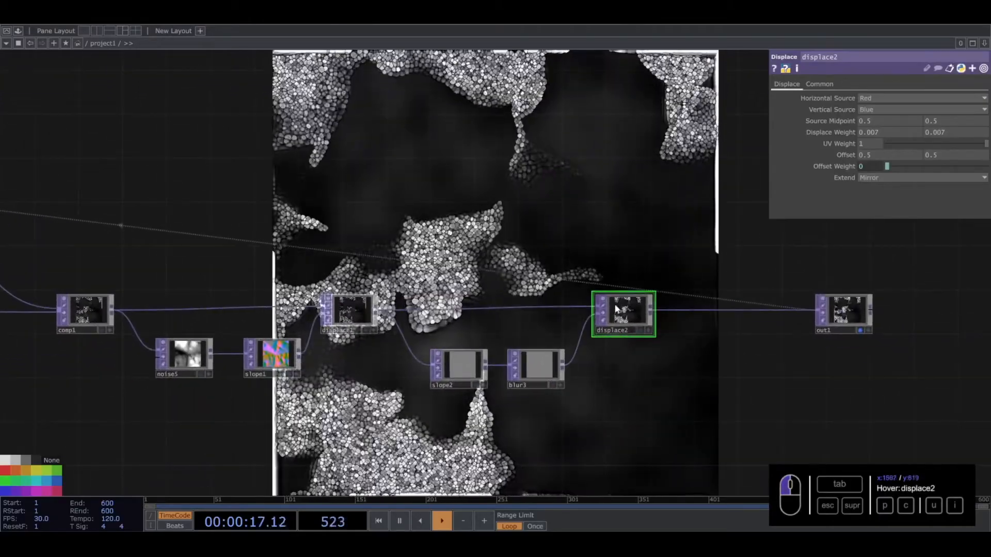
drag(901, 132, 558, 294)
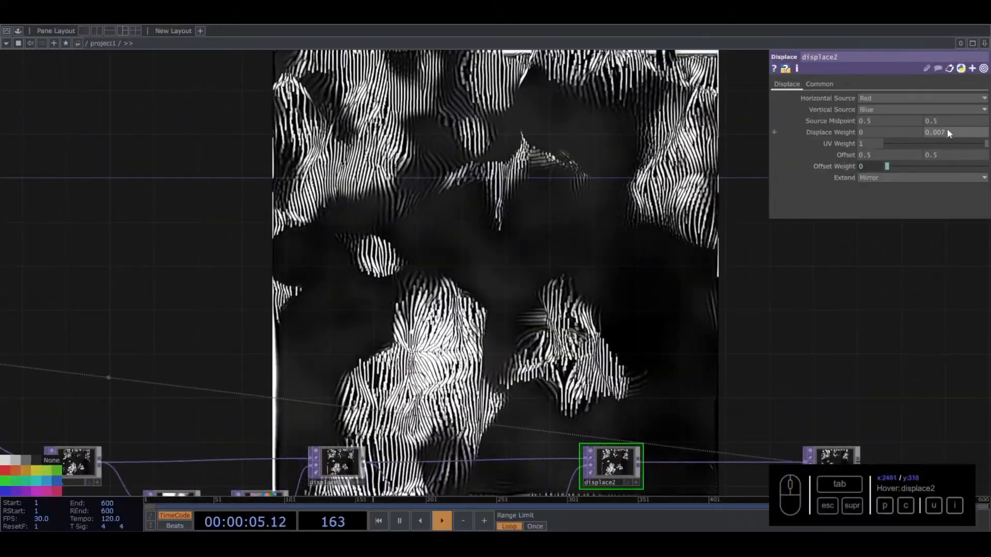
middle_drag(951, 135, 972, 153)
middle_drag(955, 113, 951, 150)
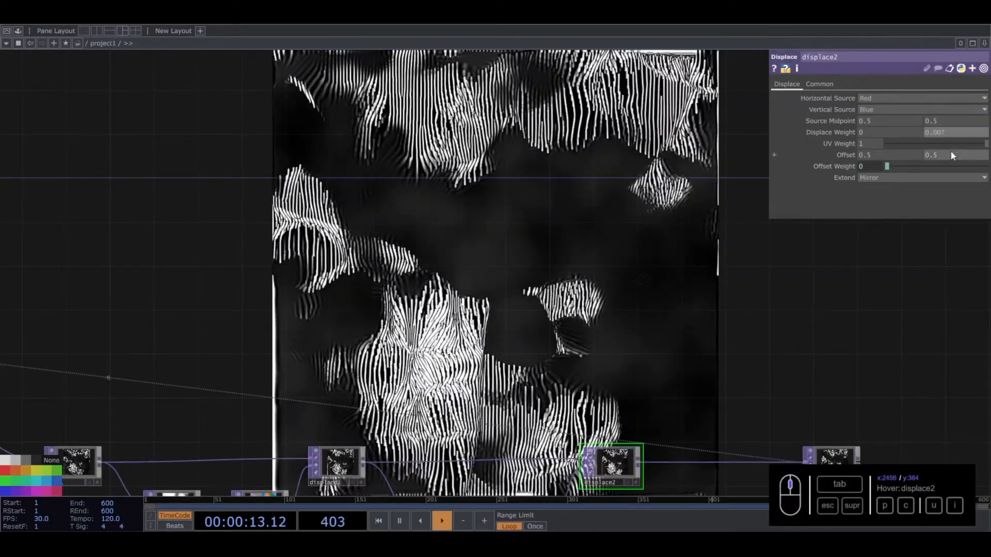
drag(954, 132, 898, 128)
text(0)
key(Return)
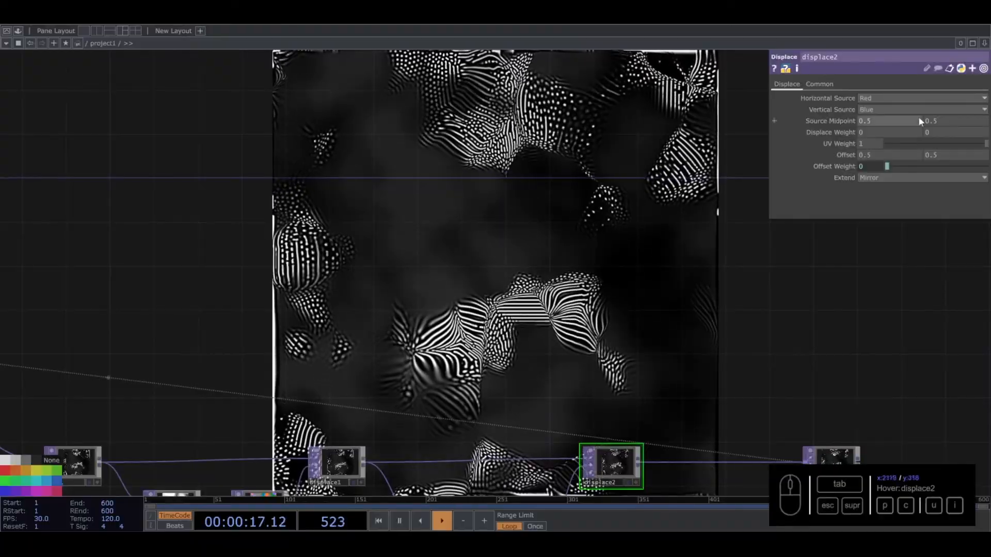
- Try a first Displace Weight of 0.011 on displace2, set both weights to 0.001 and raise them to 0.003
middle_drag(873, 137, 990, 153)
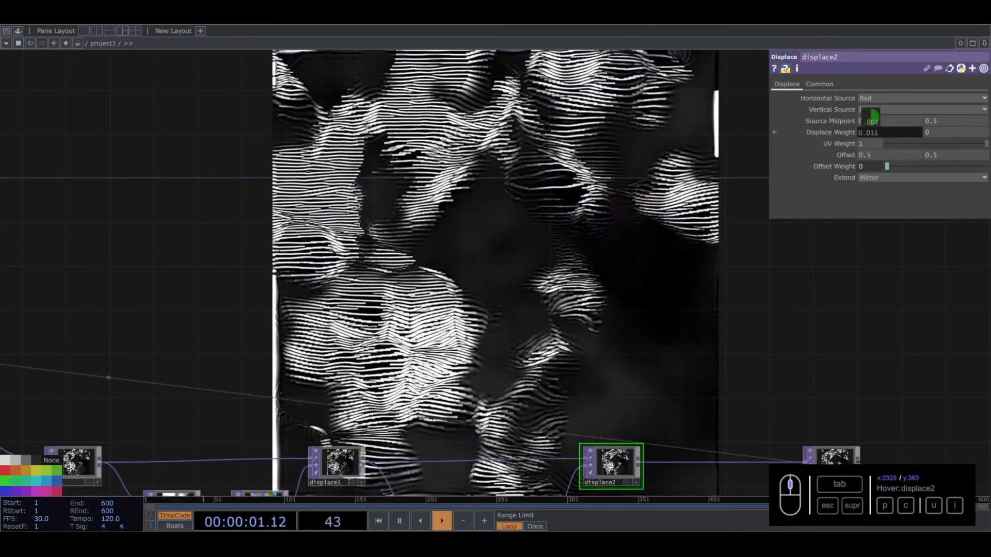
drag(872, 132, 921, 154)
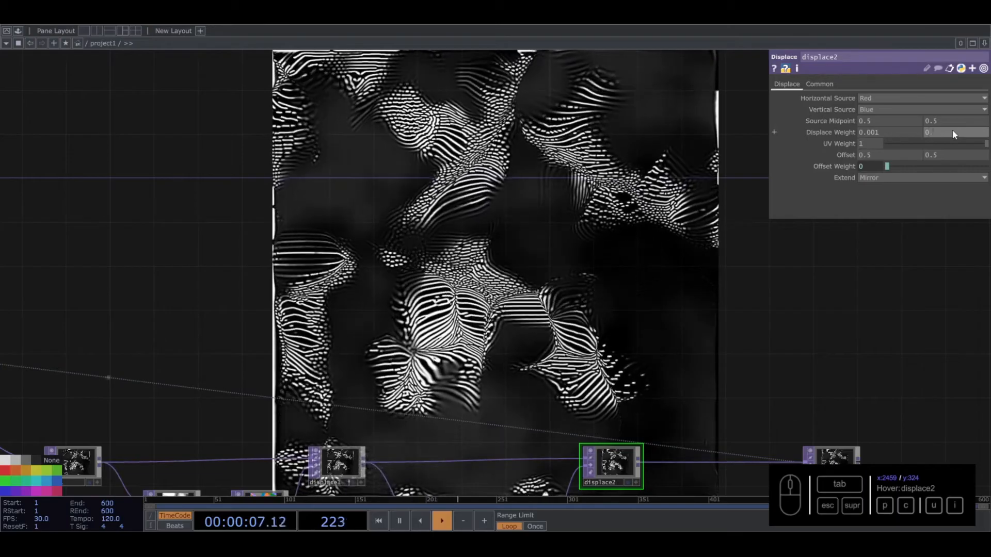
click(953, 131)
text(0.001)
key(Return)
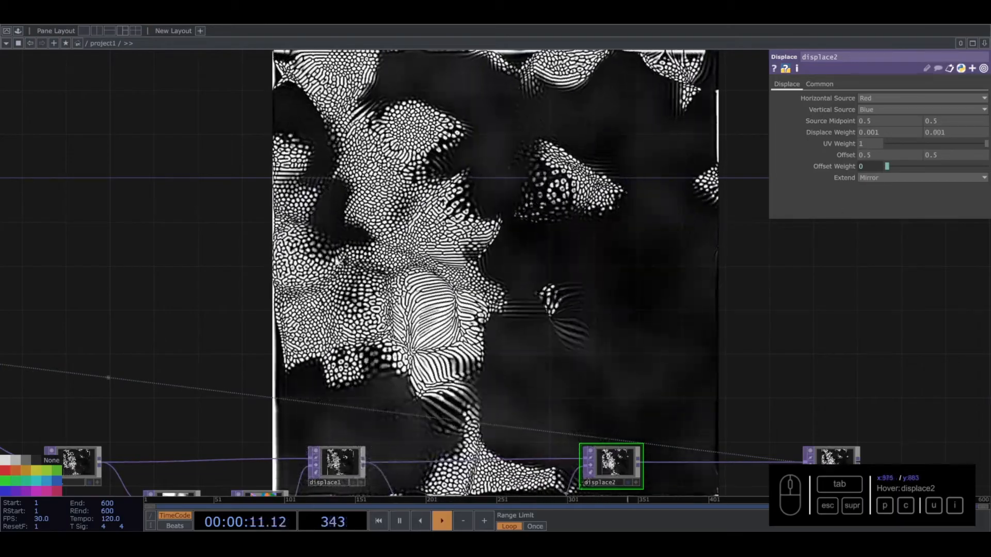
middle_drag(850, 132, 848, 112)
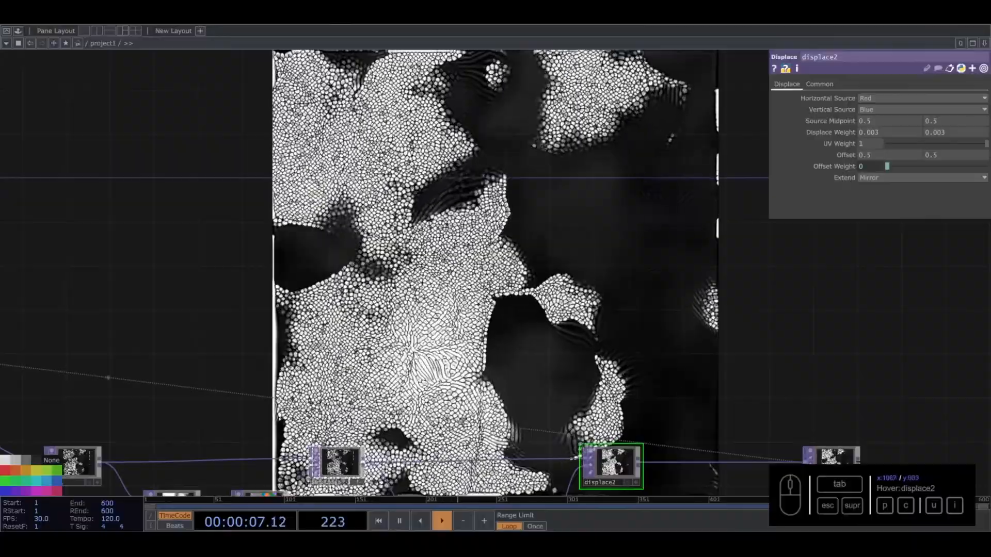
- Lower the UV Weight of displace2 to 0.99 and refine it to 0.999
drag(716, 287, 703, 232)
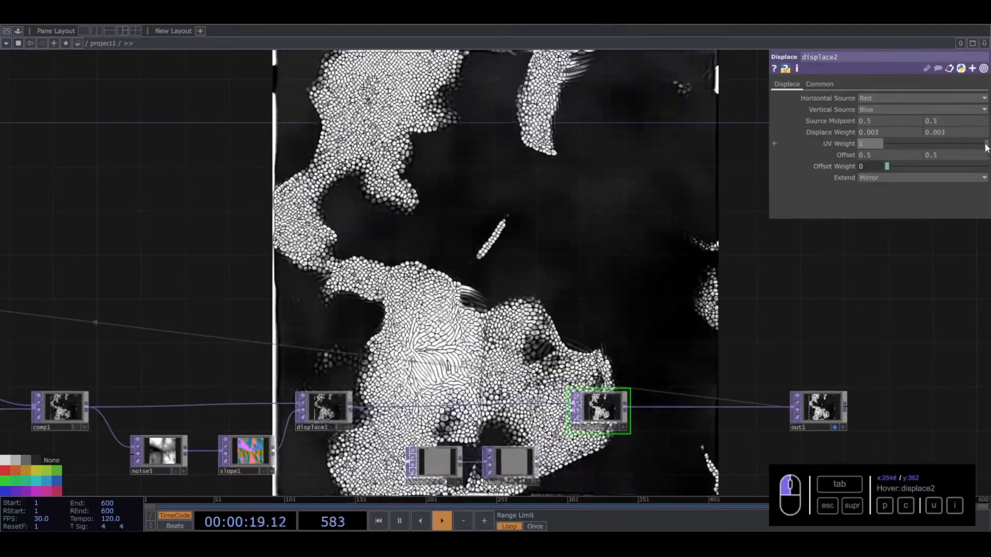
drag(987, 148, 985, 148)
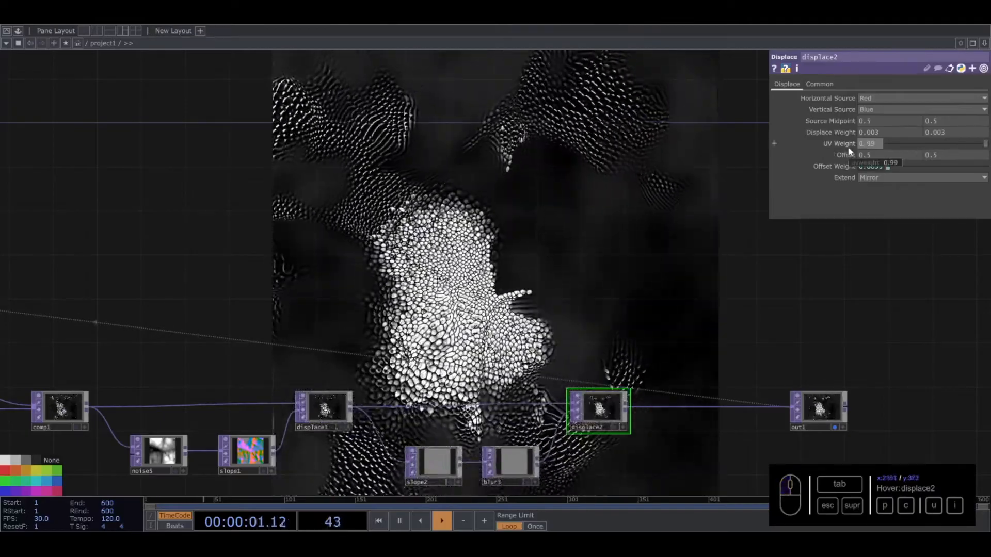
text(9)
key(Return)
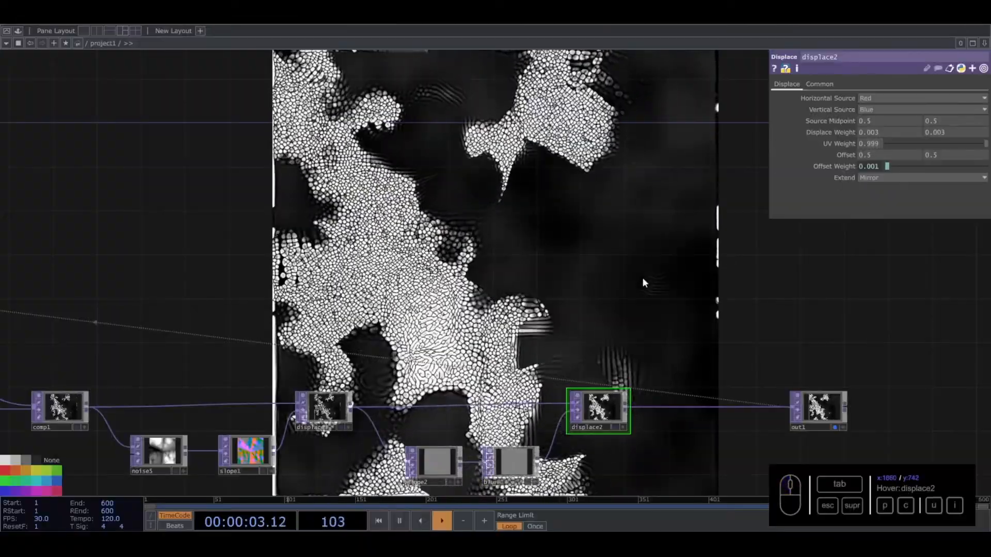
- Set the UV Weight of displace2 to 0.995
click(877, 149)
text(5)
key(Return)
click(877, 147)
key(BackSpace)
key(BackSpace)
text(5)
key(Return)
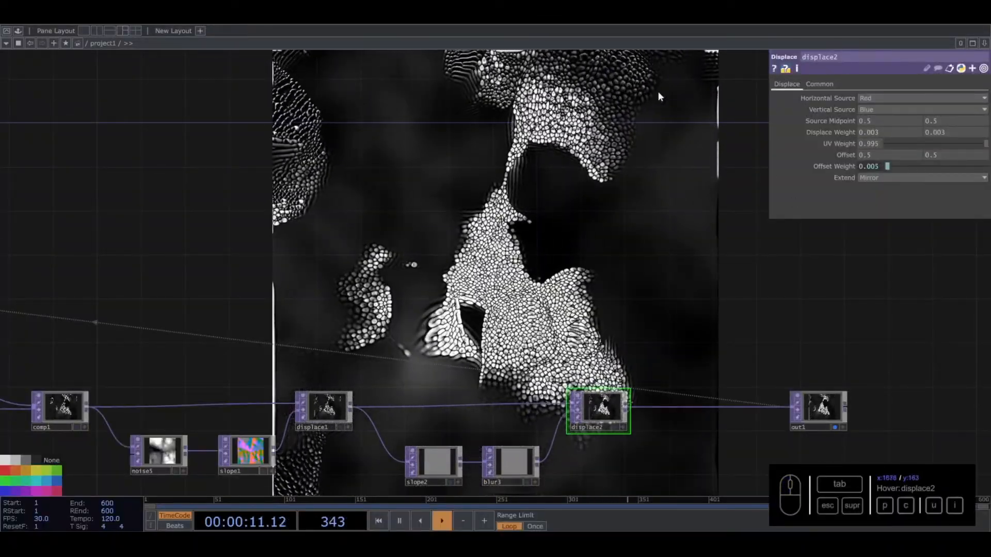
- Insert a Ramp TOP on the wire between noise2 and null1
scroll(557, 311, down, 5)
drag(575, 229, 861, 175)
drag(622, 198, 573, 194)
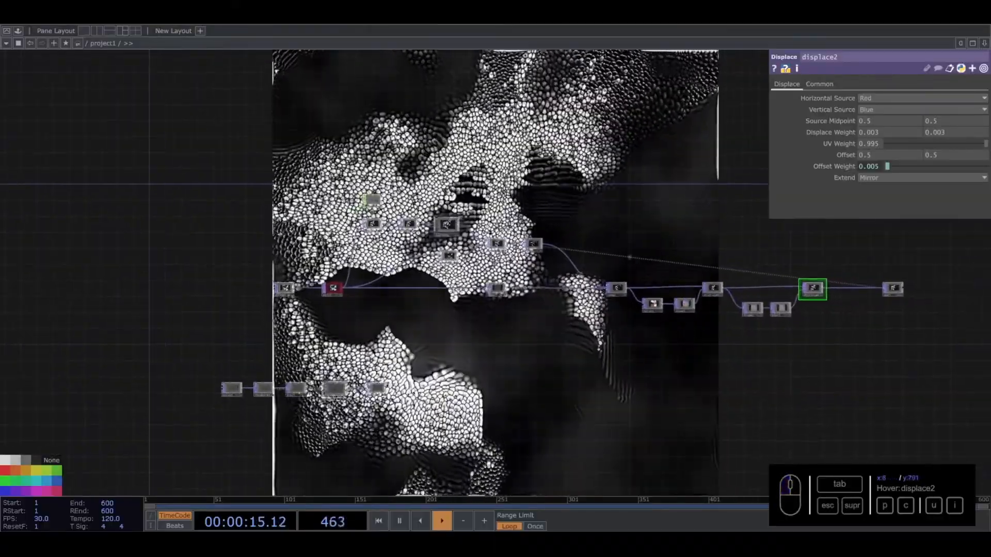
scroll(243, 281, up, 8)
scroll(290, 290, up, 4)
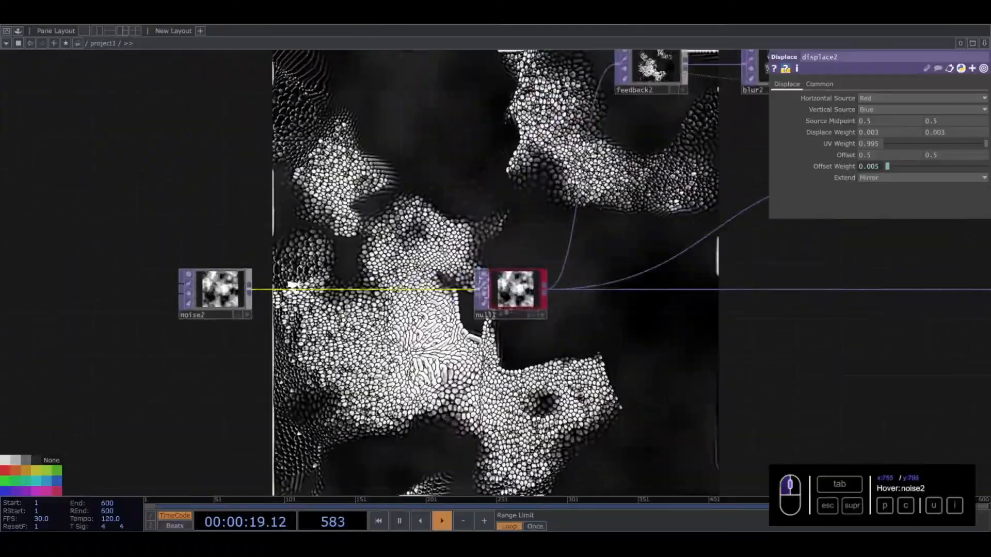
drag(366, 186, 404, 242)
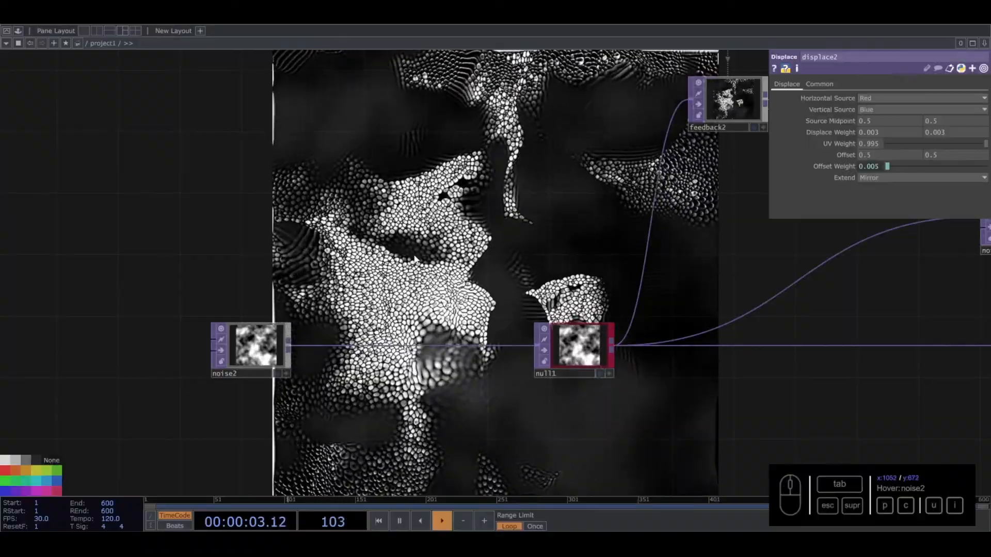
right_click(355, 347)
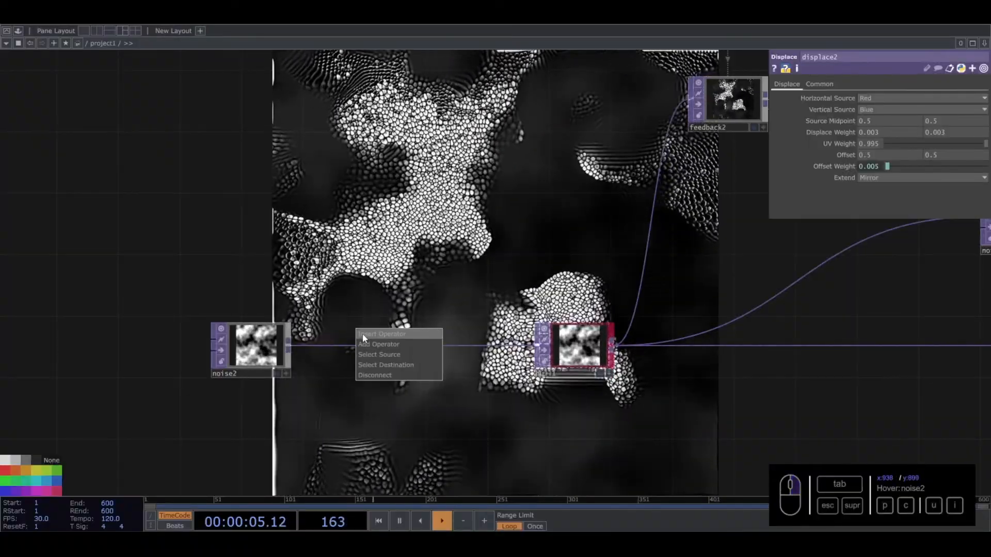
click(361, 339)
text(raa)
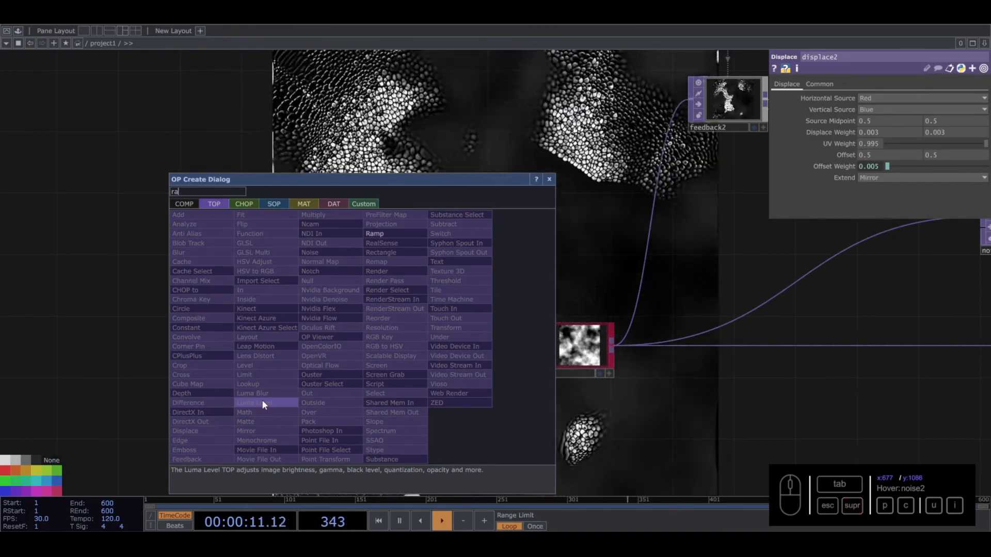
click(408, 234)
click(410, 353)
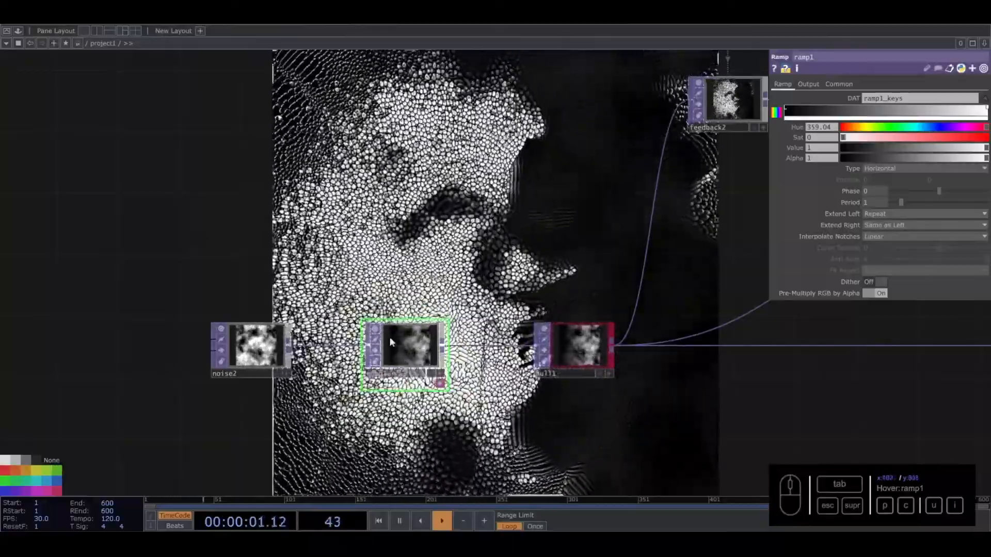
- Check the Output settings of ramp1 and set its ramp Type to Circular
click(808, 85)
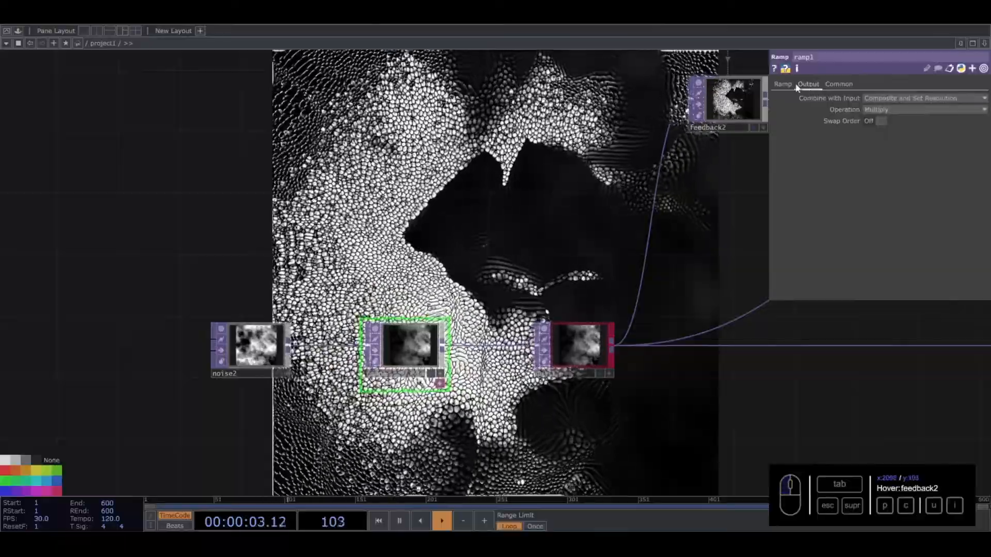
click(784, 84)
click(877, 168)
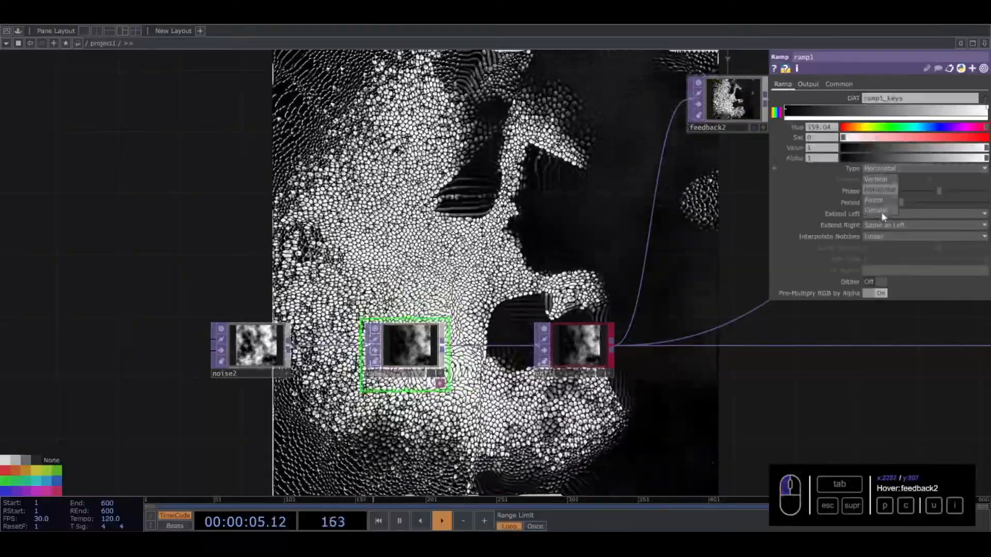
click(880, 212)
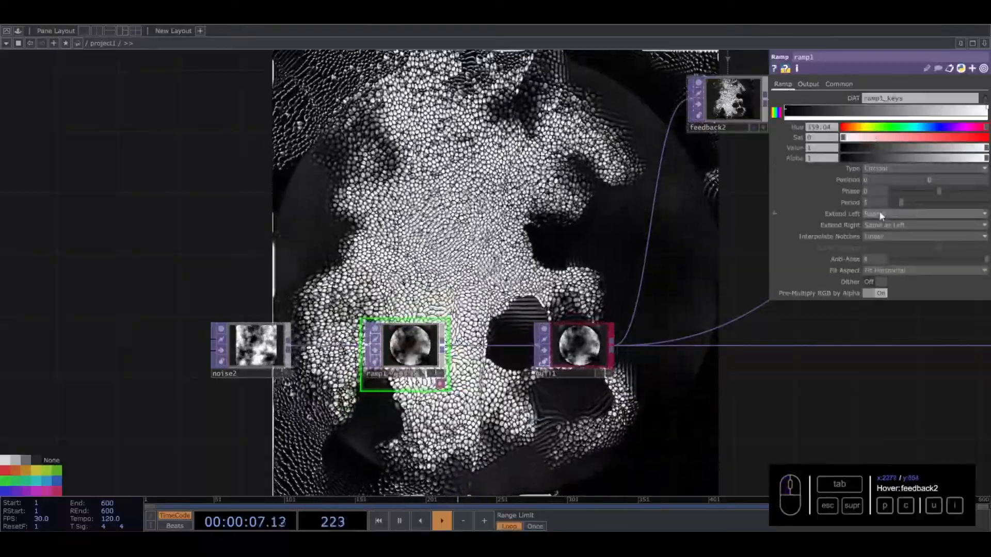
- Set the Period of ramp1 to 0.1 and animate its Phase with a faster time-driven expression
drag(893, 203, 895, 202)
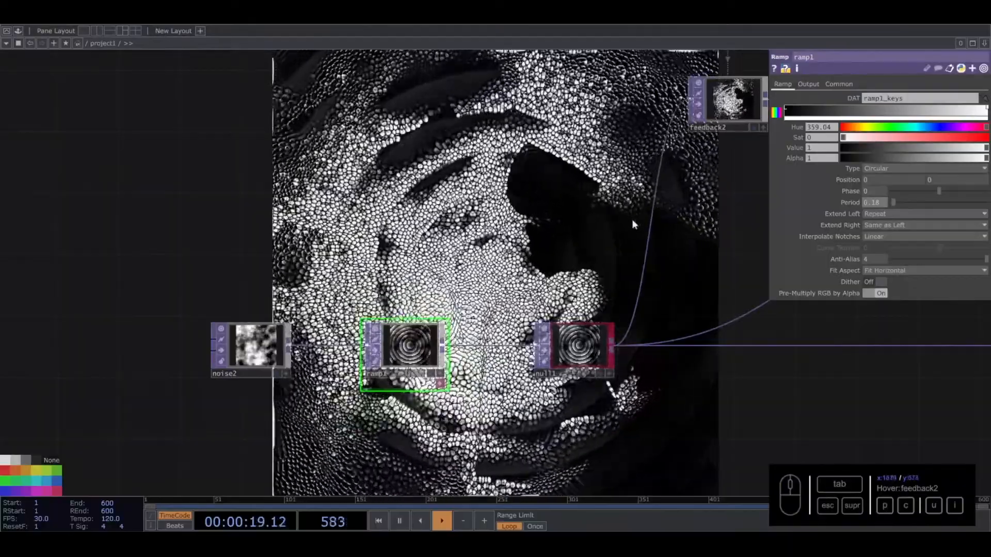
click(885, 203)
key(BackSpace)
key(Return)
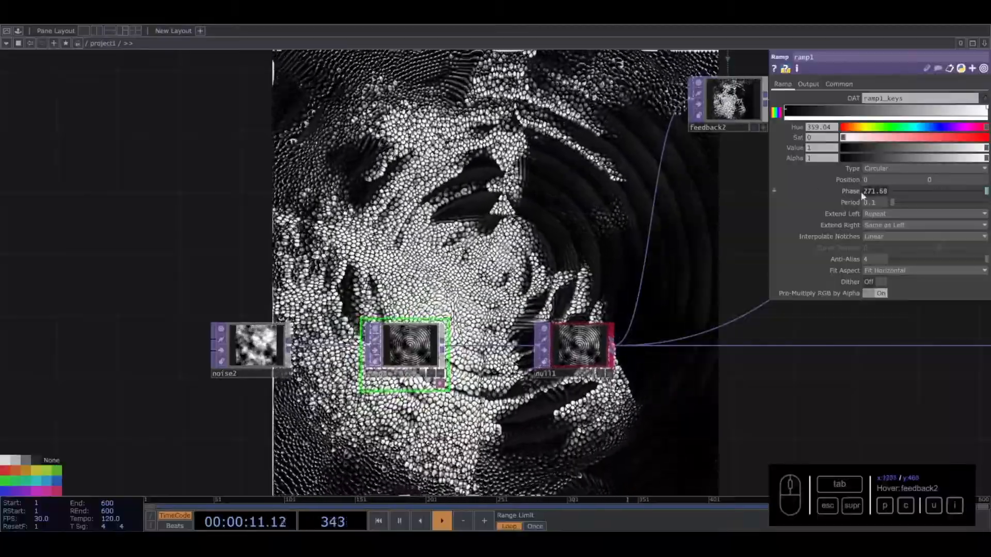
text(5)
key(Return)
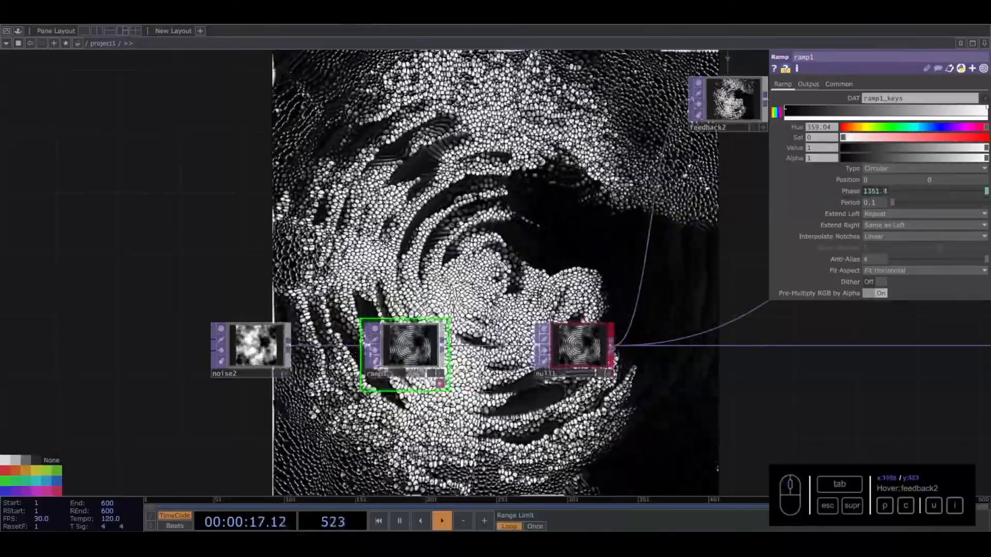
- Add an Annotate box to the reaction-diffusion network
scroll(461, 256, down, 3)
drag(659, 200, 345, 226)
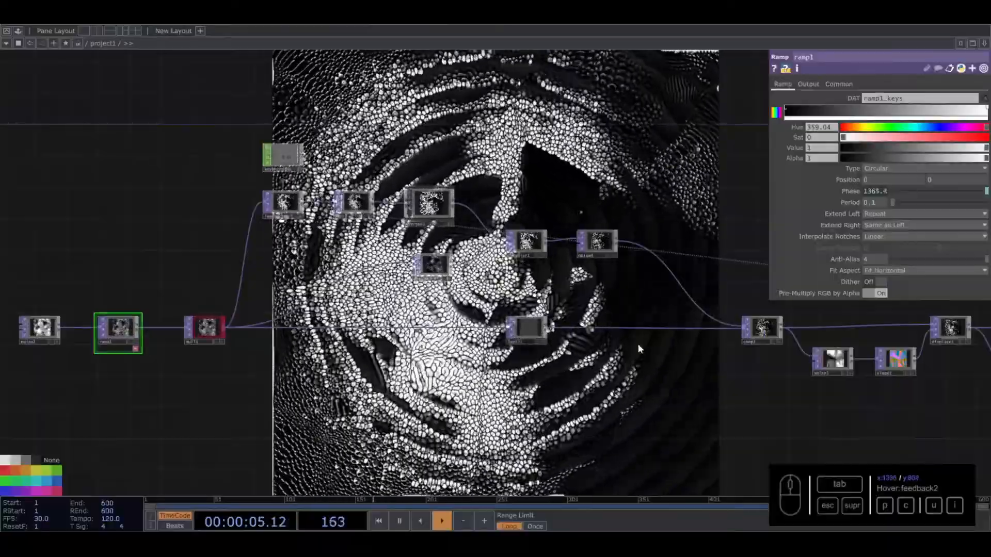
scroll(651, 355, down, 5)
drag(389, 292, 194, 286)
drag(101, 222, 726, 377)
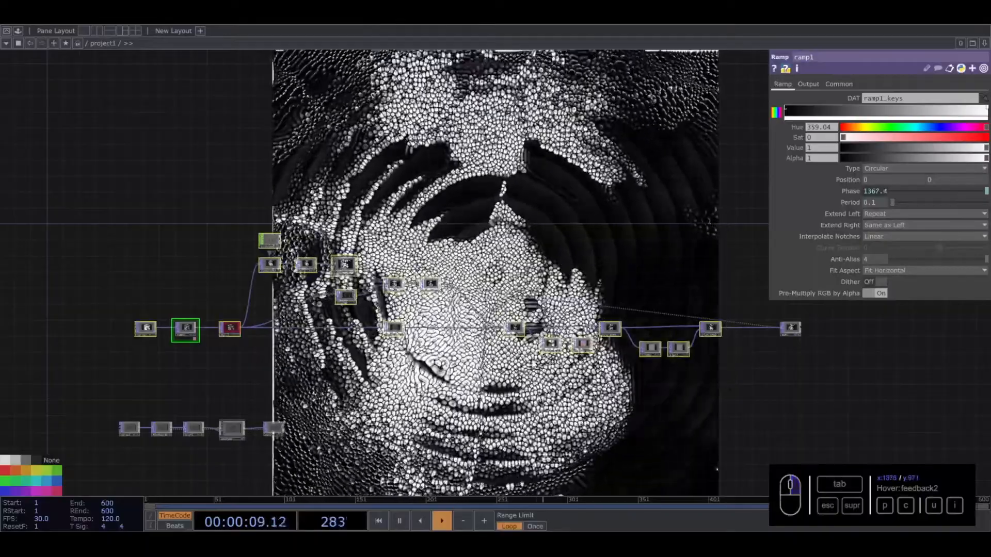
drag(410, 288, 344, 272)
right_click(359, 181)
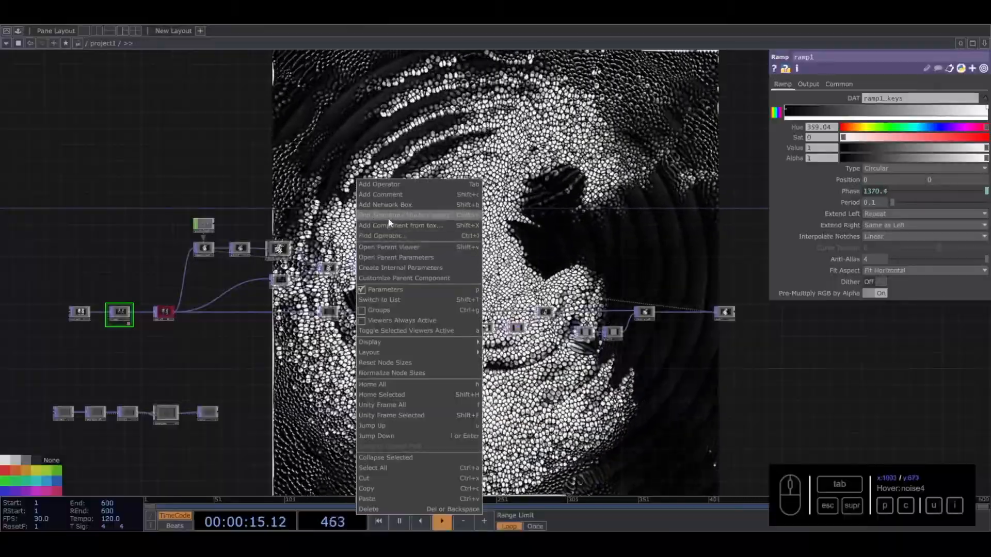
click(388, 216)
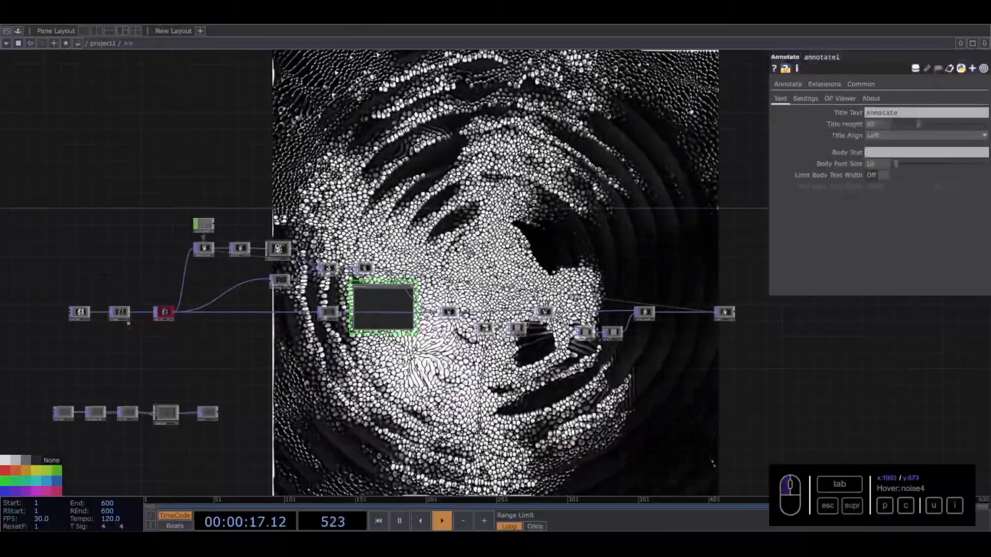
- Set the annotation box's title text to "Reaction diffusion"
scroll(366, 290, up, 2)
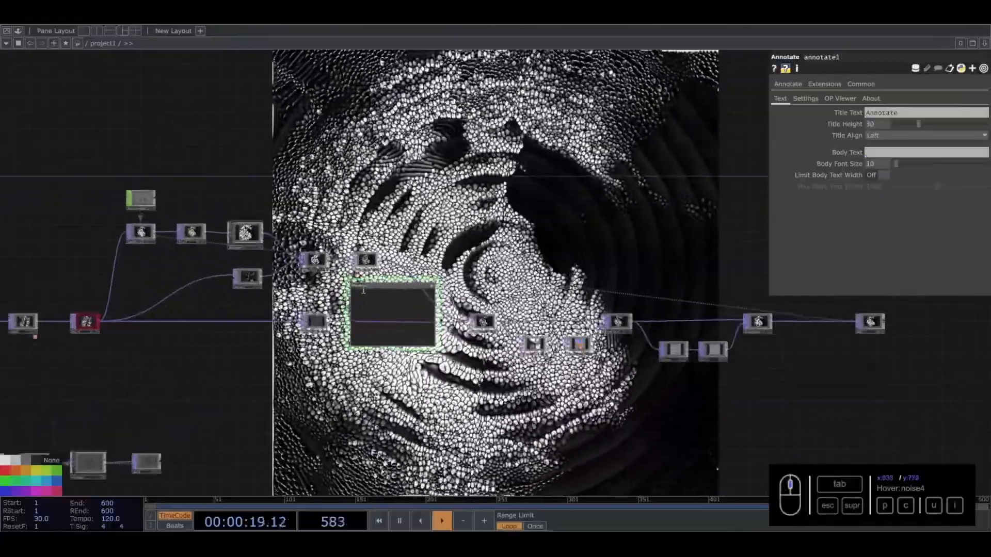
key(c)
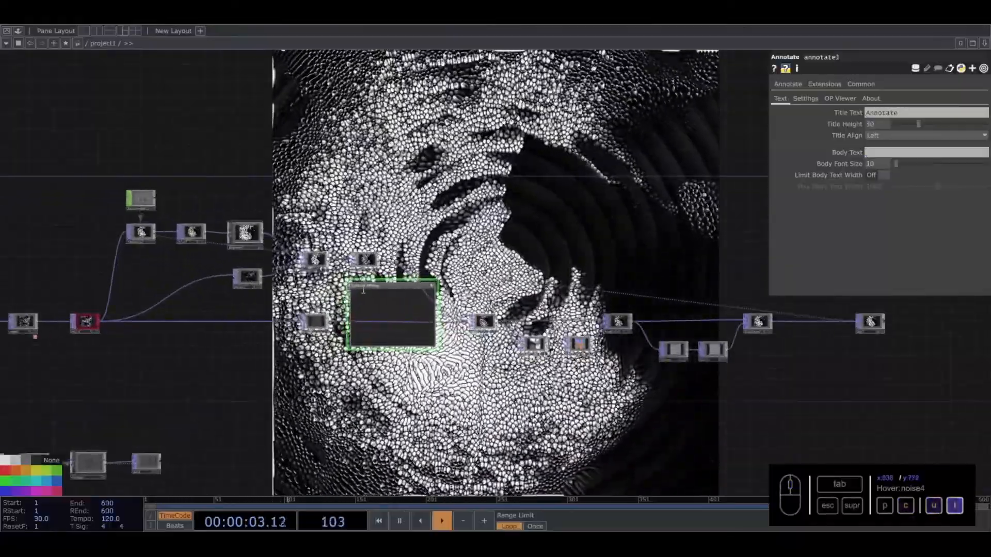
click(382, 327)
drag(355, 284, 354, 283)
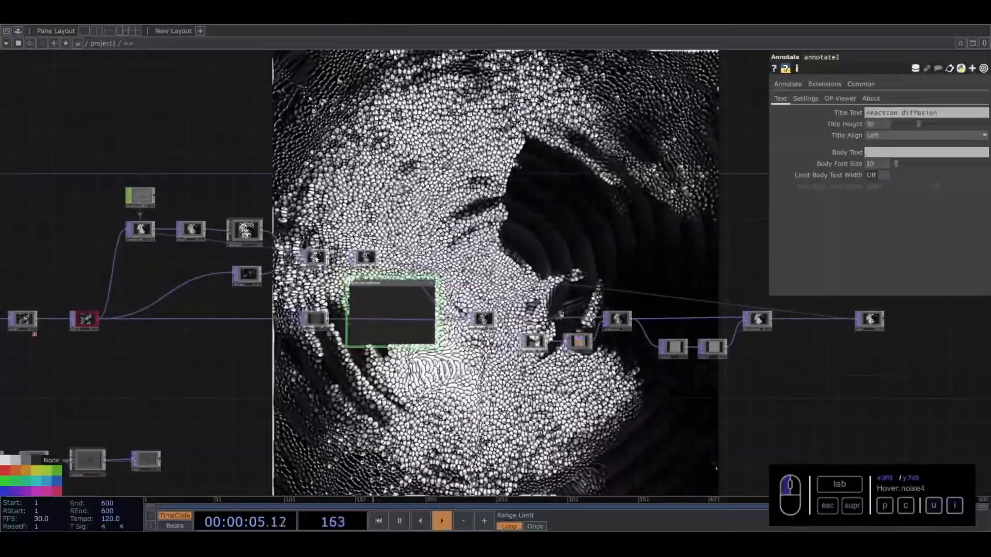
- Resize the Reaction diffusion annotation box so that it frames the reaction-diffusion nodes
mouse_move(437, 348)
mouse_down()
mouse_move(102, 266)
mouse_move(103, 279)
mouse_move(951, 390)
mouse_up()
scroll(249, 422, up, 5)
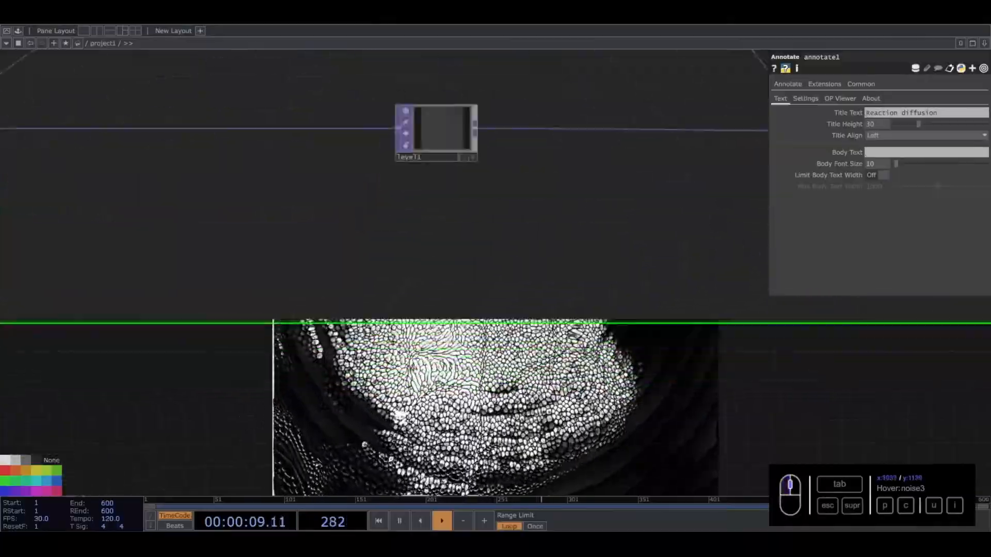
scroll(204, 410, down, 5)
scroll(97, 413, down, 2)
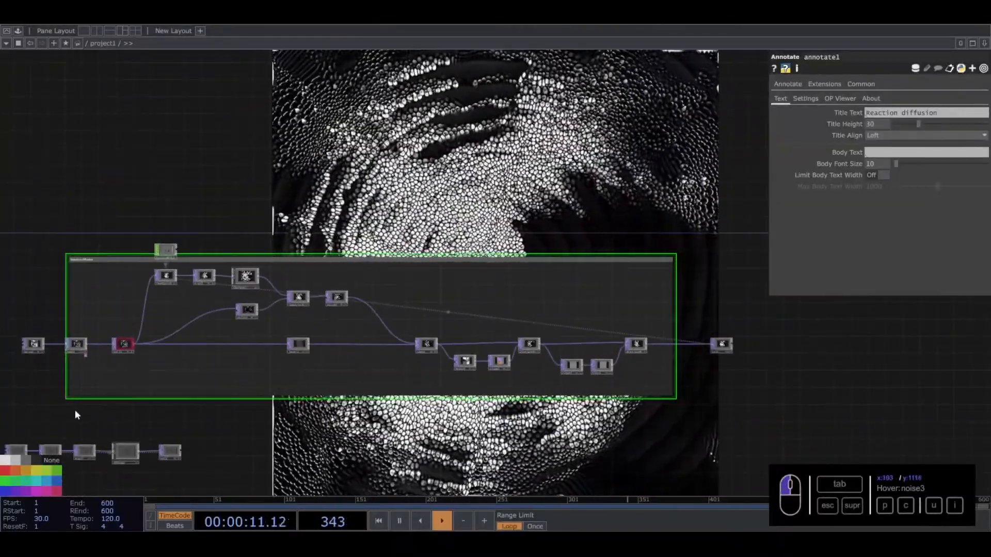
scroll(77, 415, up, 3)
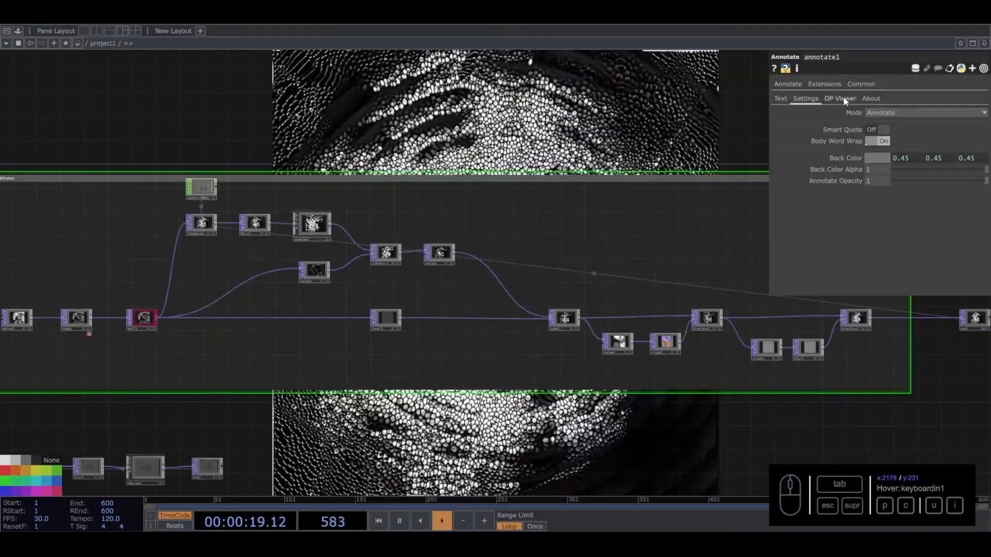
- Set the annotation's Back Color Alpha to 0.553 and its Back Color to dark purple (0.17843, 0, 0.5)
drag(984, 169, 946, 171)
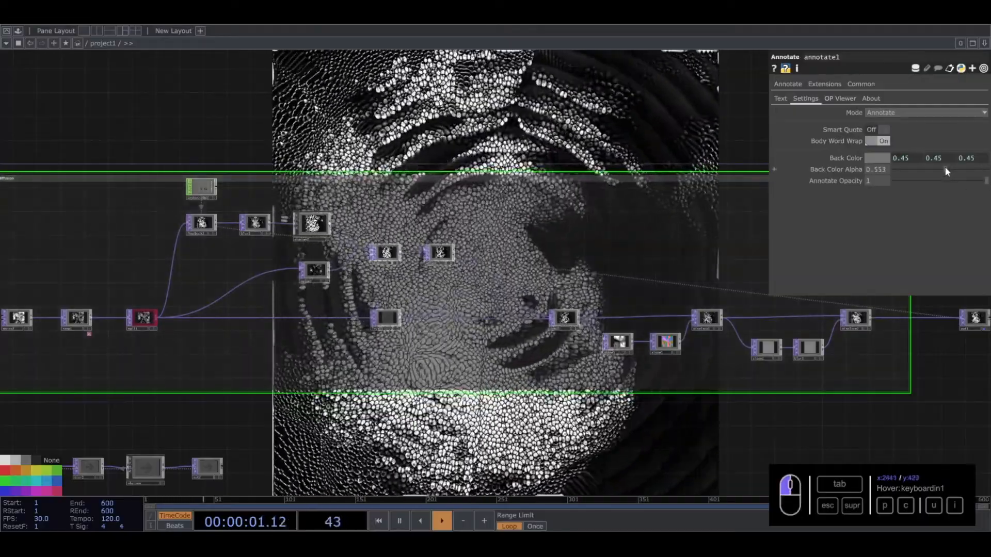
click(880, 157)
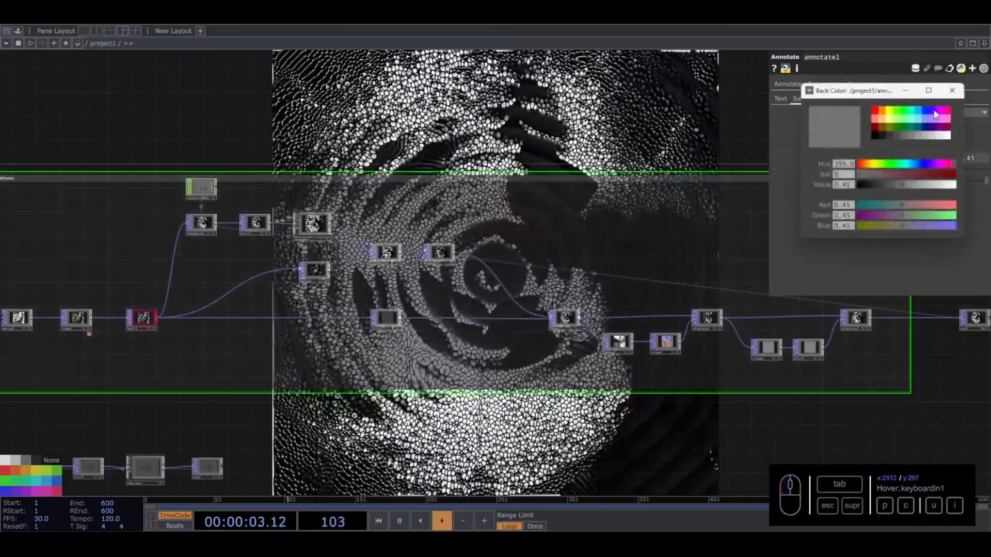
click(935, 112)
click(935, 128)
click(952, 90)
- Insert a Null TOP on the wire between displace2 and out1, just outside the annotation box
drag(453, 163, 177, 306)
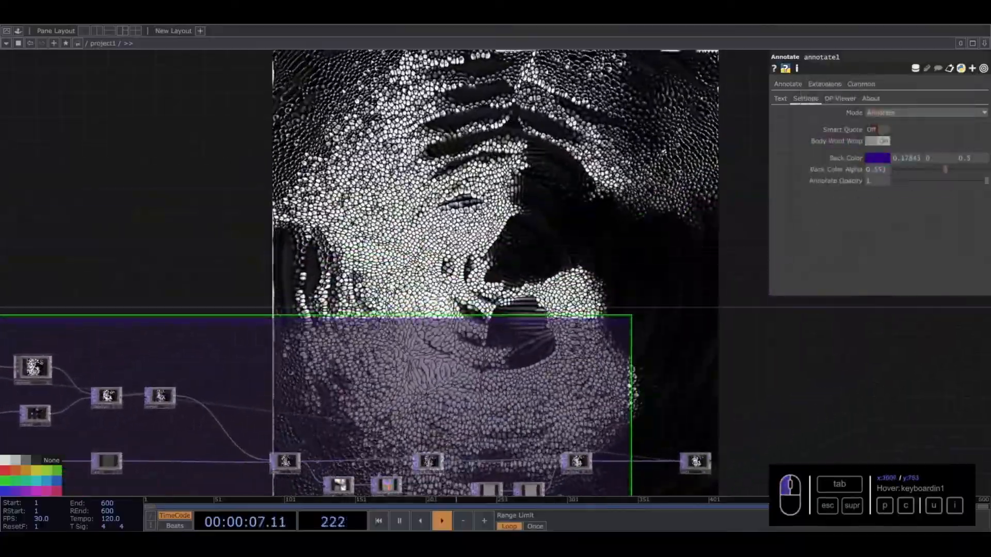
scroll(389, 283, down, 5)
drag(445, 260, 390, 234)
scroll(466, 304, up, 2)
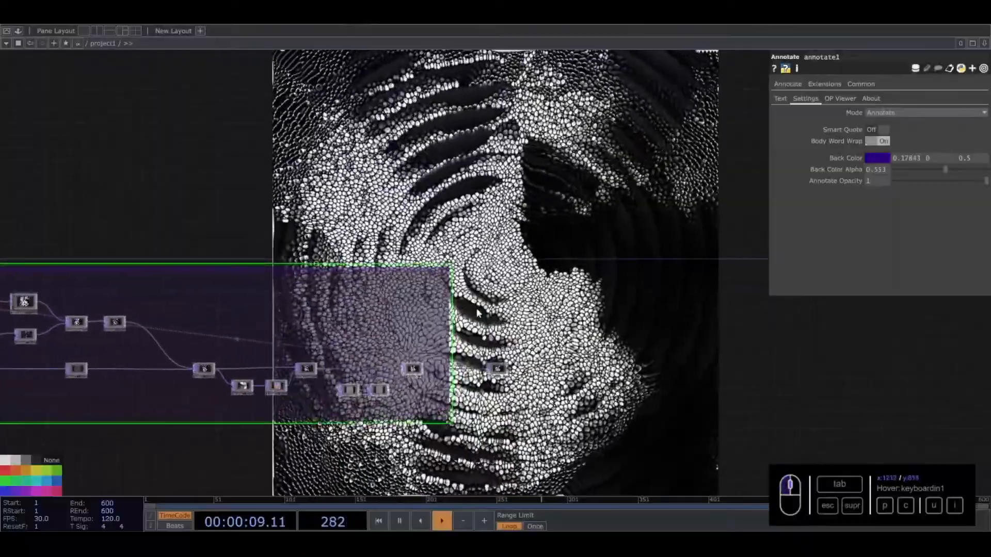
scroll(459, 371, up, 5)
right_click(451, 361)
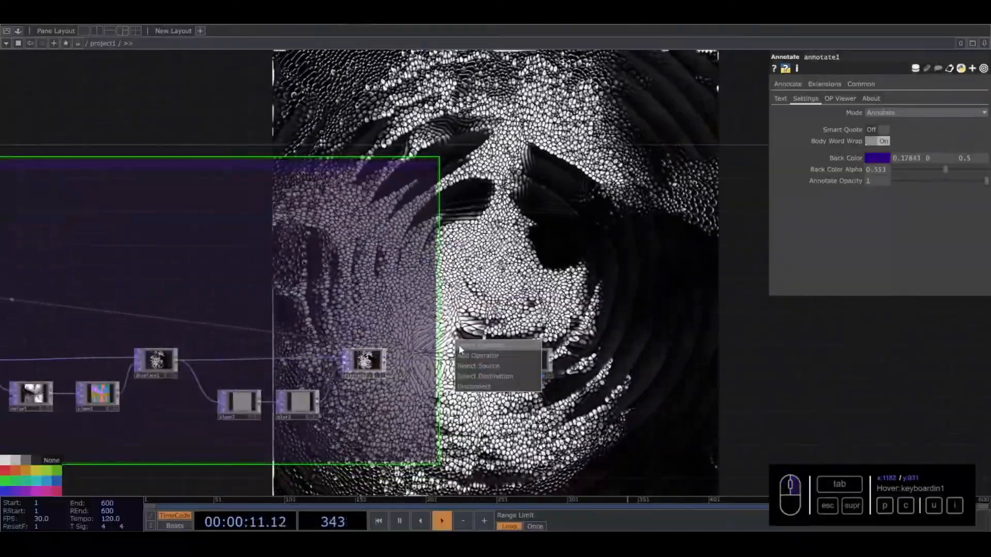
click(460, 347)
click(407, 294)
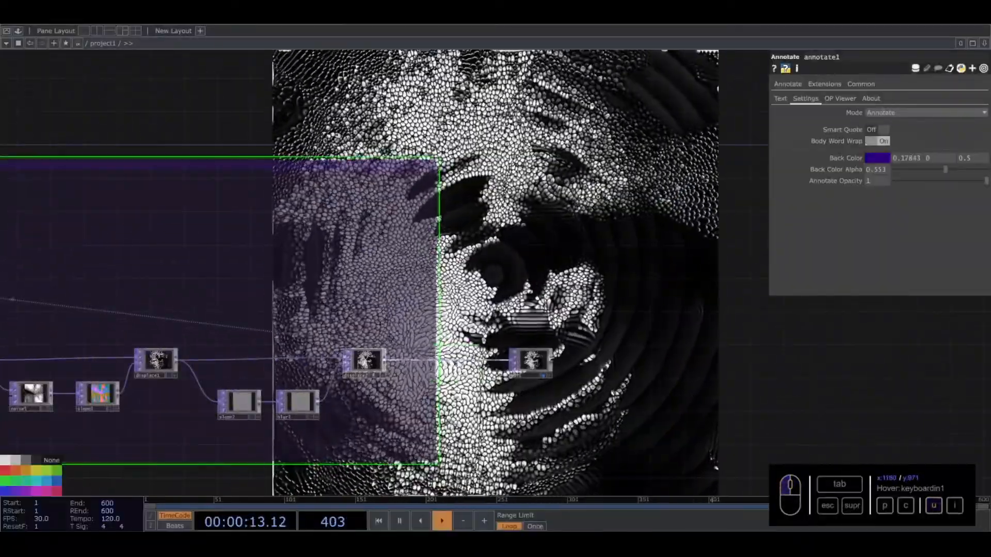
click(454, 359)
- Assign null2 as the target of the feedback2 node
scroll(447, 360, down, 5)
drag(488, 304, 661, 309)
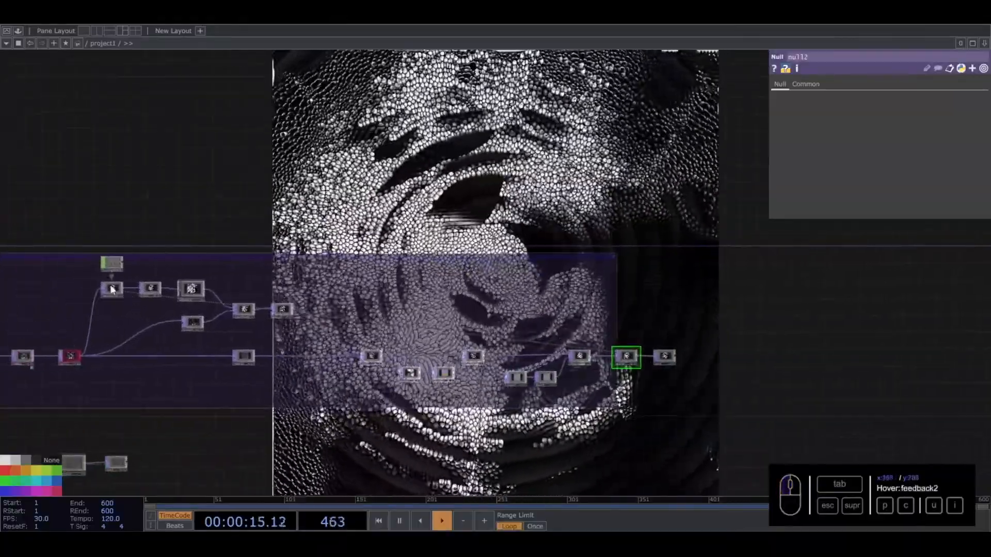
click(113, 289)
- Color the null2 node red and move out1 farther right to make room for more nodes
scroll(689, 353, up, 5)
drag(503, 371, 889, 101)
click(504, 372)
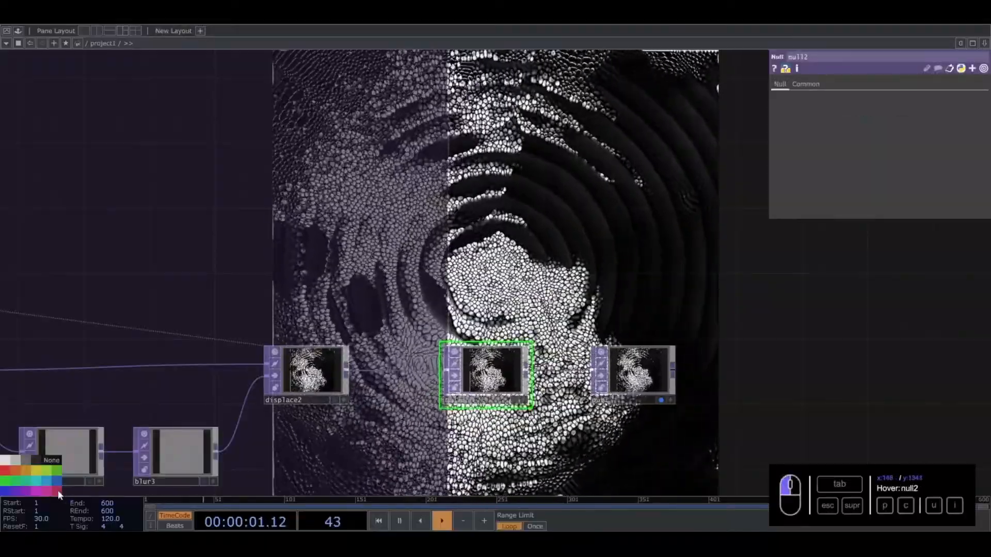
drag(505, 372, 588, 372)
drag(658, 372, 902, 368)
scroll(806, 361, down, 5)
drag(744, 334, 364, 317)
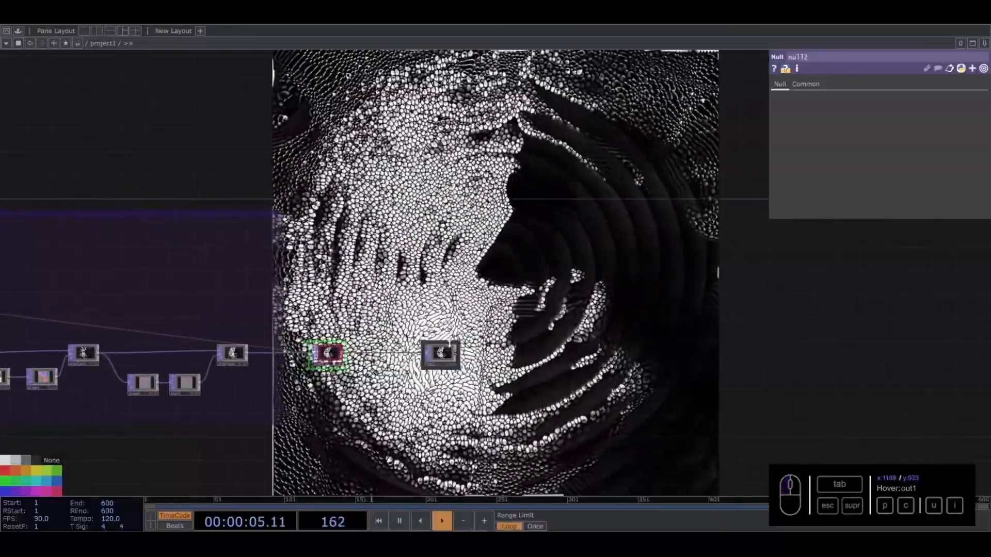
drag(447, 354, 720, 354)
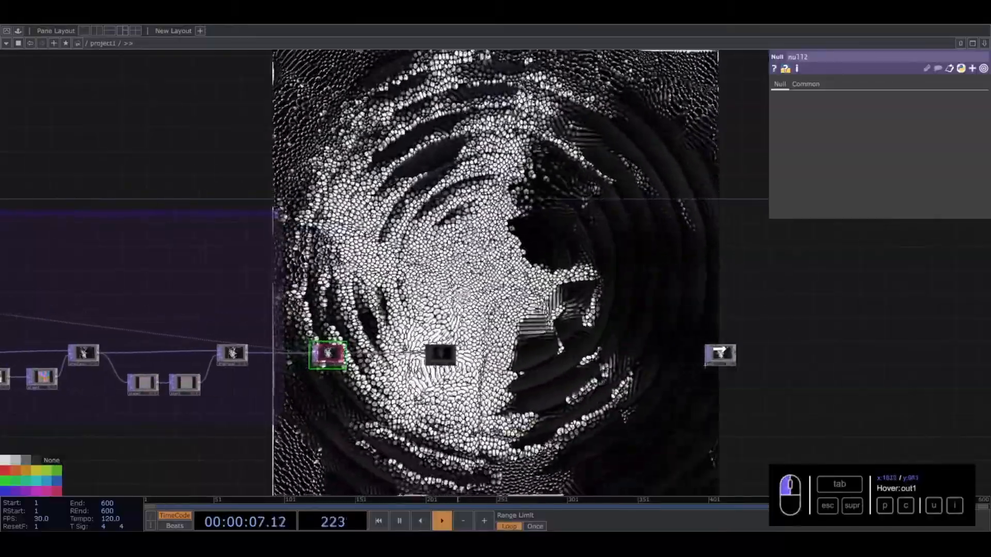
- Insert a Channel Mix TOP on the wire between null2 and out1
scroll(330, 356, up, 3)
scroll(329, 355, up, 1)
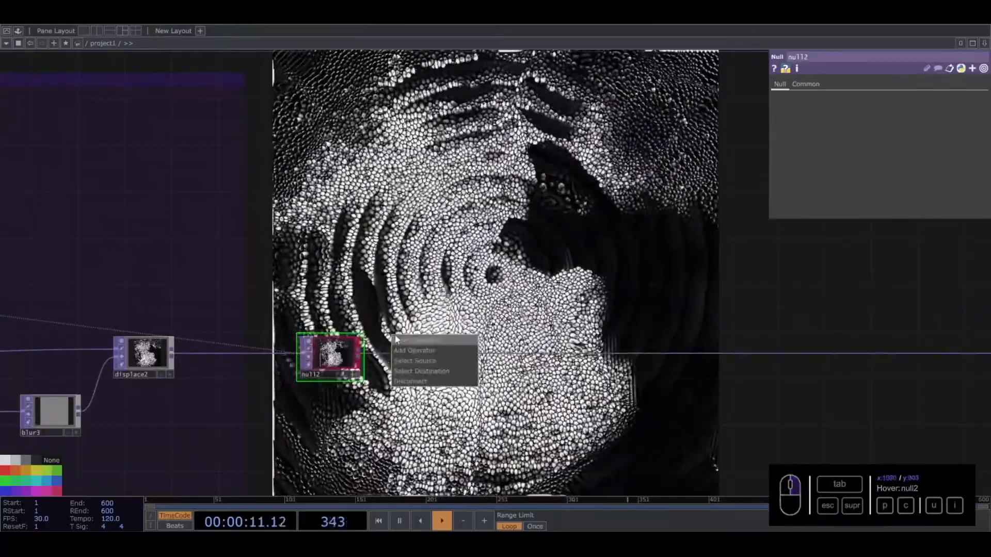
click(362, 356)
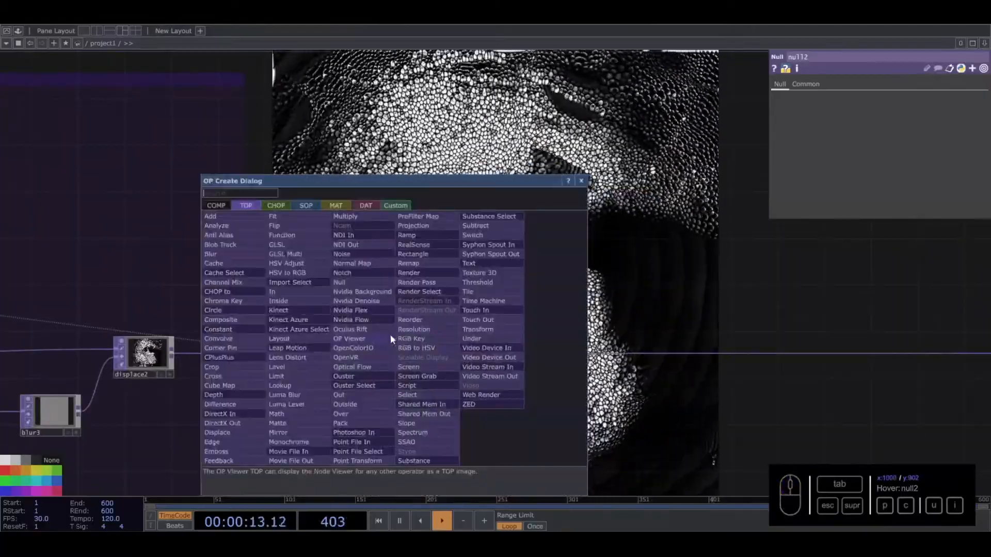
text(c)
click(225, 284)
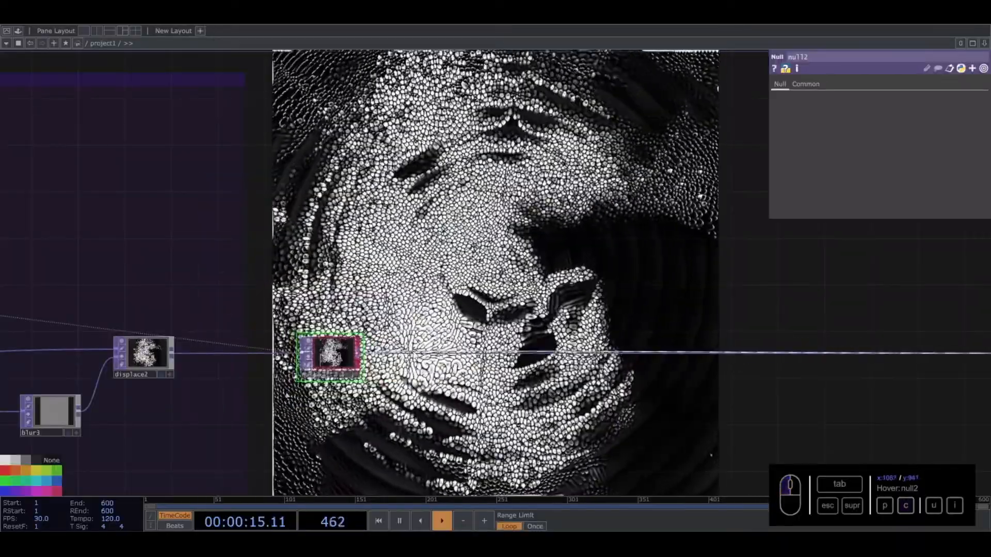
click(413, 354)
- Set the fourth value of the Alpha row in chanmix1 to 0
click(966, 132)
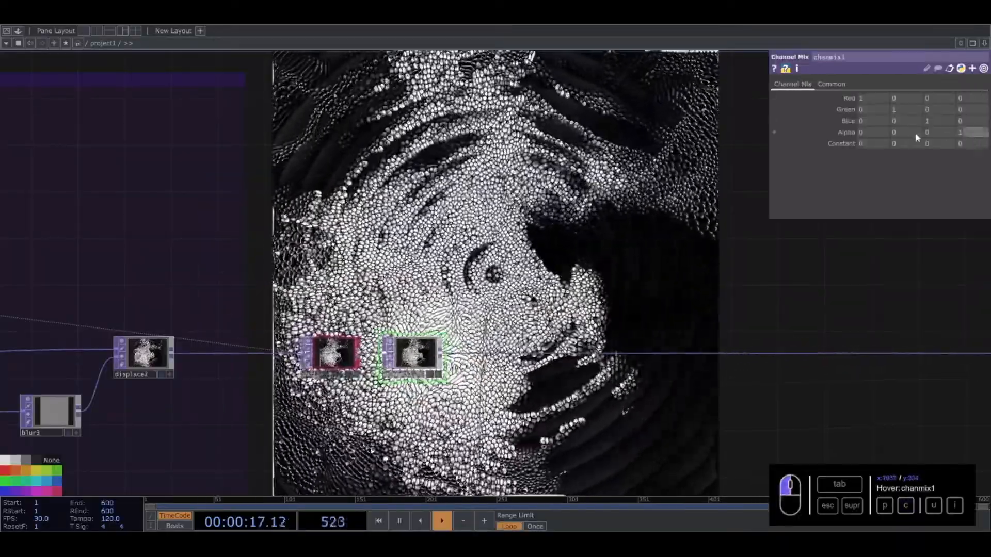
text(0)
key(Return)
scroll(396, 390, up, 6)
scroll(445, 315, down, 6)
- Add the 05_Feedback component from the custom Effects palette folder to the network near chanmix1
click(18, 31)
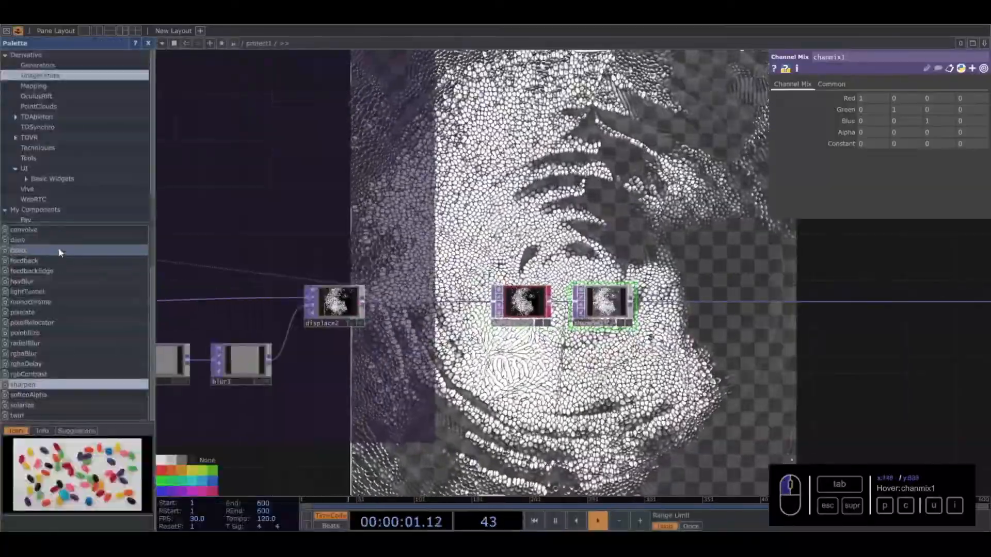
click(41, 208)
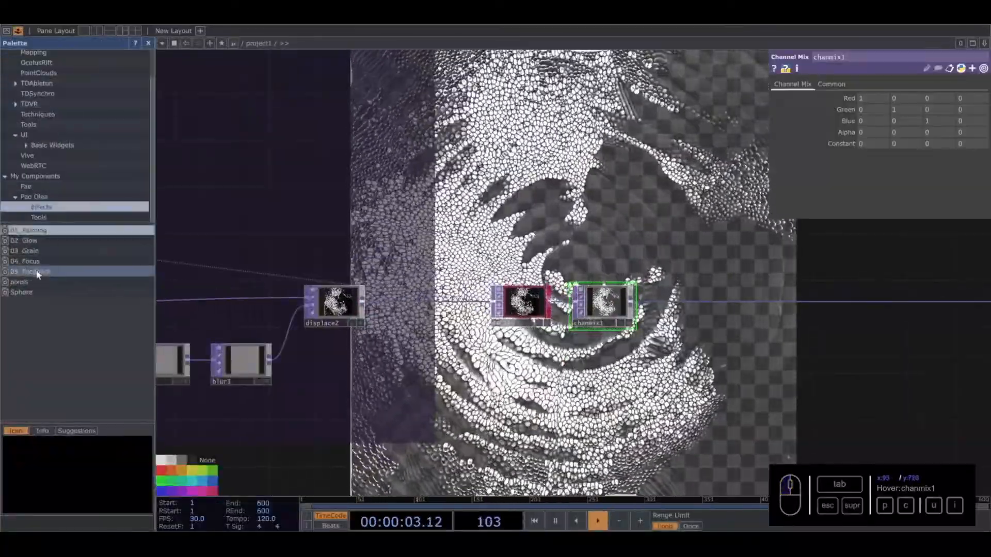
drag(36, 271, 704, 242)
click(148, 43)
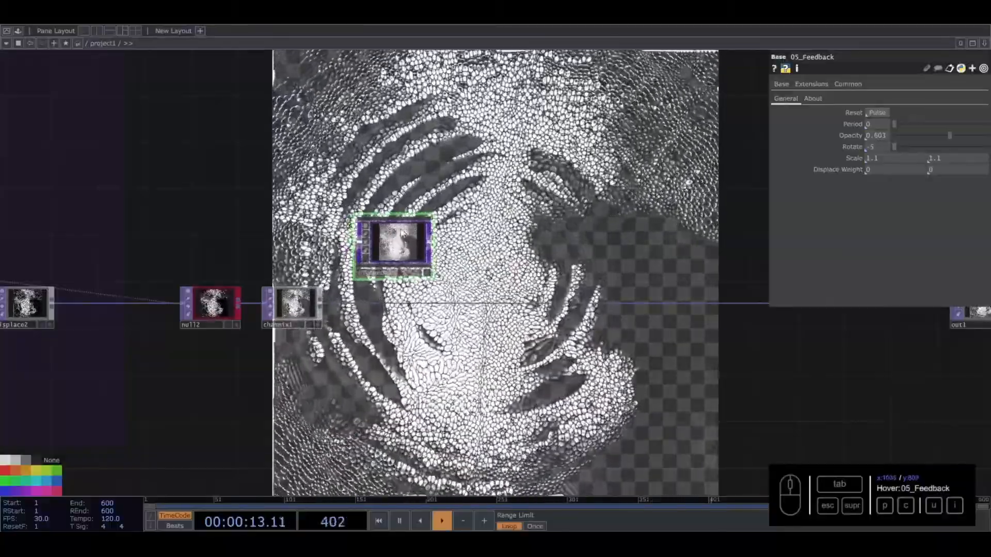
- Look inside the 05_Feedback component, shift comp6 and its output node right, and return to the project network
key(i)
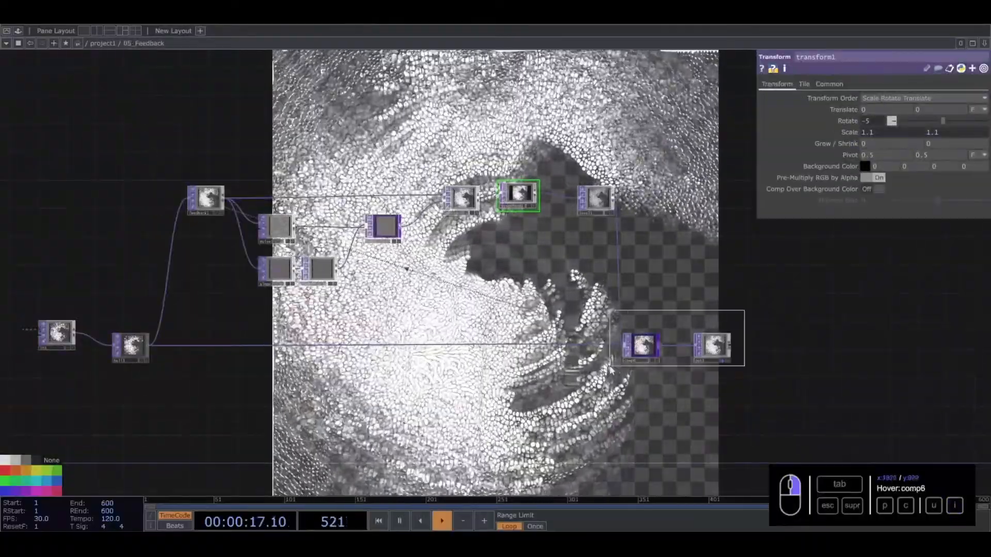
right_drag(610, 367, 611, 366)
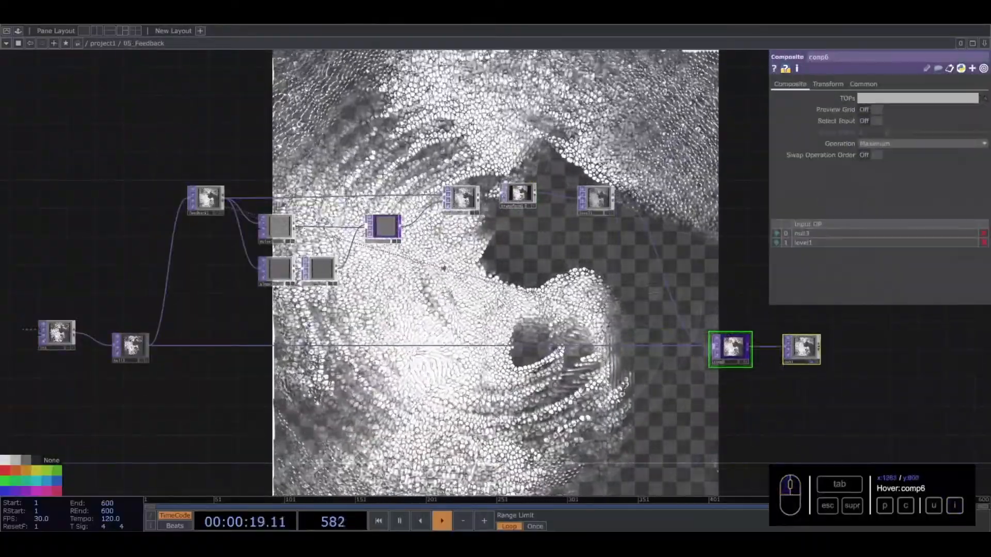
key(u)
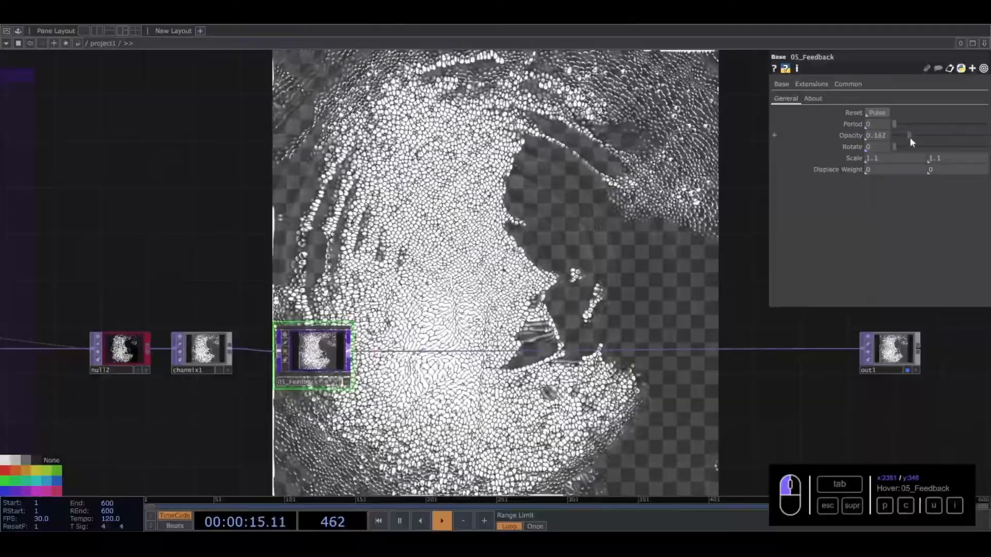
- Adjust the 05_Feedback component to a Period of 0.944 and an Opacity of 0.061
drag(910, 139, 913, 136)
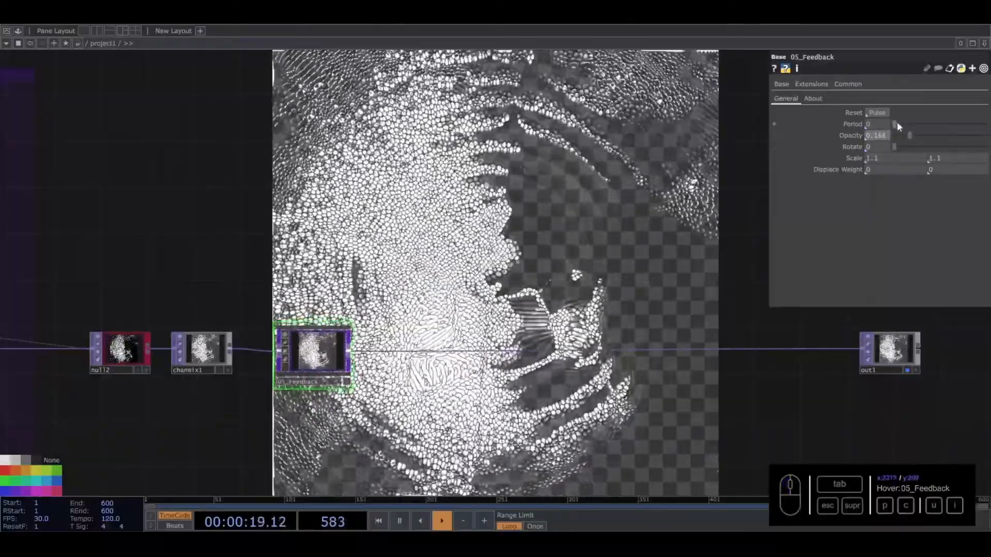
drag(407, 233, 392, 231)
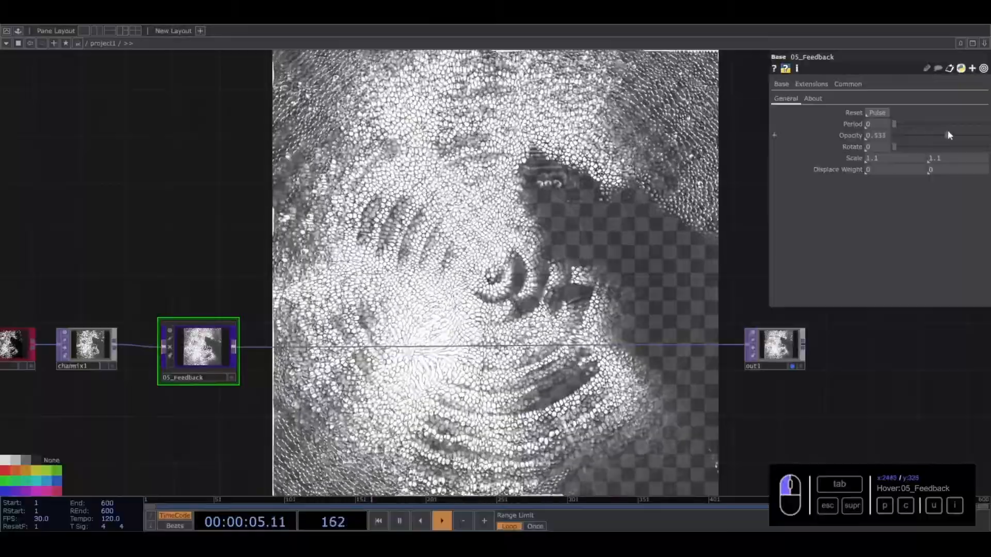
drag(967, 129, 961, 131)
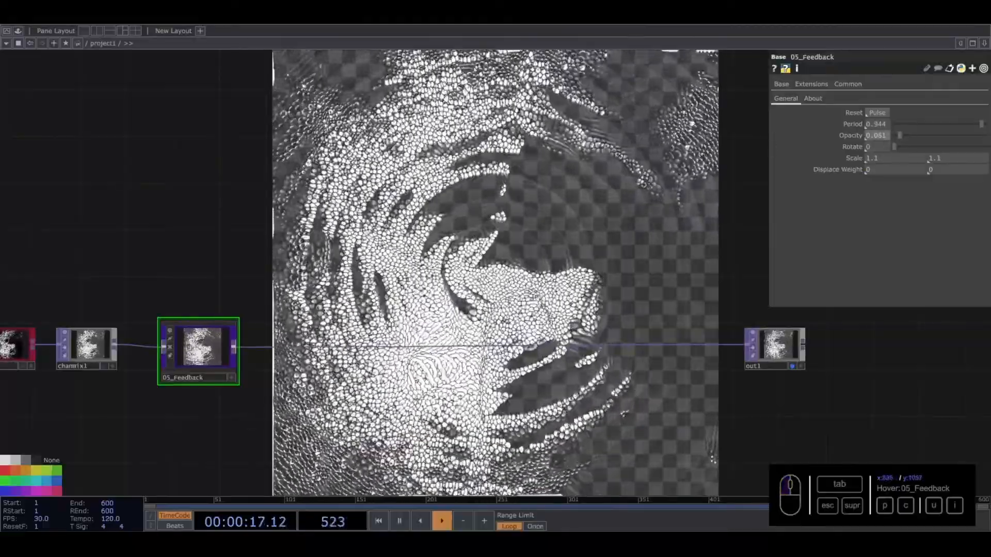
- Add the rgbaDelay image filter from the palette and wire it between 05_Feedback and out1
drag(346, 241, 283, 227)
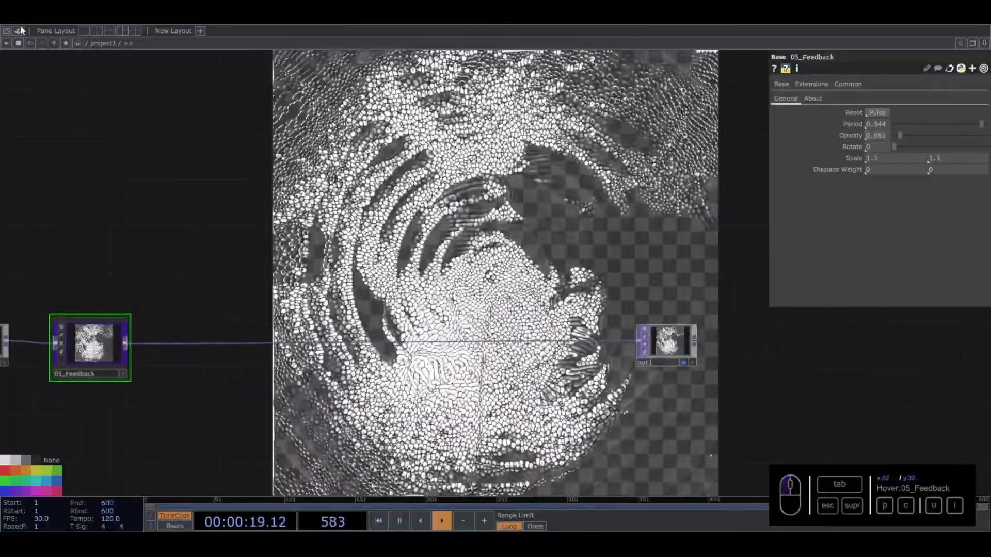
click(19, 30)
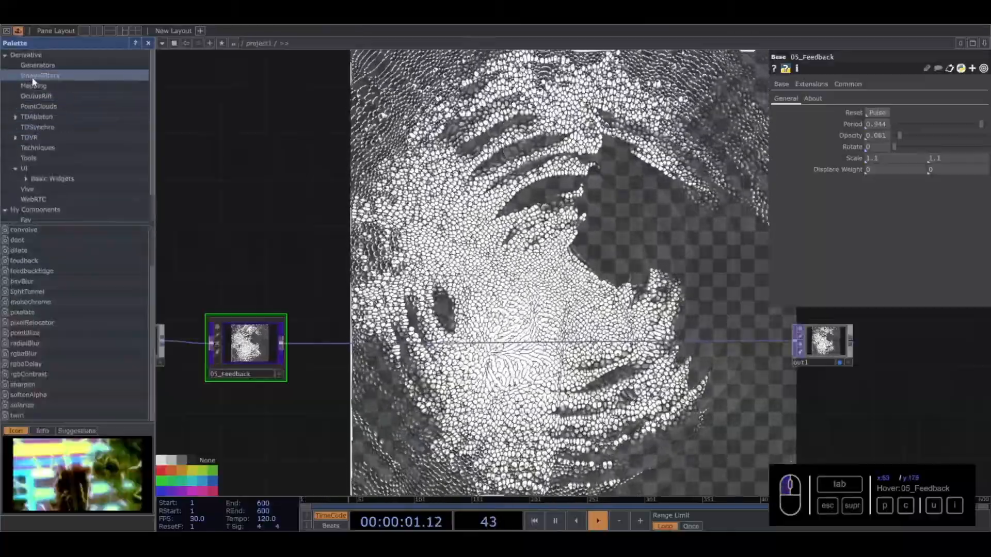
click(33, 77)
double_click(29, 363)
click(148, 43)
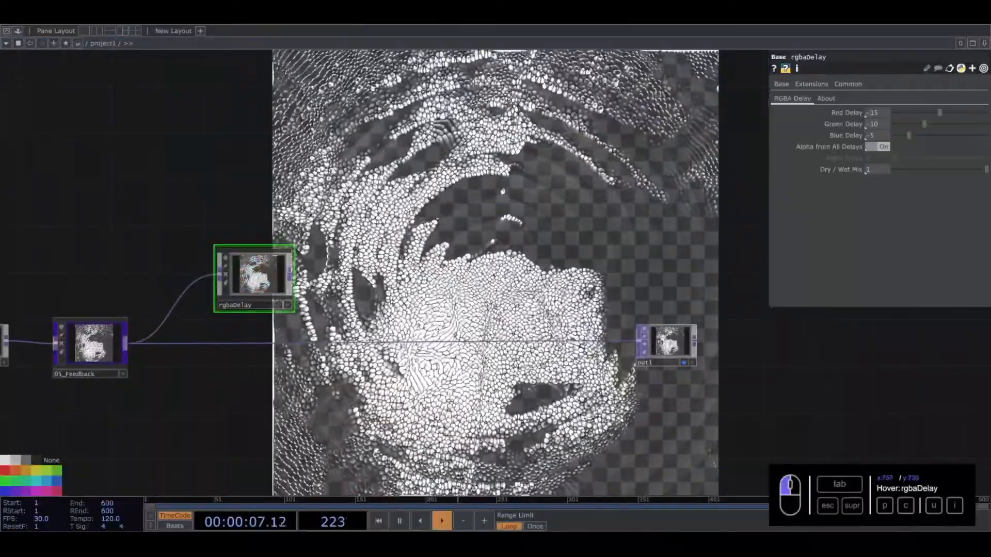
drag(574, 234, 323, 201)
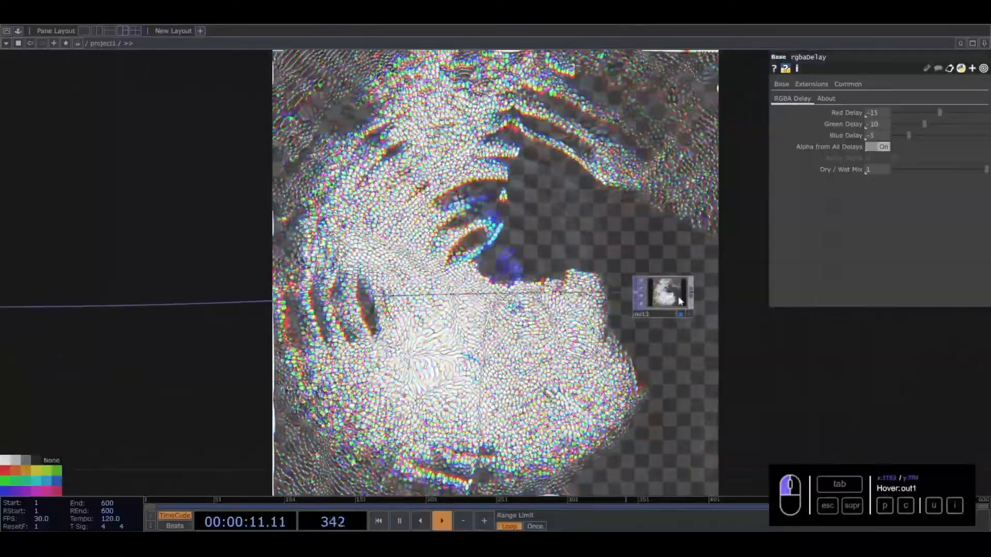
- Insert a Transform TOP on the wire just before out1
click(601, 294)
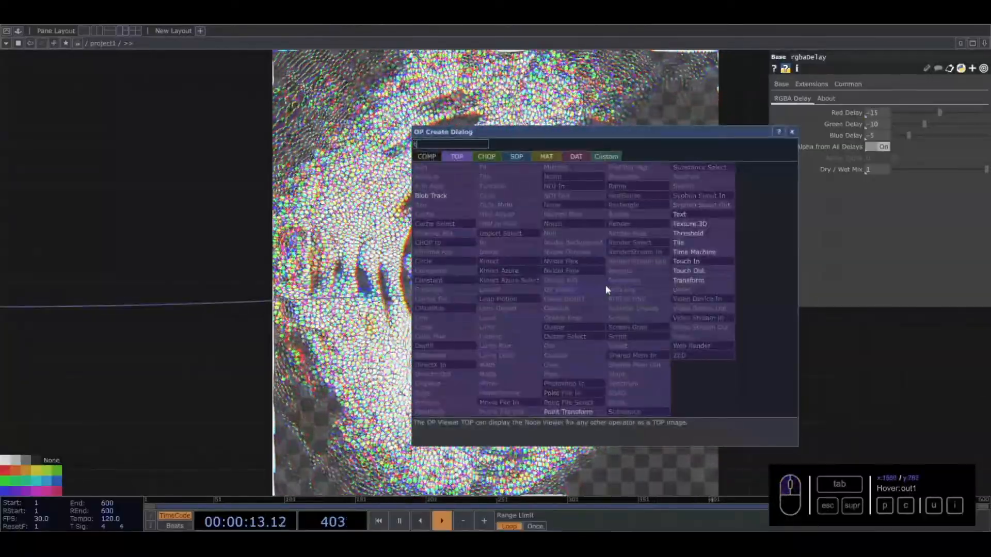
click(691, 278)
click(590, 300)
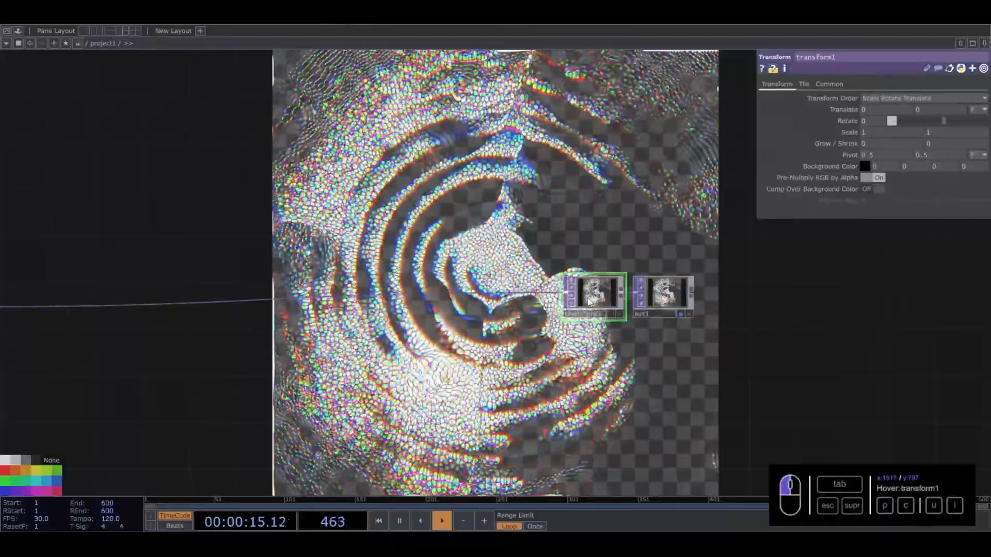
- Composite the transform1 output over an opaque black background
click(861, 189)
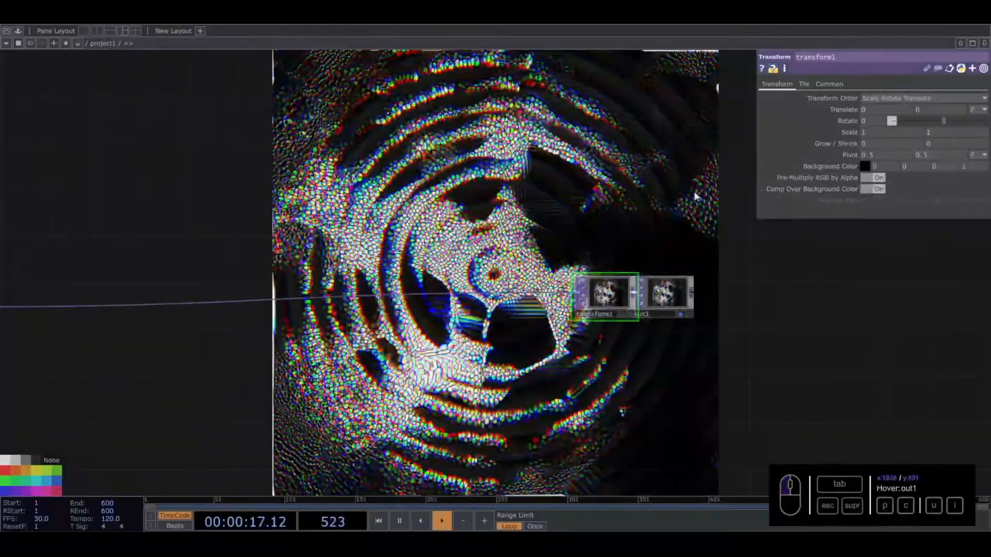
- Set the rgbaDelay component's delays to -9 for red, -6 for green and -3 for blue
drag(541, 240, 936, 288)
click(316, 360)
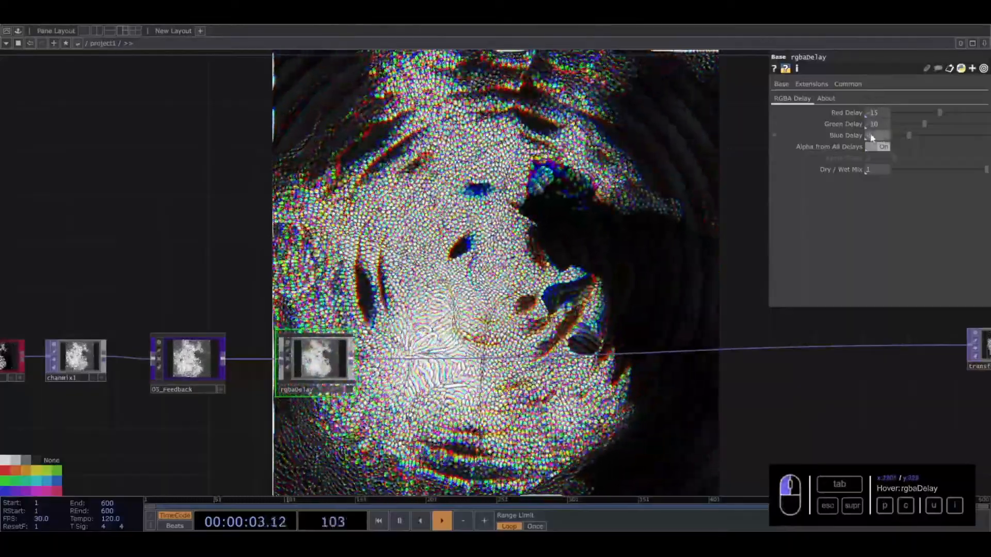
text(3)
drag(878, 124, 869, 112)
text(69)
key(Return)
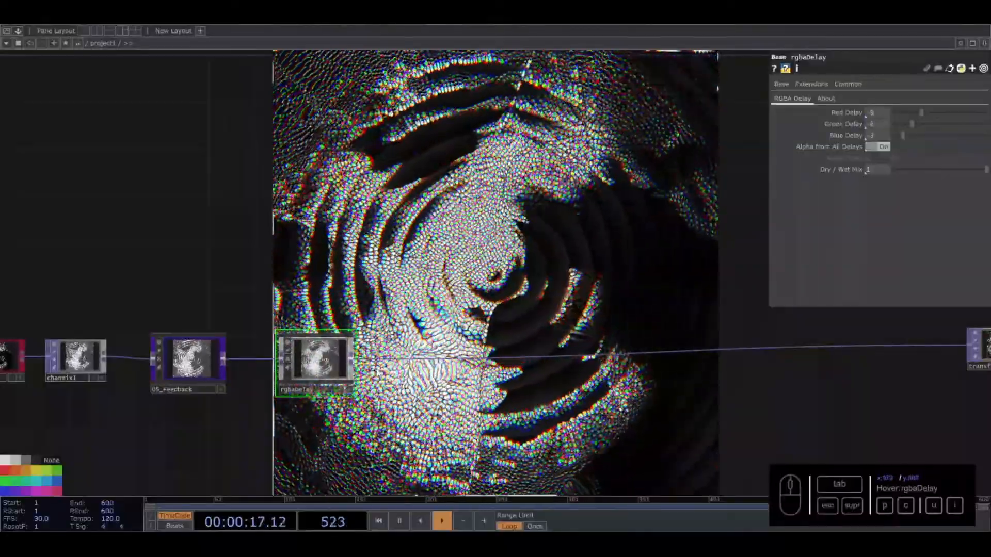
- Insert an HSV Adjust TOP on the wire between rgbaDelay and transform1
right_click(412, 357)
right_click(407, 357)
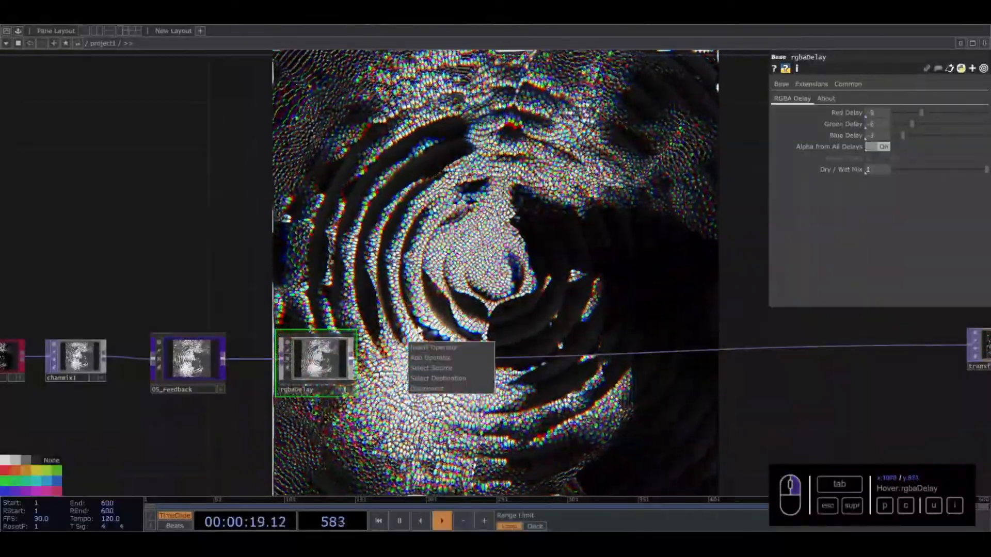
click(419, 347)
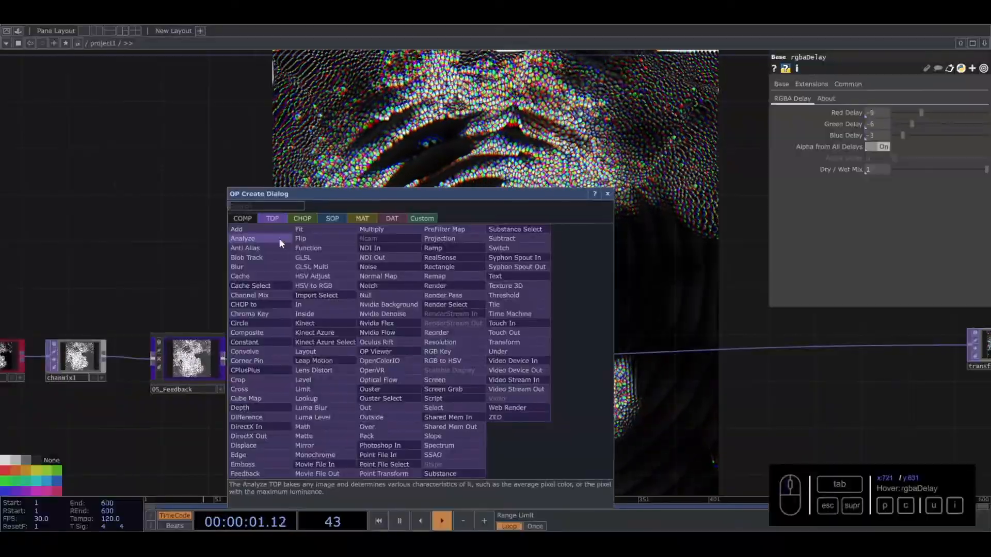
click(324, 275)
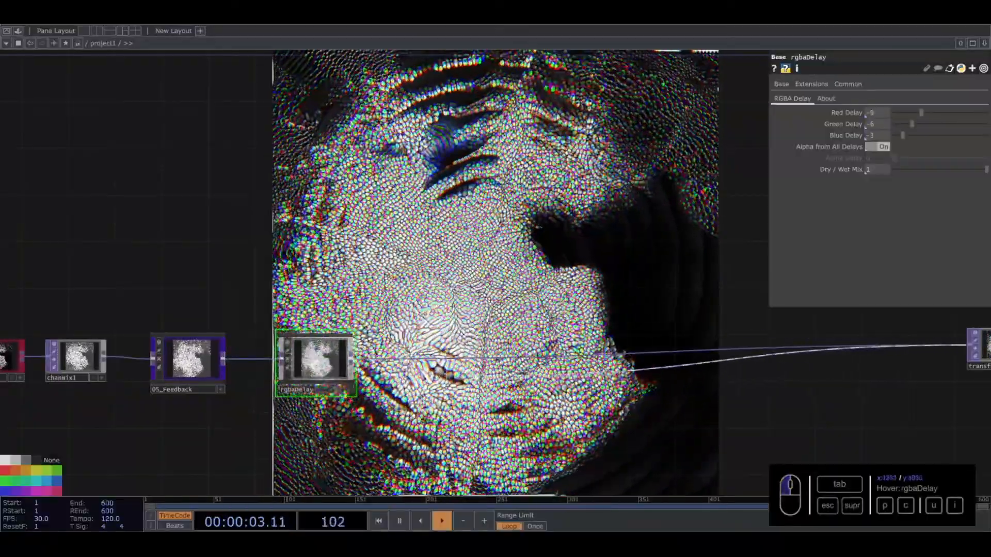
click(436, 373)
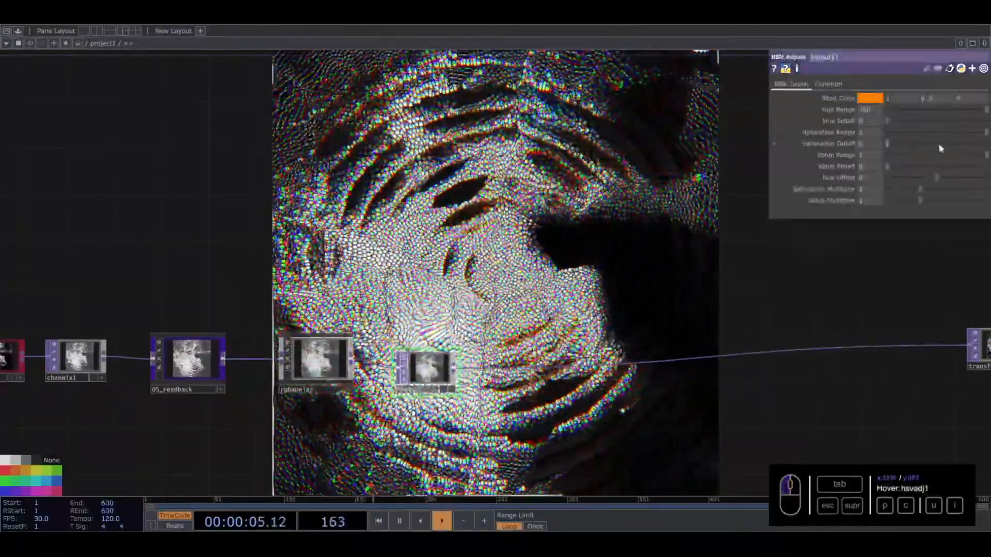
- Set the HSV Adjust TOP's Hue Offset to -11 and its Saturation Multiplier to 1.3
drag(936, 177, 936, 178)
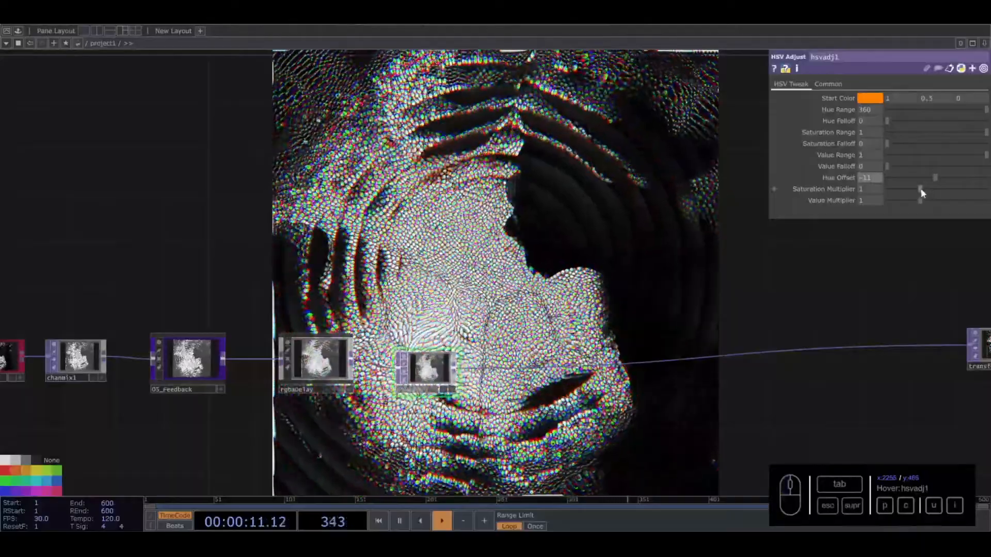
drag(921, 187, 868, 187)
text(3)
key(Return)
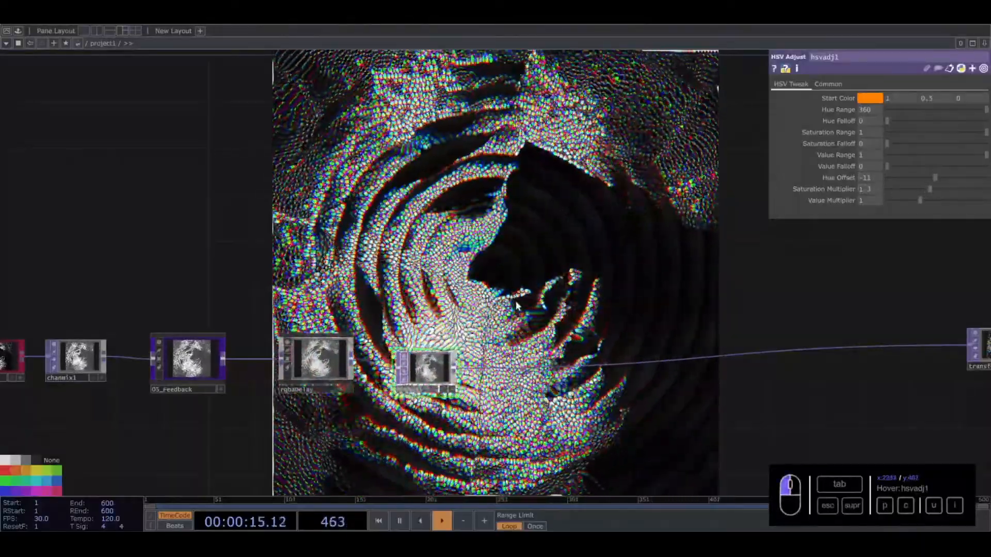
- Insert a Level TOP on the wire after hsvadj1 and set its Brightness to 1.1
drag(528, 305, 345, 273)
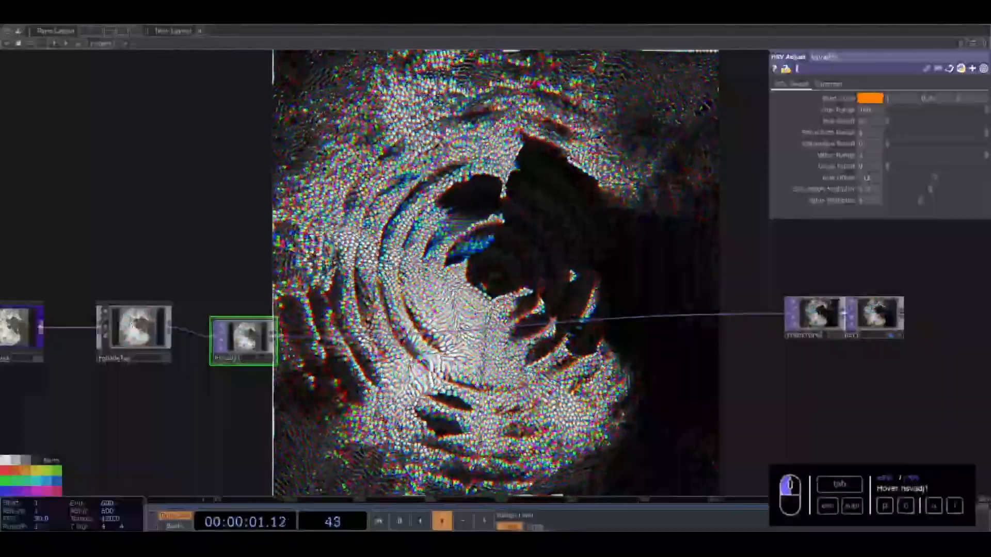
right_click(316, 334)
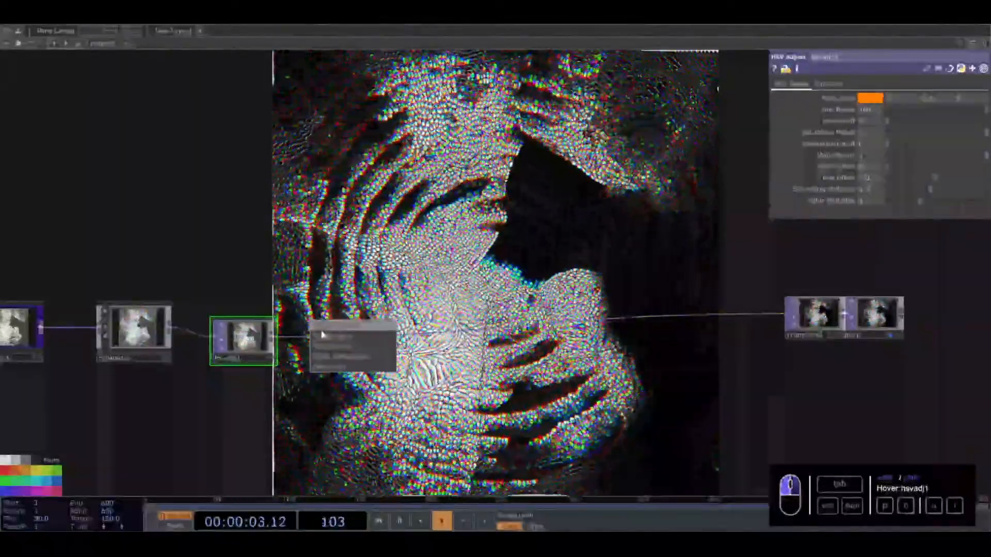
click(321, 331)
click(203, 362)
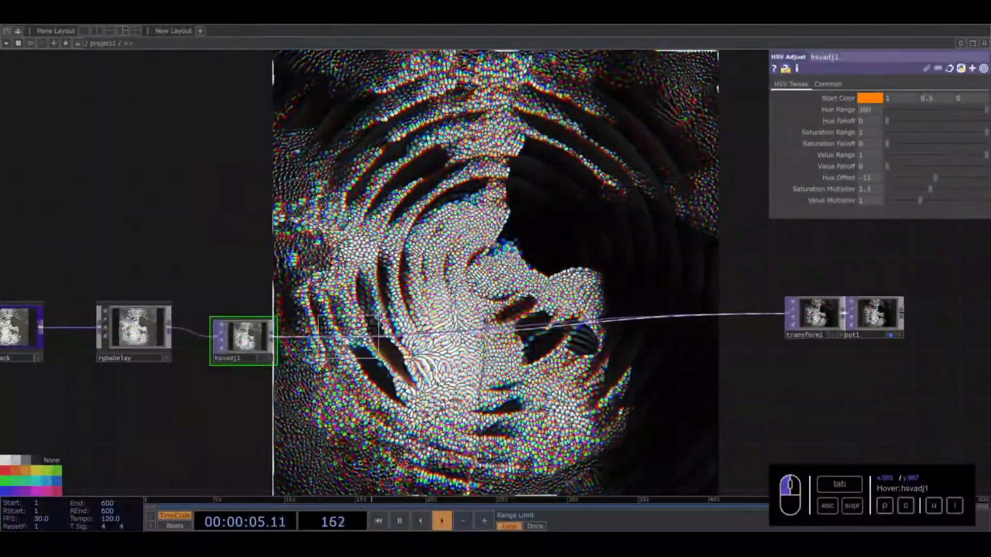
click(348, 340)
drag(940, 133, 911, 156)
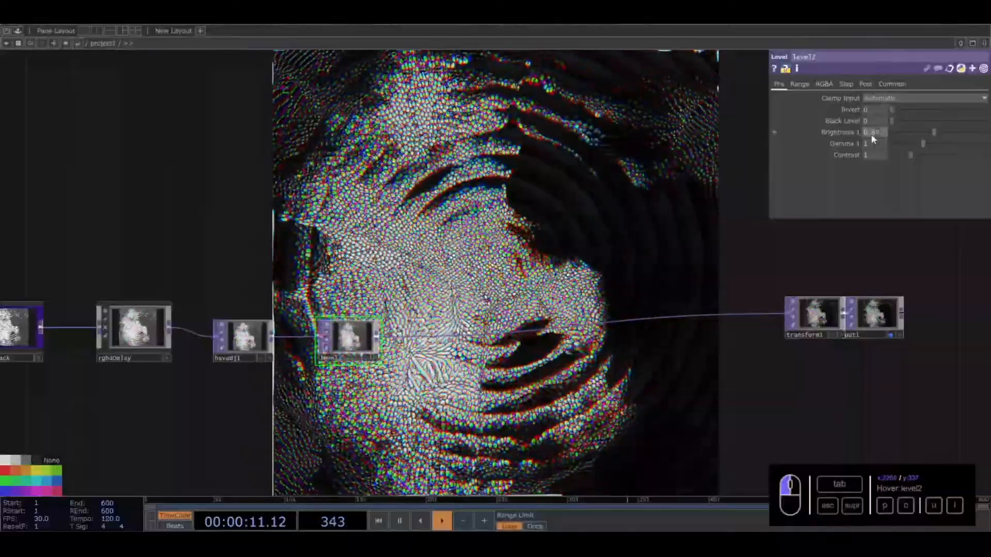
text(1.1)
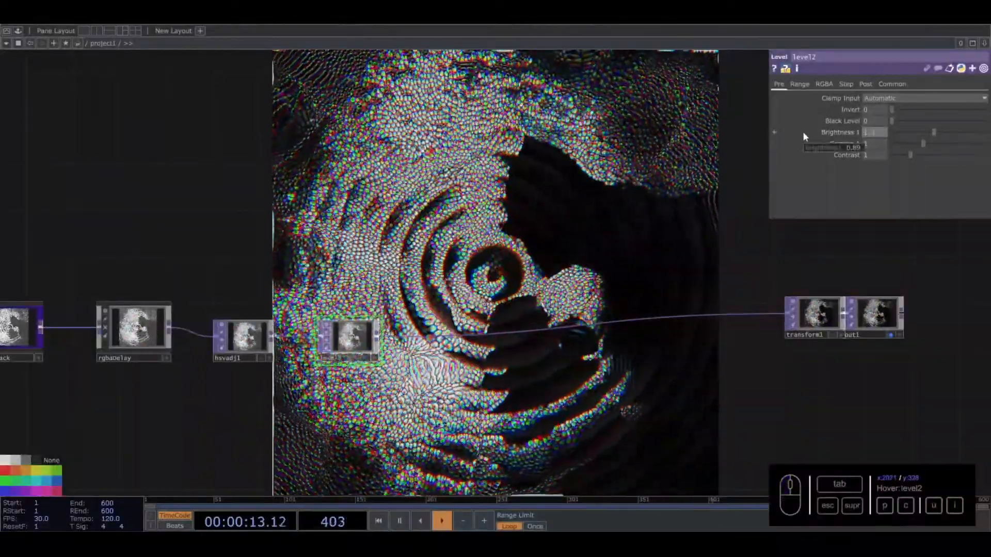
key(Return)
- Add the 03_Grain and 04_Focus components from the palette to the network beyond level2
click(508, 229)
drag(508, 231, 460, 218)
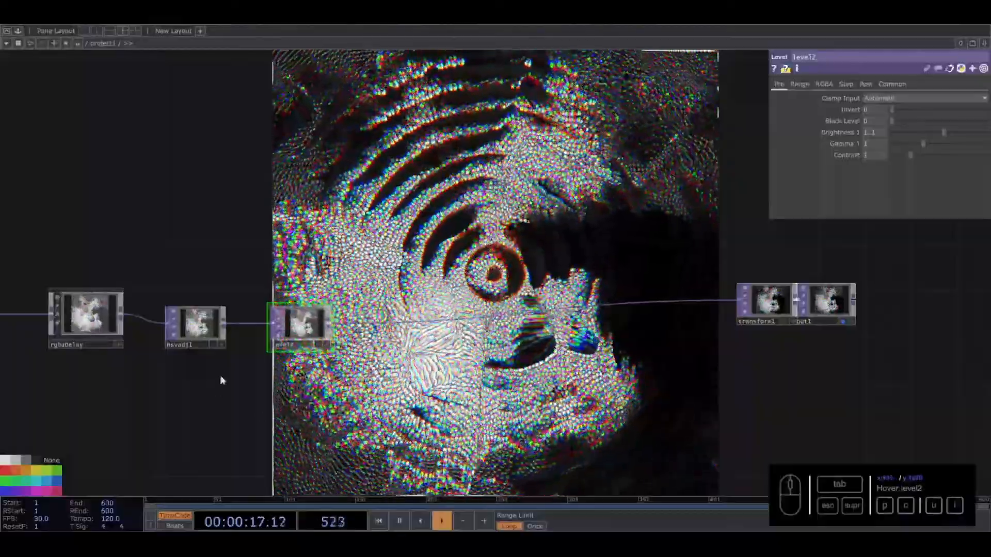
click(19, 30)
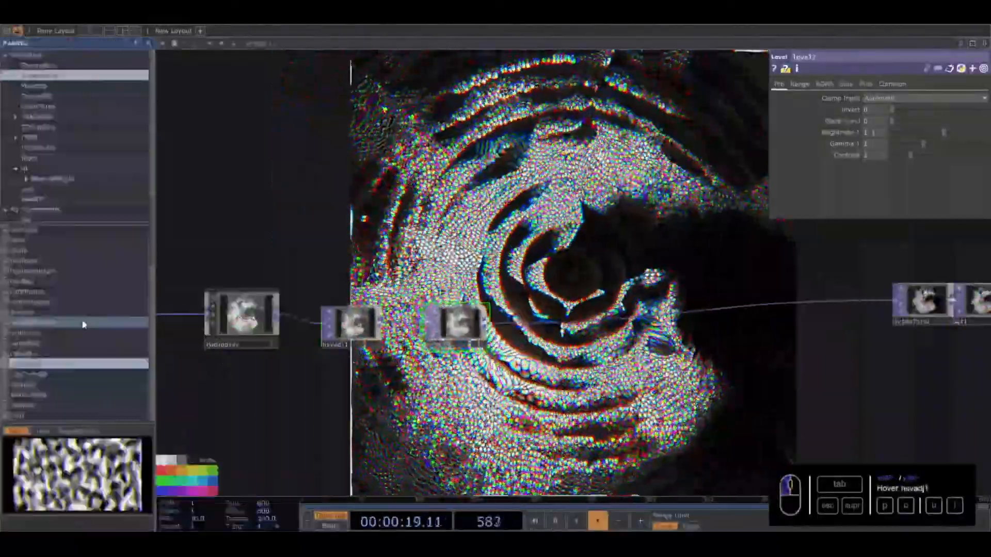
click(45, 207)
drag(33, 251, 70, 292)
drag(32, 262, 720, 201)
click(142, 43)
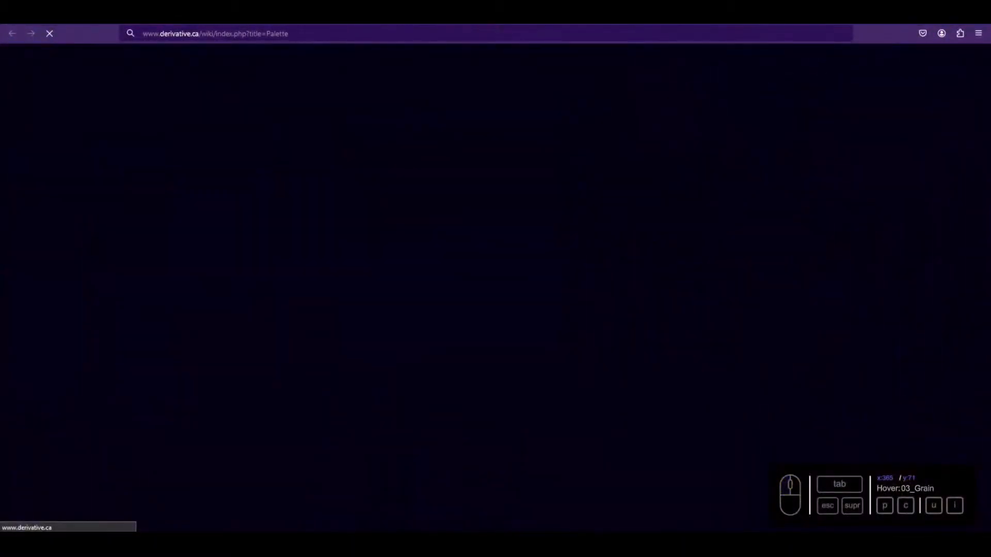
click(133, 15)
click(149, 44)
drag(311, 178, 121, 168)
- Wire level2 through 03_Grain and 04_Focus into transform1, and line the nodes up in a row
drag(141, 314, 206, 228)
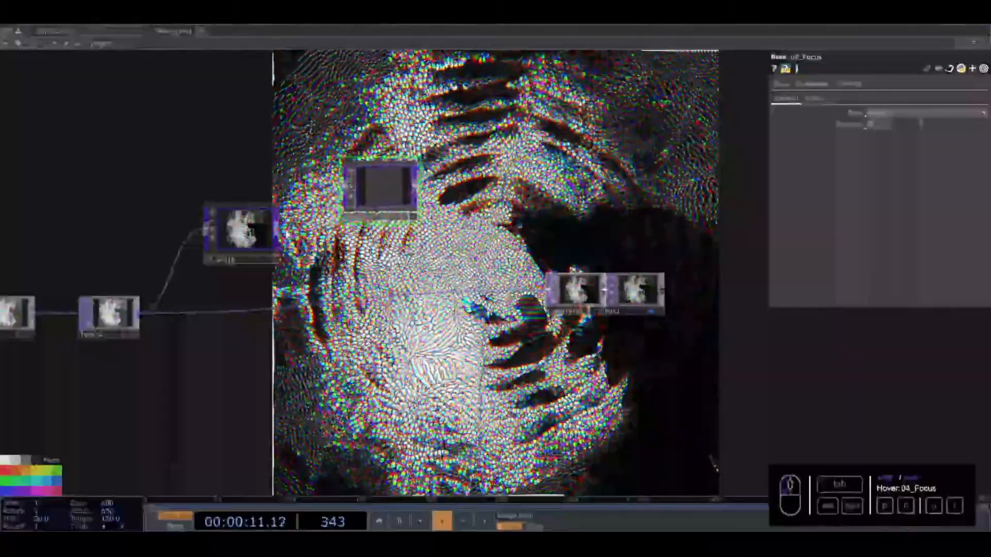
drag(279, 230, 343, 186)
drag(419, 185, 548, 290)
drag(374, 283, 372, 294)
drag(242, 232, 233, 309)
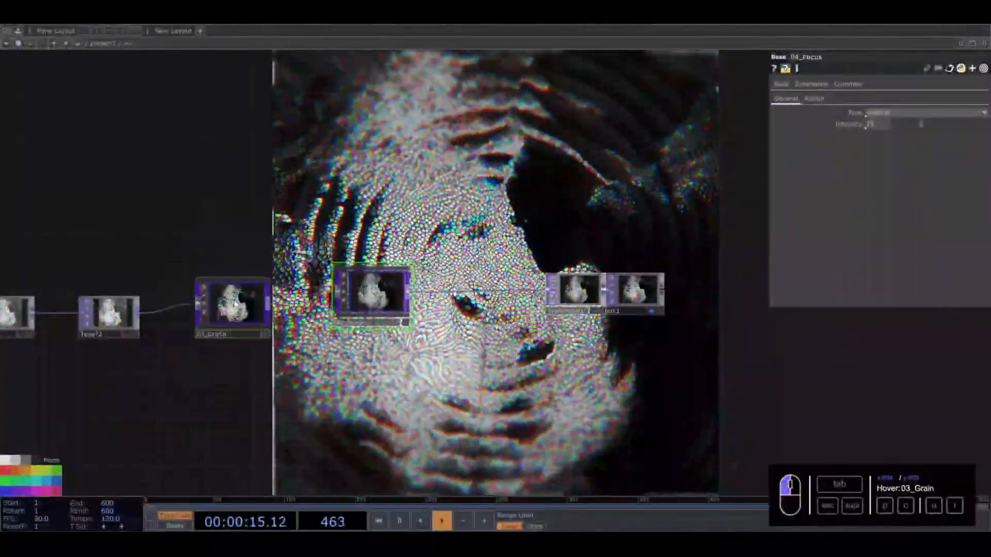
drag(556, 299, 487, 299)
- Set the 03_Grain component's Period to 0.005 and its Opacity to 0.81
click(239, 316)
drag(446, 157, 460, 207)
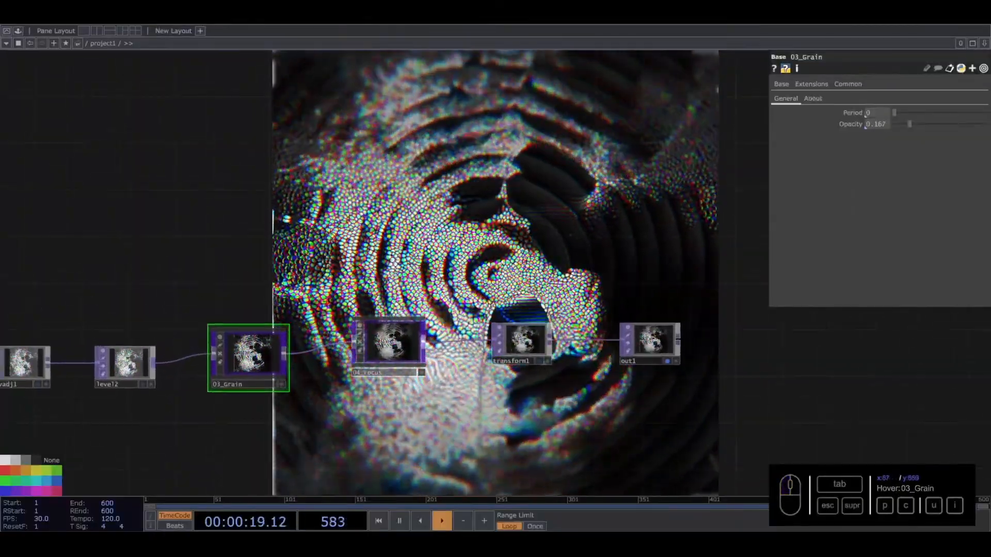
drag(878, 112, 779, 118)
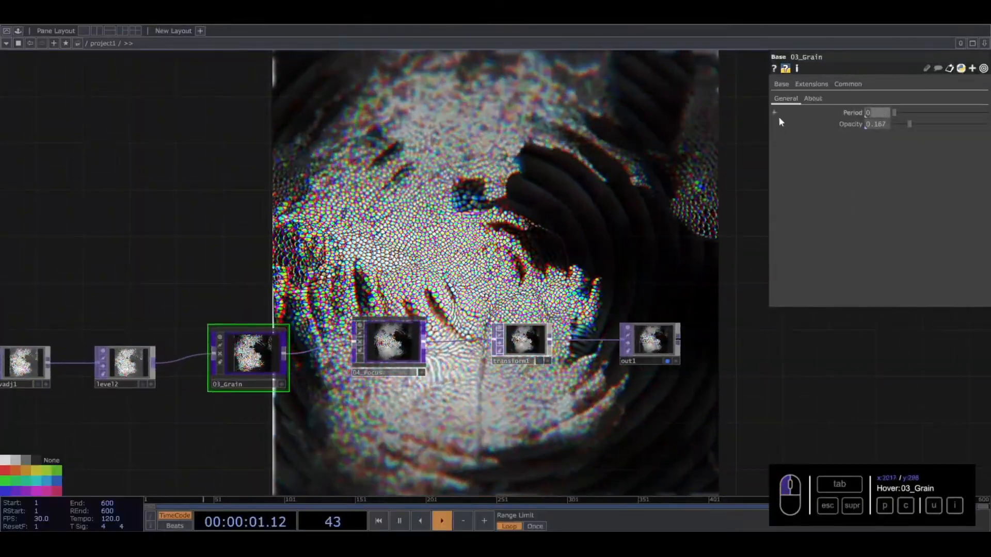
text(0.005)
key(Return)
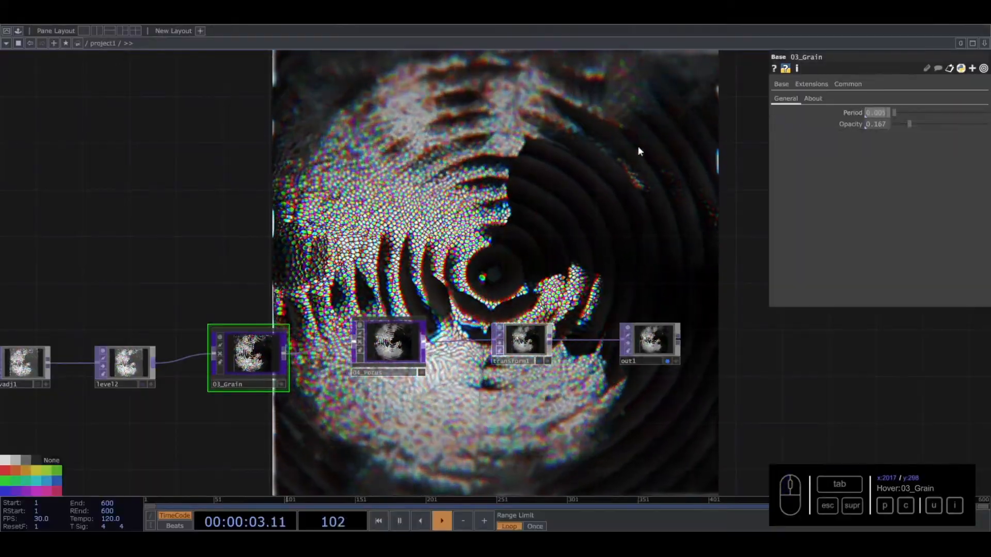
drag(903, 122, 968, 121)
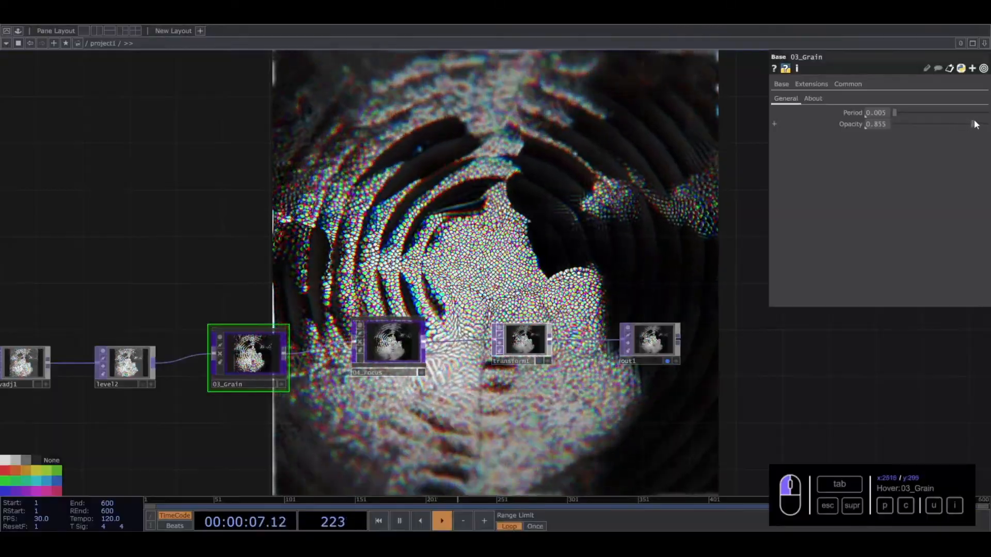
- Try the 32-bit float (RGBA) pixel format on the noise2 TOP
drag(592, 207, 571, 268)
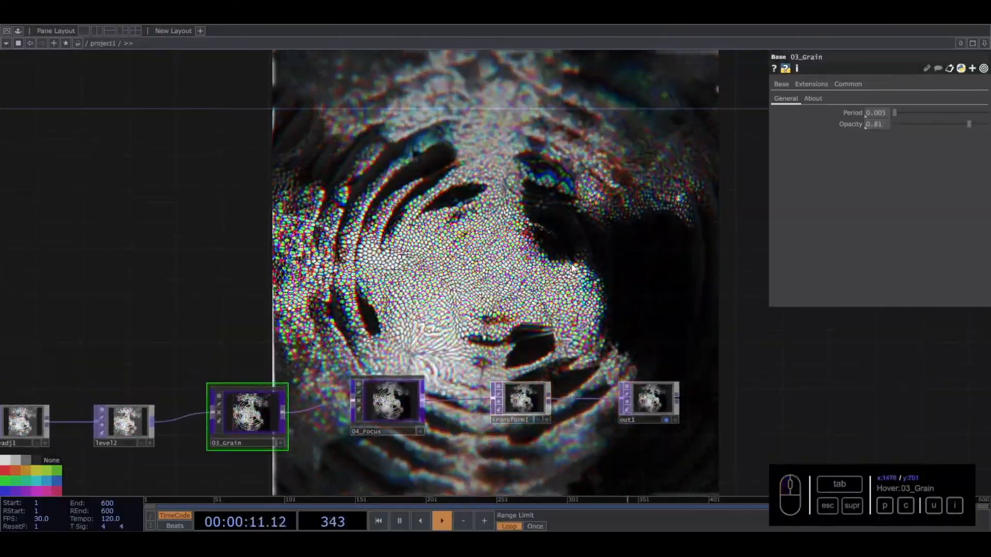
scroll(572, 268, down, 4)
scroll(572, 266, down, 4)
drag(425, 165, 804, 183)
scroll(214, 291, up, 5)
click(224, 347)
click(881, 83)
drag(640, 95, 571, 364)
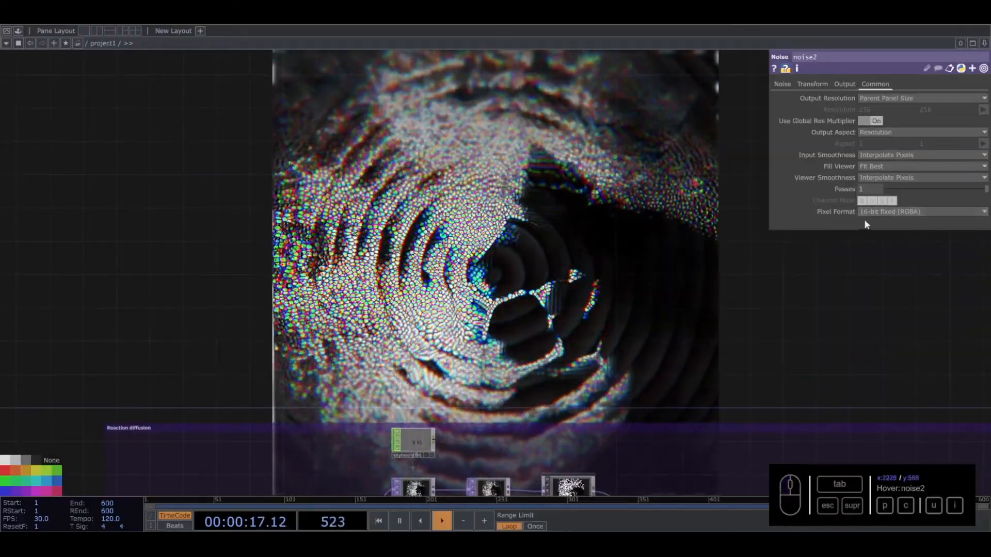
click(875, 211)
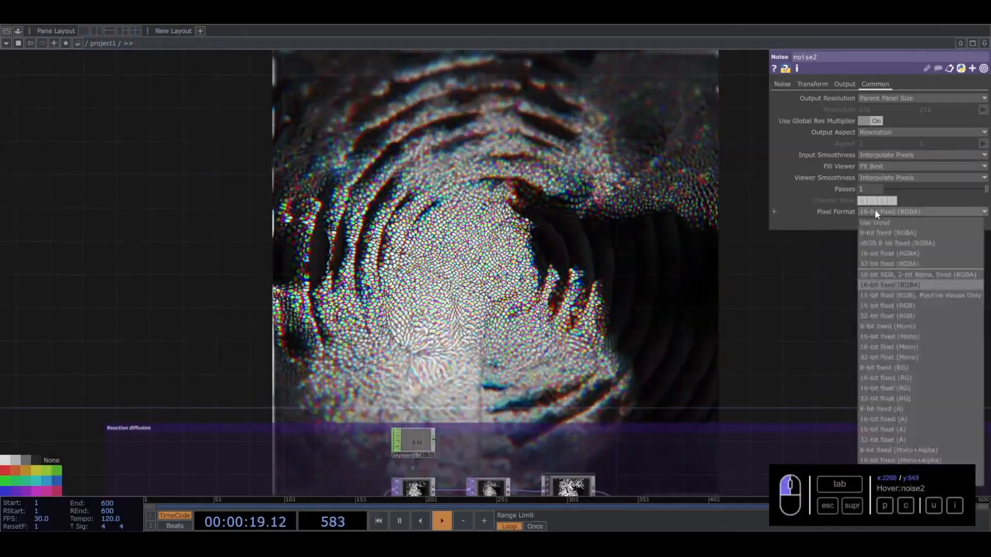
click(873, 263)
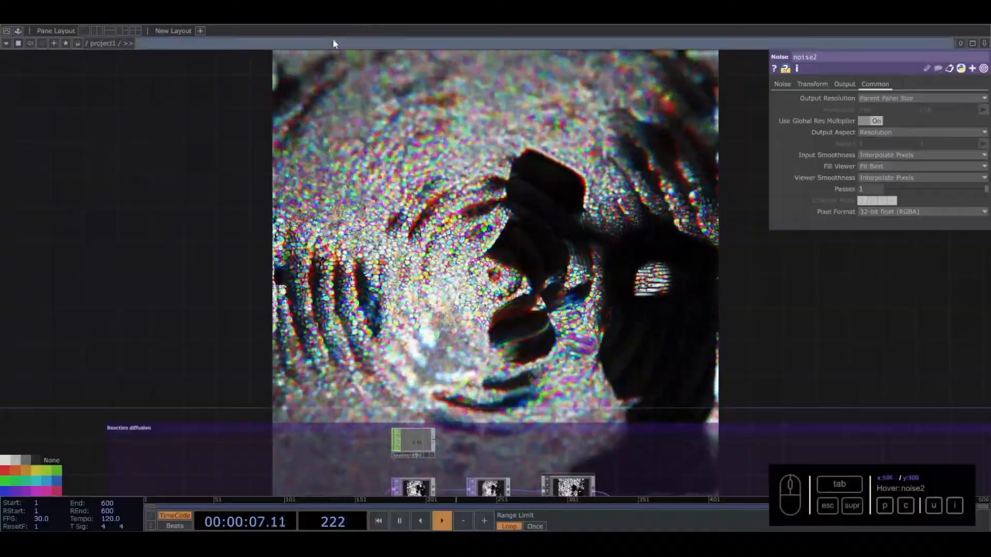
- Try 8-bit fixed (RGBA) on noise2, and return its pixel format to 16-bit fixed (RGBA)
click(888, 212)
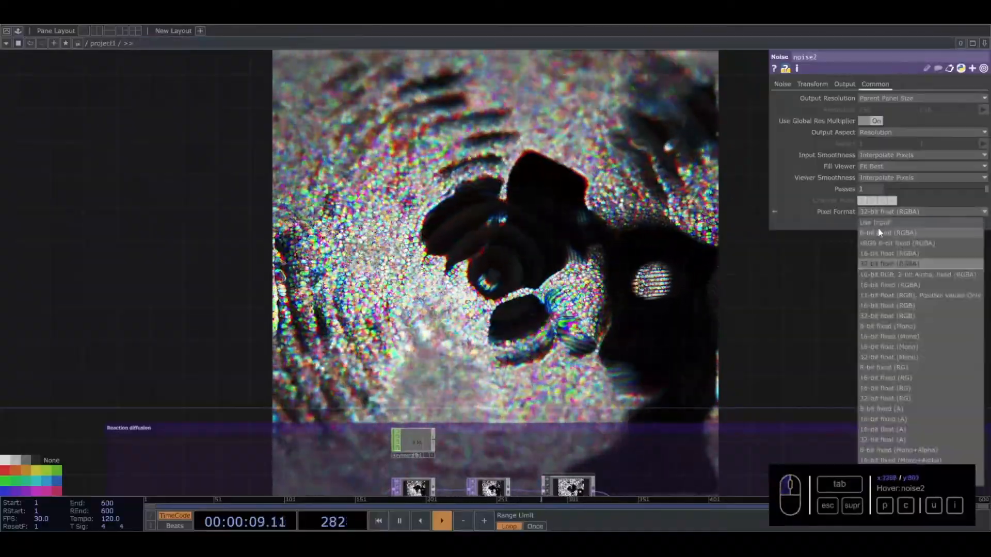
click(878, 228)
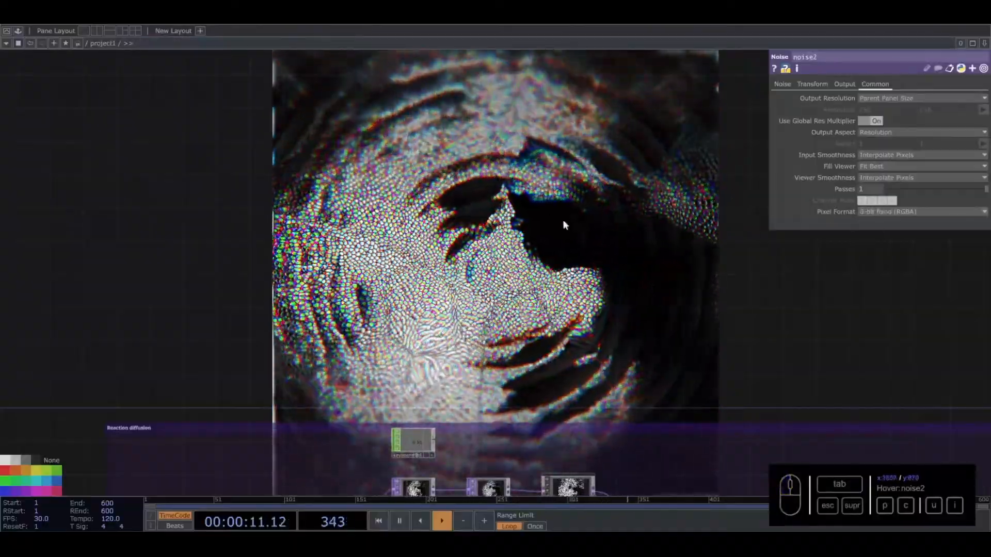
click(872, 212)
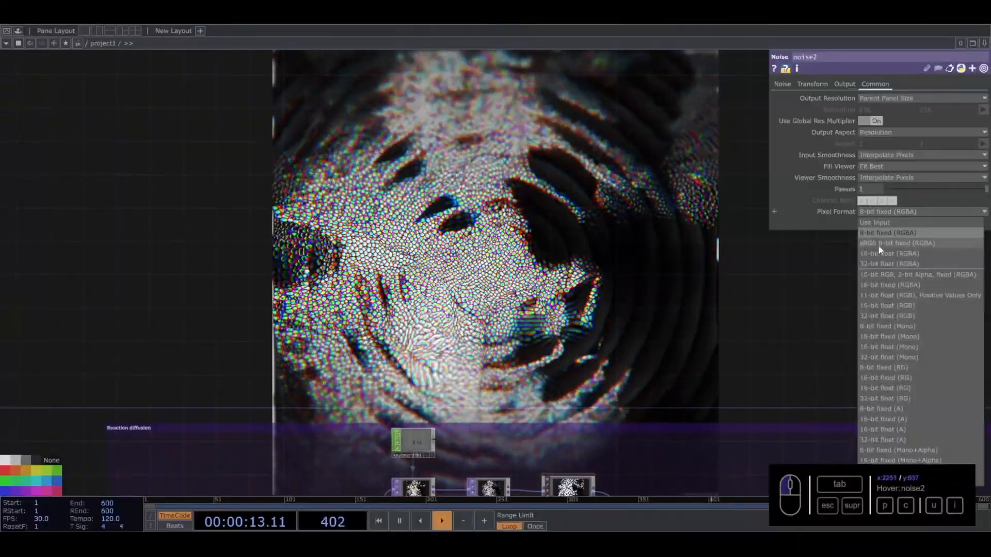
click(888, 284)
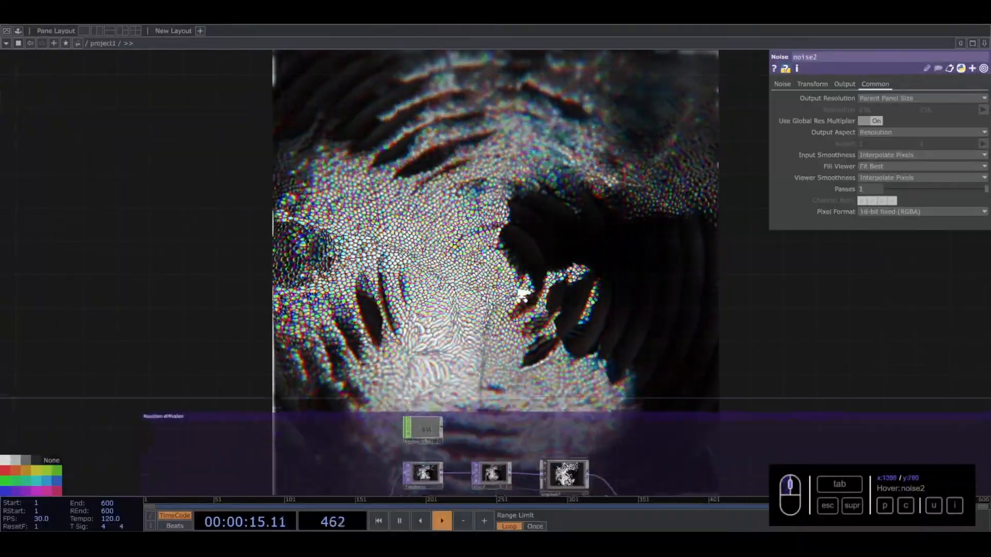
- Set the 03_Grain component's Opacity to 0.7
scroll(458, 326, up, 10)
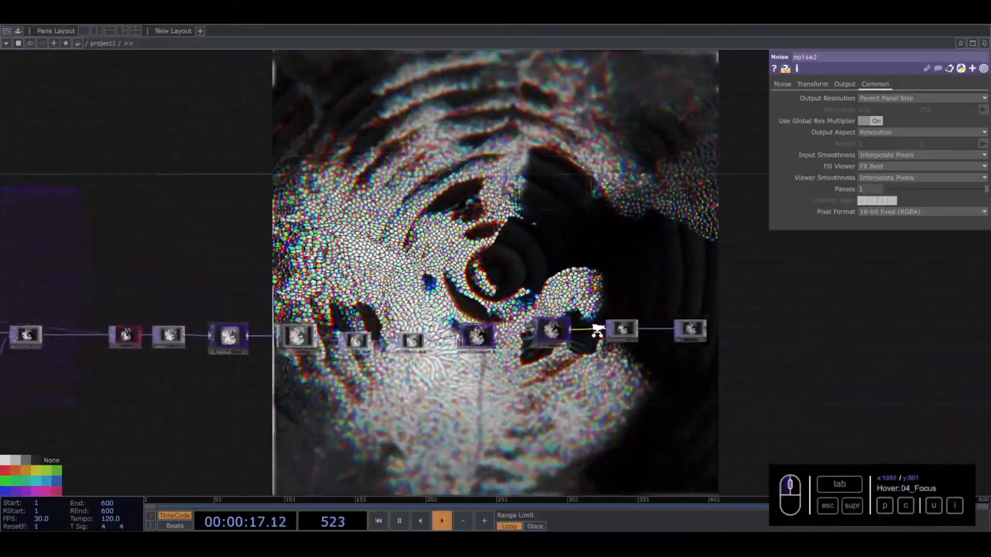
click(458, 326)
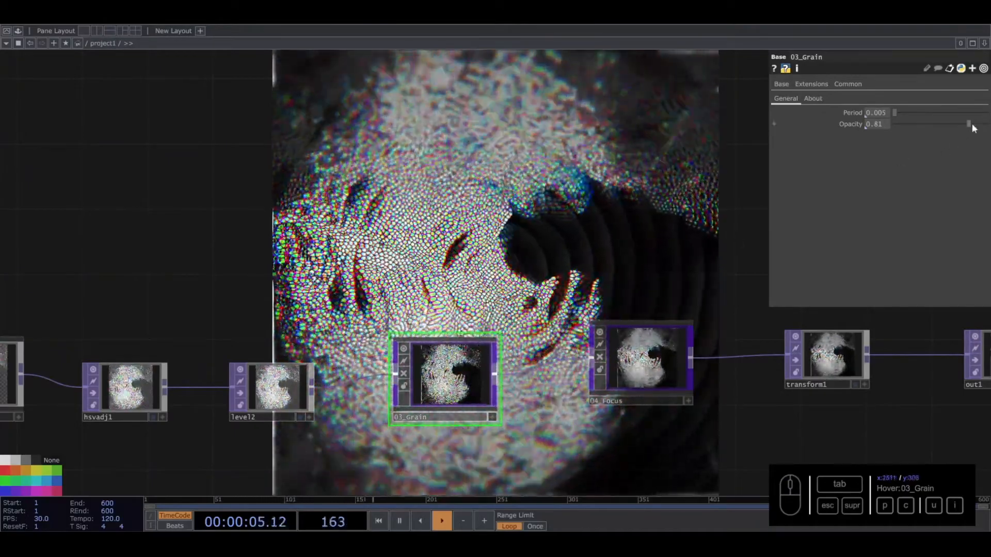
drag(963, 125, 969, 123)
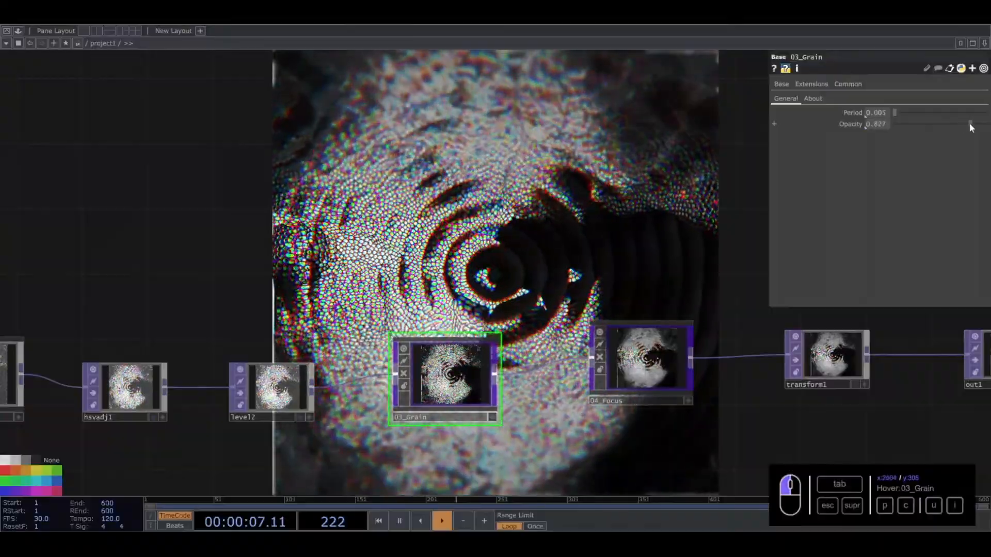
drag(873, 123, 785, 141)
text(0.7)
key(Return)
- Set the 04_Focus component to the Circular type with an Intensity of 10.1
drag(600, 200, 508, 163)
drag(548, 325, 532, 340)
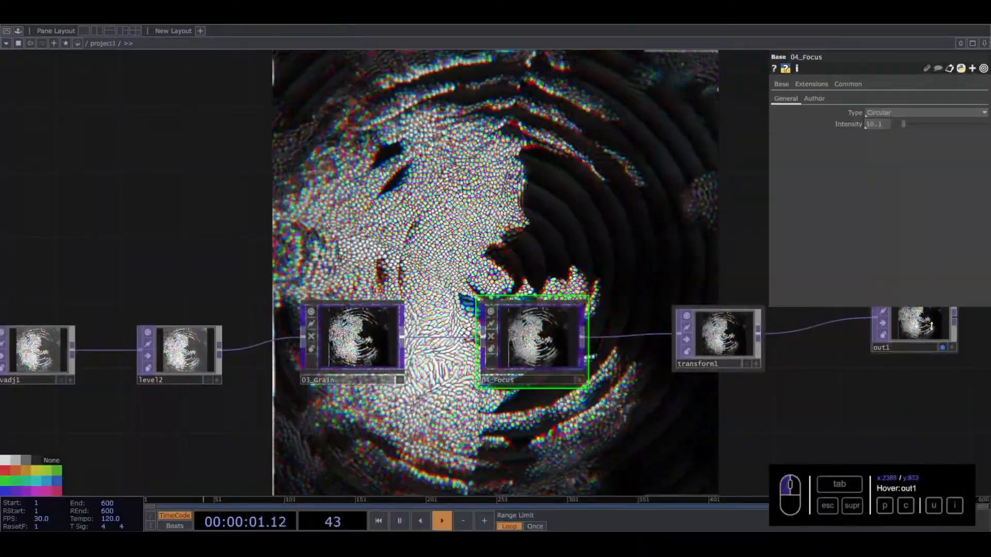
- Examine the node network, from the reaction-diffusion annotation block and its displace2 TOP through the post-processing chain to out1
scroll(442, 232, down, 8)
drag(323, 157, 68, 193)
right_drag(267, 264, 632, 312)
drag(276, 270, 355, 270)
drag(328, 231, 391, 229)
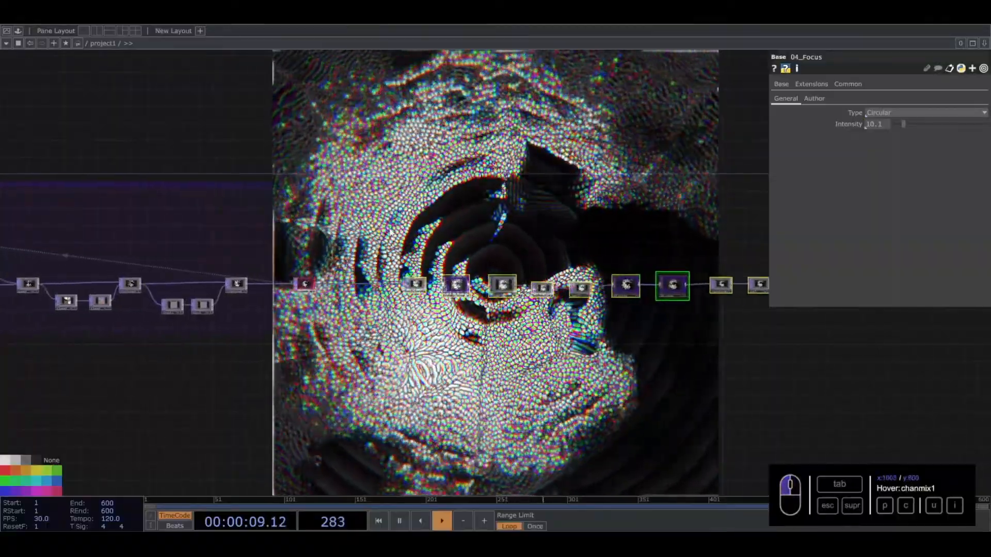
drag(310, 230, 650, 228)
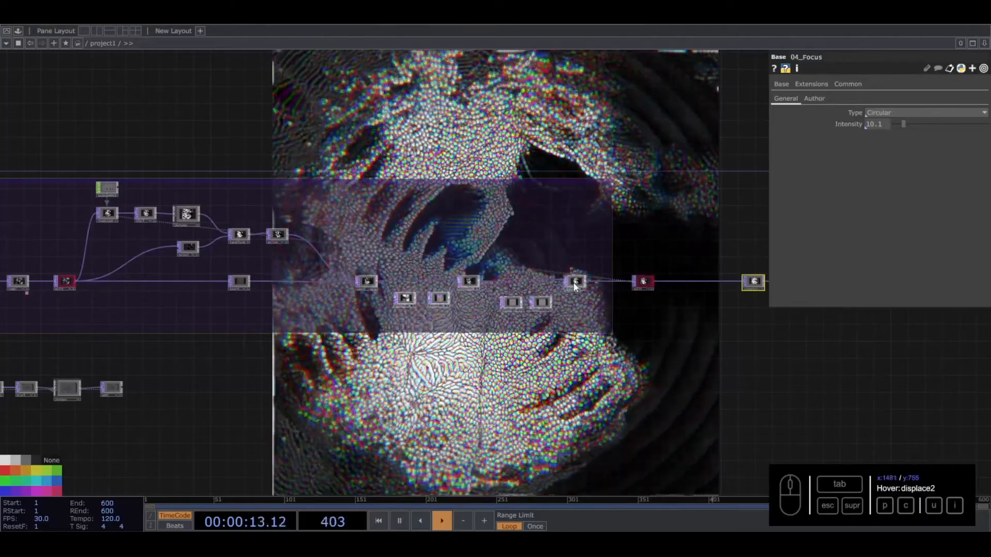
click(376, 182)
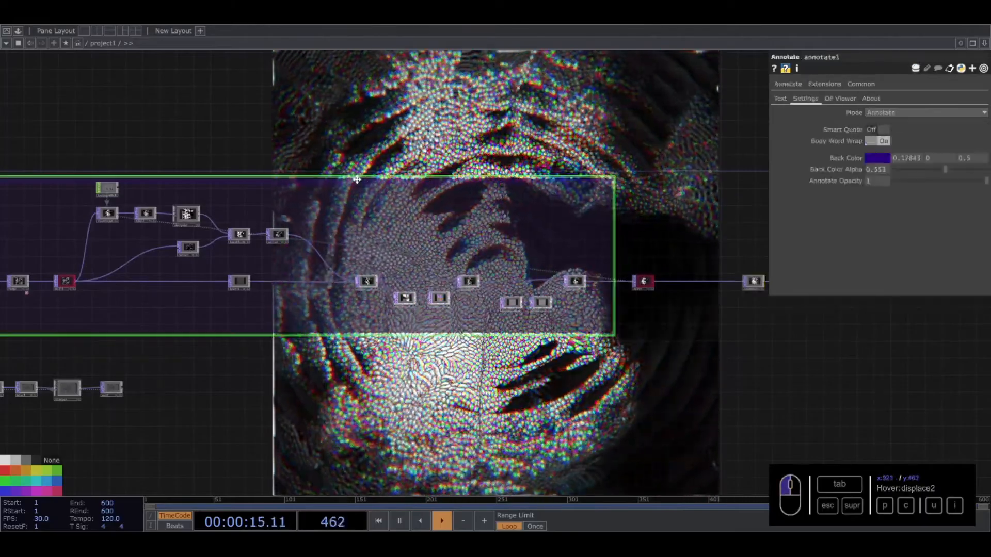
drag(331, 119, 448, 135)
scroll(330, 209, down, 8)
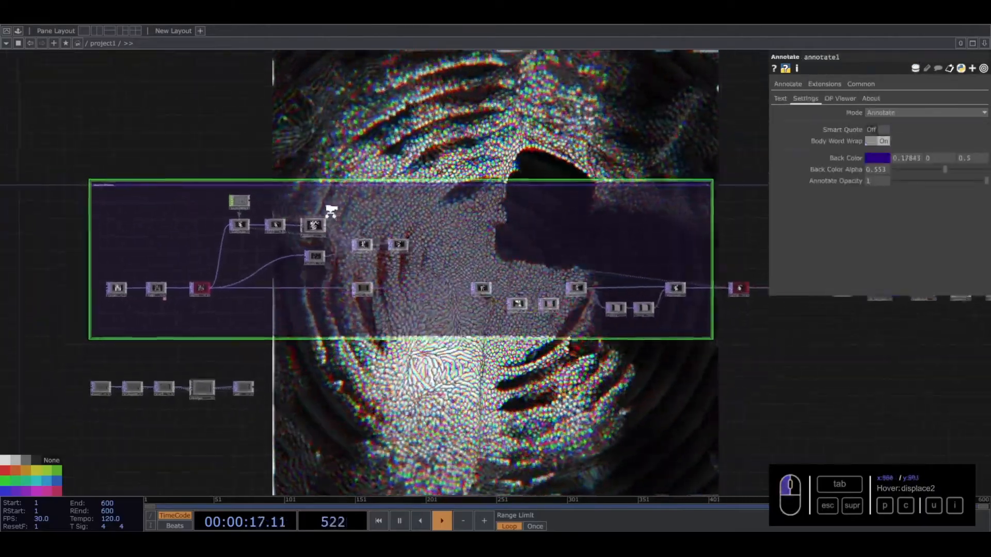
right_drag(183, 175, 692, 332)
scroll(395, 232, up, 4)
drag(337, 163, 337, 195)
drag(264, 193, 261, 218)
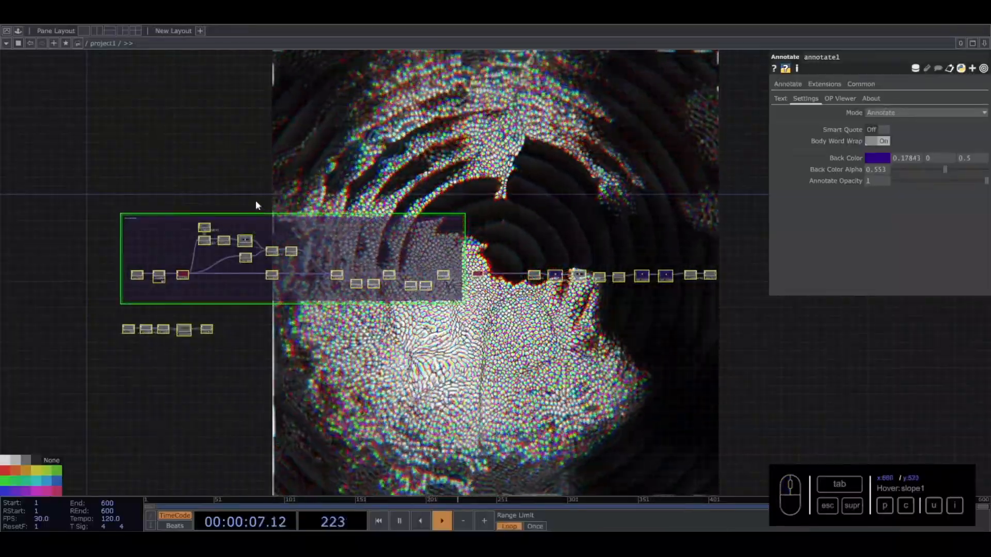
scroll(271, 262, up, 5)
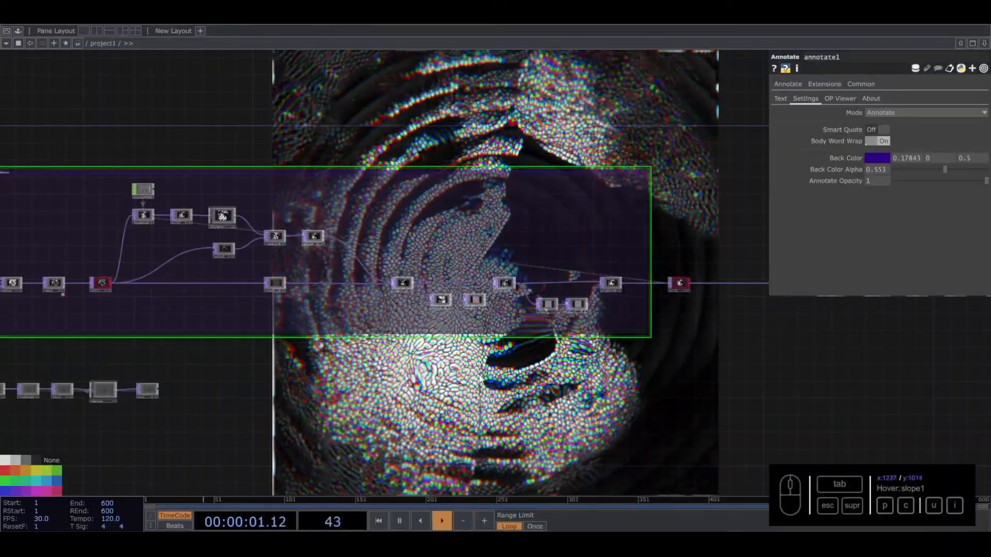
scroll(443, 315, up, 5)
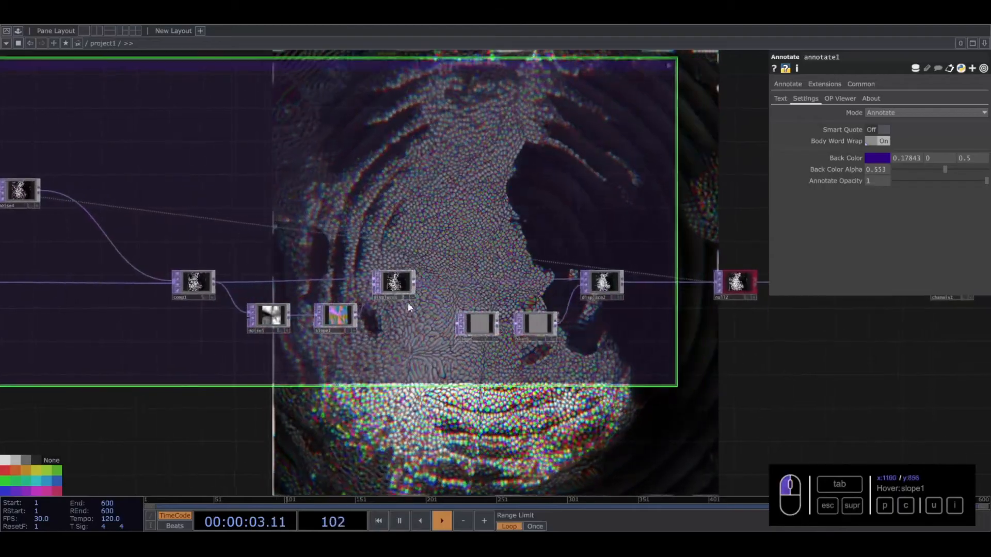
click(391, 283)
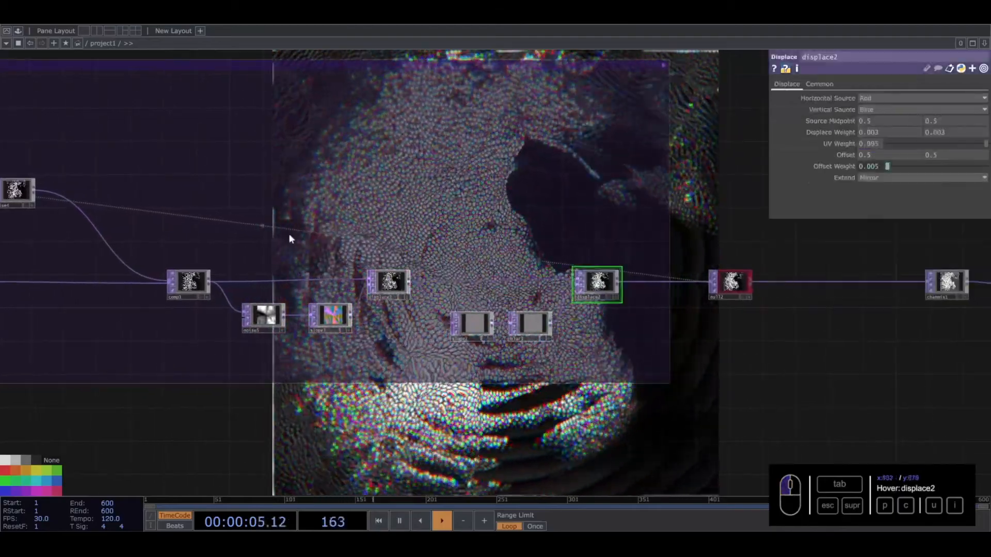
scroll(289, 246, down, 6)
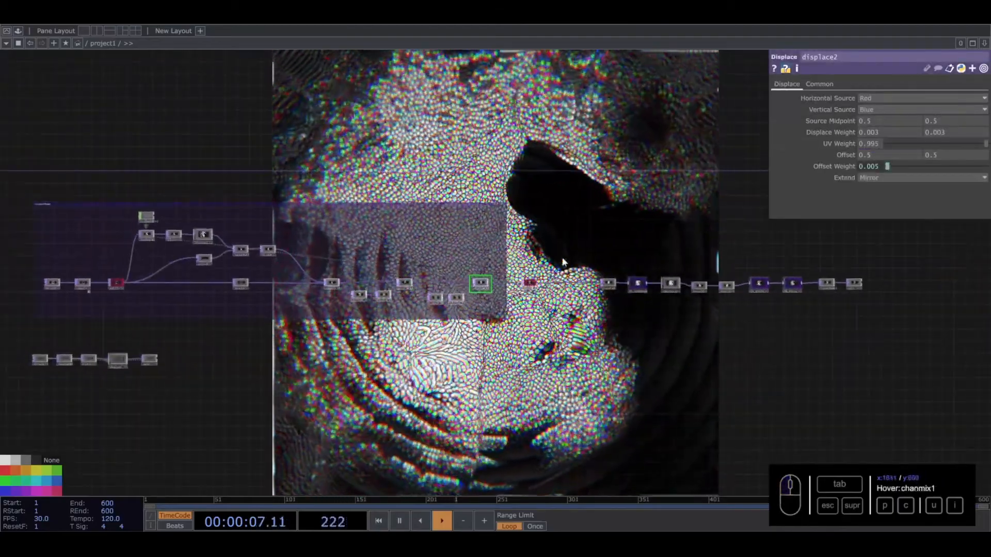
scroll(274, 262, up, 5)
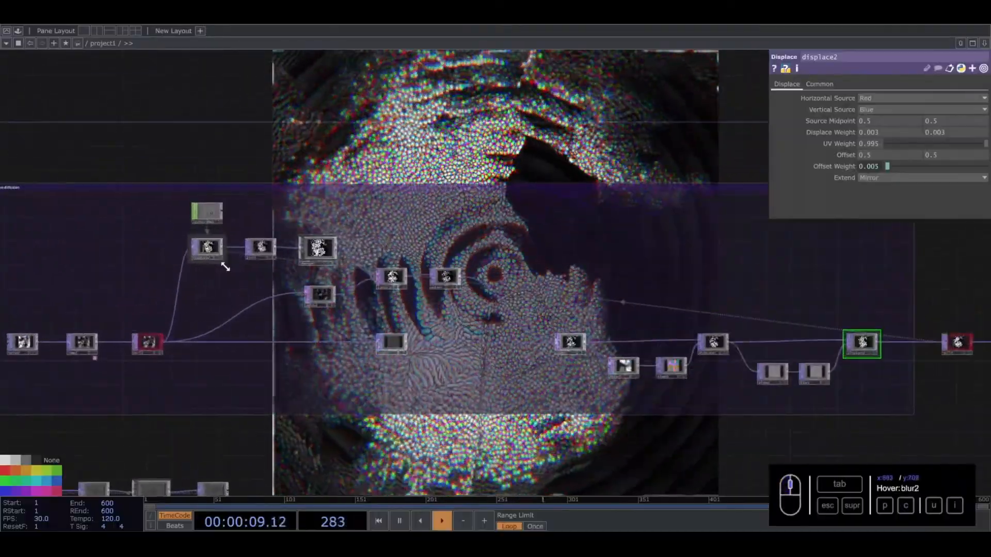
- Try a Filter Size of 8 on the blur2 TOP
click(264, 249)
drag(306, 213, 314, 330)
drag(886, 132, 913, 139)
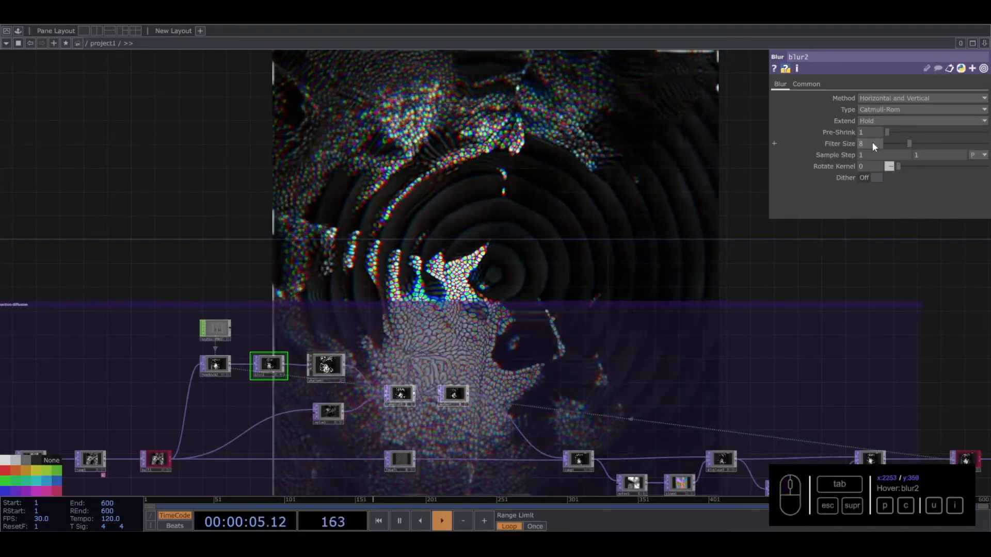
- Set the sharpen1 component's Dry / Wet Mix to 0.565
click(324, 367)
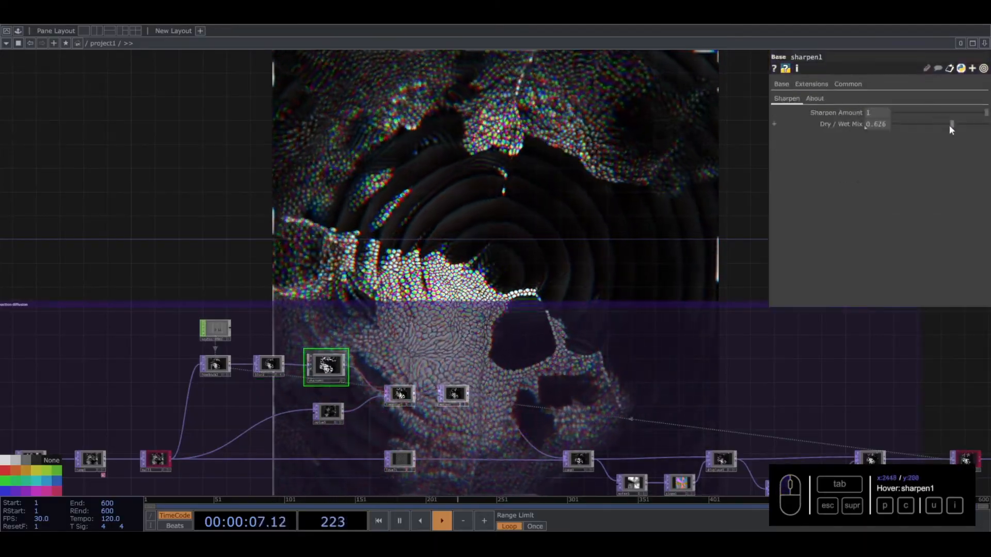
mouse_move(952, 124)
mouse_down()
mouse_move(976, 126)
mouse_move(944, 126)
mouse_up()
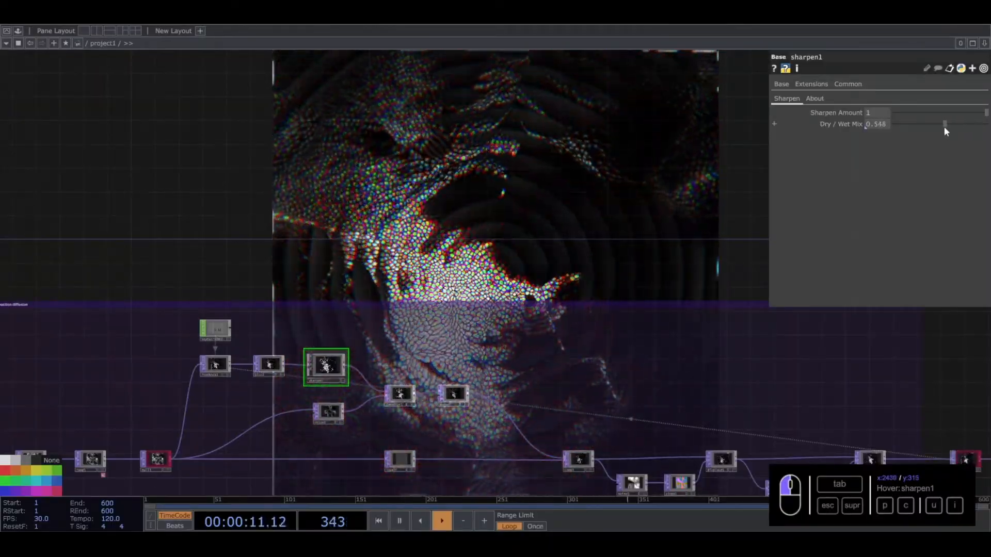
drag(470, 179, 455, 121)
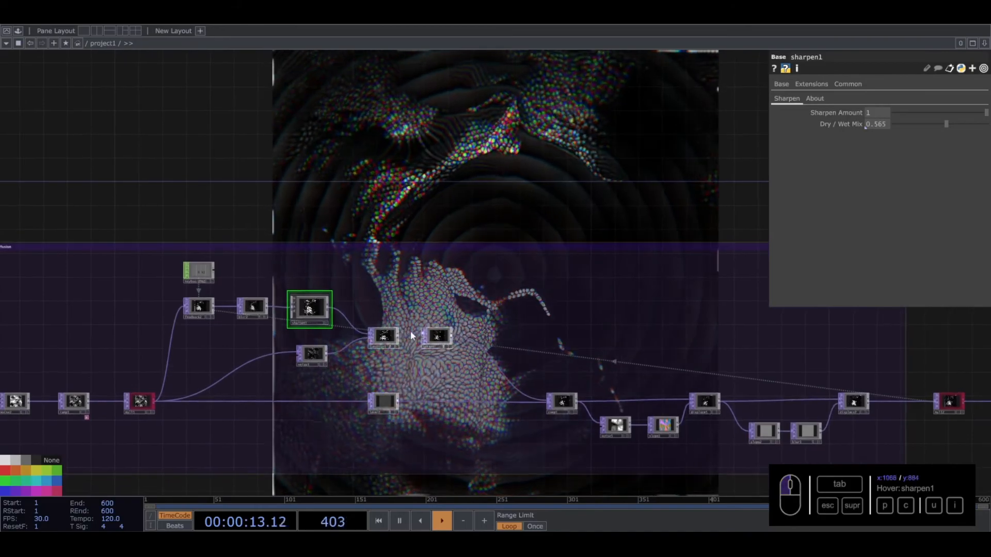
- Set the lumablur1 TOP's Black Filter Width to 3 and White Filter Width to 24
click(383, 341)
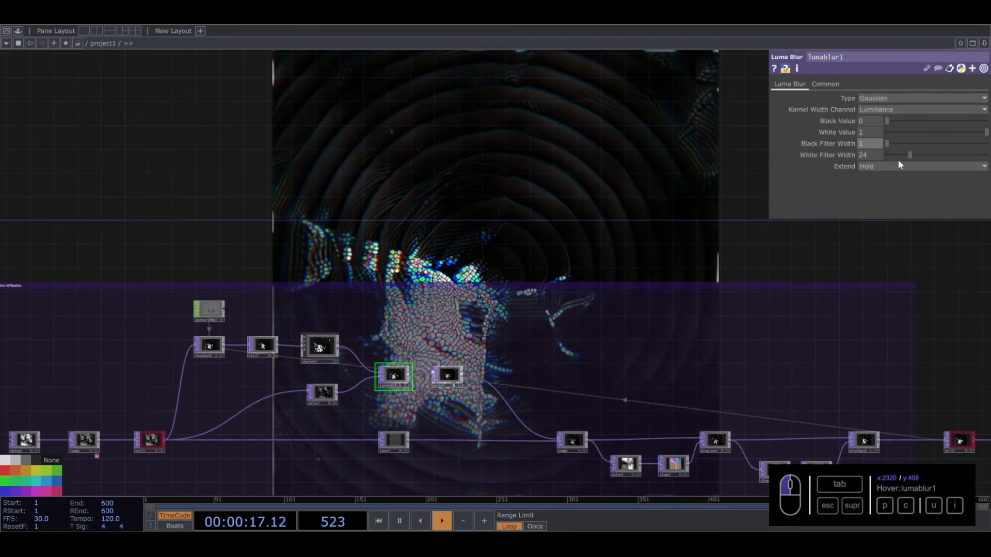
mouse_move(910, 154)
mouse_down()
mouse_move(896, 153)
mouse_move(907, 154)
mouse_up()
drag(492, 208, 305, 216)
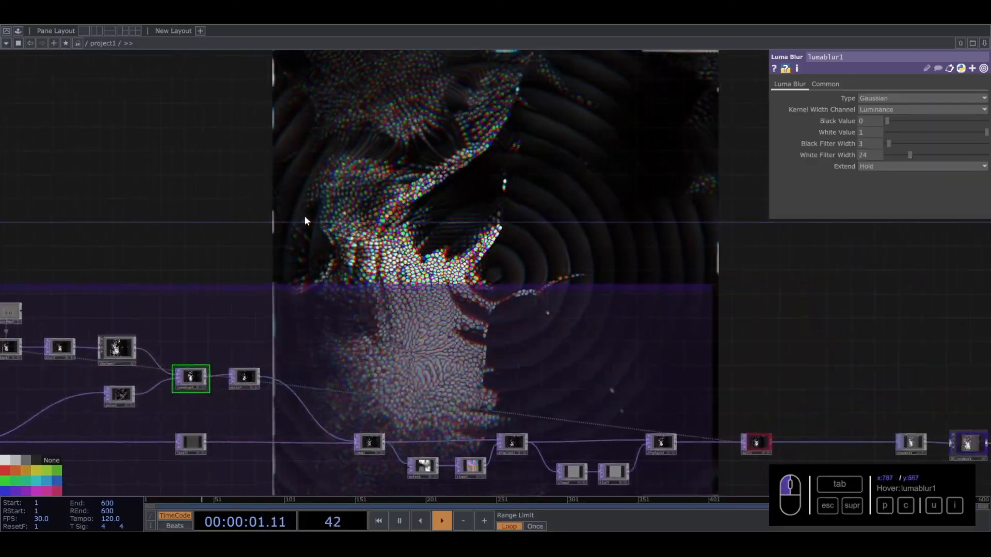
- Go up to the parent network and set the project1 container's Width and Height to 1920
key(u)
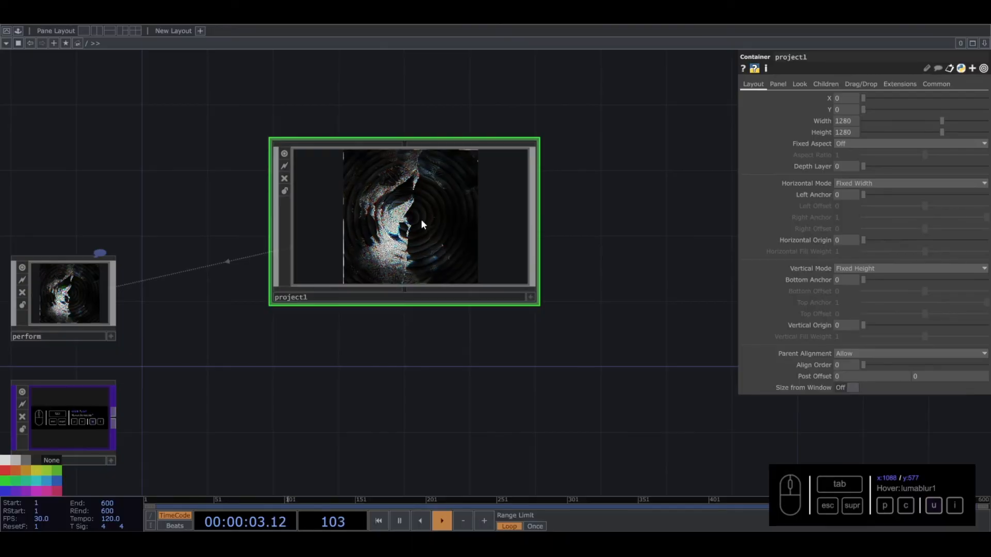
scroll(421, 219, up, 5)
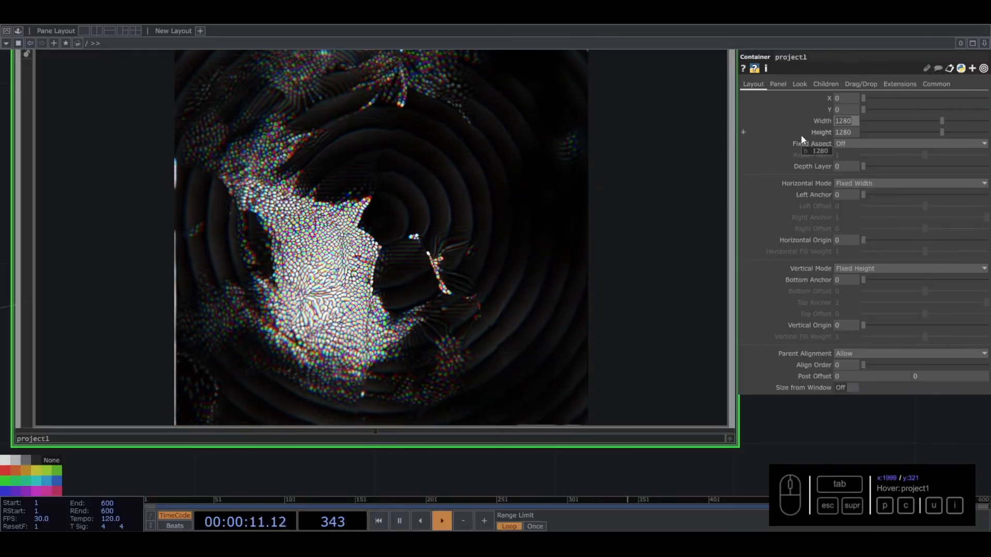
text(1920)
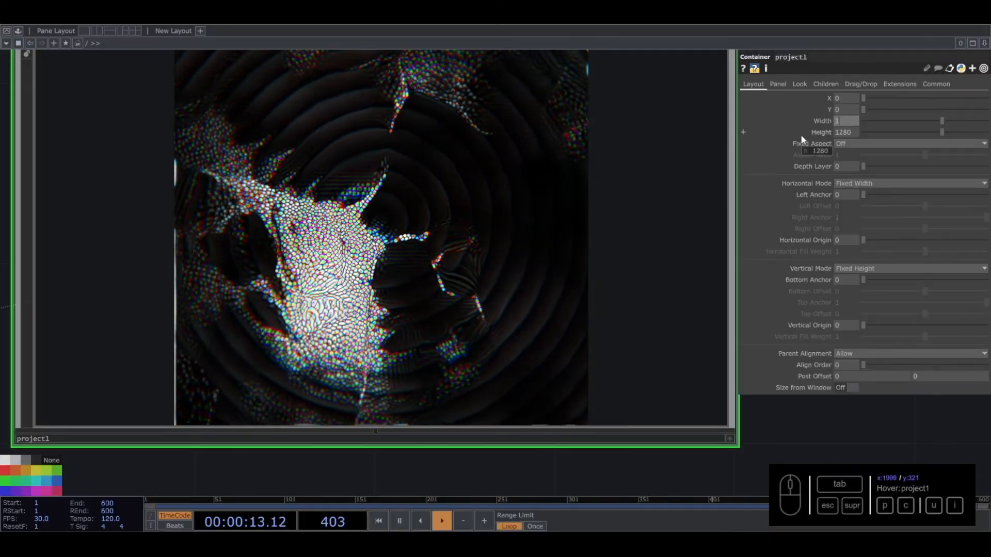
key(Tab)
text(1920)
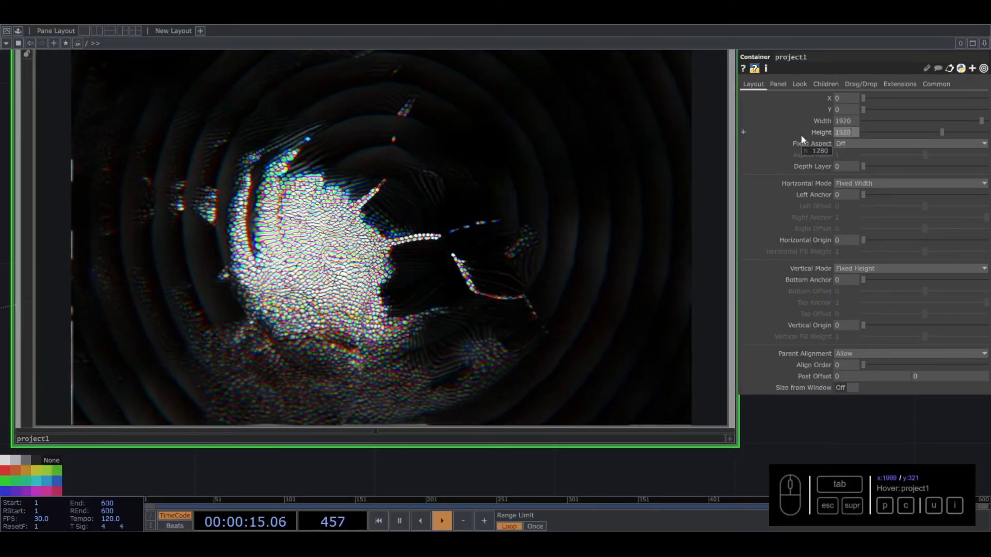
key(Return)
- Return inside project1 and set the blur2 TOP's Filter Size to 5
key(i)
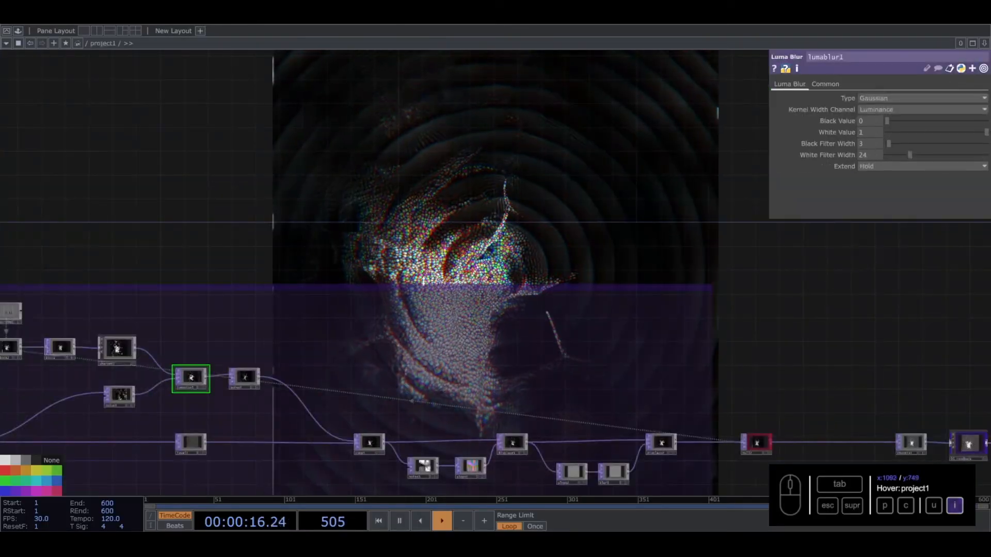
drag(456, 234, 453, 334)
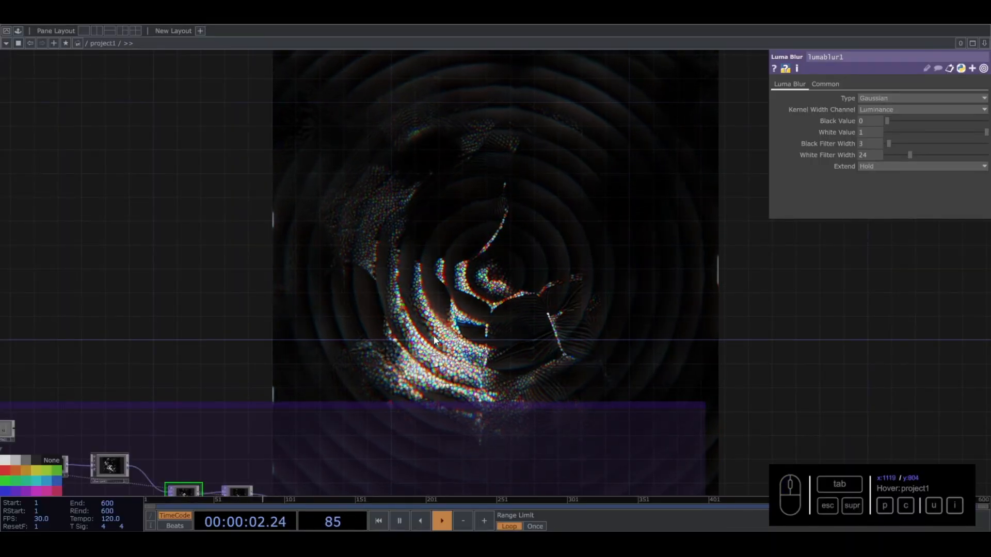
drag(354, 339, 468, 217)
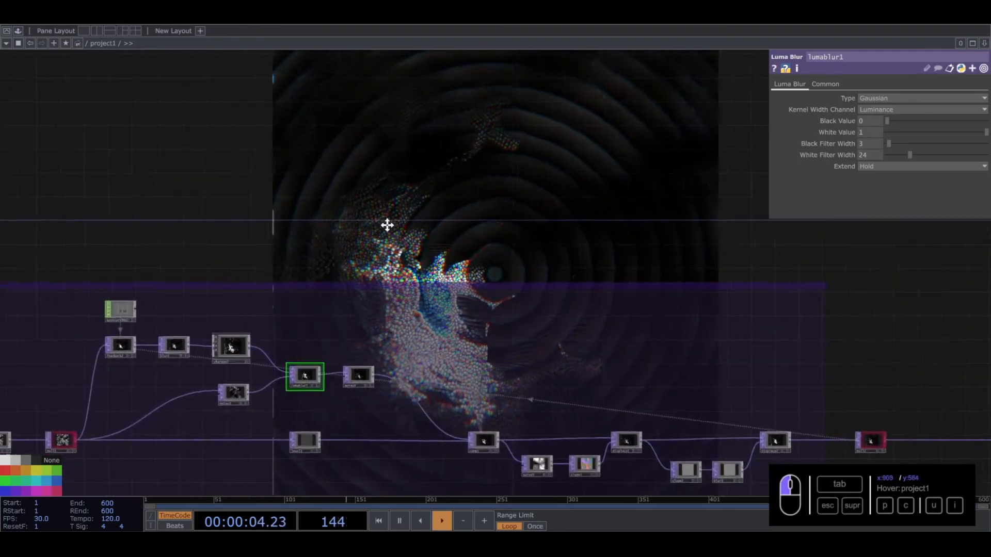
drag(368, 222, 411, 247)
click(259, 356)
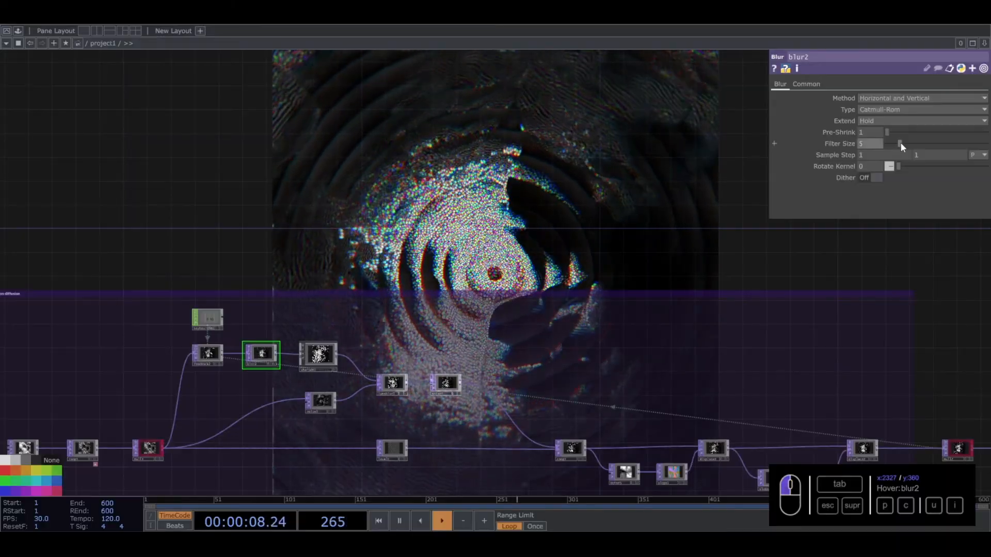
drag(593, 150, 576, 281)
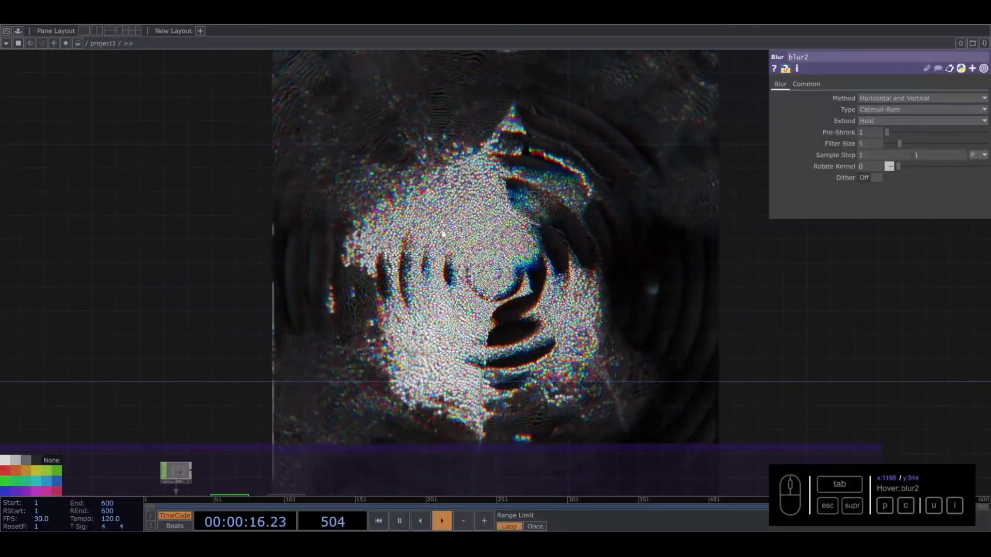
drag(532, 261, 459, 229)
- Try doubling the project1 container's Width with the expression 1920*2, and check the output inside the network
key(u)
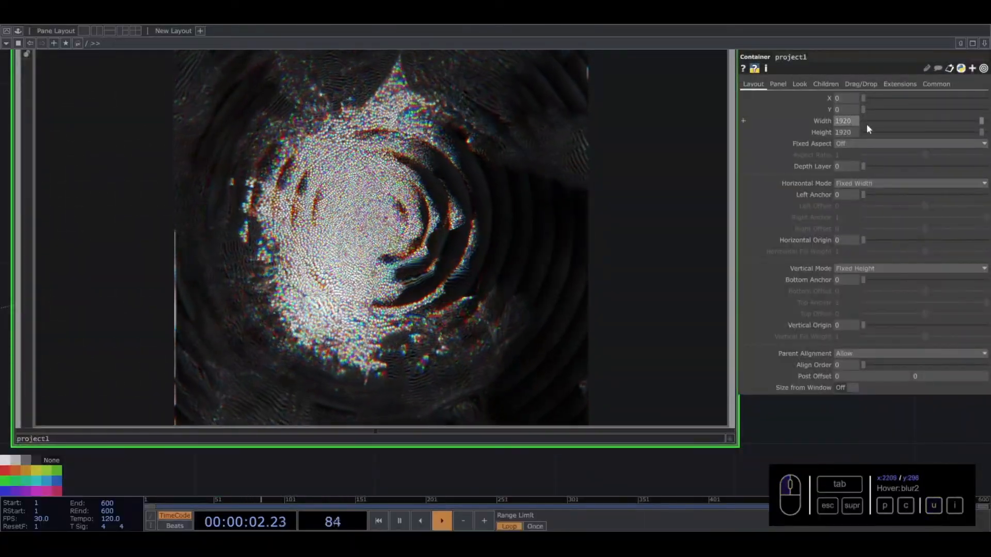
text(3840)
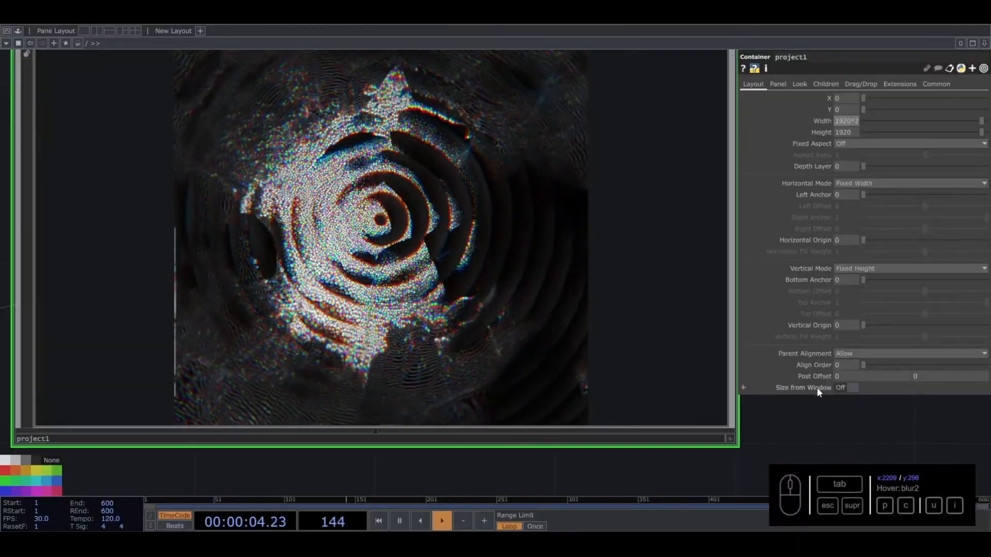
key(Return)
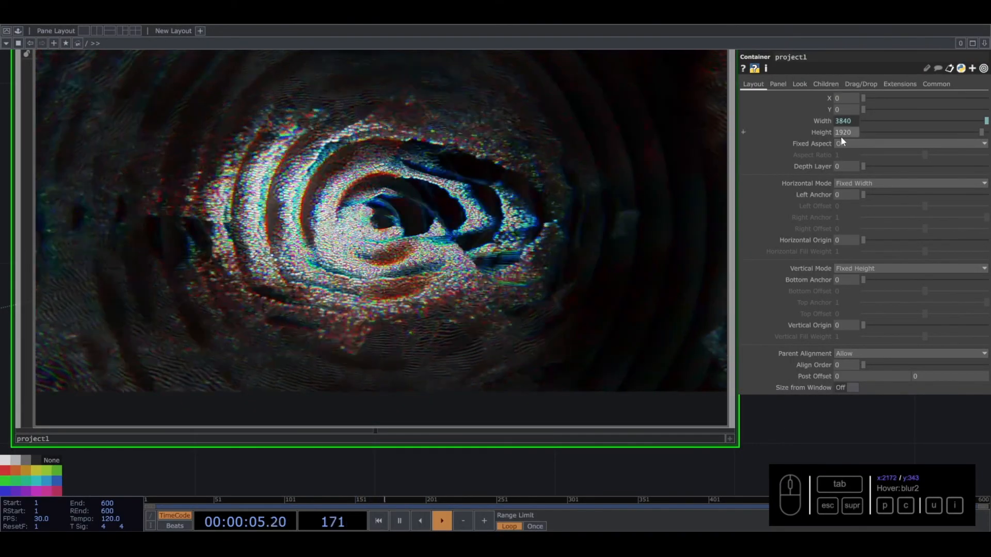
click(478, 226)
key(i)
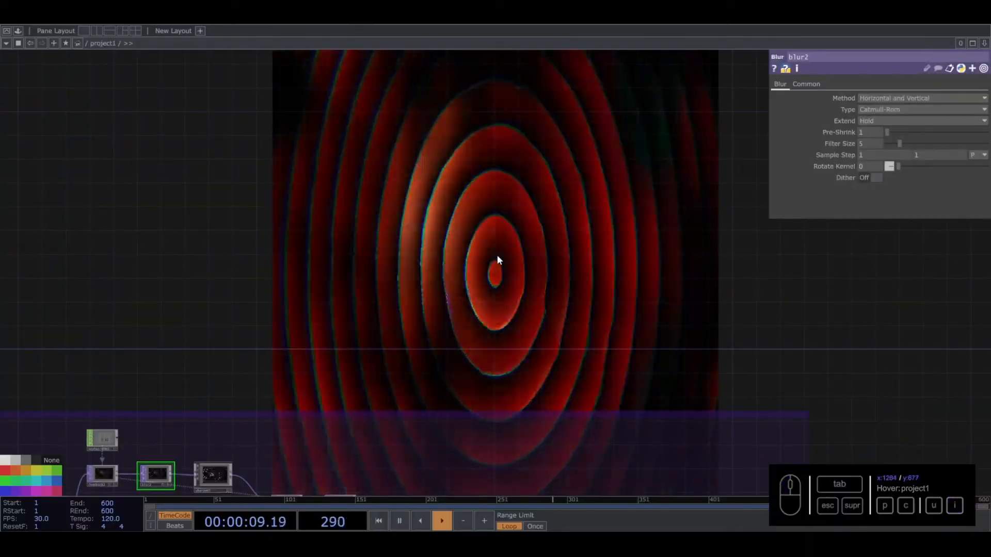
- Set the project1 container's Height to the expression 1920*2, and check the finer output inside the network
drag(345, 317, 441, 240)
key(u)
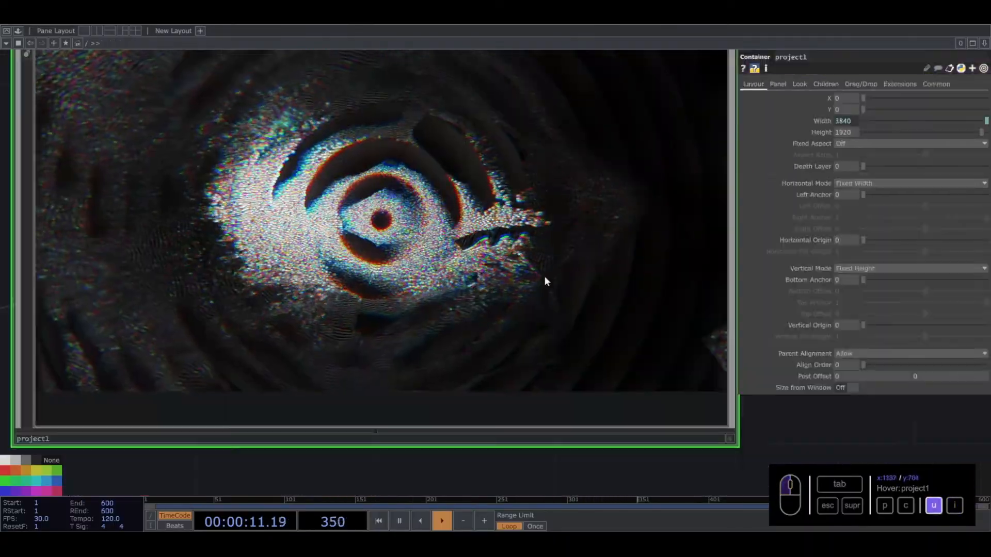
click(850, 133)
text(3840)
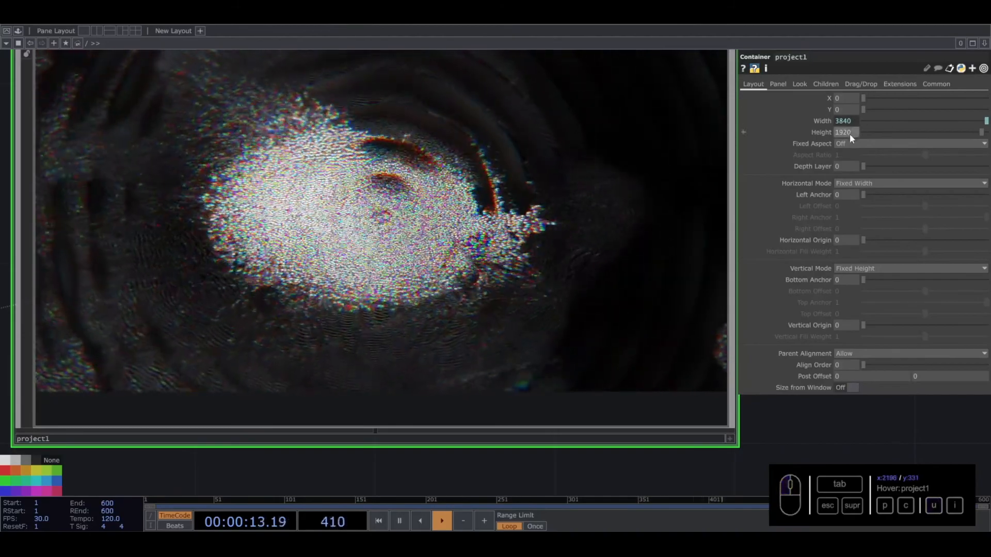
key(Return)
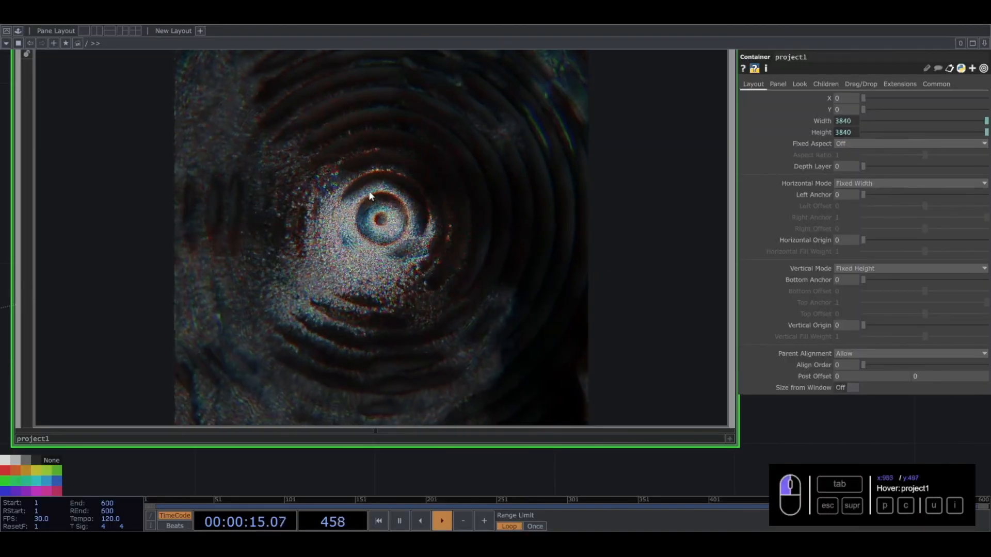
key(i)
drag(497, 256, 277, 195)
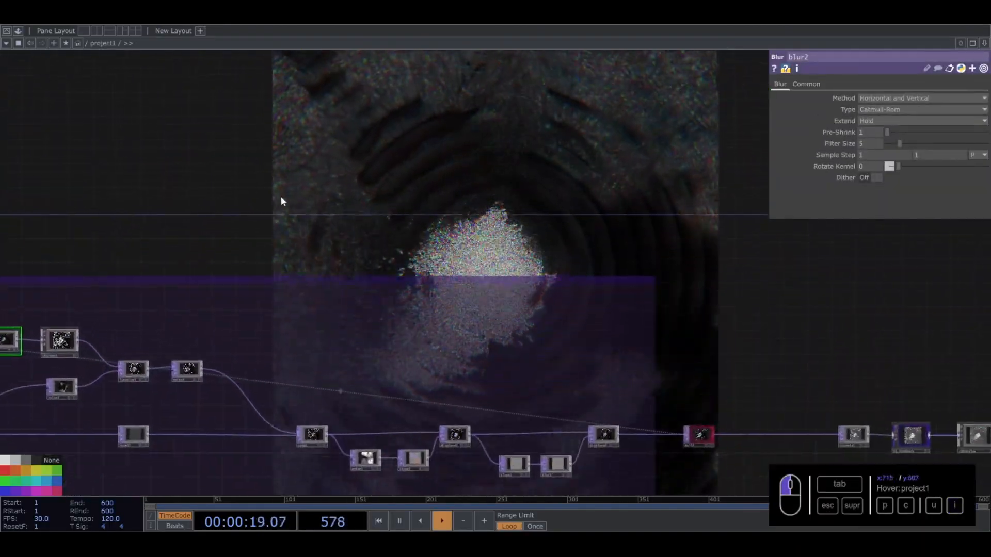
- Go up to the parent network and switch the project1 container's Width and Height from expressions back to their constant value of 1920
key(u)
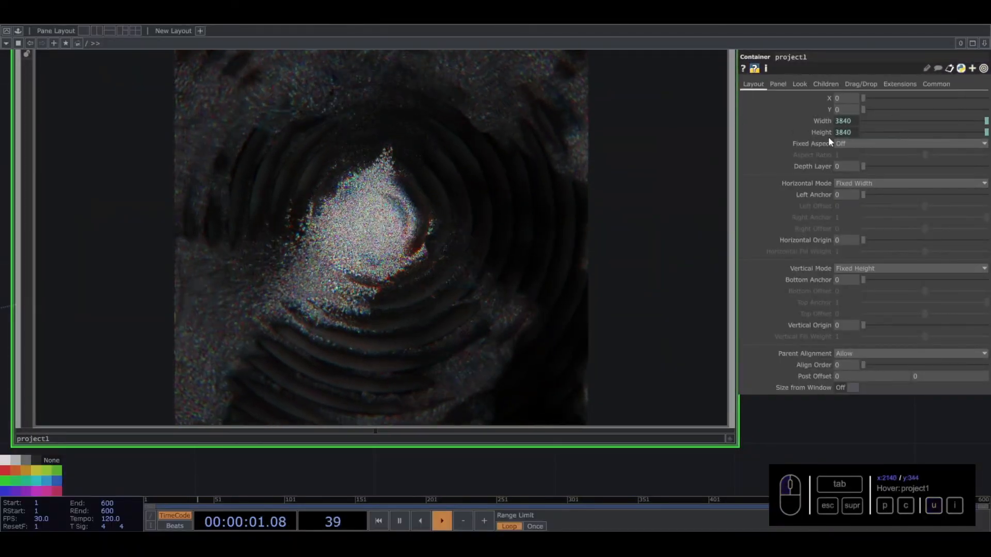
click(819, 122)
click(786, 133)
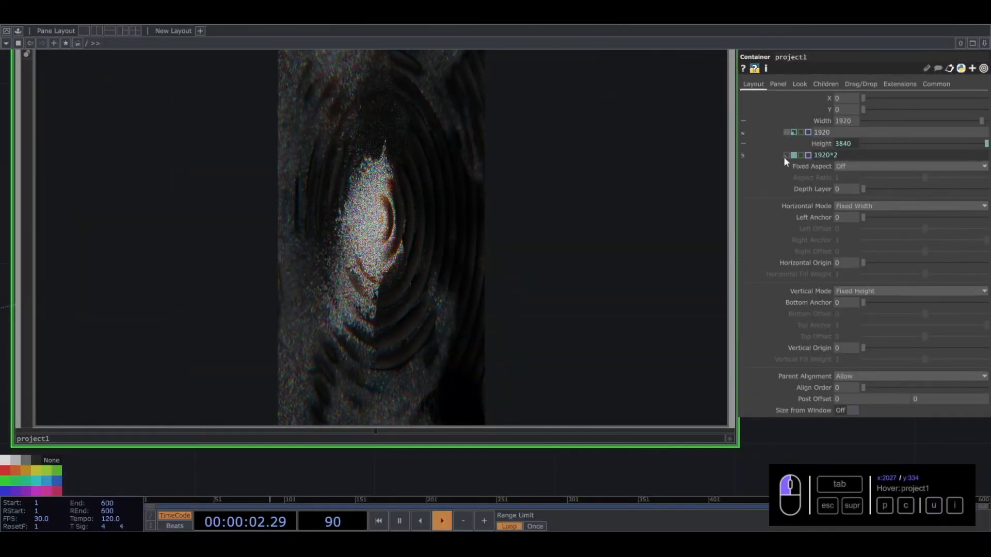
click(785, 155)
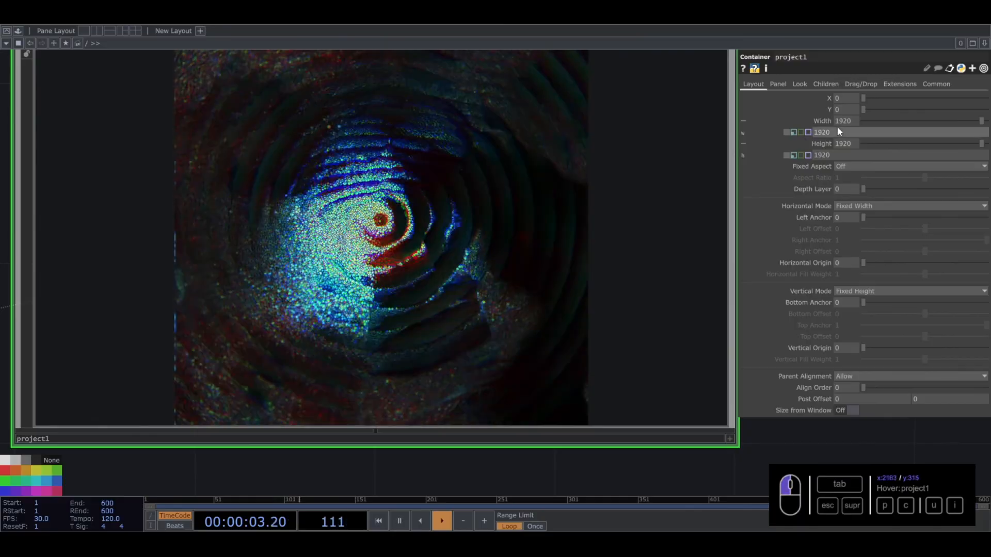
- Set the project1 container's Width and Height to 1280, and go back inside its network
drag(768, 127, 761, 126)
text(1280)
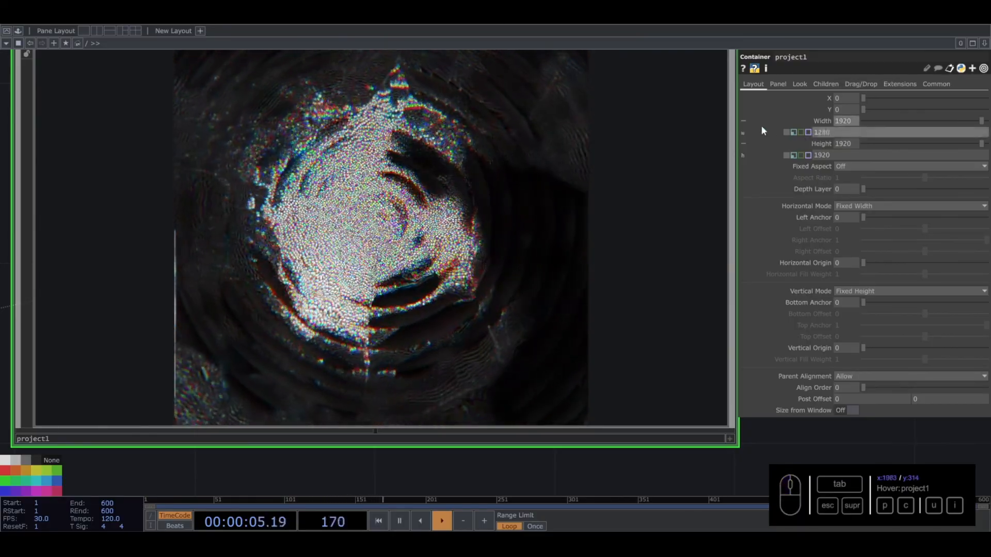
key(Tab)
key(Tab)
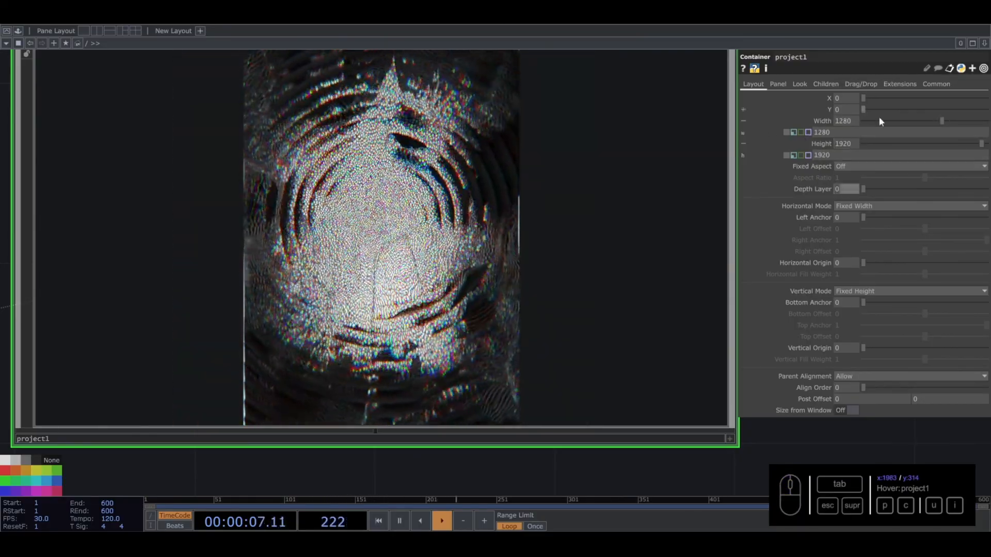
drag(830, 154, 757, 145)
text(1280)
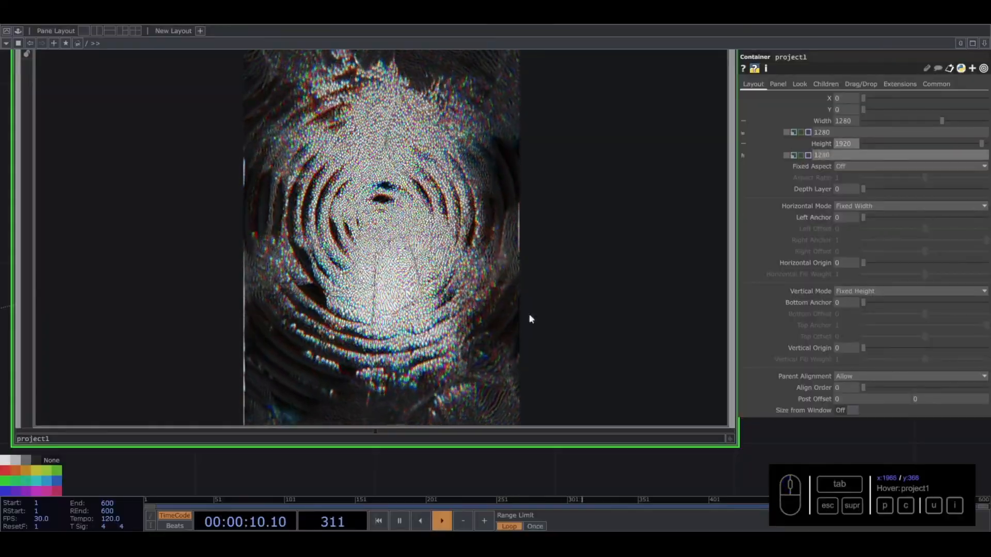
click(436, 474)
click(405, 325)
key(i)
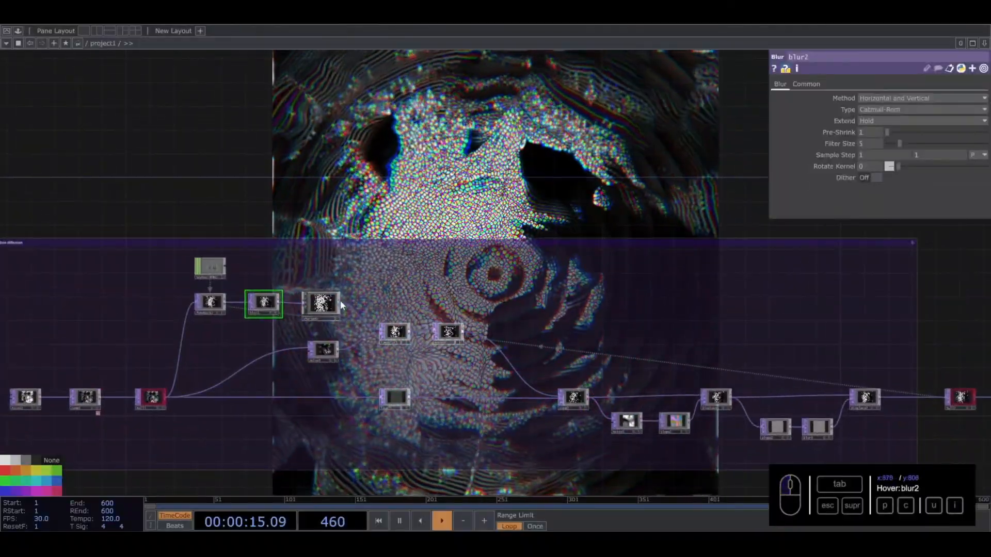
- Set the blur2 TOP's Filter Size to 7 and check the resulting pattern along the network
click(326, 306)
drag(439, 163, 440, 197)
click(236, 342)
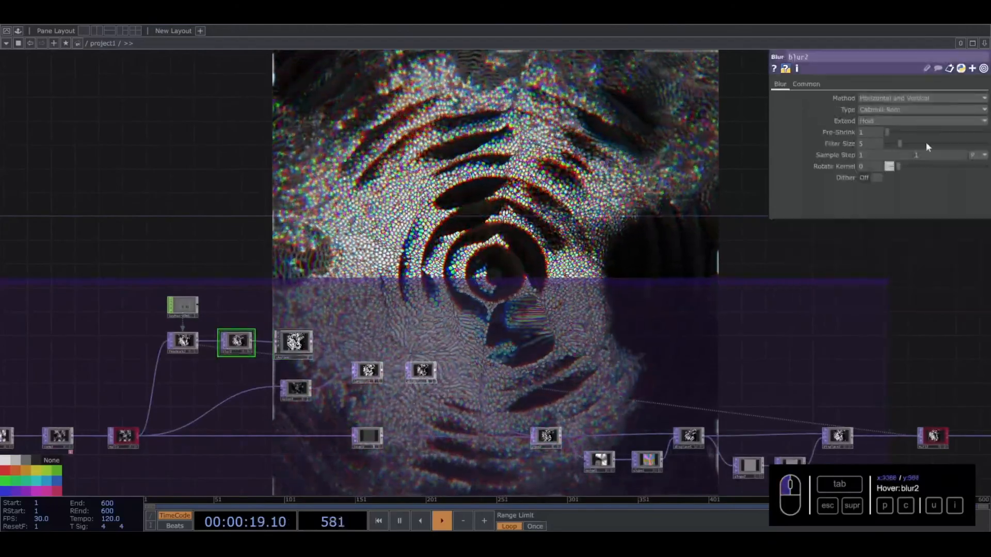
drag(900, 143, 906, 143)
drag(497, 190, 170, 190)
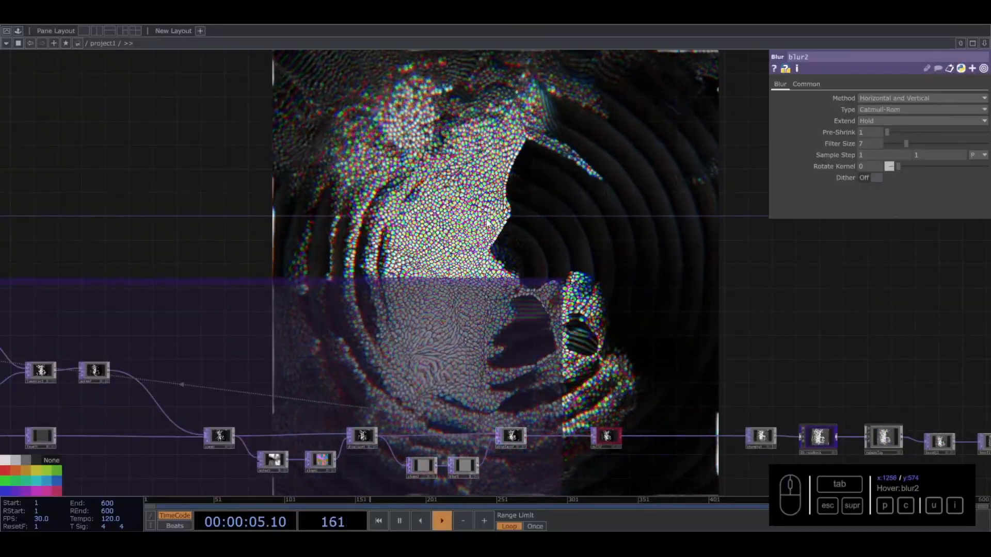
scroll(474, 224, down, 2)
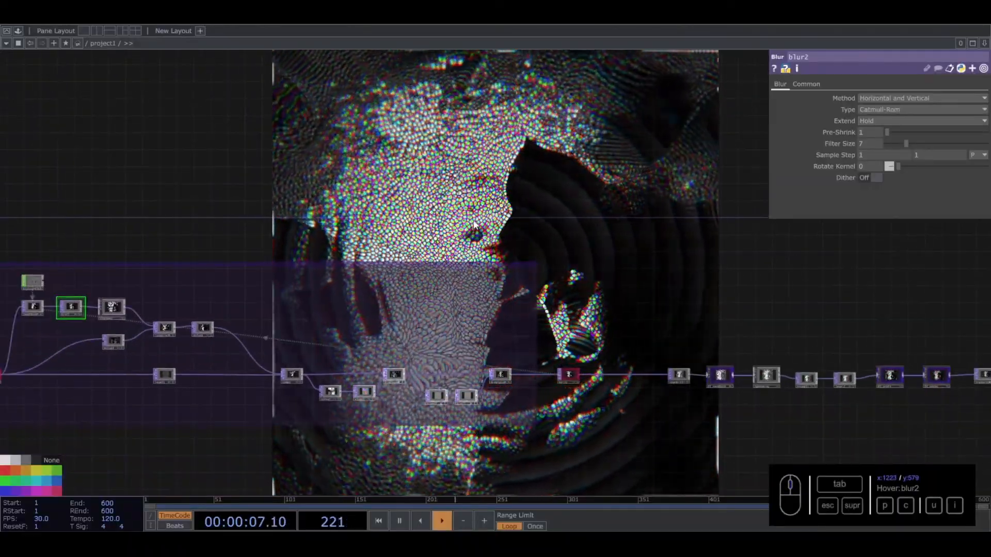